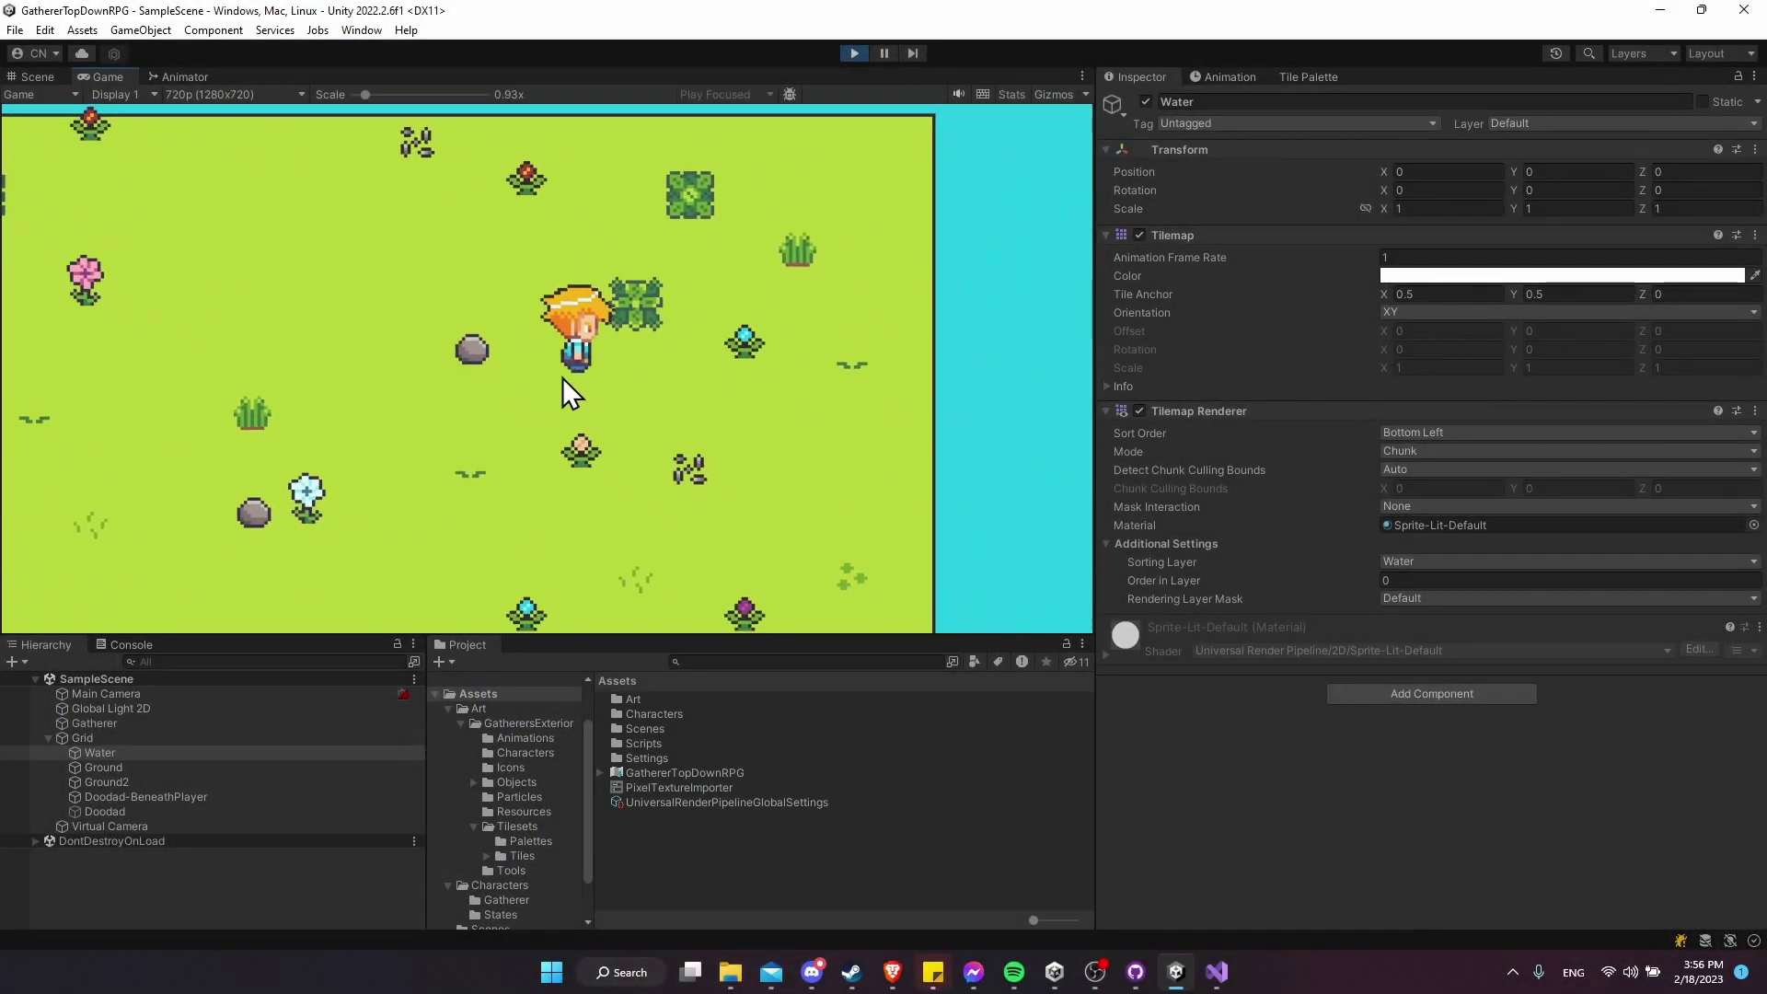
Playtest the character by walking it in all four directions around the grass island, and end play mode.
{"action": "key", "text": "d"}
{"action": "key", "text": "s"}
{"action": "key", "text": "a"}
{"action": "key", "text": "a"}
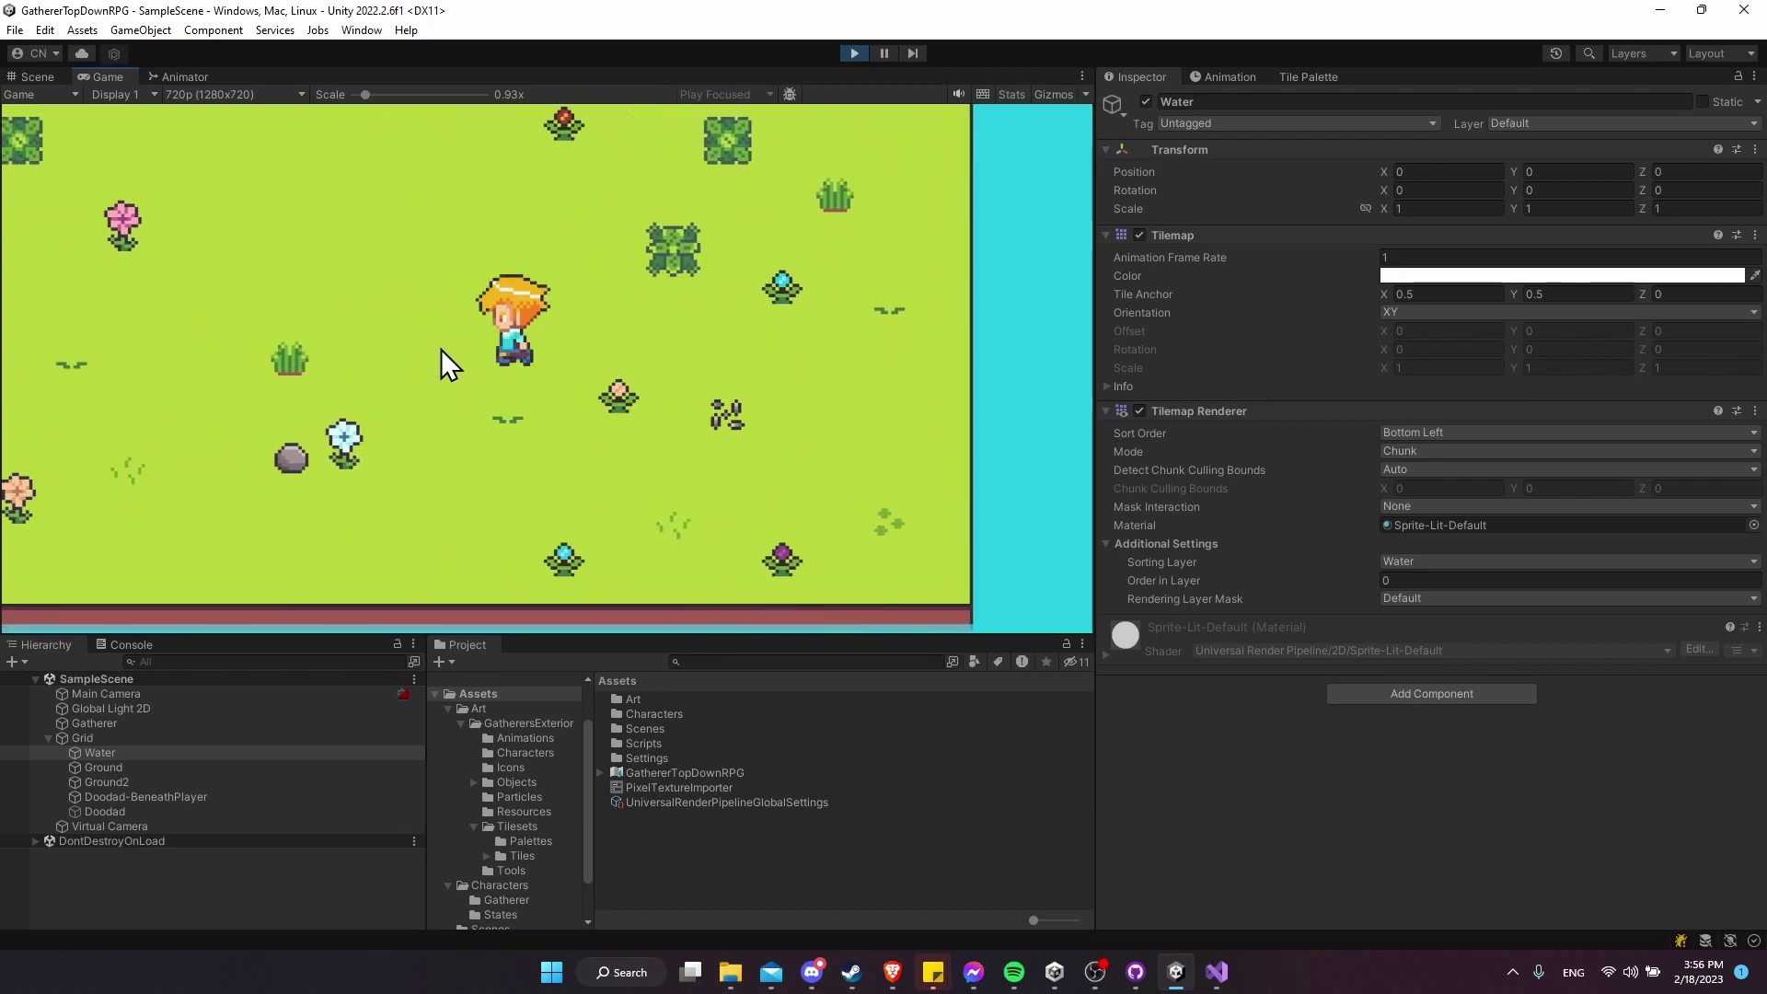
{"action": "key", "text": "a"}
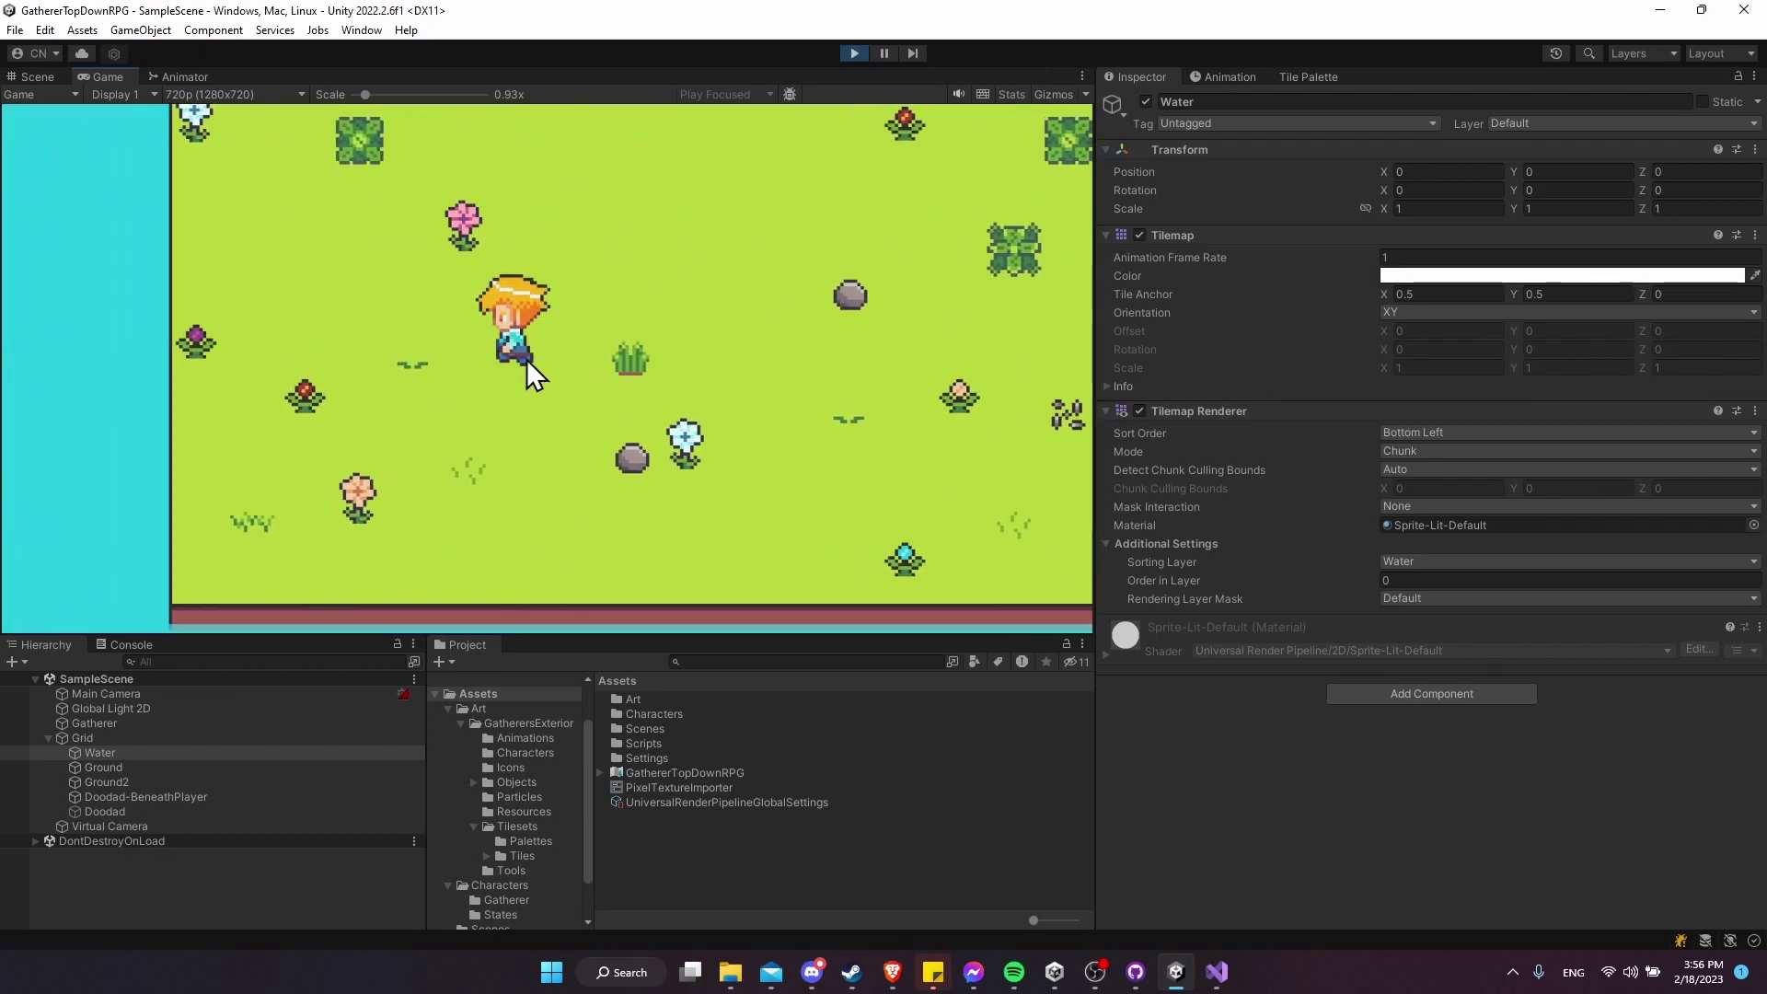
{"action": "key", "text": "a"}
{"action": "key", "text": "w"}
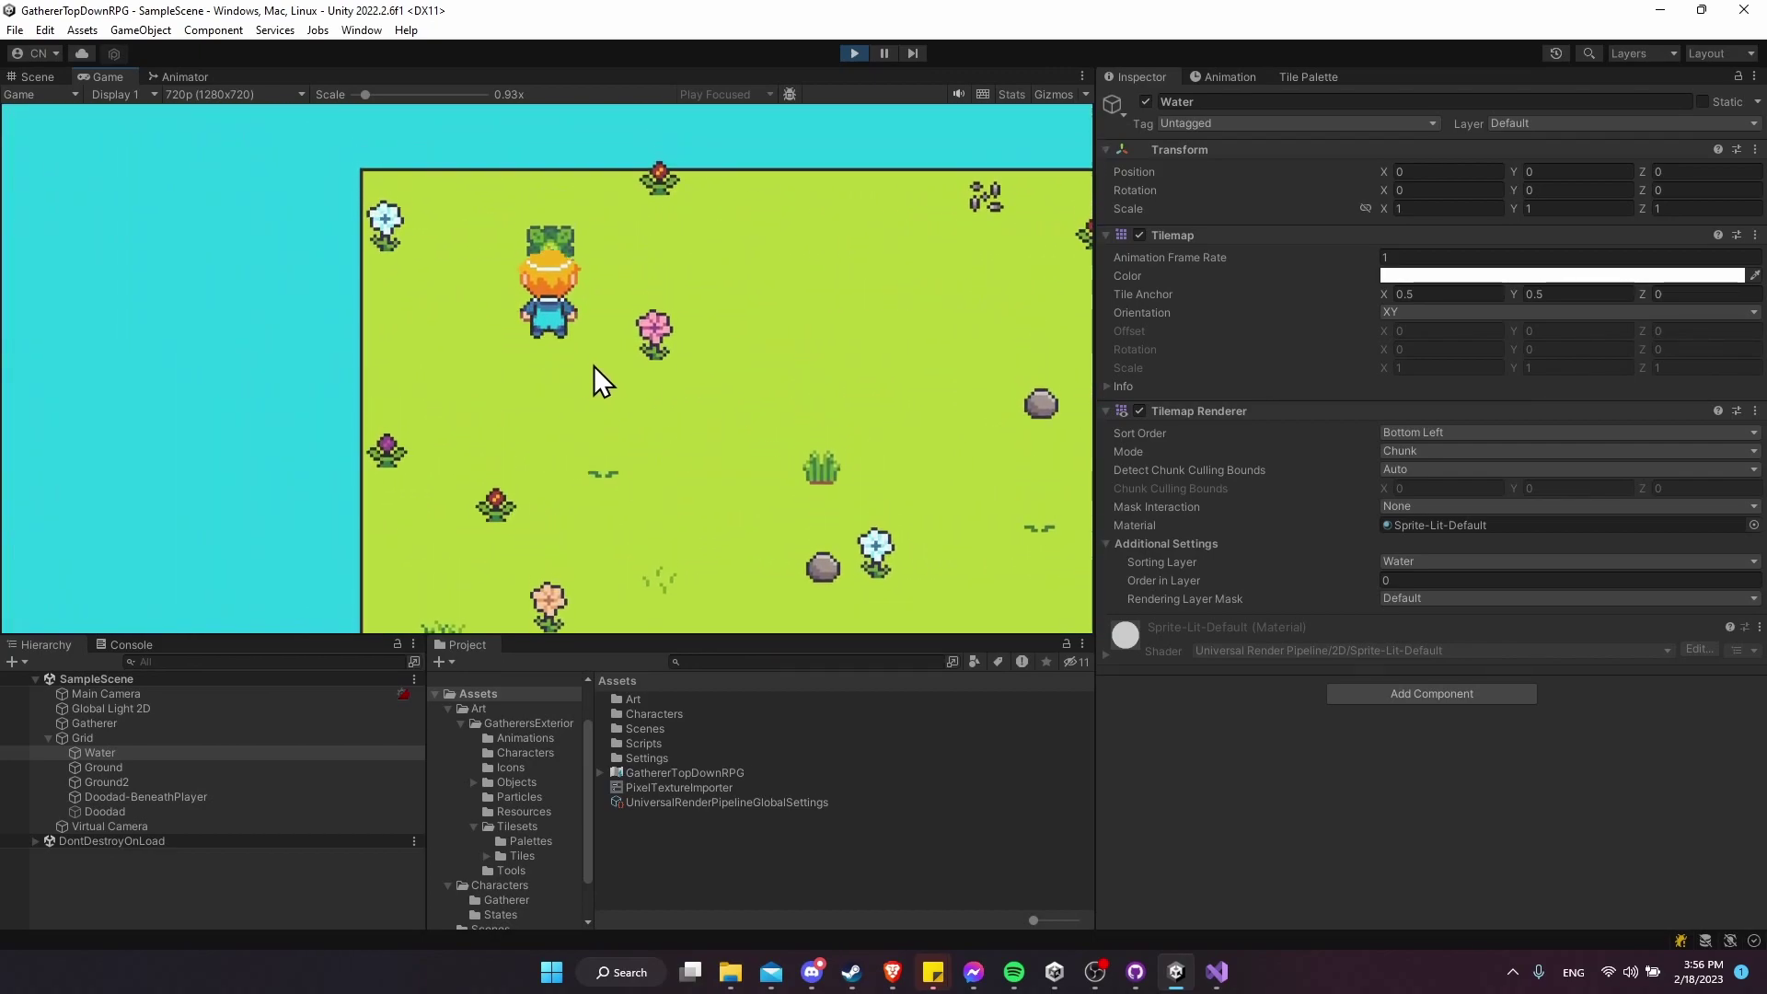
{"action": "key", "text": "d"}
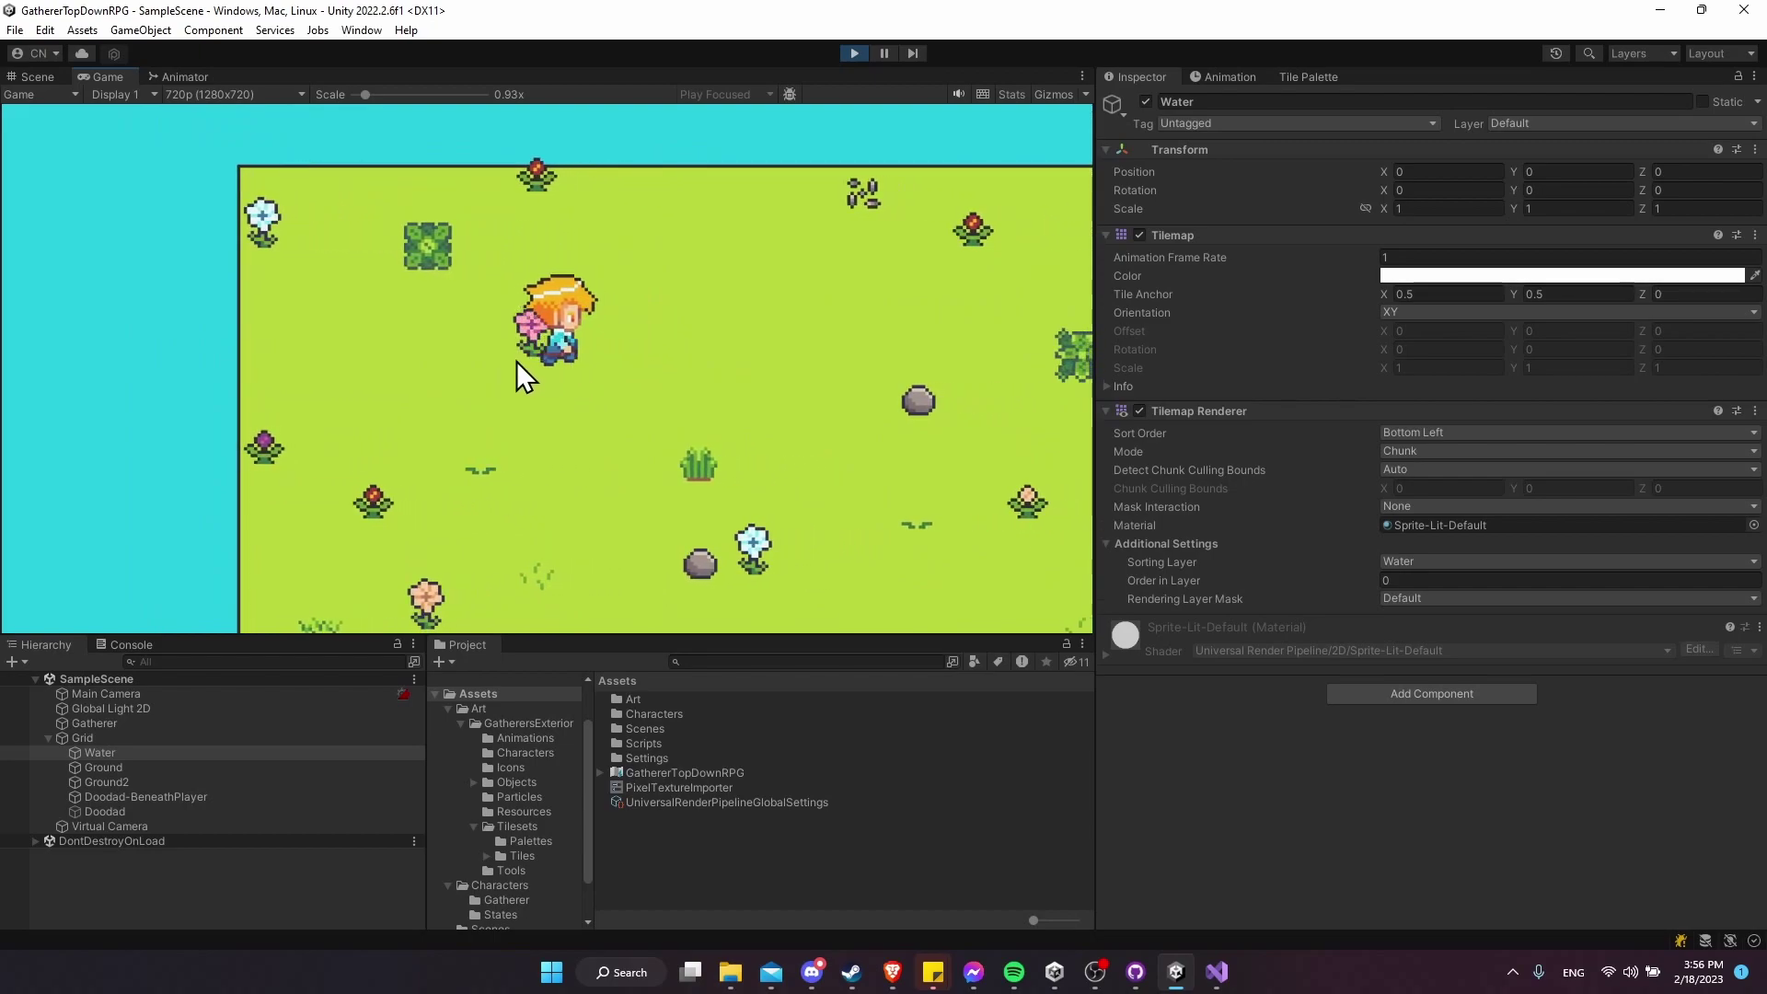
{"action": "key", "text": "d"}
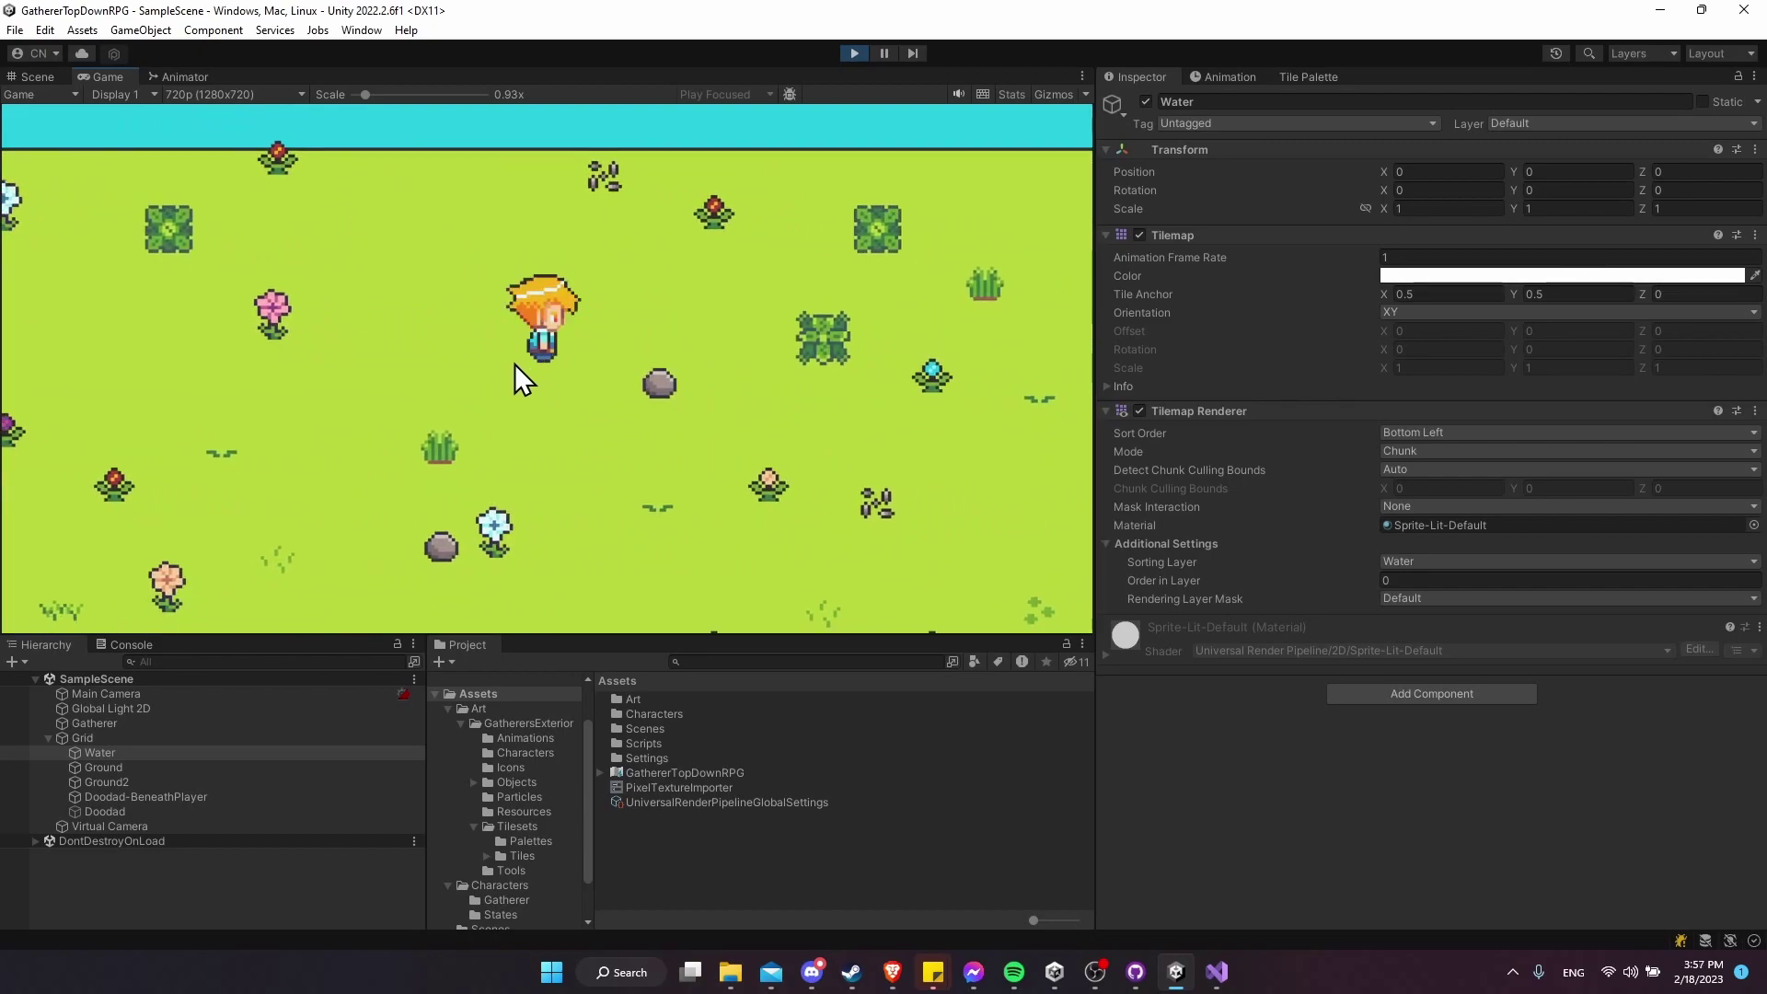
{"action": "key", "text": "s"}
{"action": "key", "text": "a"}
{"action": "key", "text": "w"}
{"action": "key", "text": "d"}
{"action": "key", "text": "s"}
{"action": "left_click", "coordinate": [855, 54]}
{"action": "left_click", "coordinate": [312, 725]}
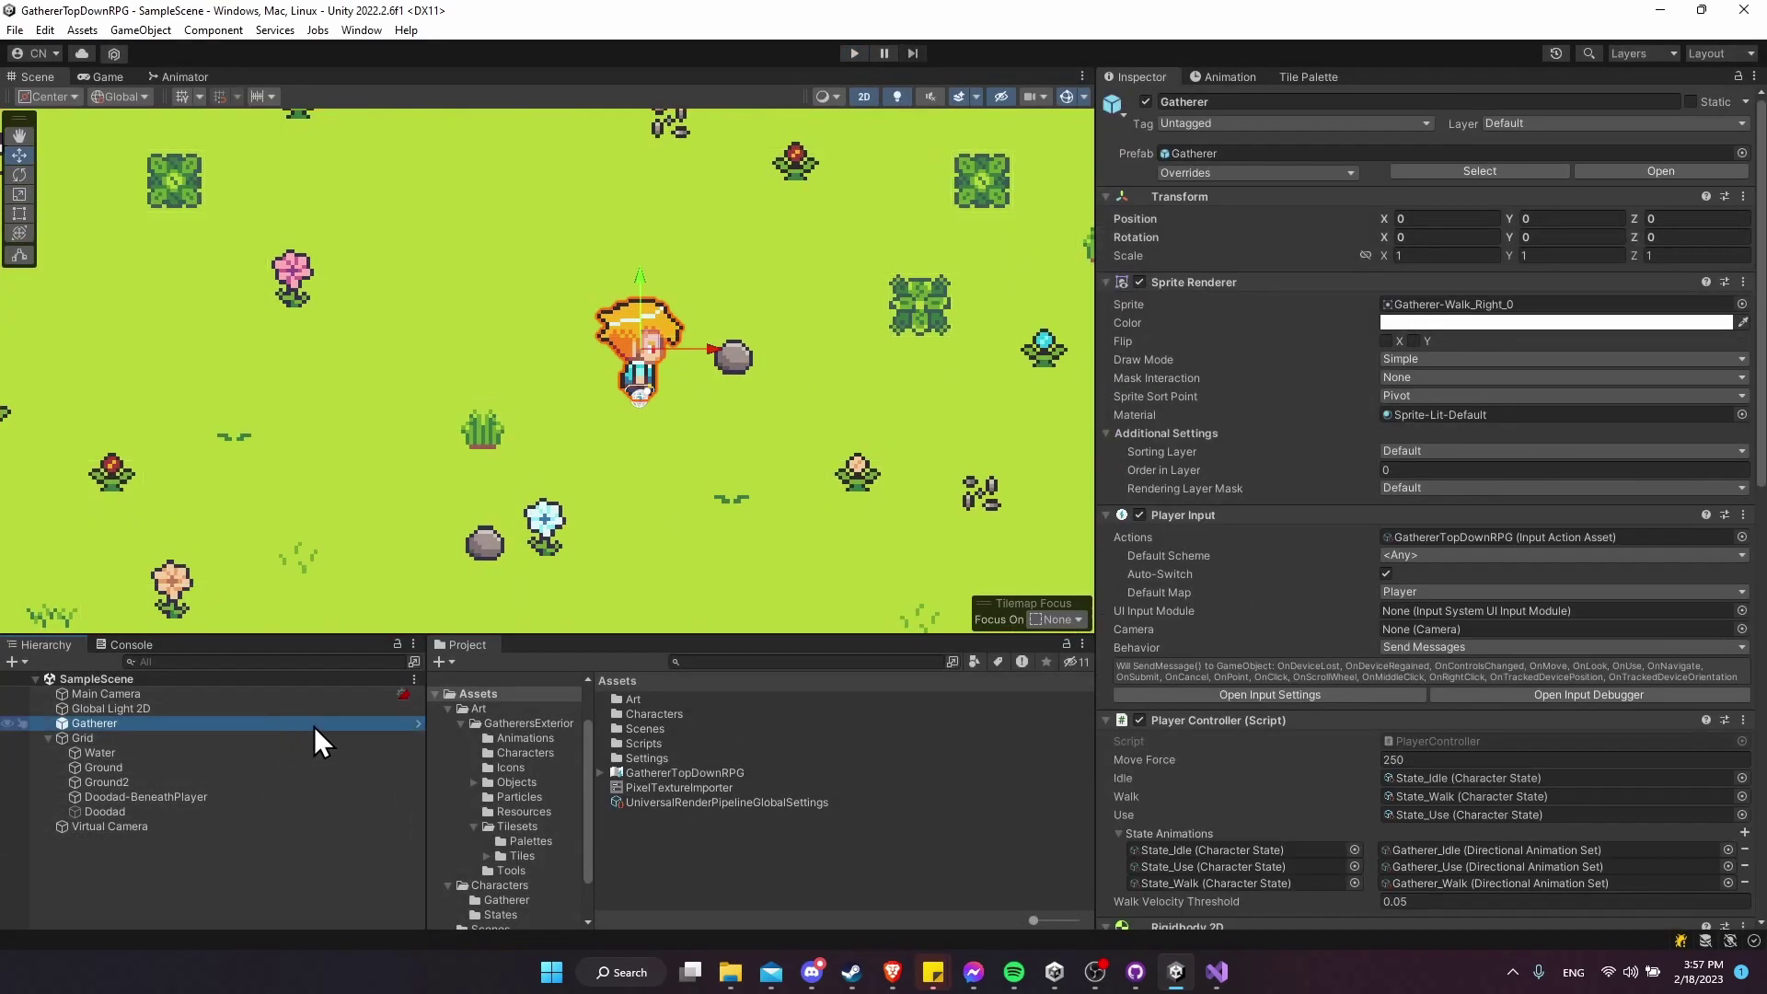
{"action": "left_click", "coordinate": [416, 726]}
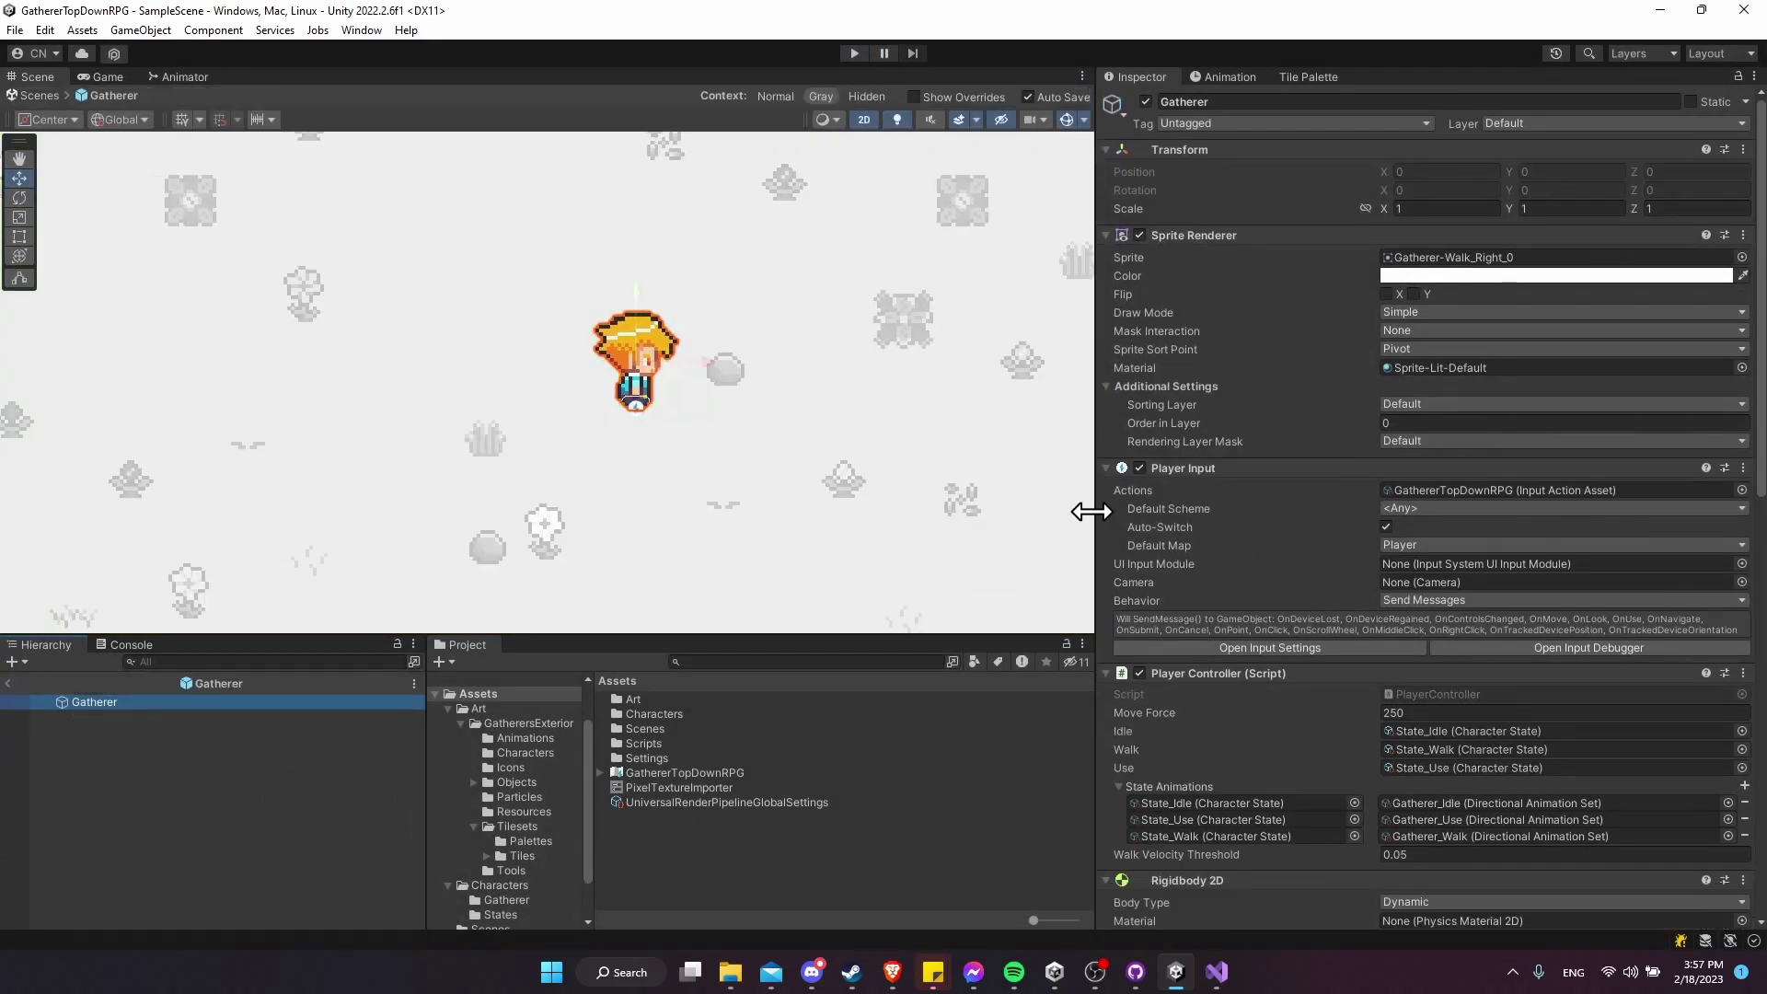
{"action": "left_click", "coordinate": [8, 683]}
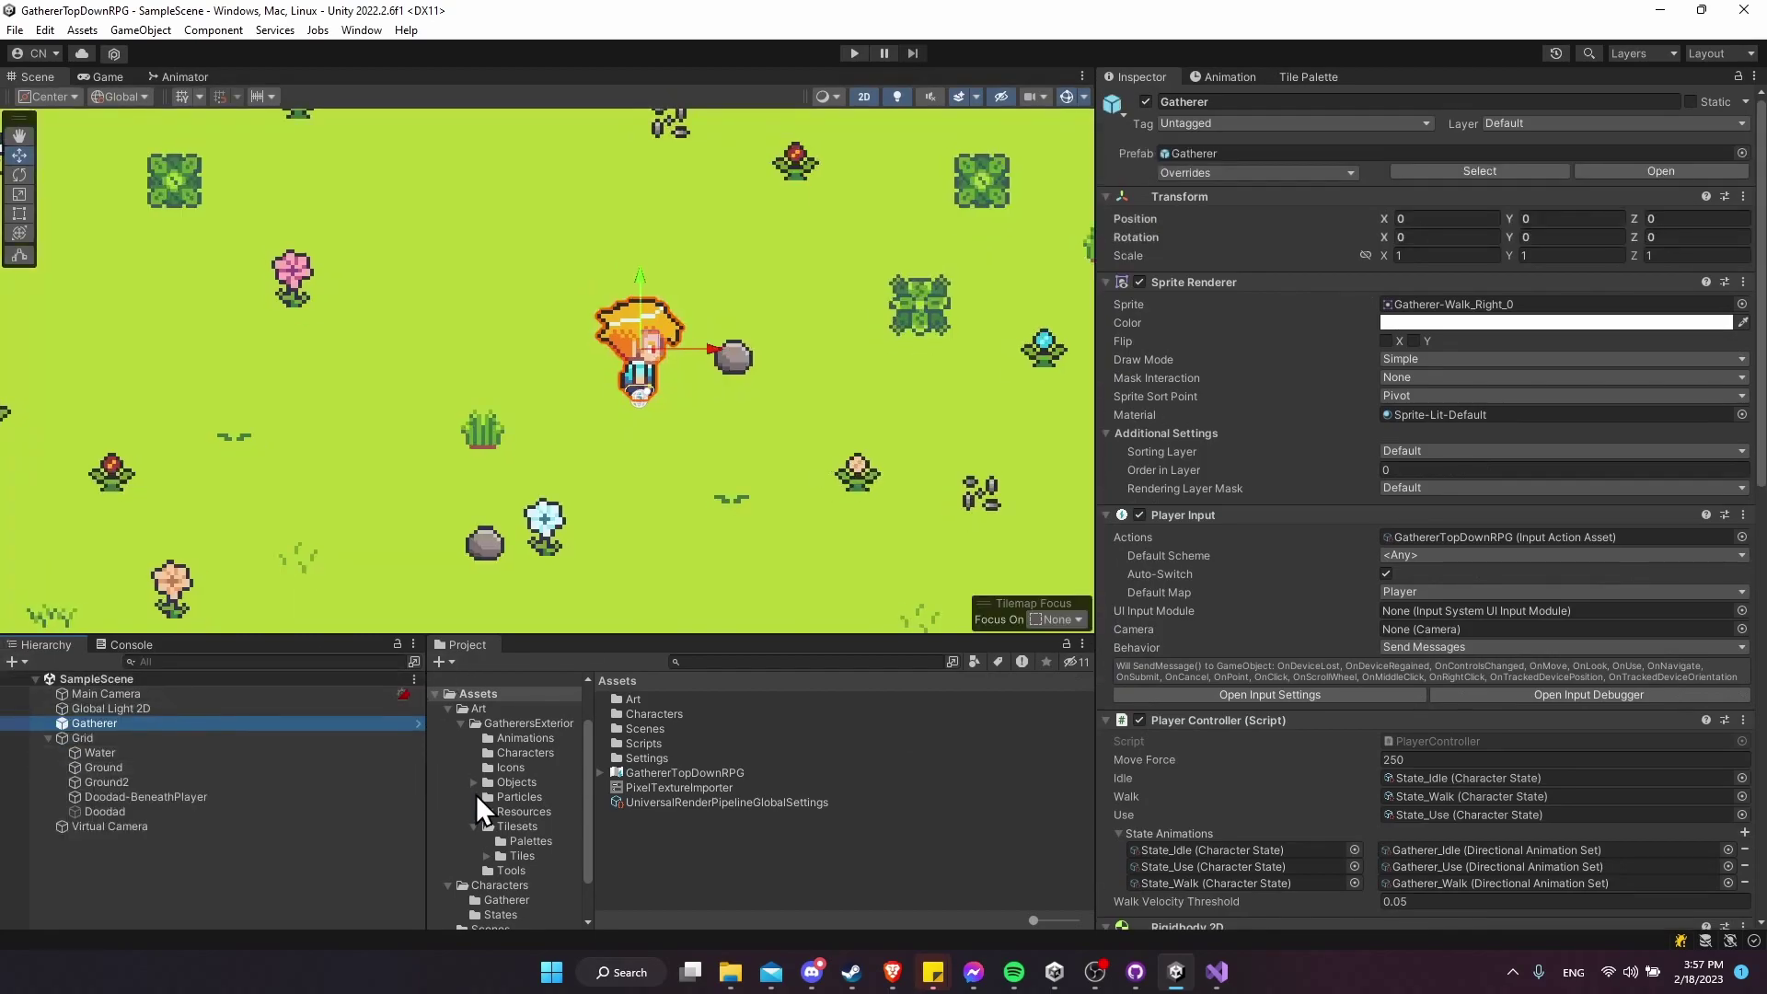
Open the Gatherer prefab from the Characters/Gatherer folder for editing and enlarge the scene view.
{"action": "left_click", "coordinate": [465, 708]}
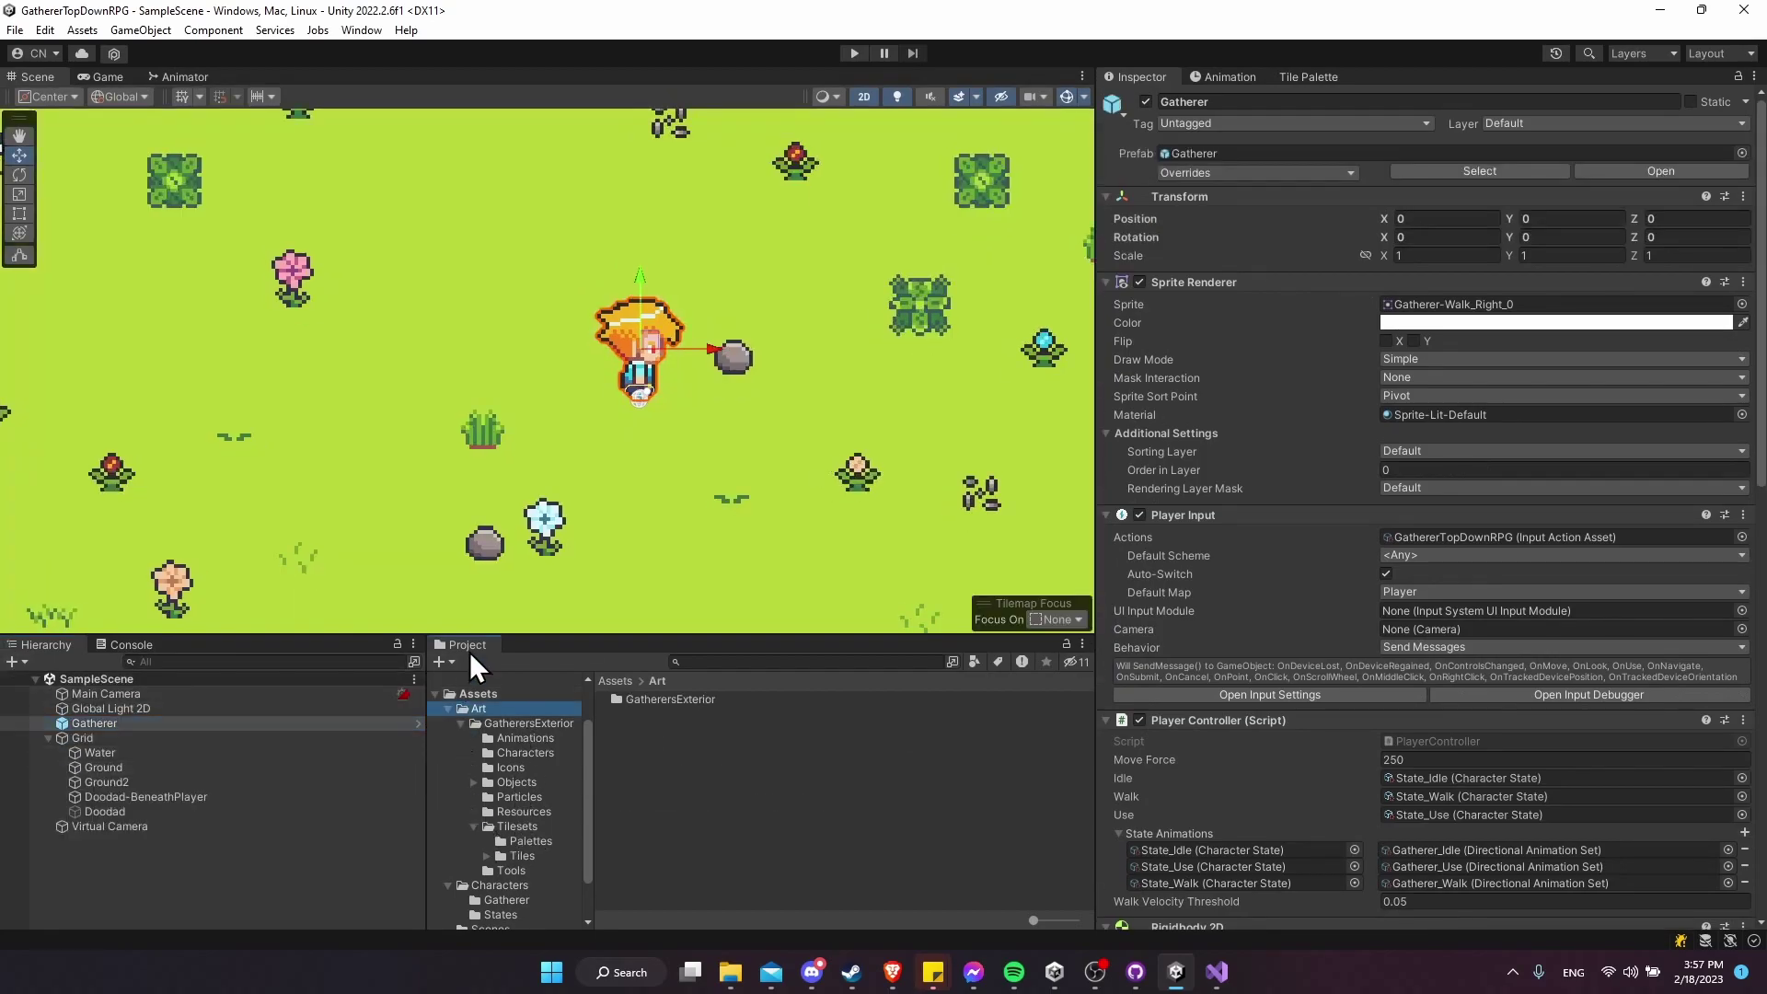
{"action": "left_click", "coordinate": [461, 723]}
{"action": "left_click", "coordinate": [504, 810]}
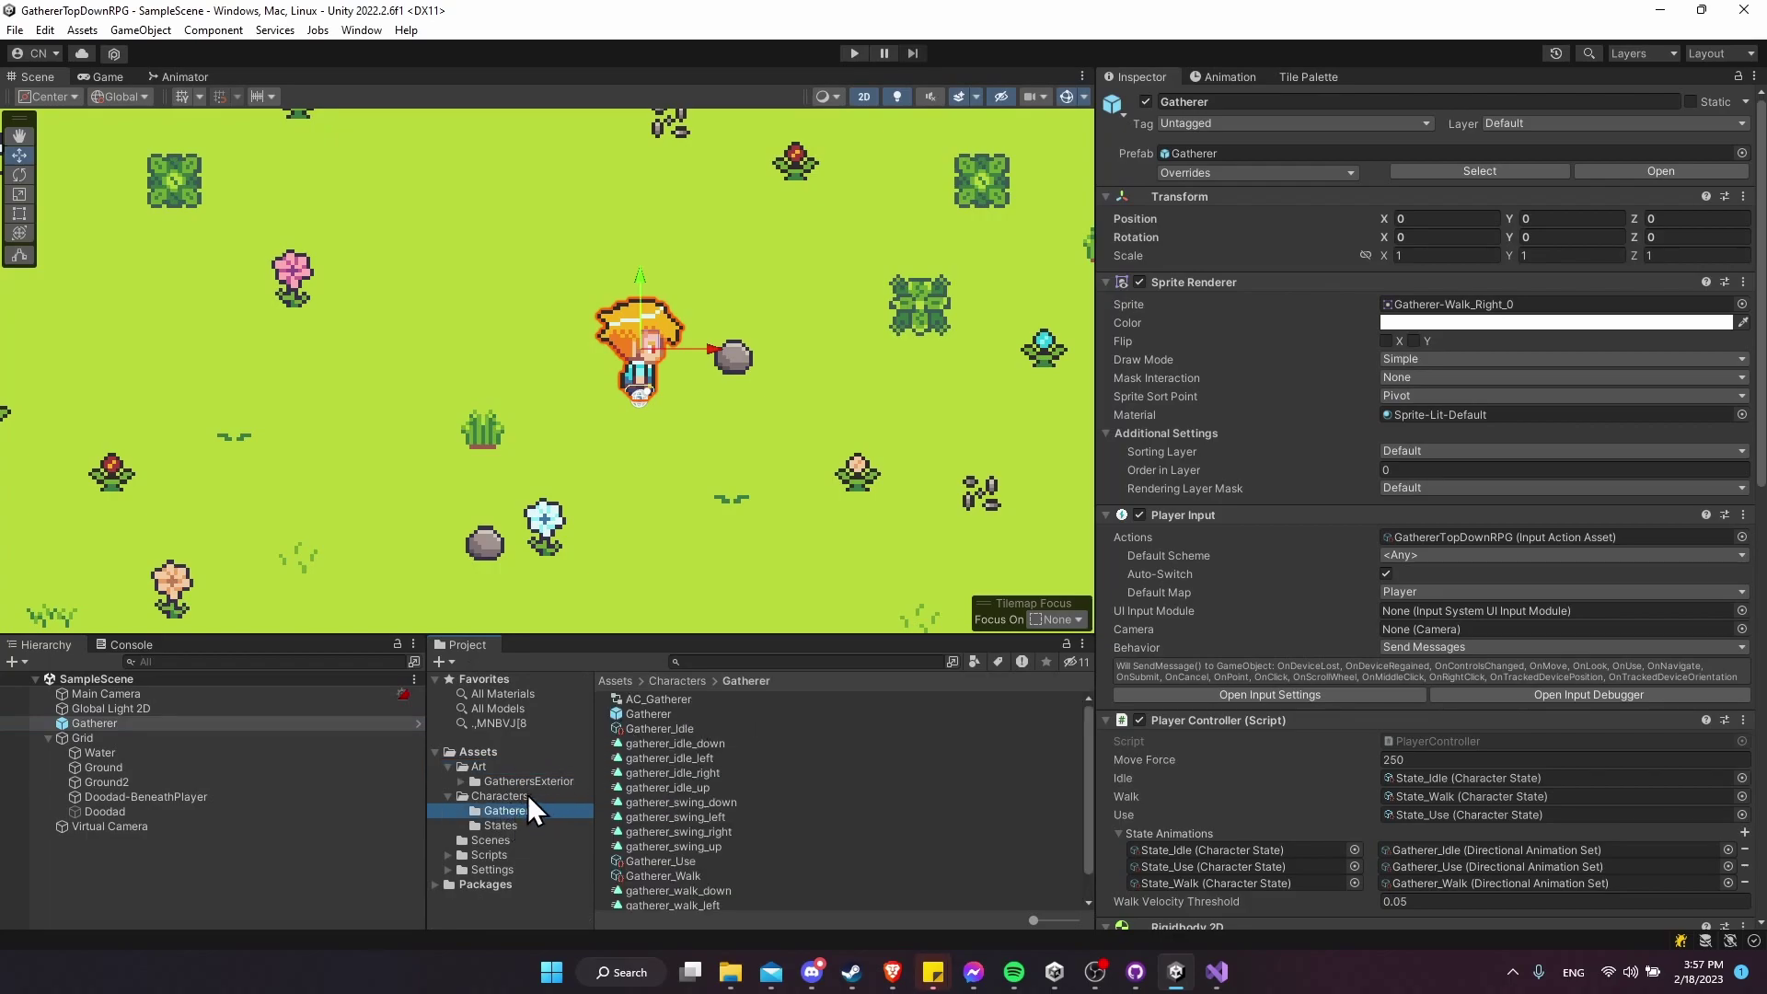
{"action": "double_click", "coordinate": [647, 714]}
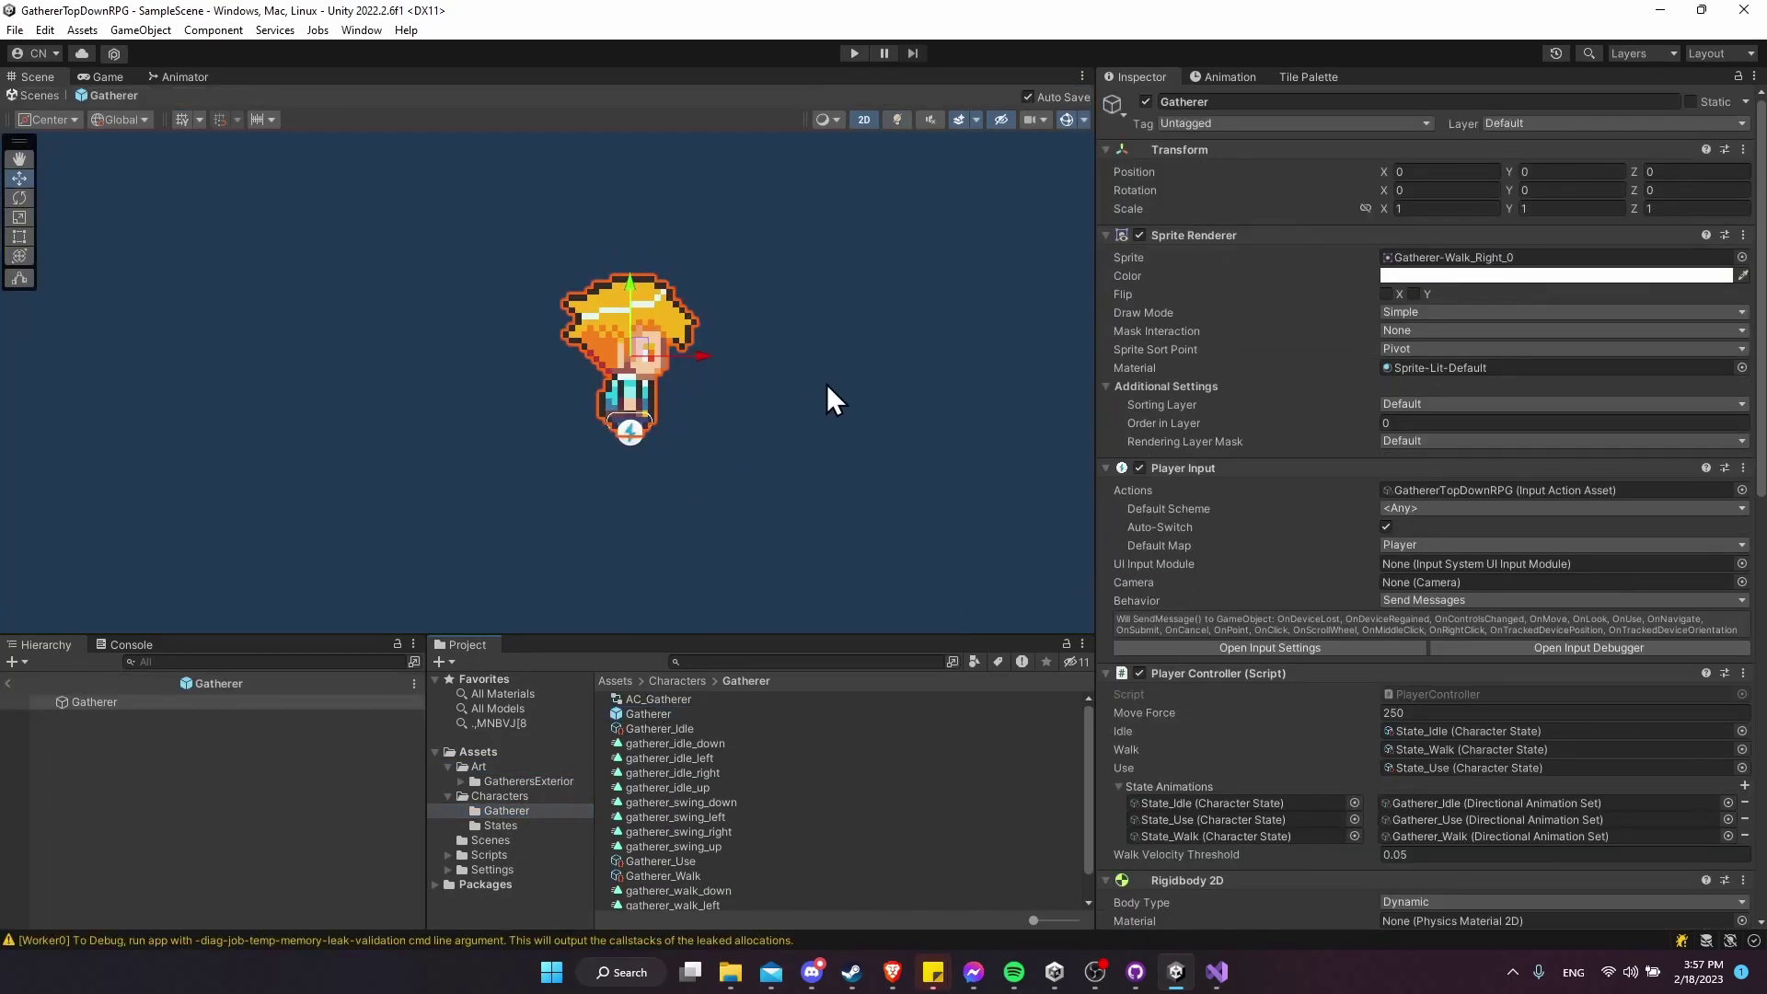
{"action": "left_click_drag", "start_coordinate": [975, 632], "coordinate": [977, 647]}
{"action": "left_click_drag", "start_coordinate": [1096, 564], "coordinate": [1142, 568]}
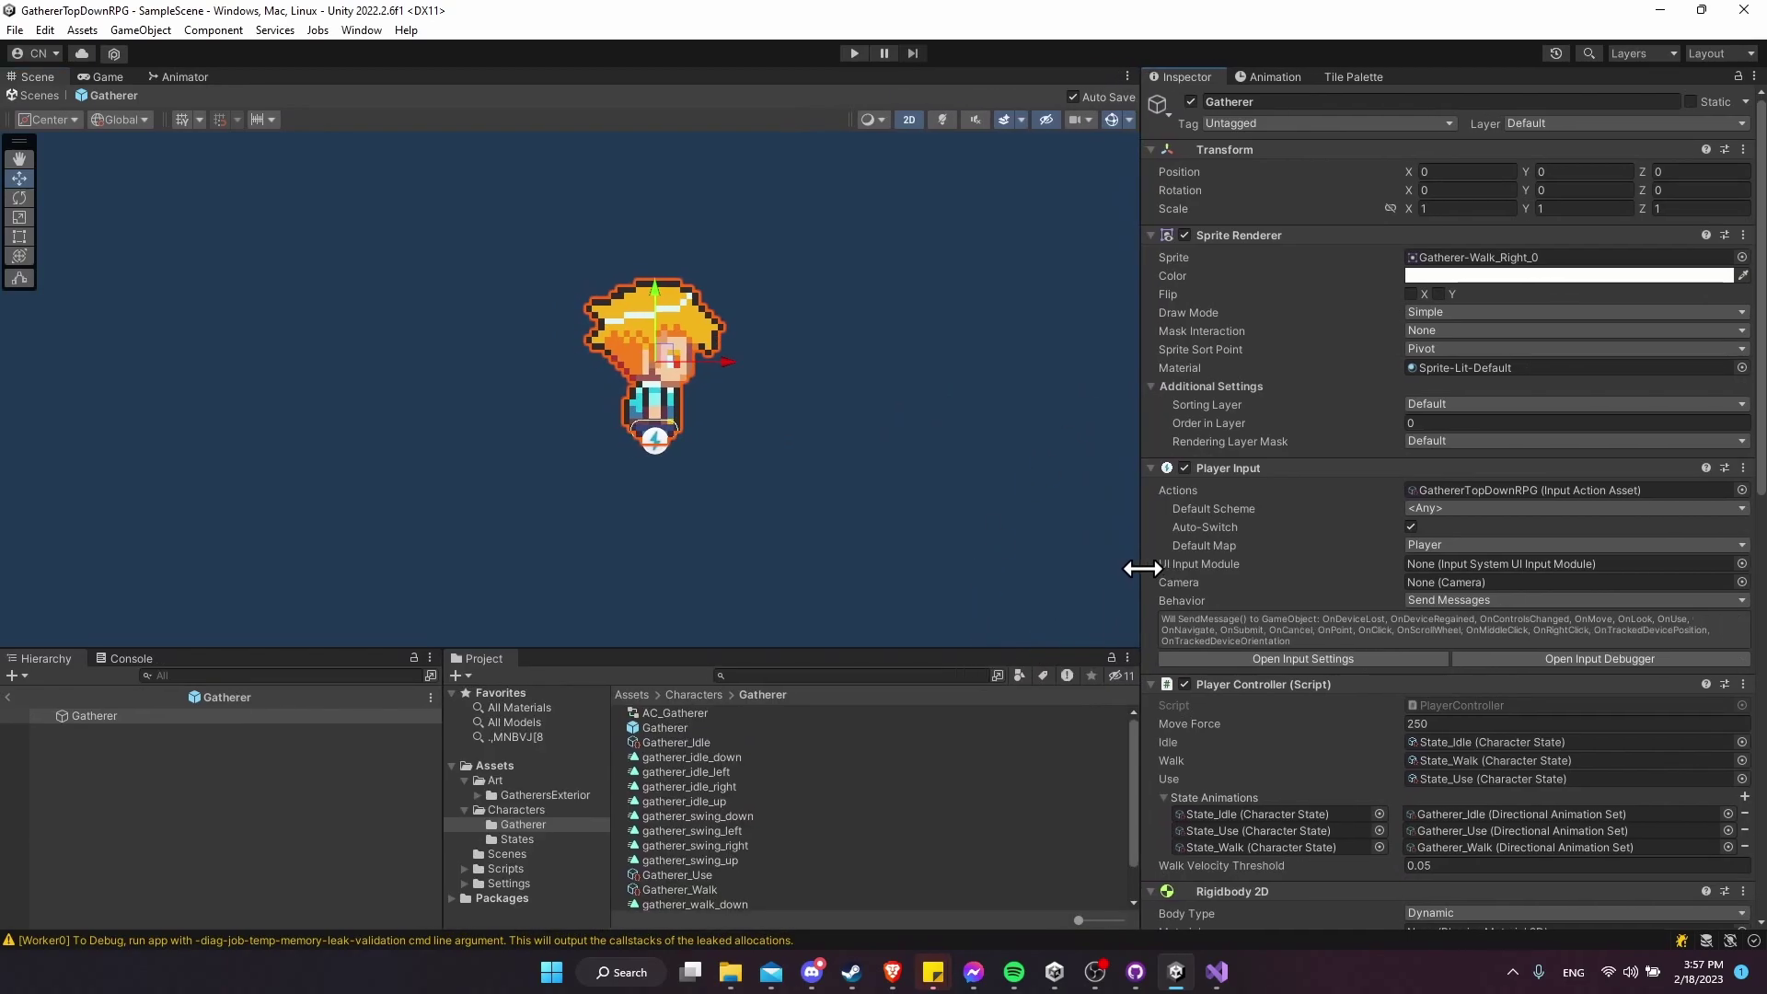
Create an empty child object named RunParticles under the Gatherer root.
{"action": "left_click", "coordinate": [81, 714]}
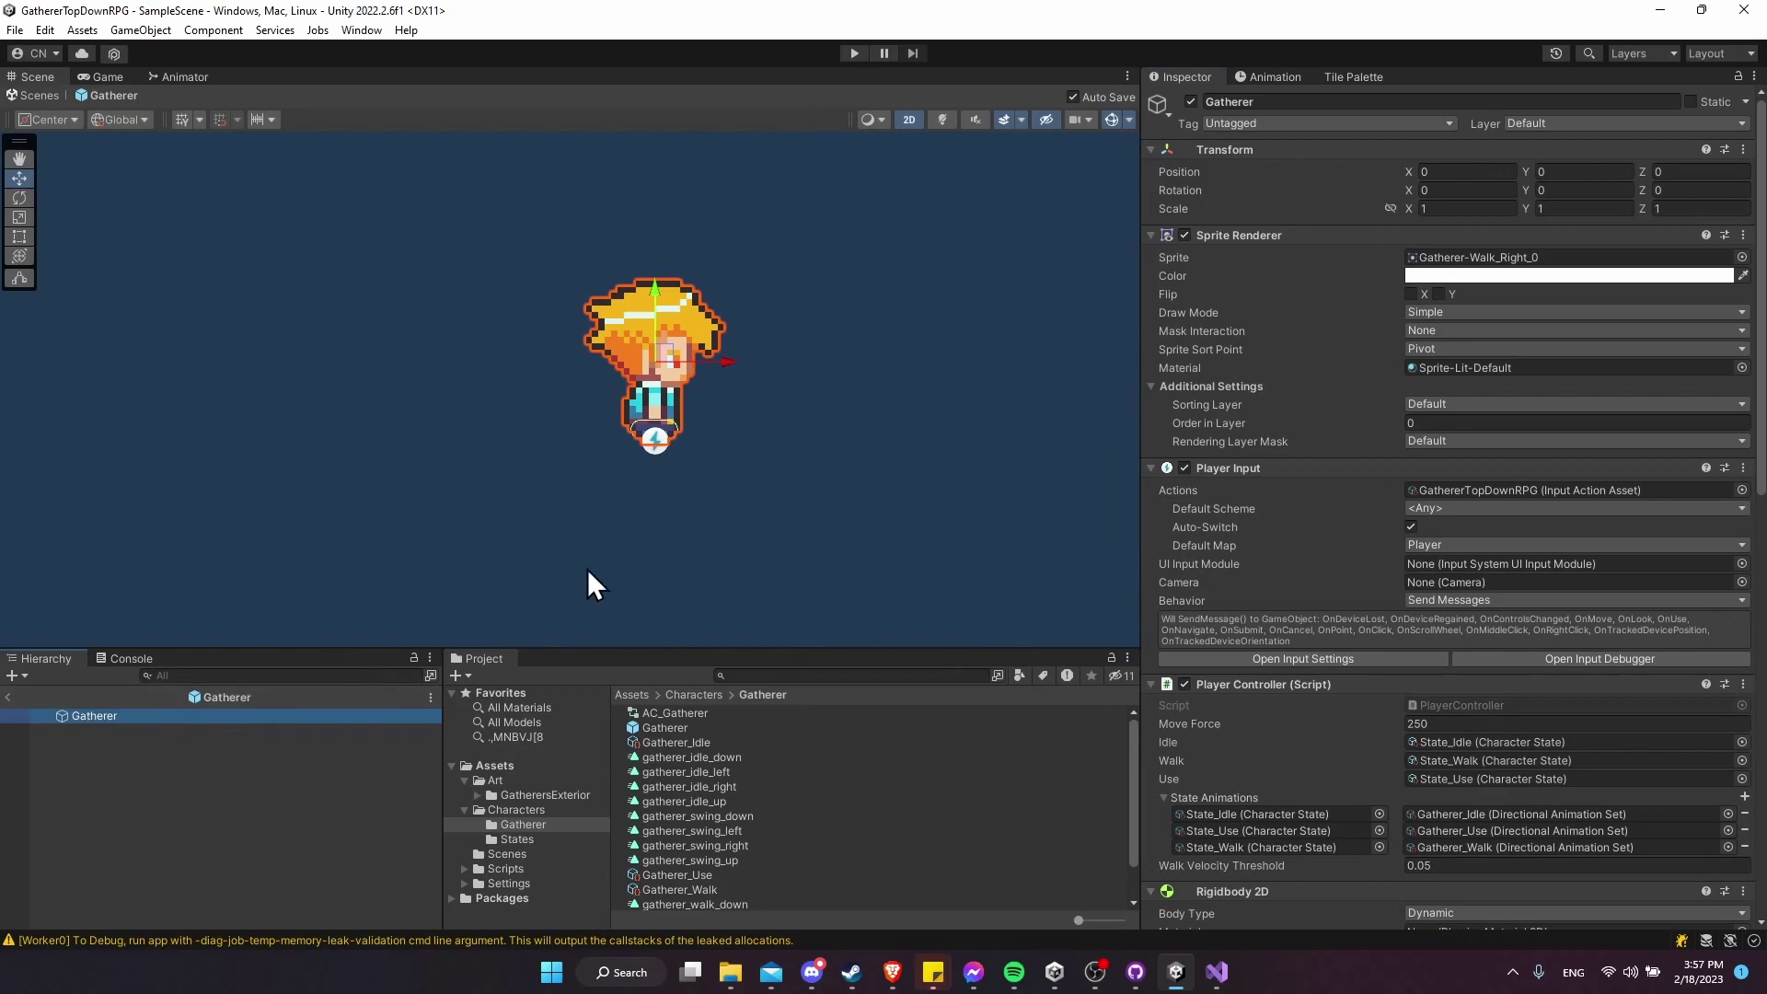
{"action": "right_click", "coordinate": [140, 714]}
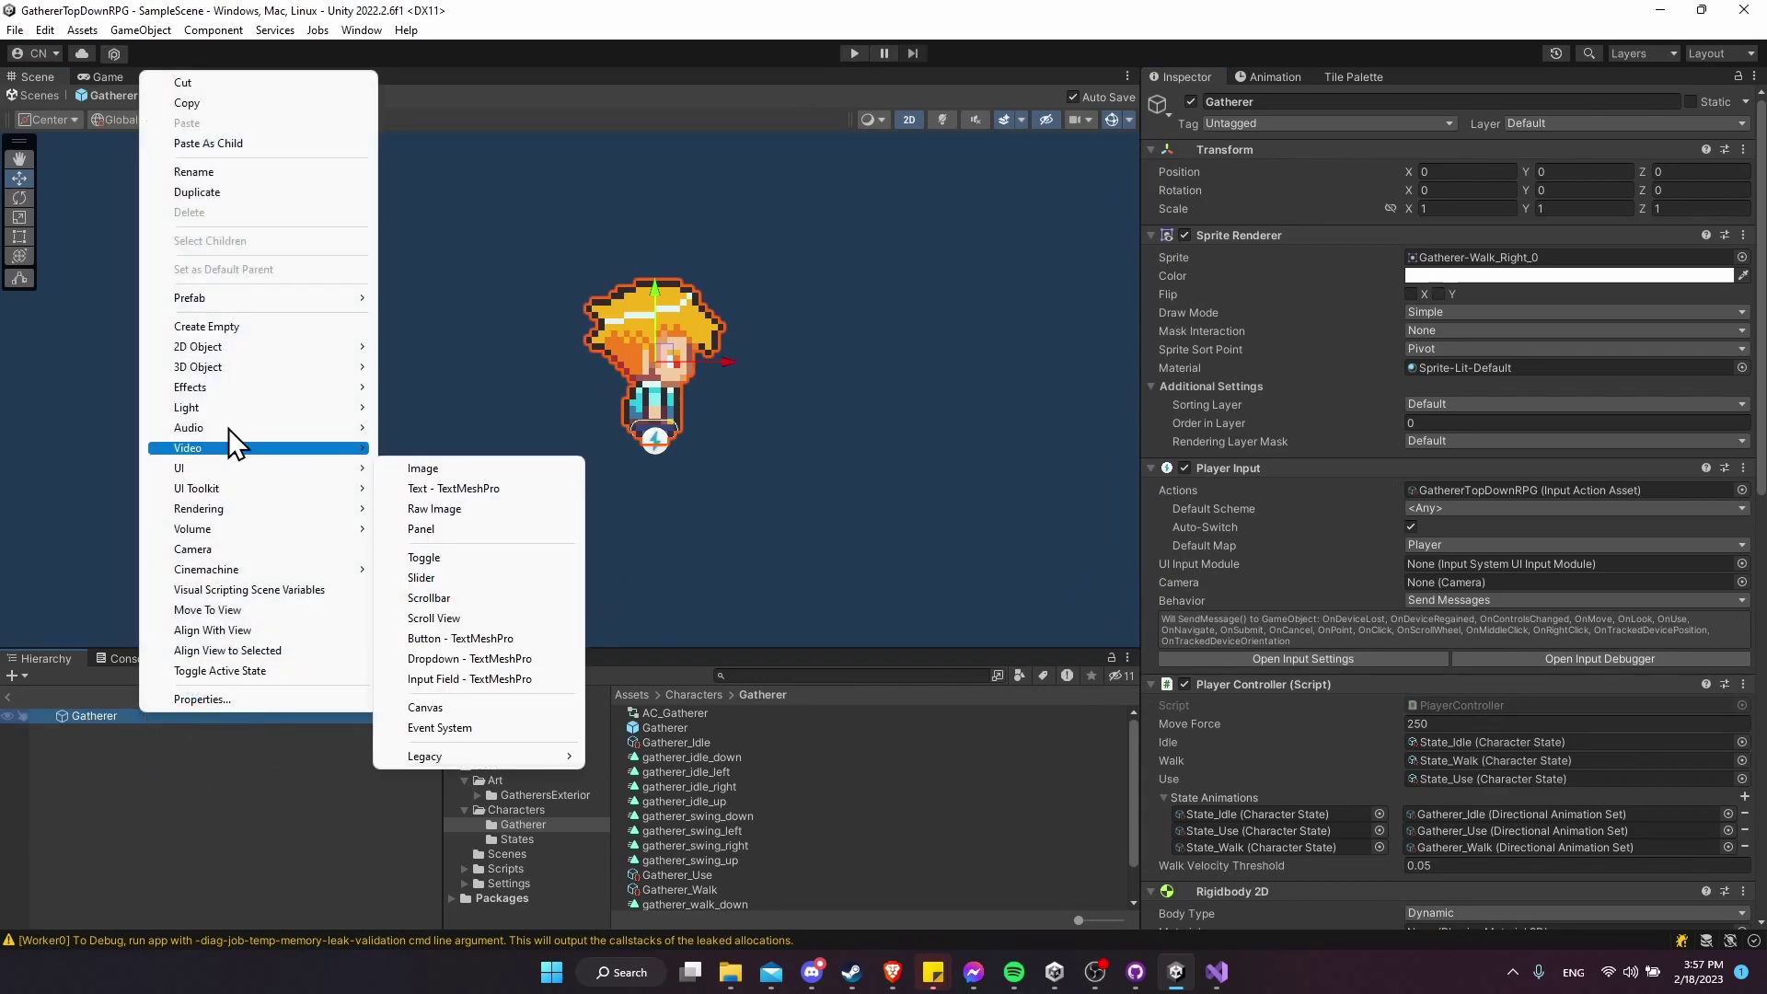
{"action": "left_click", "coordinate": [291, 326]}
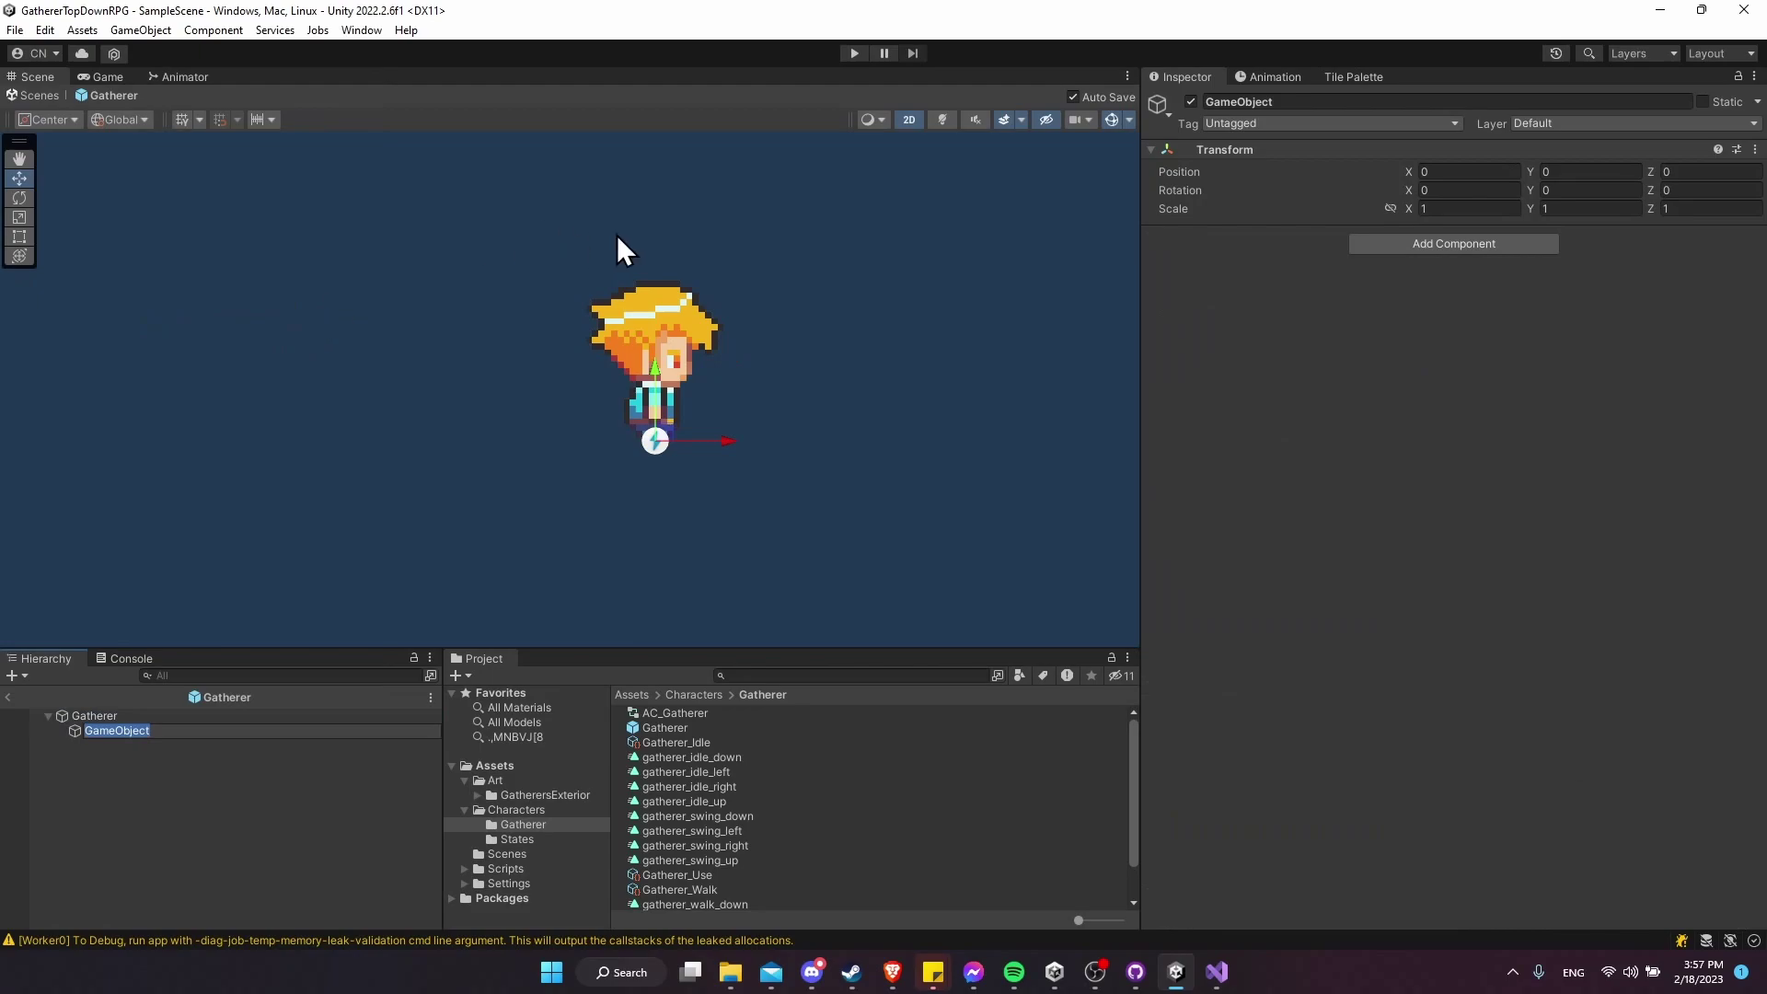
{"action": "type", "text": "RunParticles"}
{"action": "key", "text": "Return"}
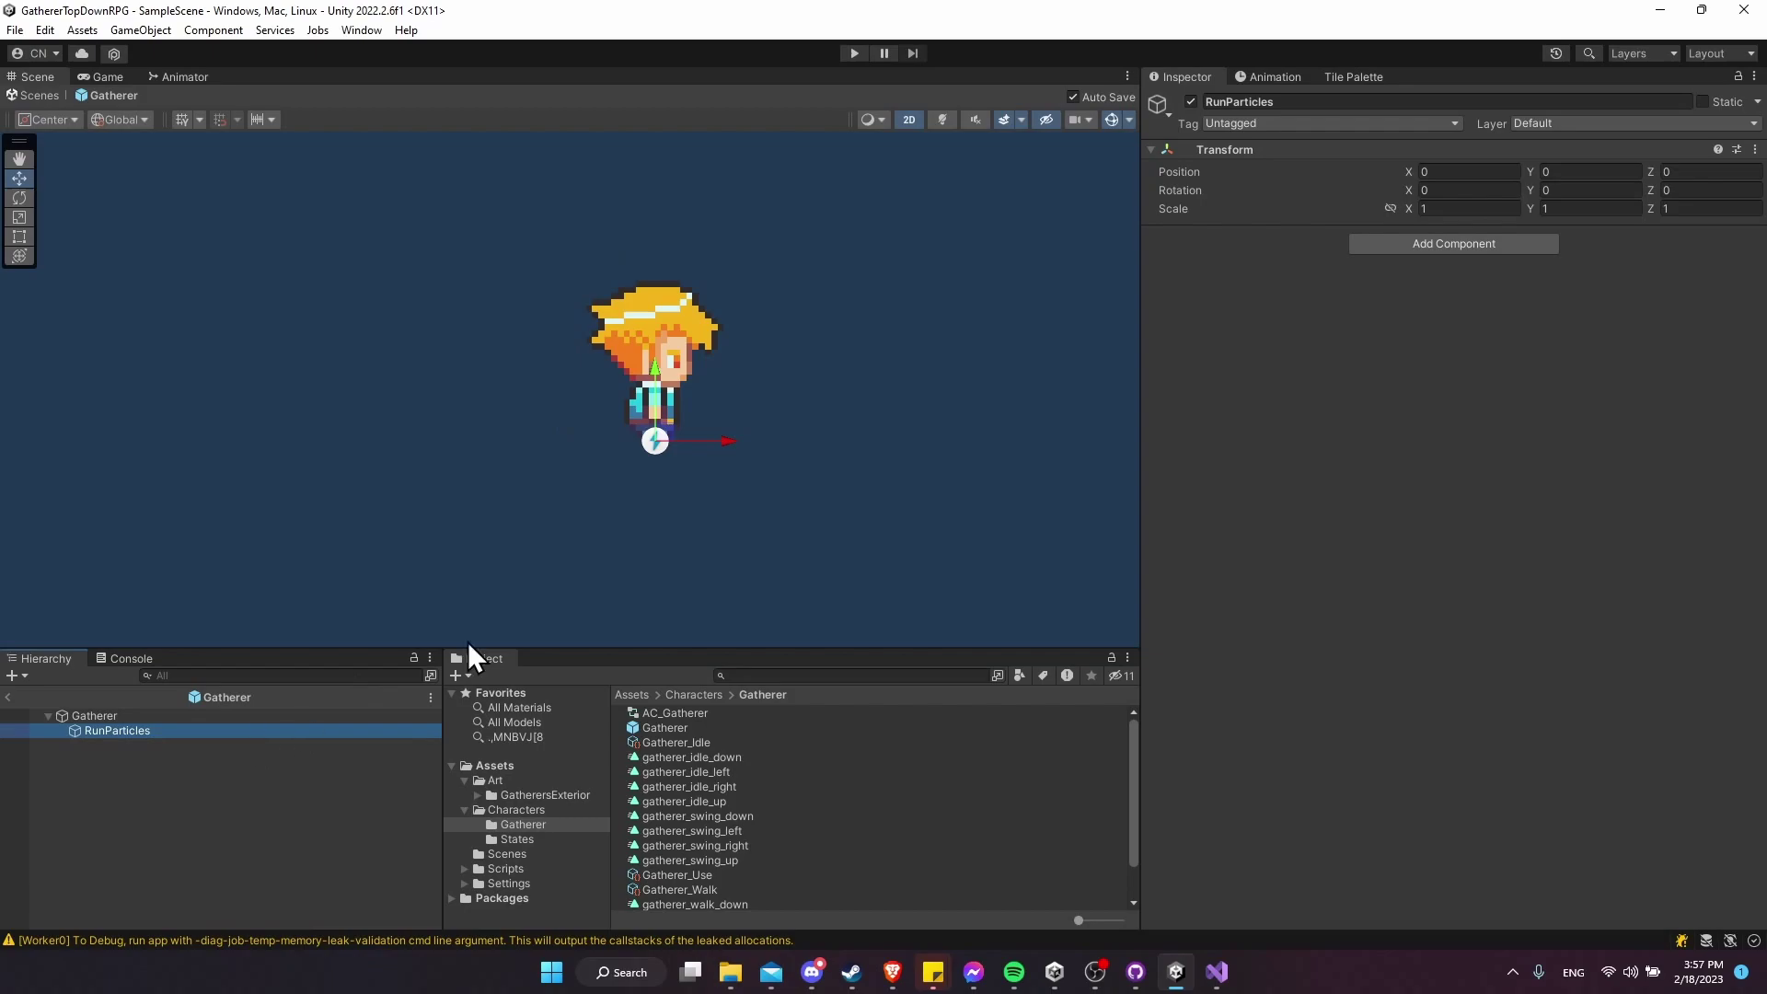
Add a Particle System component to RunParticles and stop its particle preview in the scene.
{"action": "left_click", "coordinate": [1467, 241]}
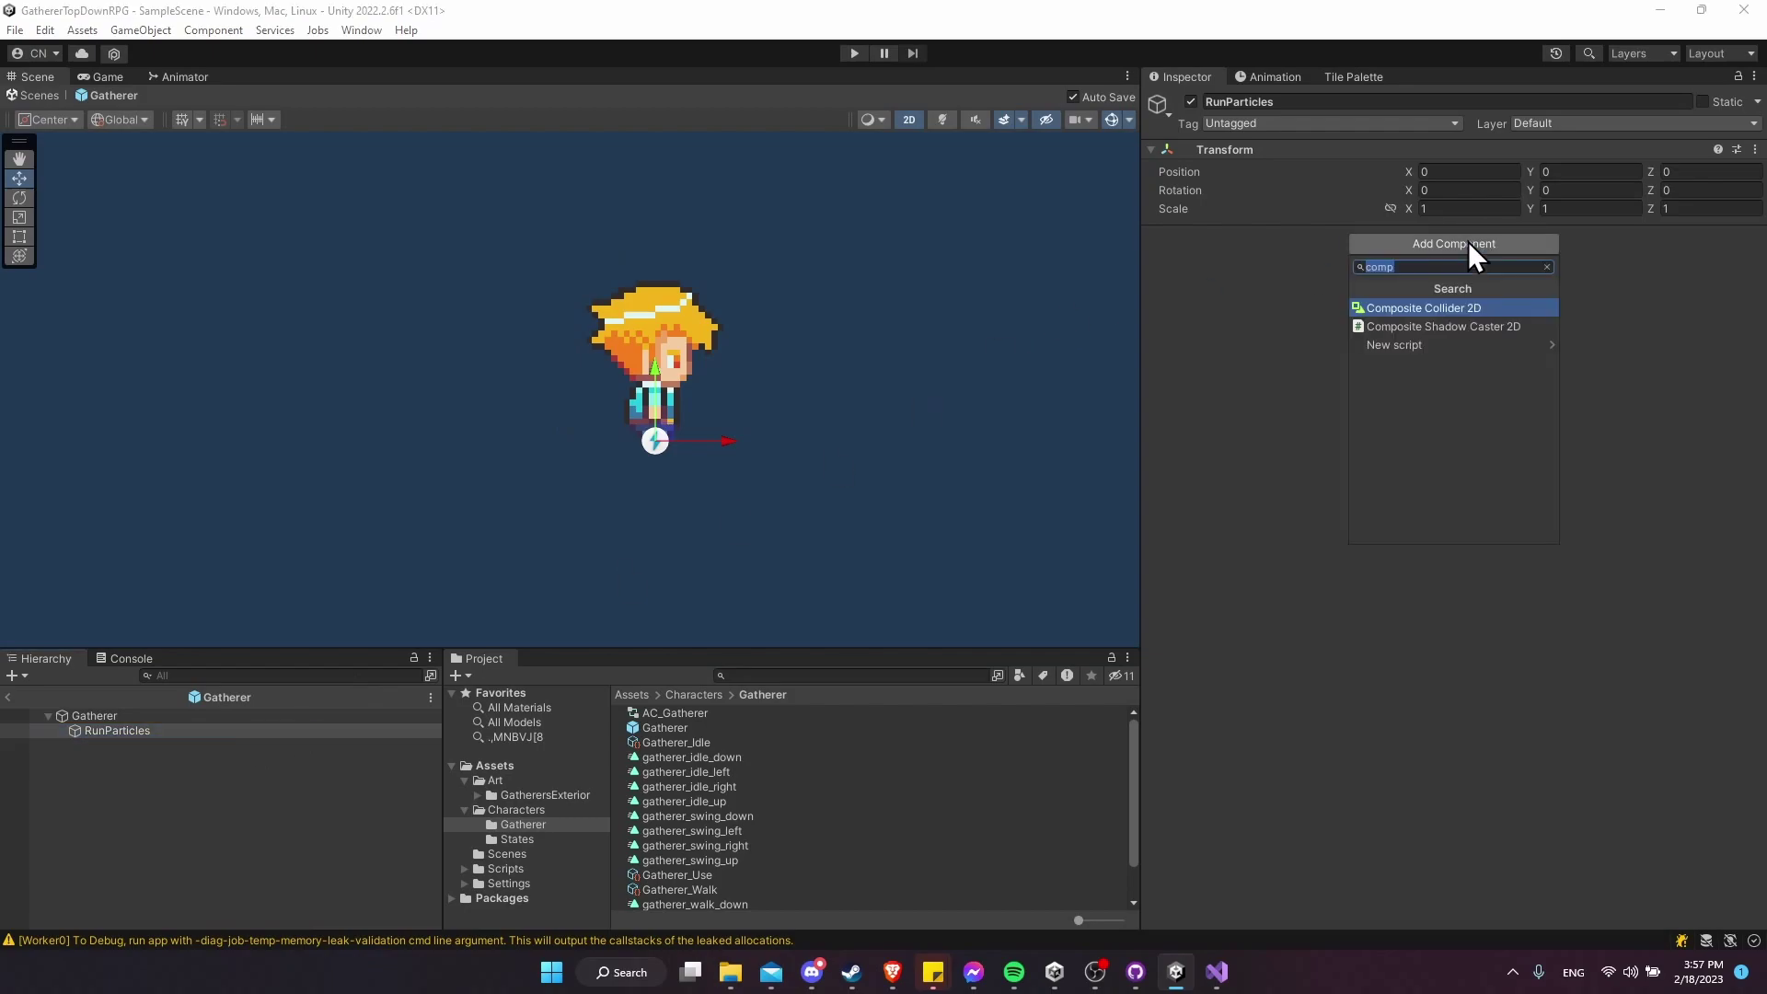
{"action": "type", "text": "partic"}
{"action": "key", "text": "Return"}
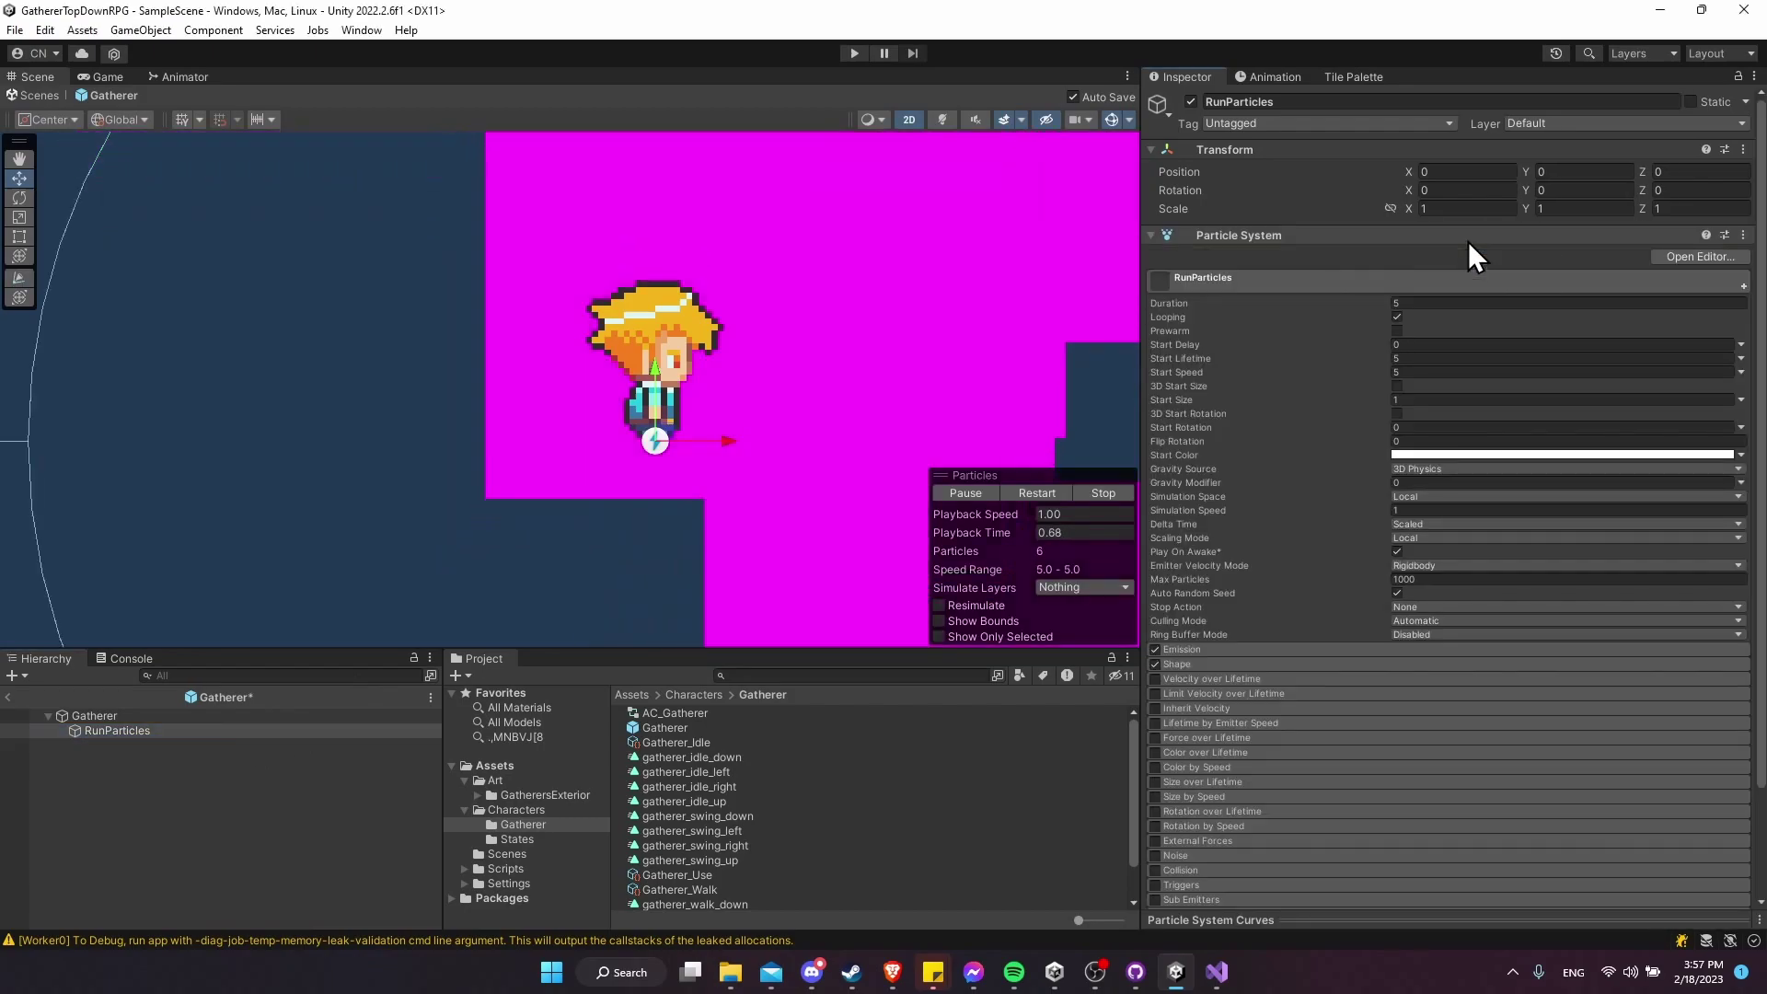
{"action": "scroll", "coordinate": [968, 257], "scroll_direction": "down", "scroll_amount": 10}
{"action": "middle_click_drag", "start_coordinate": [989, 338], "coordinate": [717, 394]}
{"action": "scroll", "coordinate": [864, 375], "scroll_direction": "down", "scroll_amount": 10}
{"action": "scroll", "coordinate": [775, 389], "scroll_direction": "down", "scroll_amount": 8}
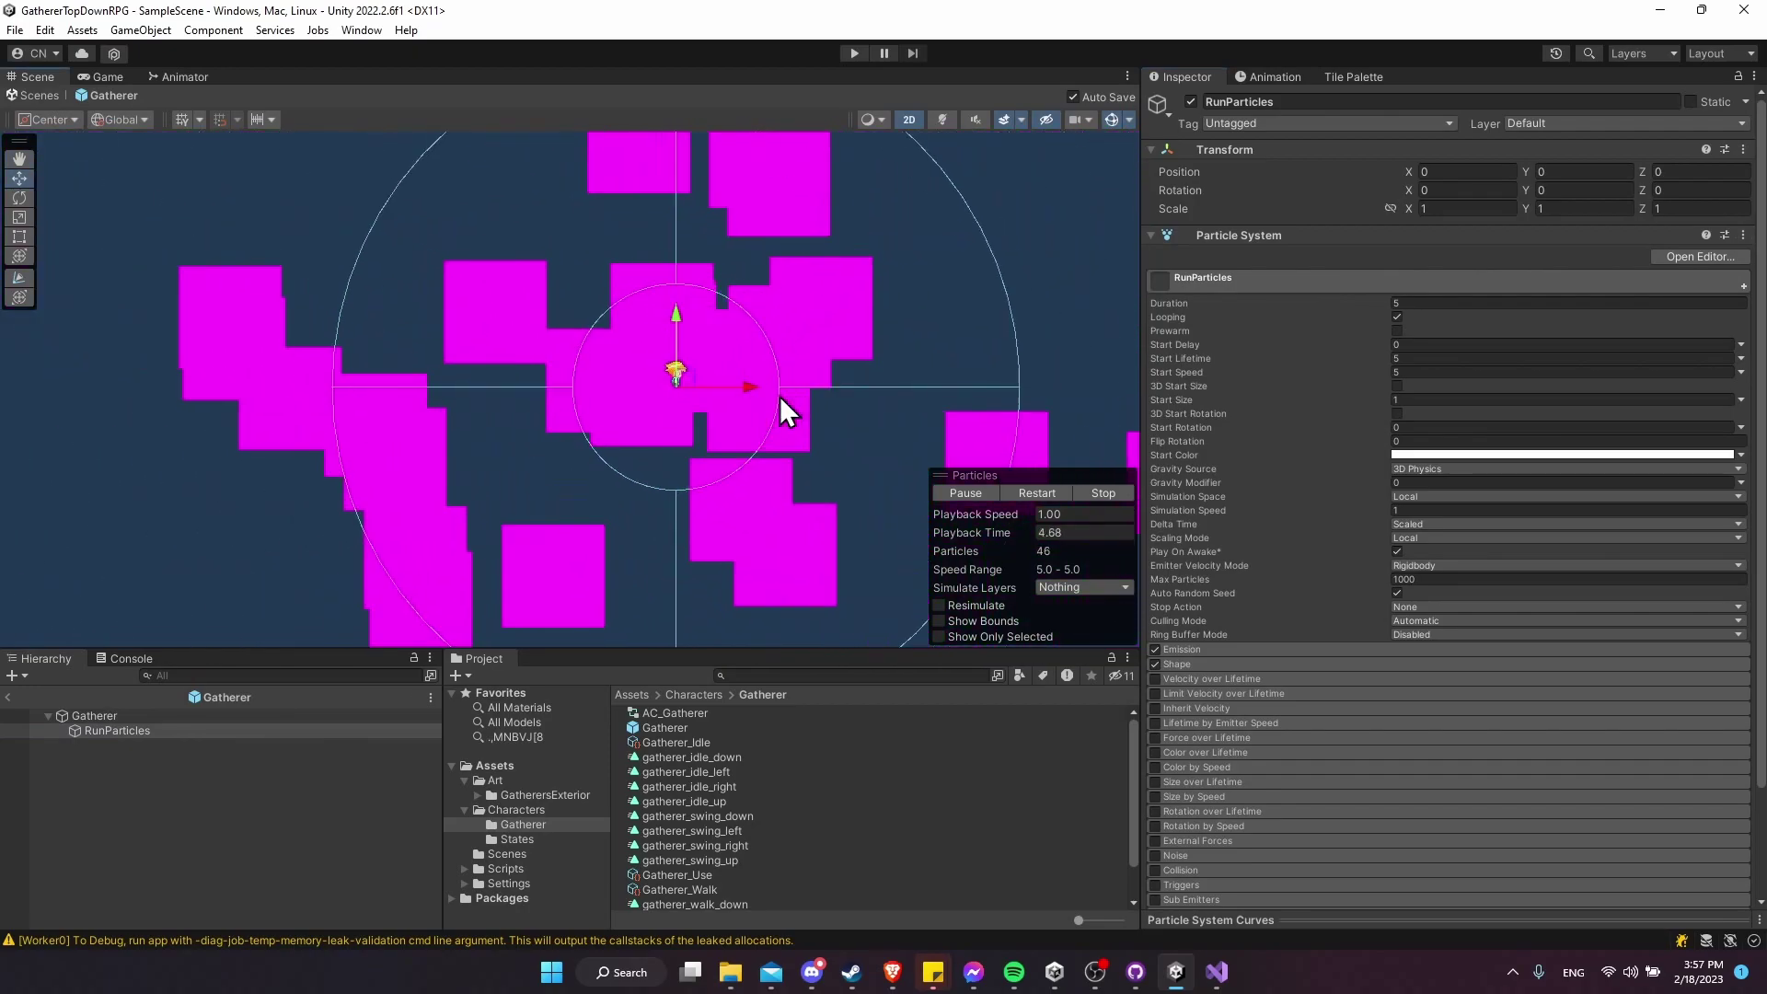
{"action": "scroll", "coordinate": [789, 336], "scroll_direction": "down", "scroll_amount": 1}
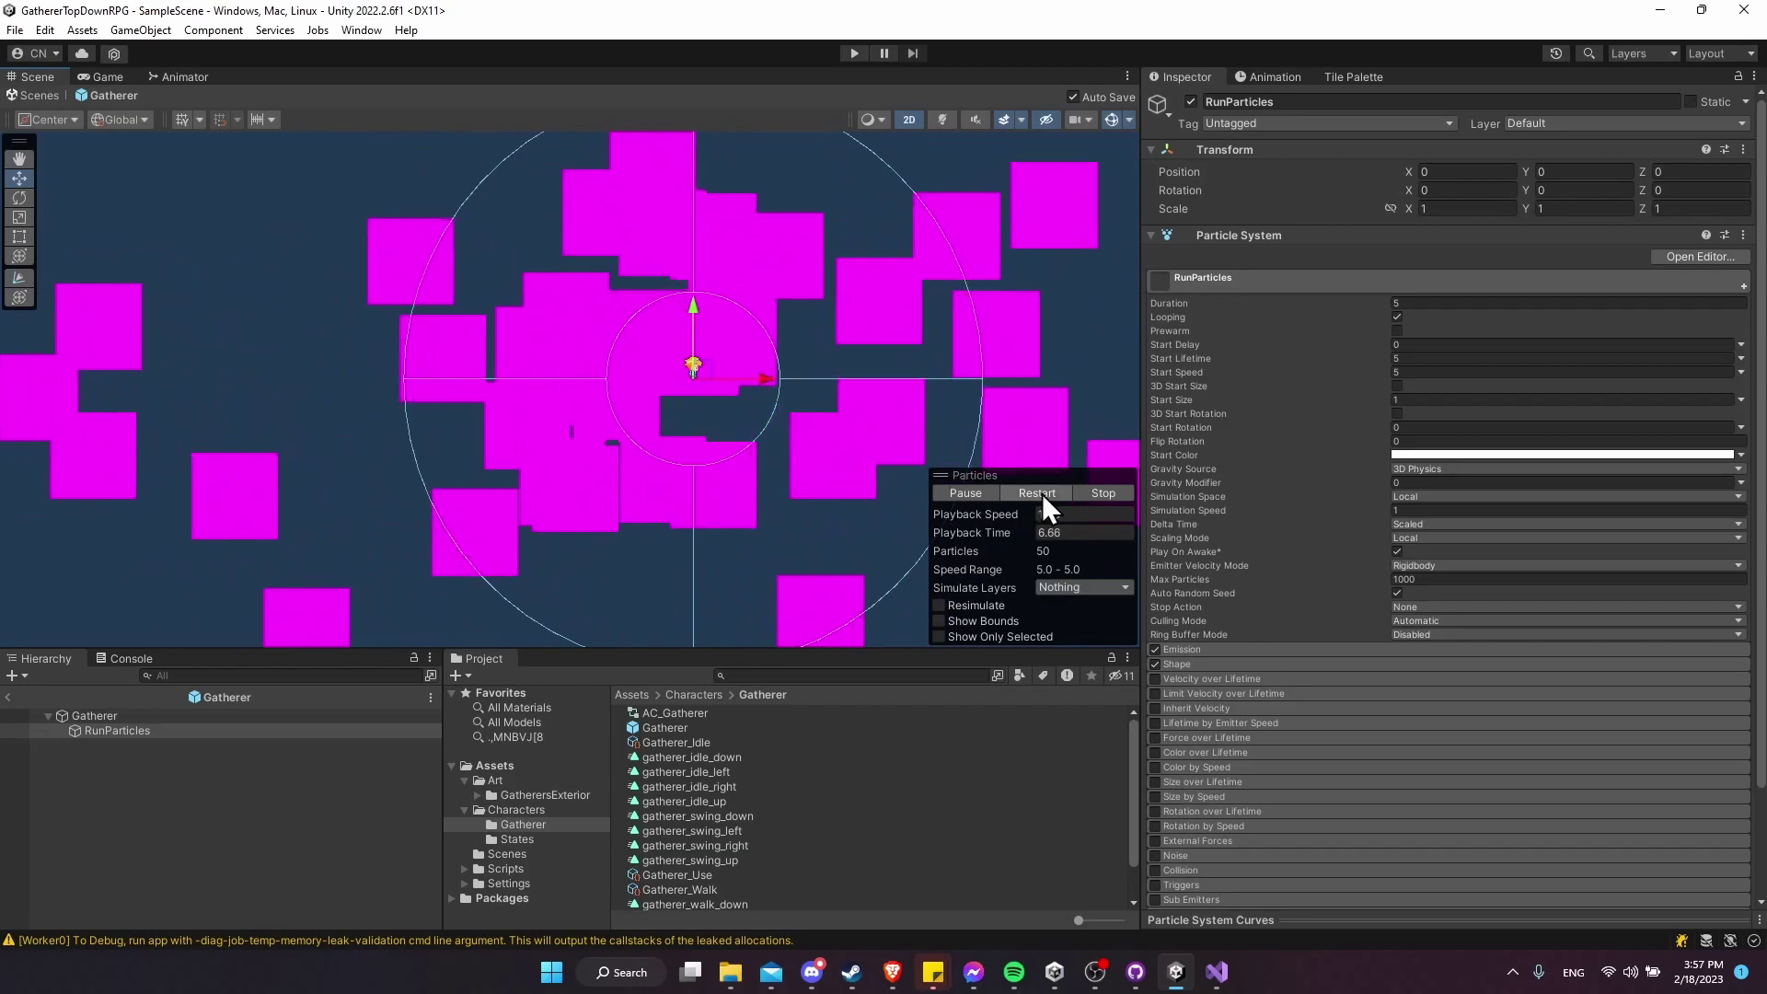
{"action": "left_click", "coordinate": [1090, 492]}
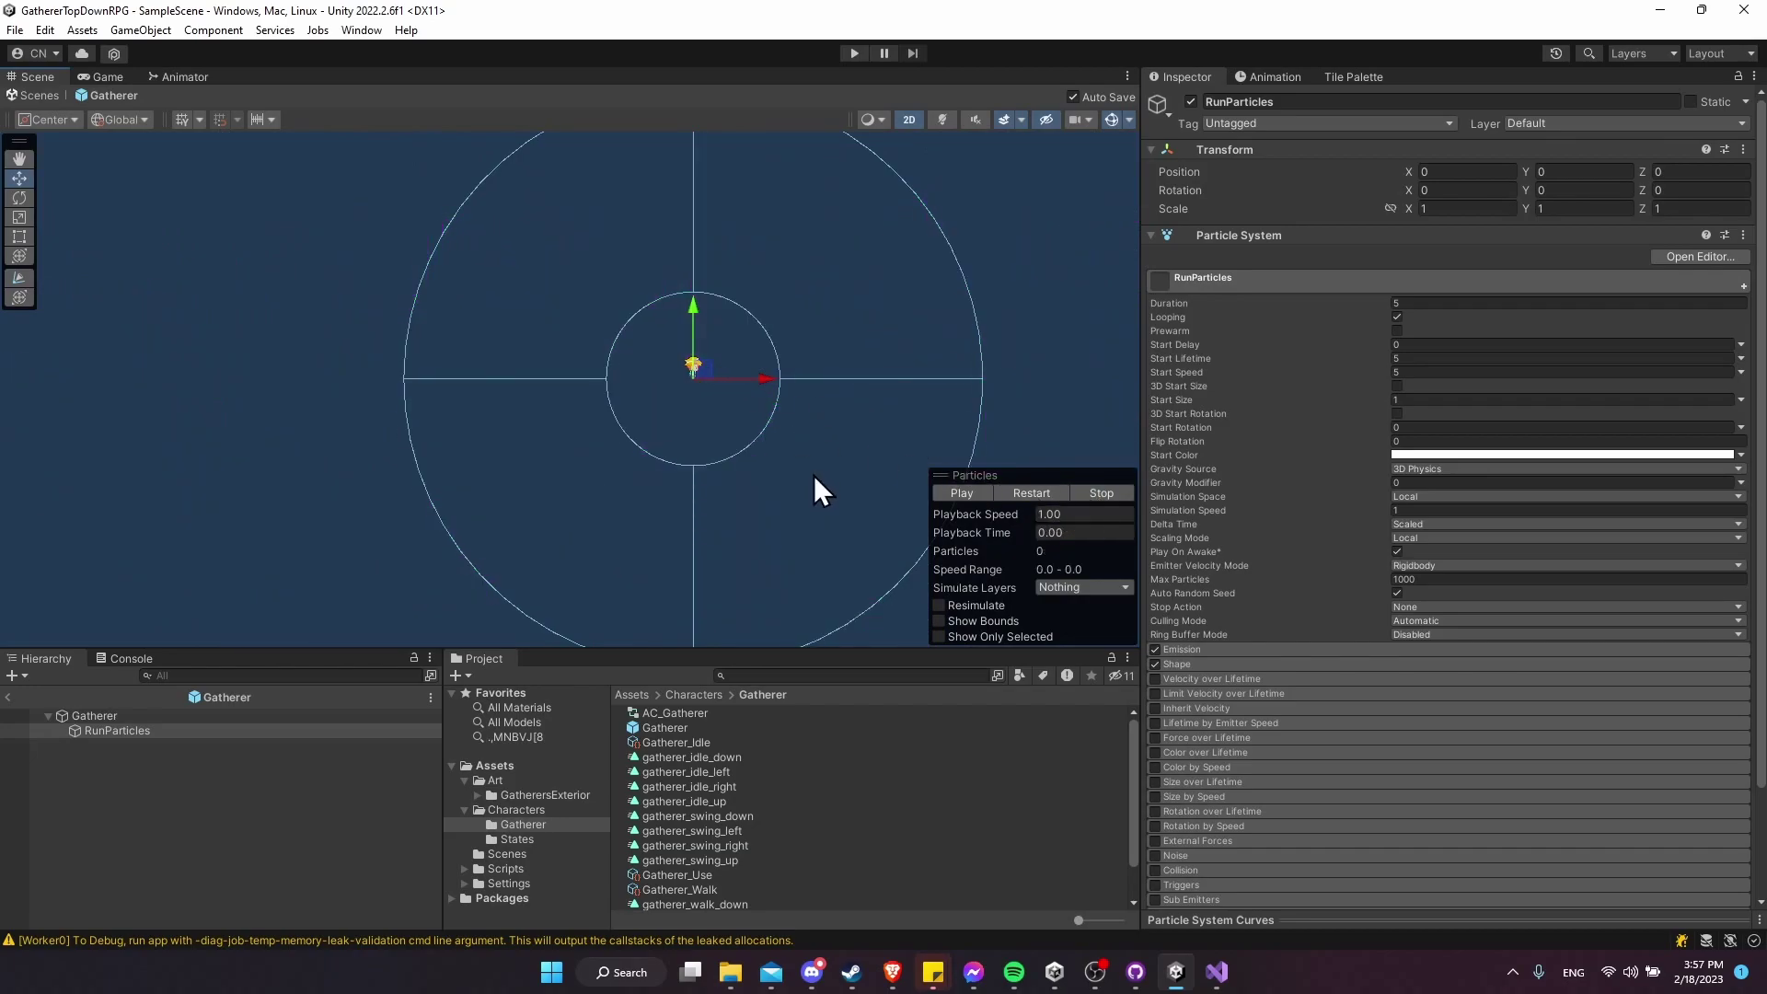
{"action": "scroll", "coordinate": [578, 293], "scroll_direction": "up", "scroll_amount": 2}
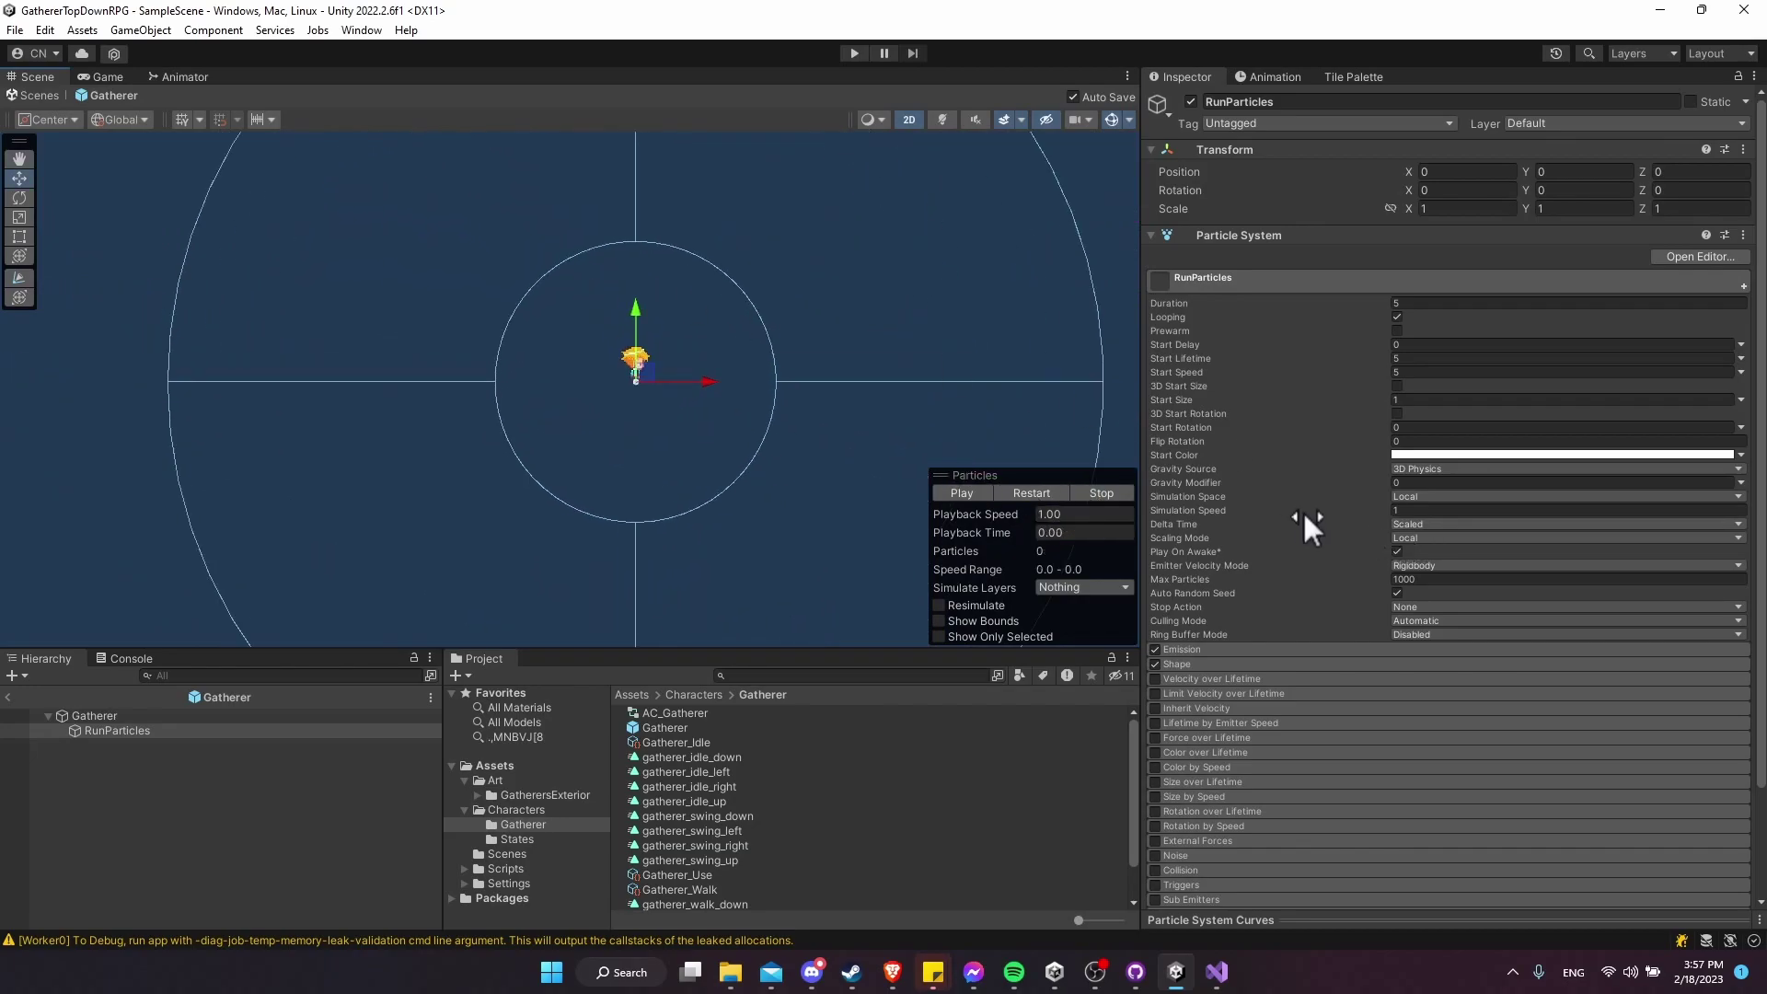
Expand the particle system's Renderer module to check its Material setting.
{"action": "scroll", "coordinate": [1290, 511], "scroll_direction": "down", "scroll_amount": 3}
{"action": "left_click", "coordinate": [1233, 848]}
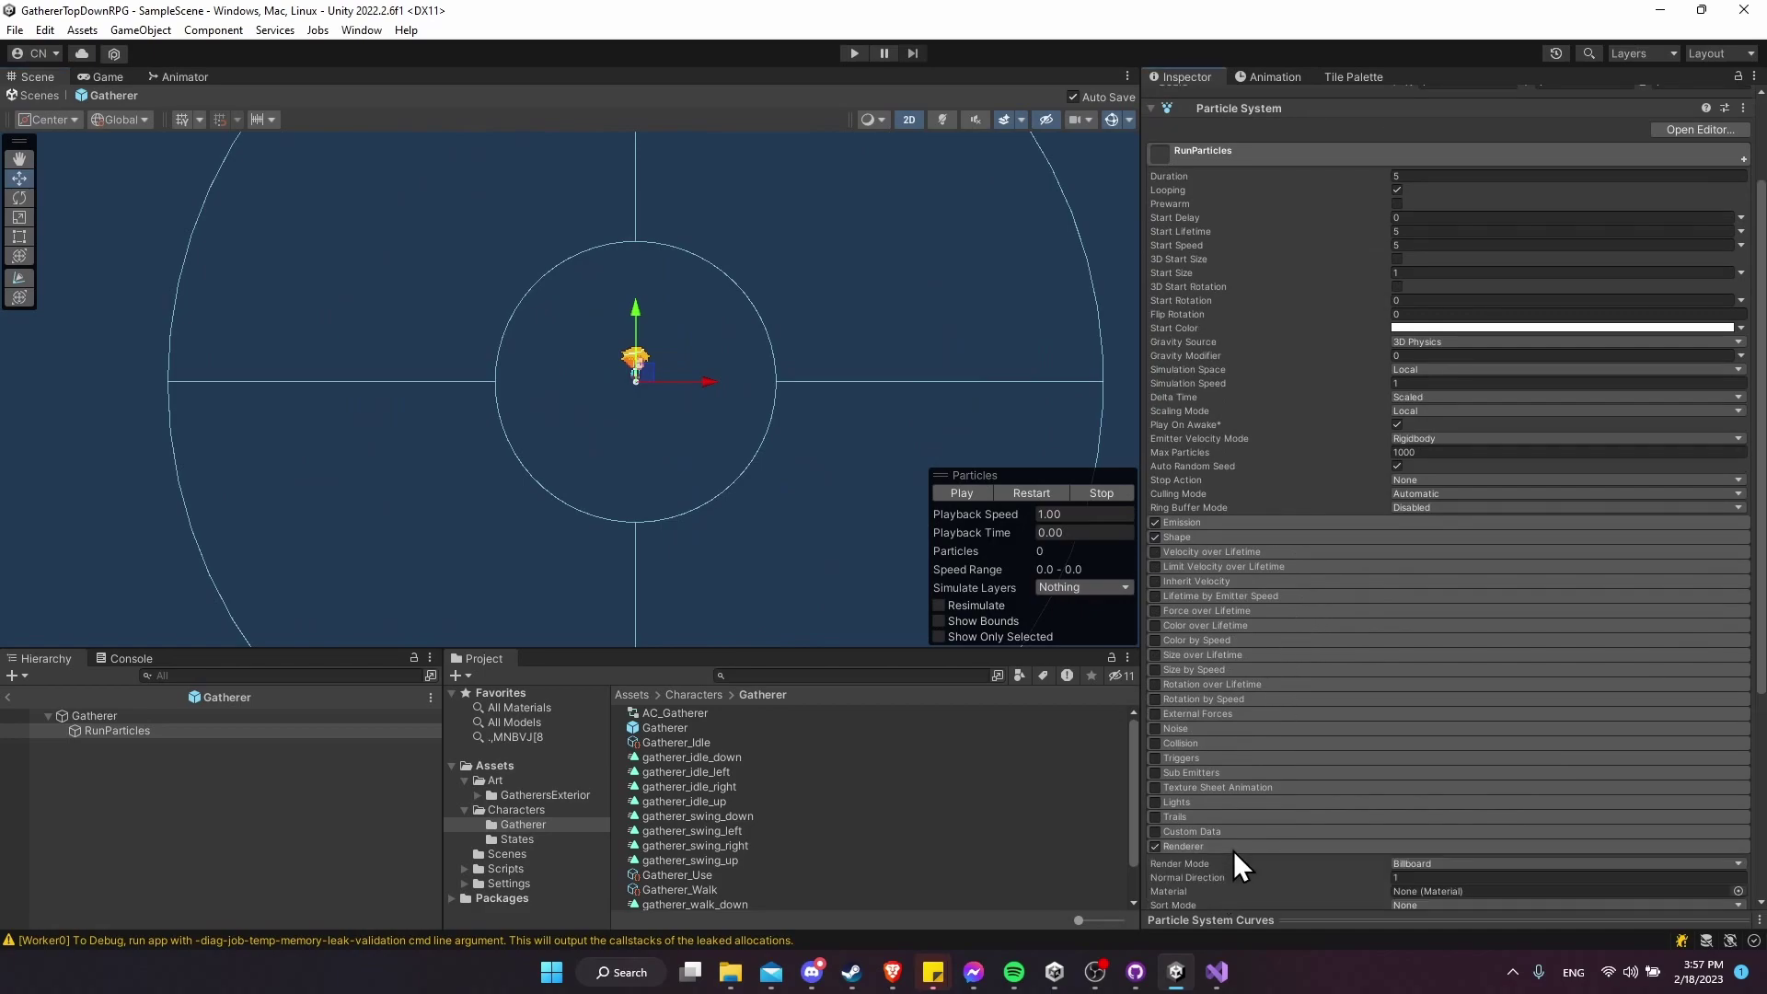
{"action": "scroll", "coordinate": [1233, 850], "scroll_direction": "down", "scroll_amount": 5}
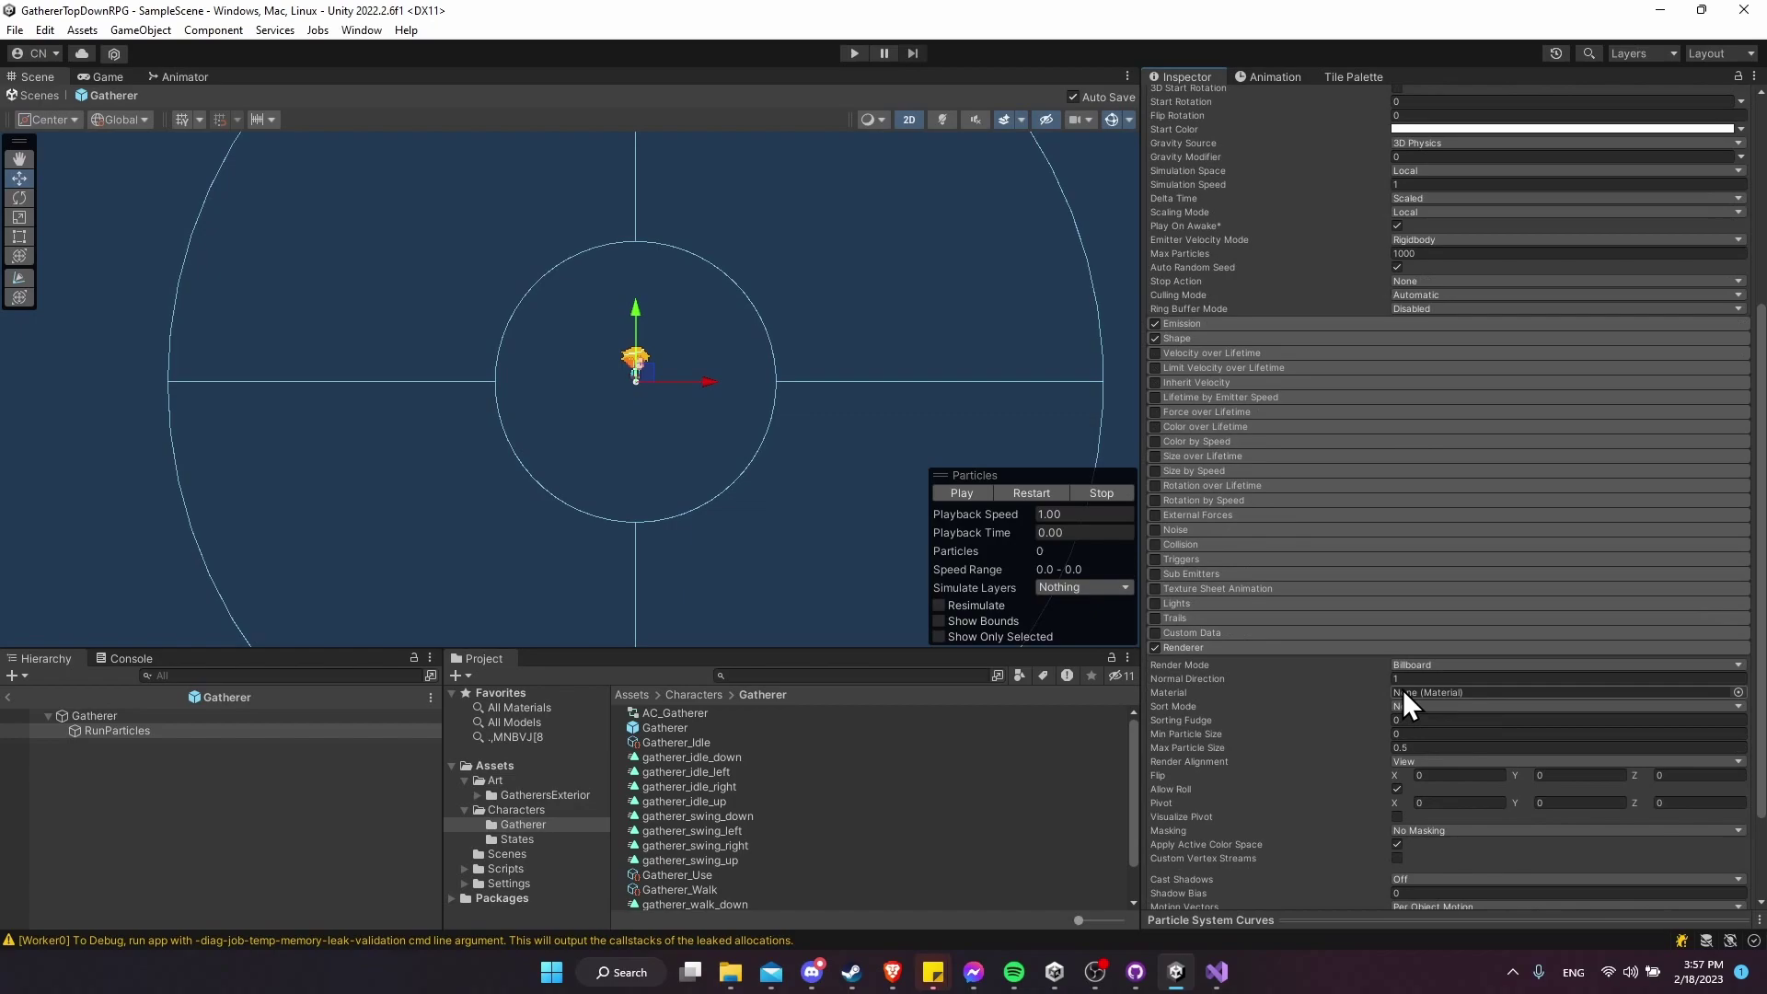
Examine the pixel_particle_16x16_round texture from the GatherersExterior/Particles folder in the image viewer, and close it.
{"action": "double_click", "coordinate": [727, 728]}
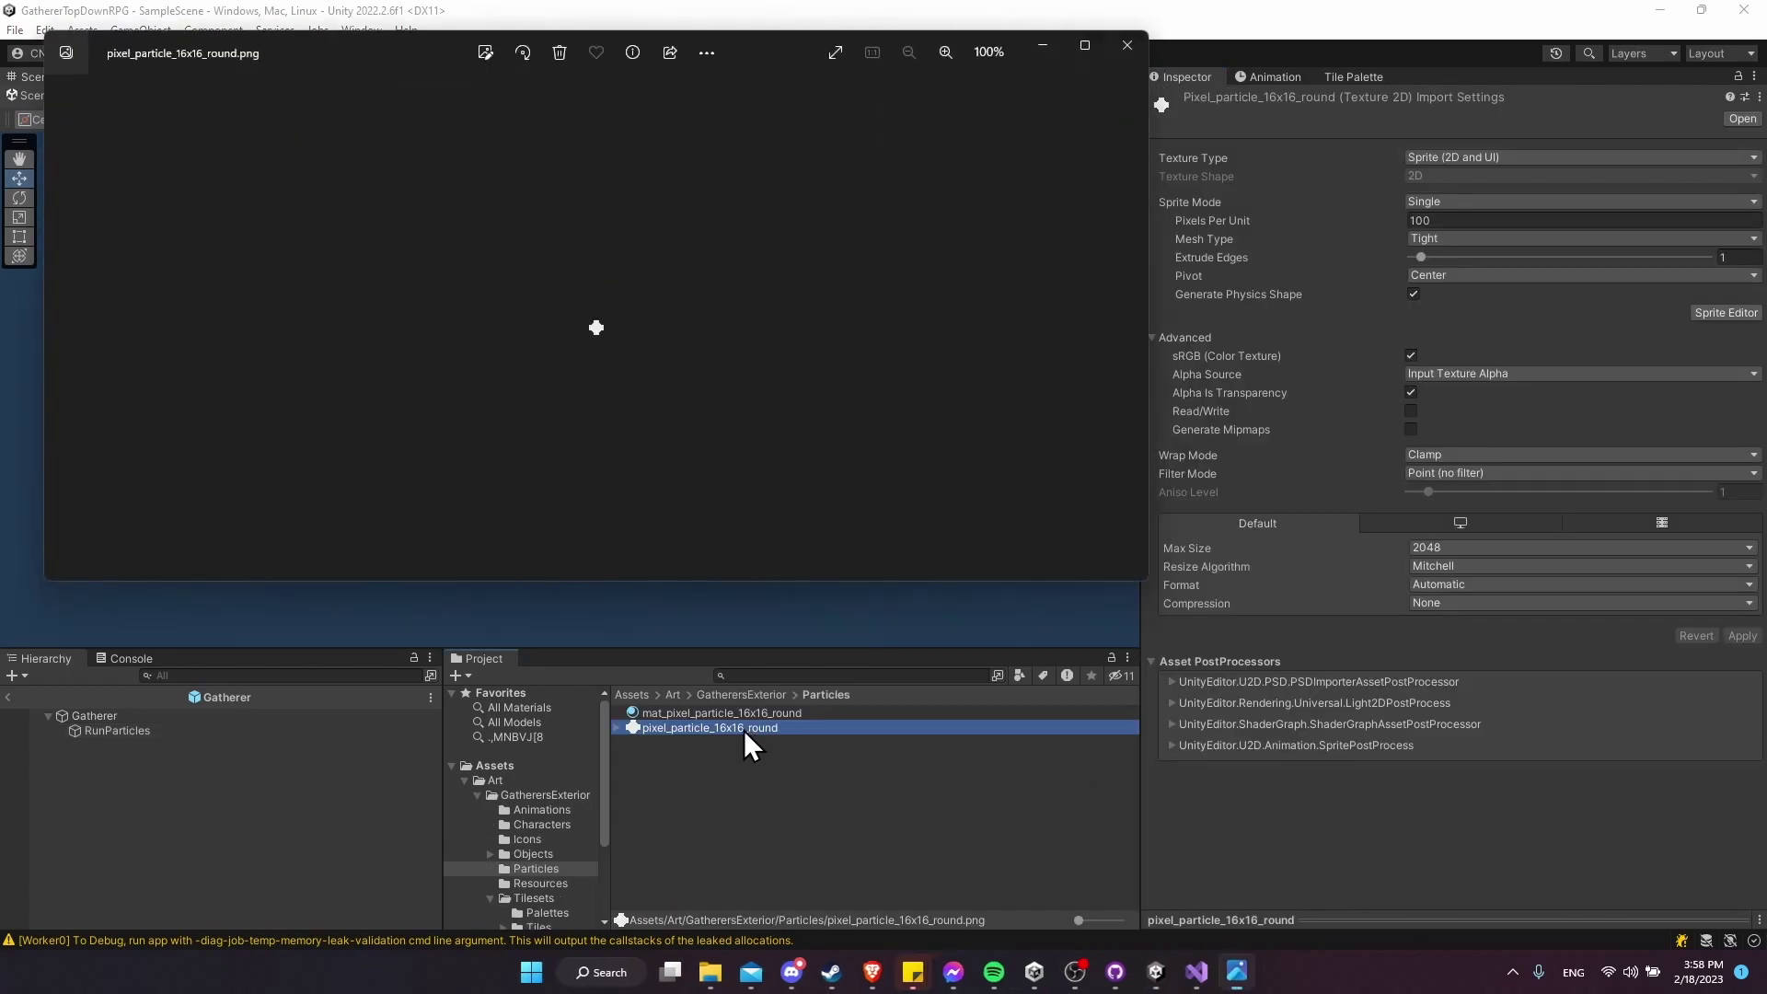
{"action": "scroll", "coordinate": [566, 359], "scroll_direction": "up", "scroll_amount": 10}
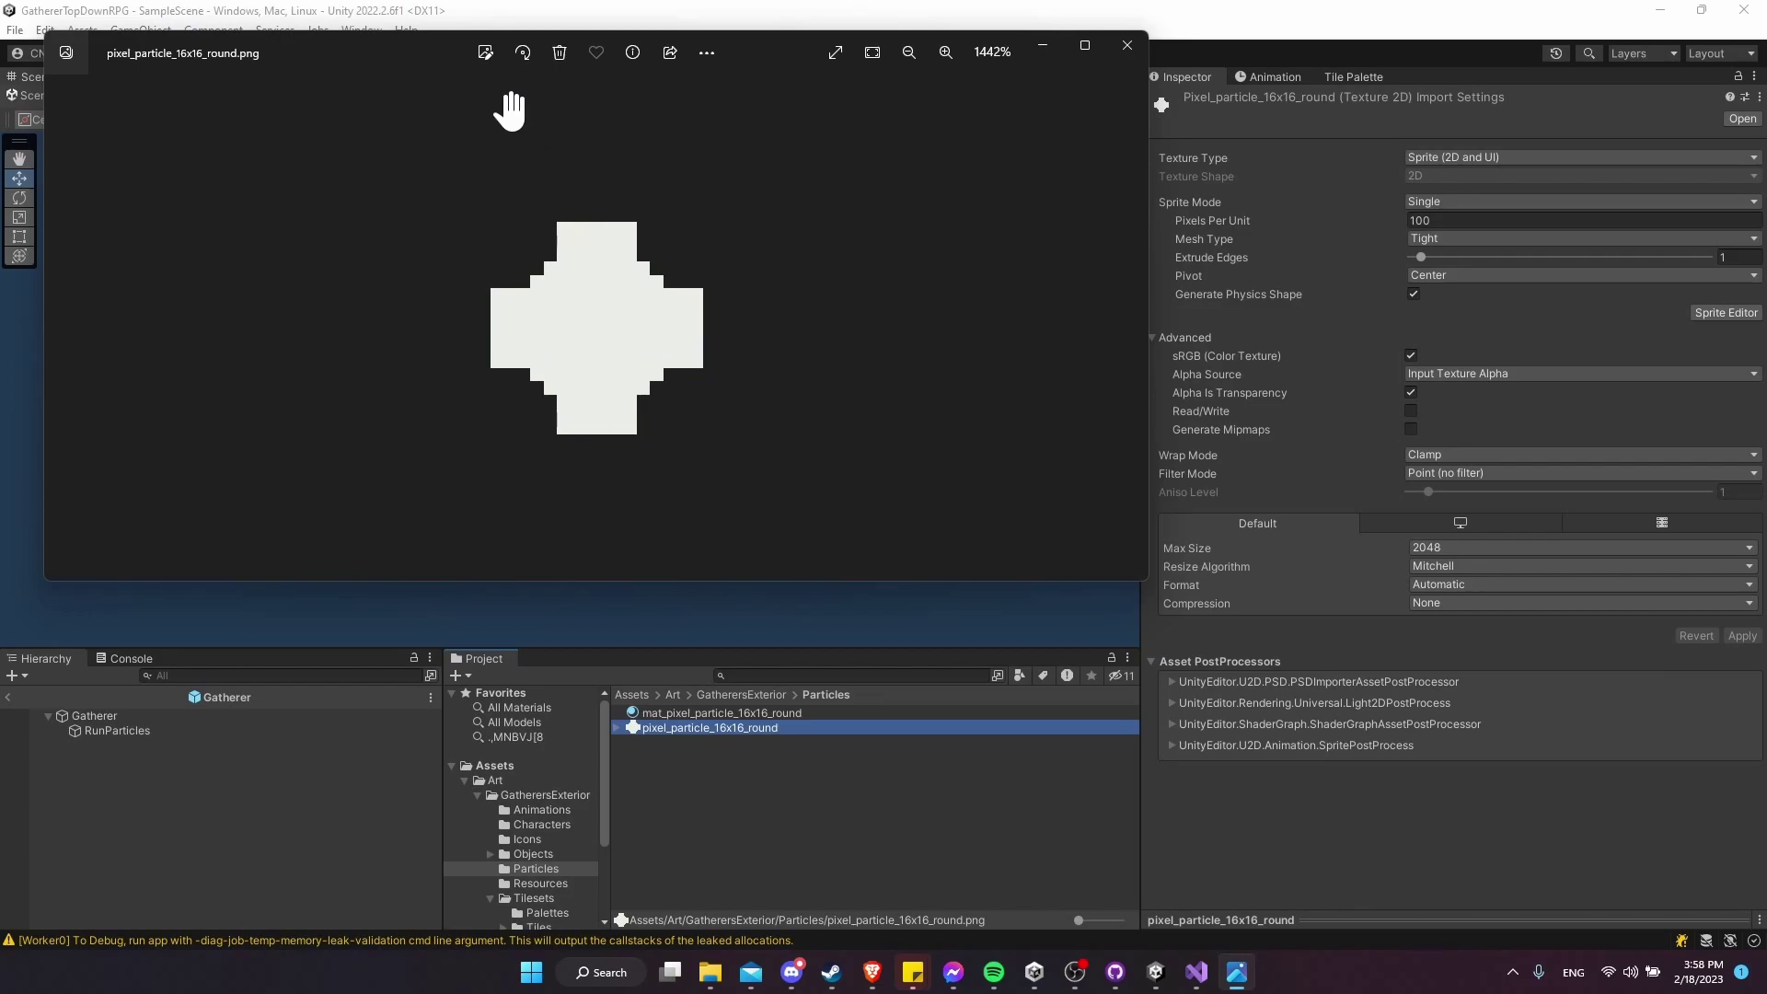
{"action": "left_click_drag", "start_coordinate": [335, 53], "coordinate": [382, 99]}
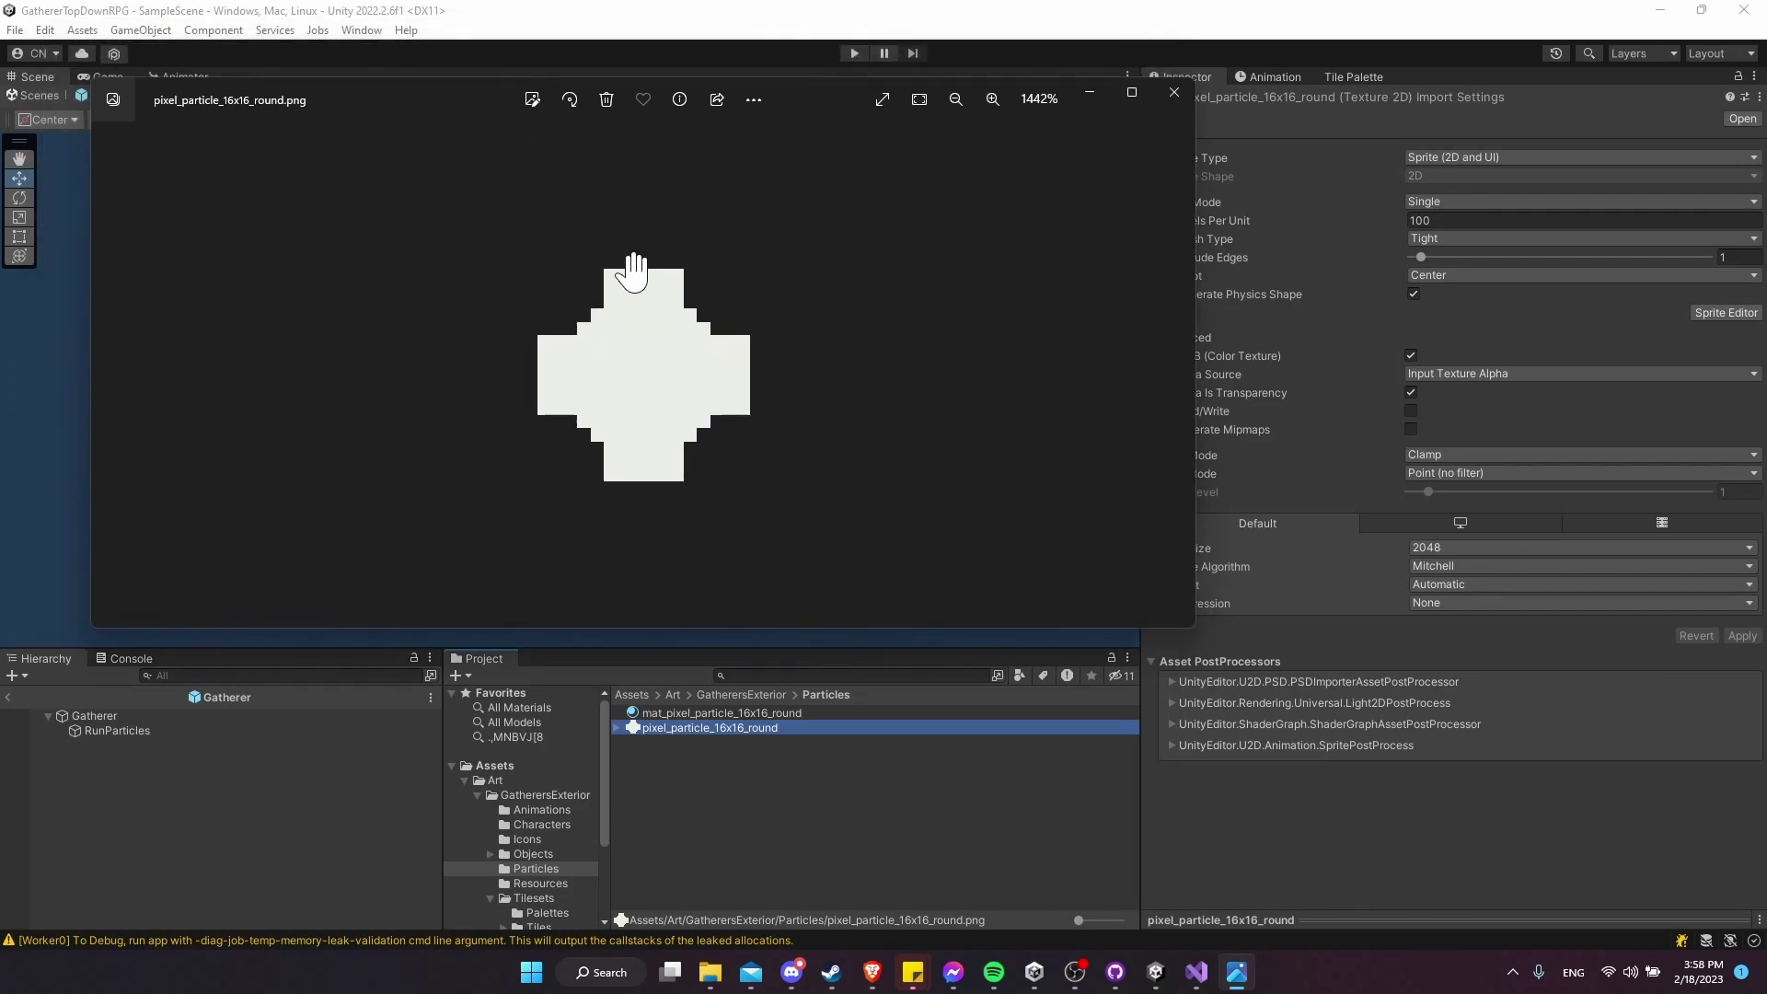
{"action": "left_click", "coordinate": [1174, 92]}
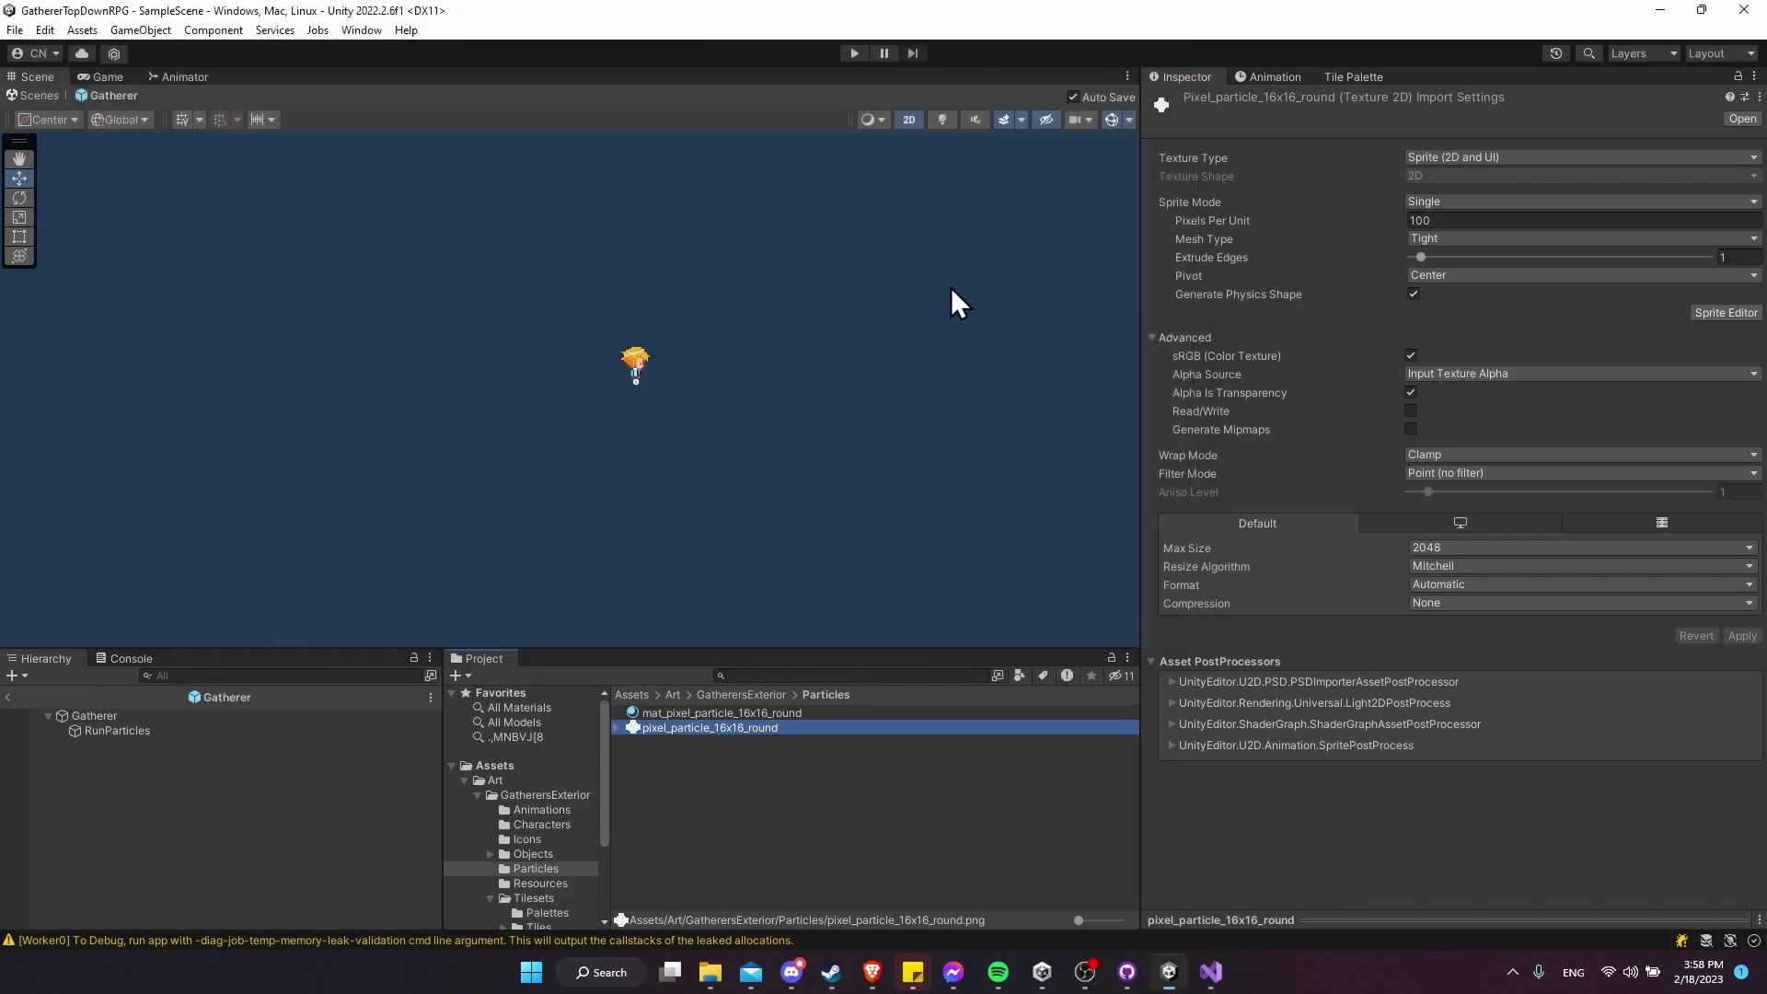
Create a new material named mat_pixel_particle in the Particles folder.
{"action": "left_click", "coordinate": [705, 714]}
{"action": "left_click", "coordinate": [727, 727]}
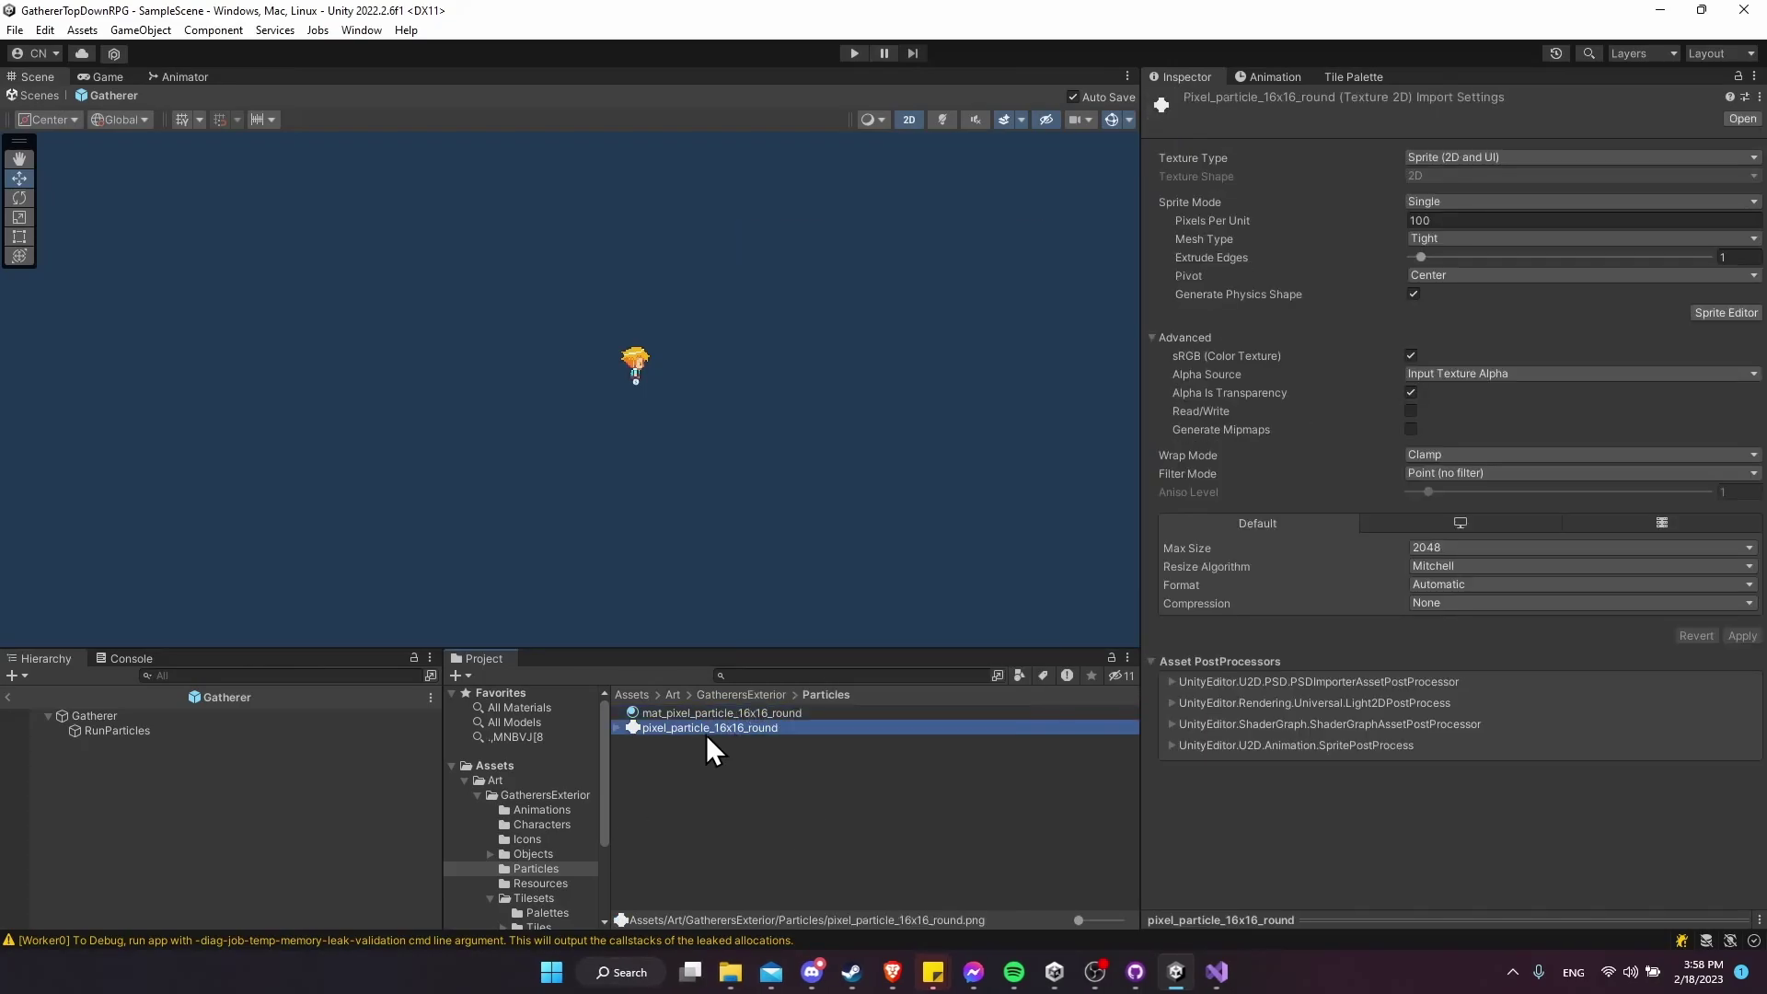
{"action": "left_click", "coordinate": [734, 726]}
{"action": "key", "text": "Escape"}
{"action": "right_click", "coordinate": [764, 730]}
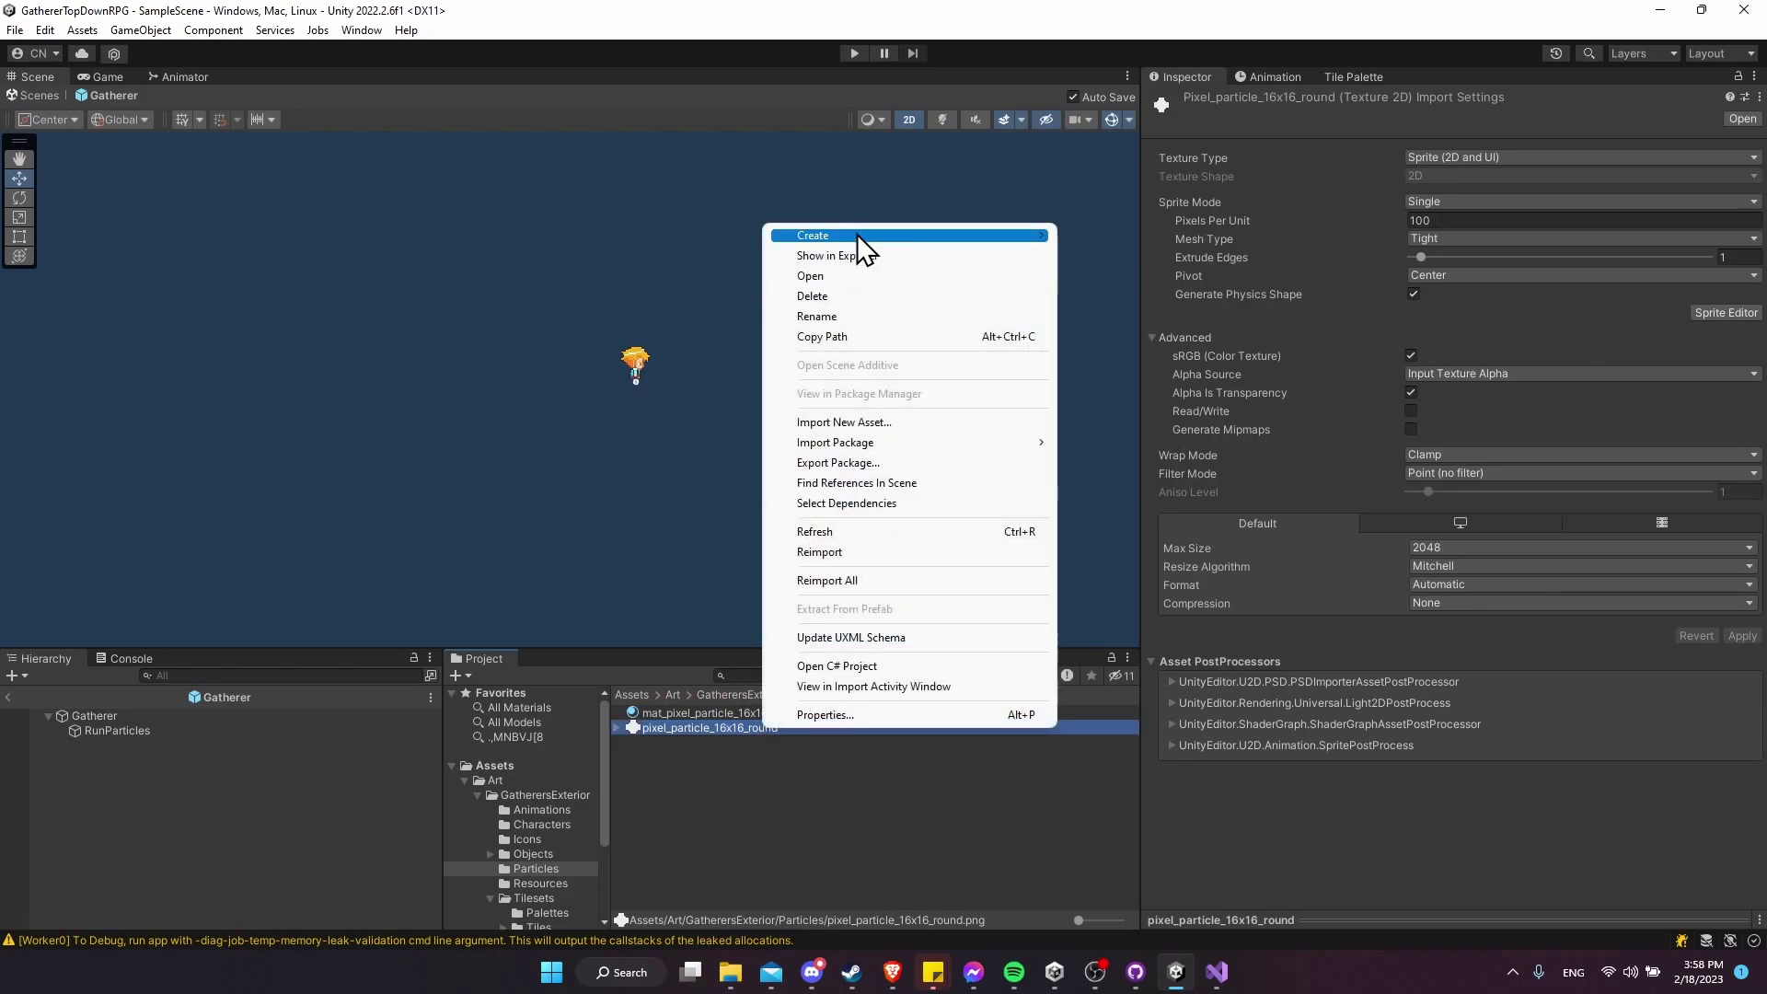
{"action": "mouse_move", "coordinate": [858, 236]}
{"action": "left_click", "coordinate": [1102, 550]}
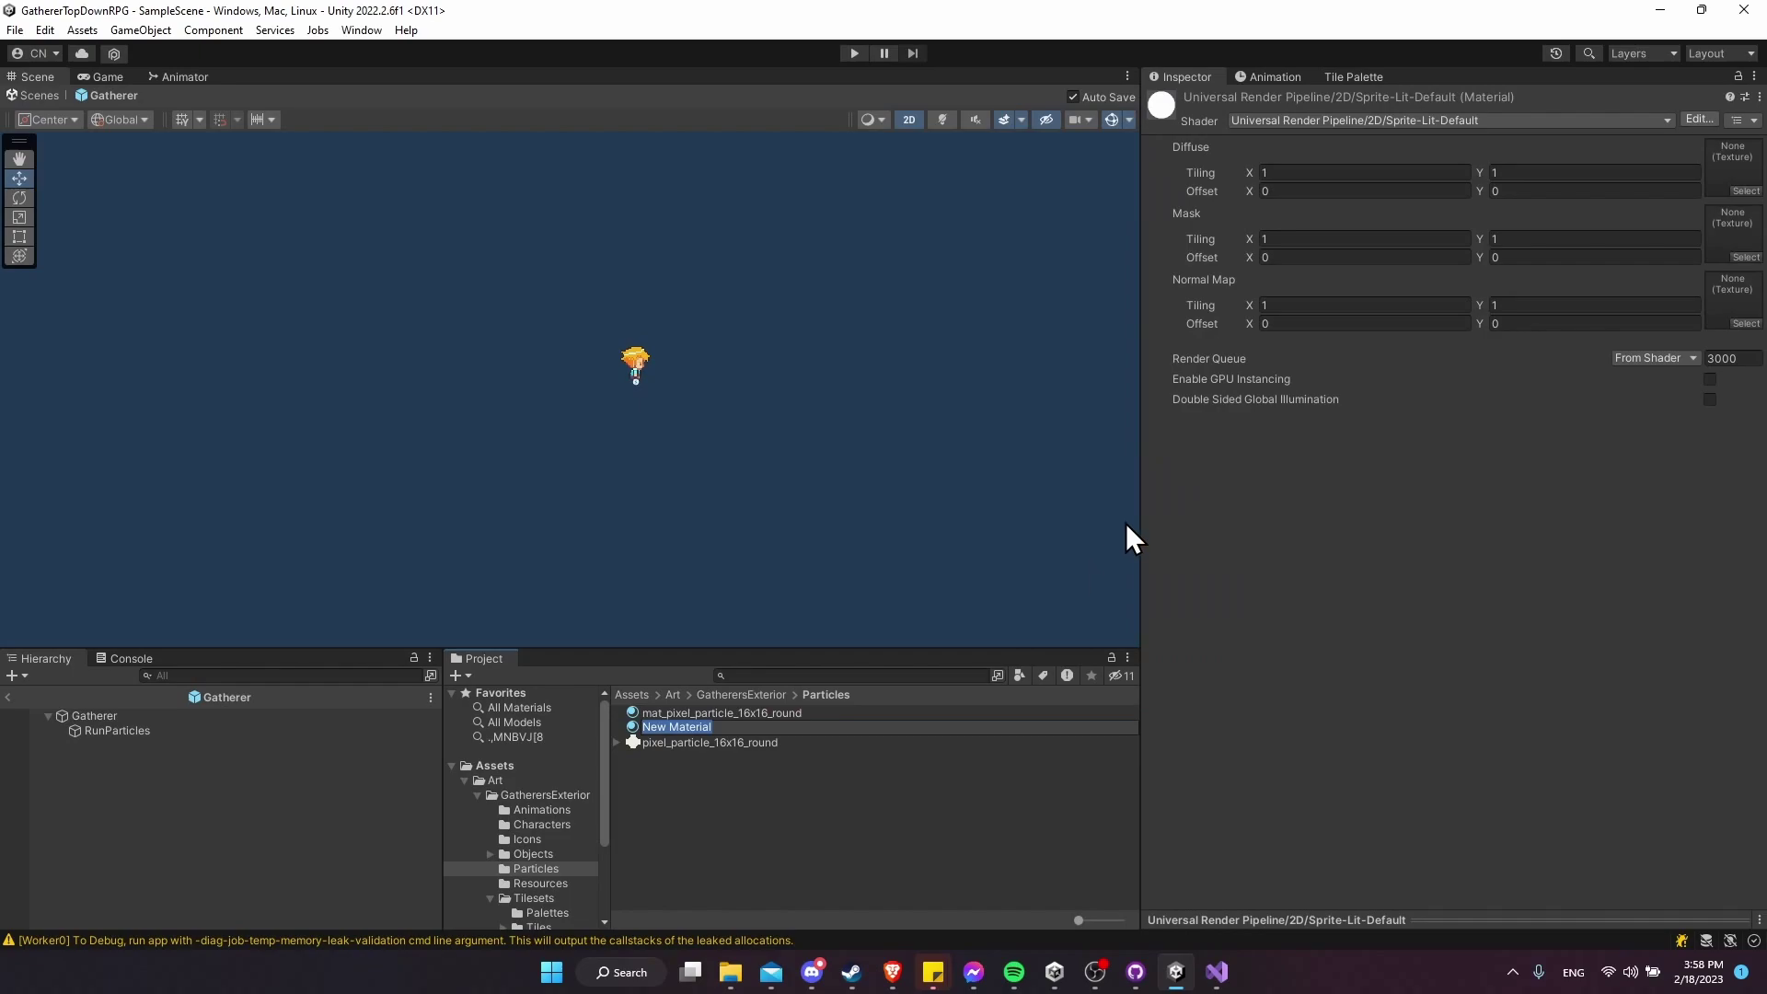
{"action": "type", "text": "mat_pixel_particle"}
{"action": "key", "text": "Return"}
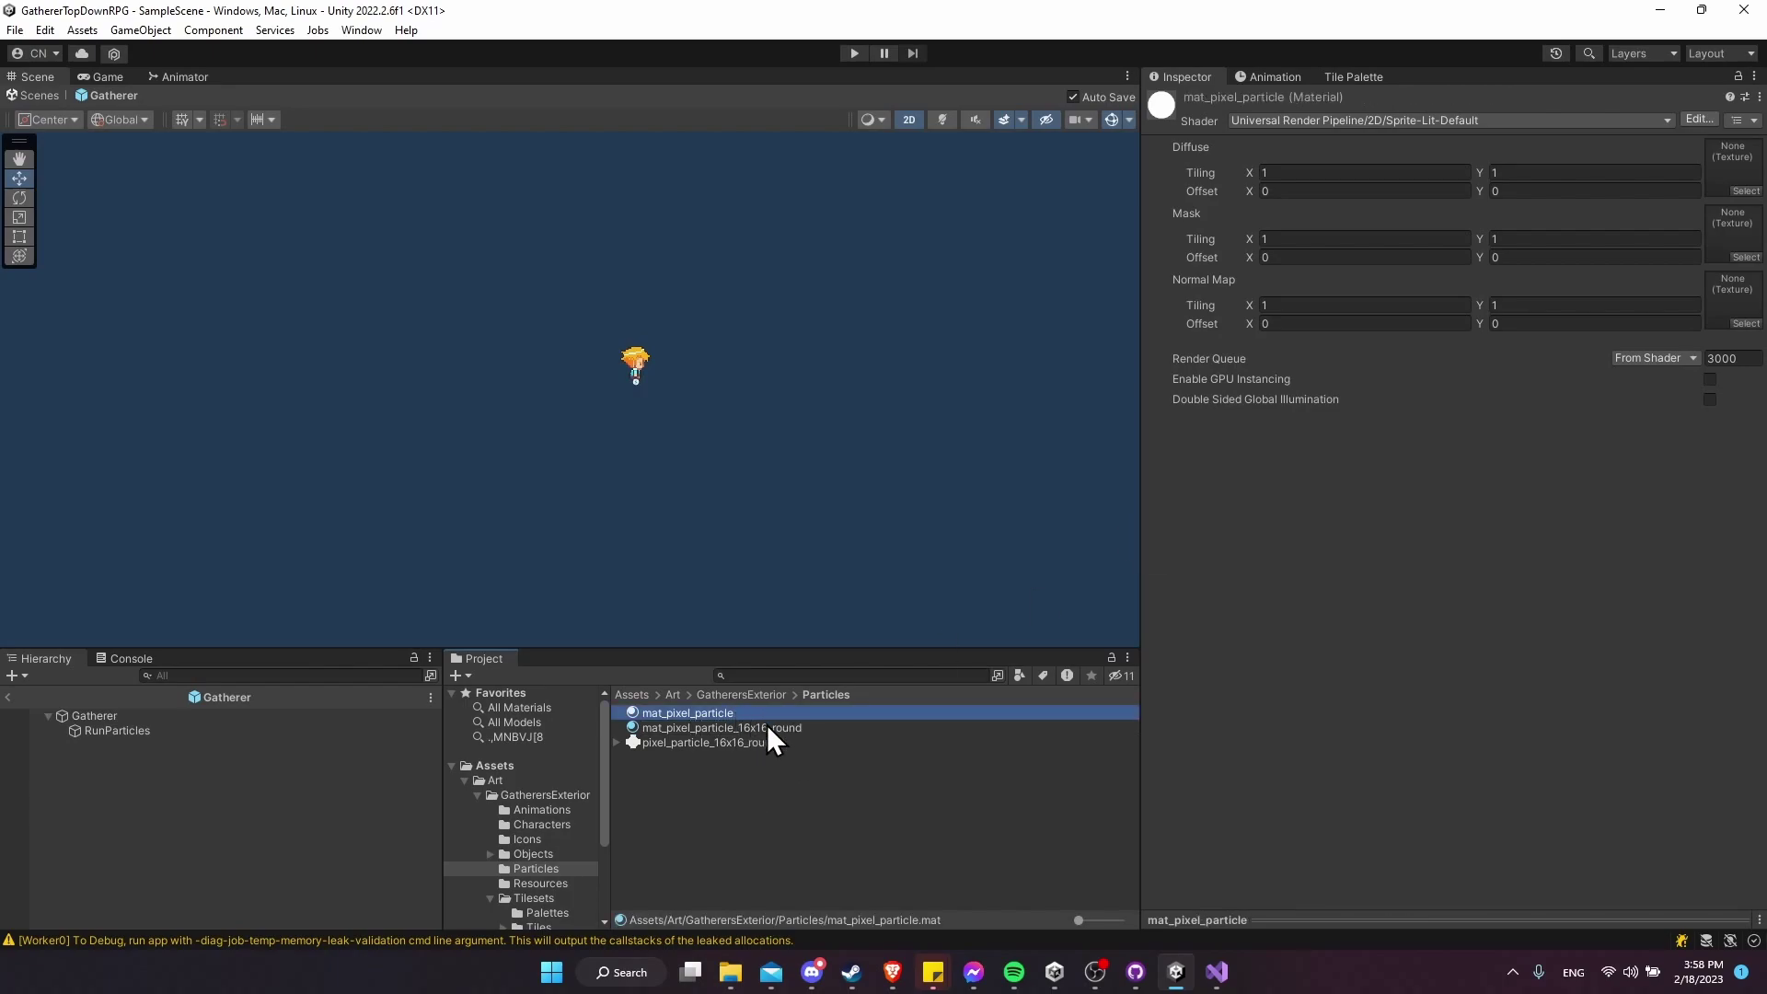
Set the shader of mat_pixel_particle to Particles/Standard Unlit.
{"action": "left_click", "coordinate": [1361, 124]}
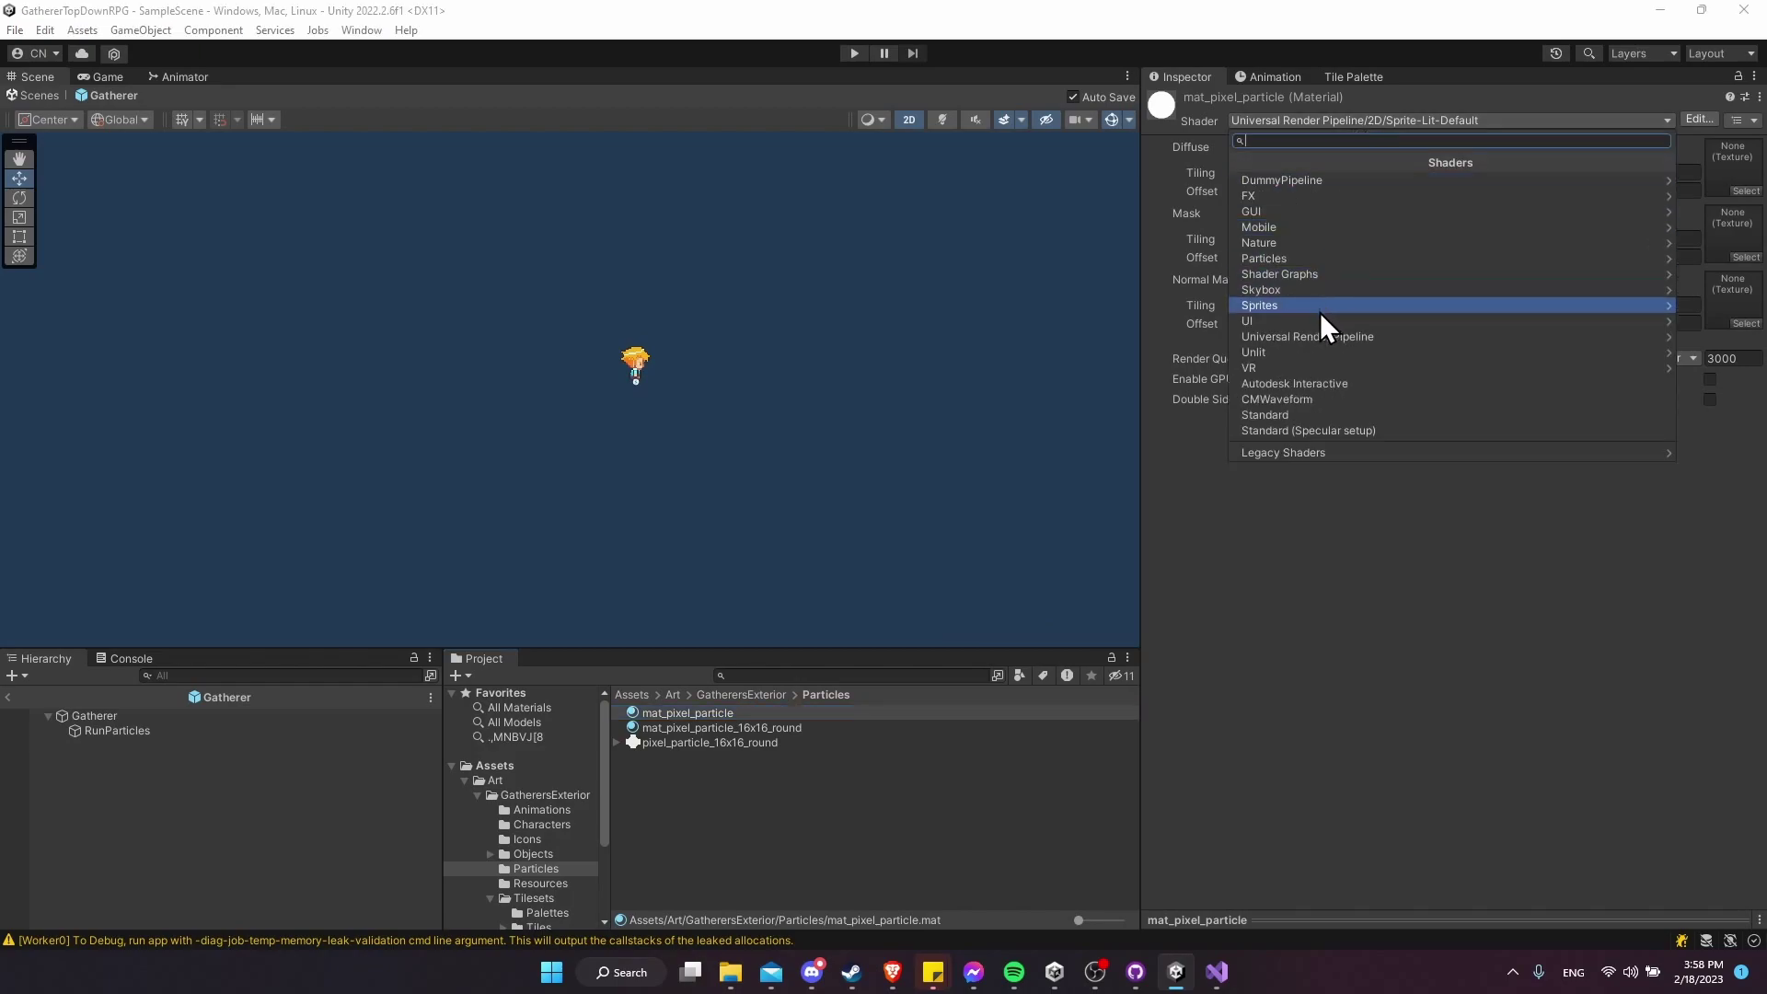
{"action": "left_click", "coordinate": [1353, 259]}
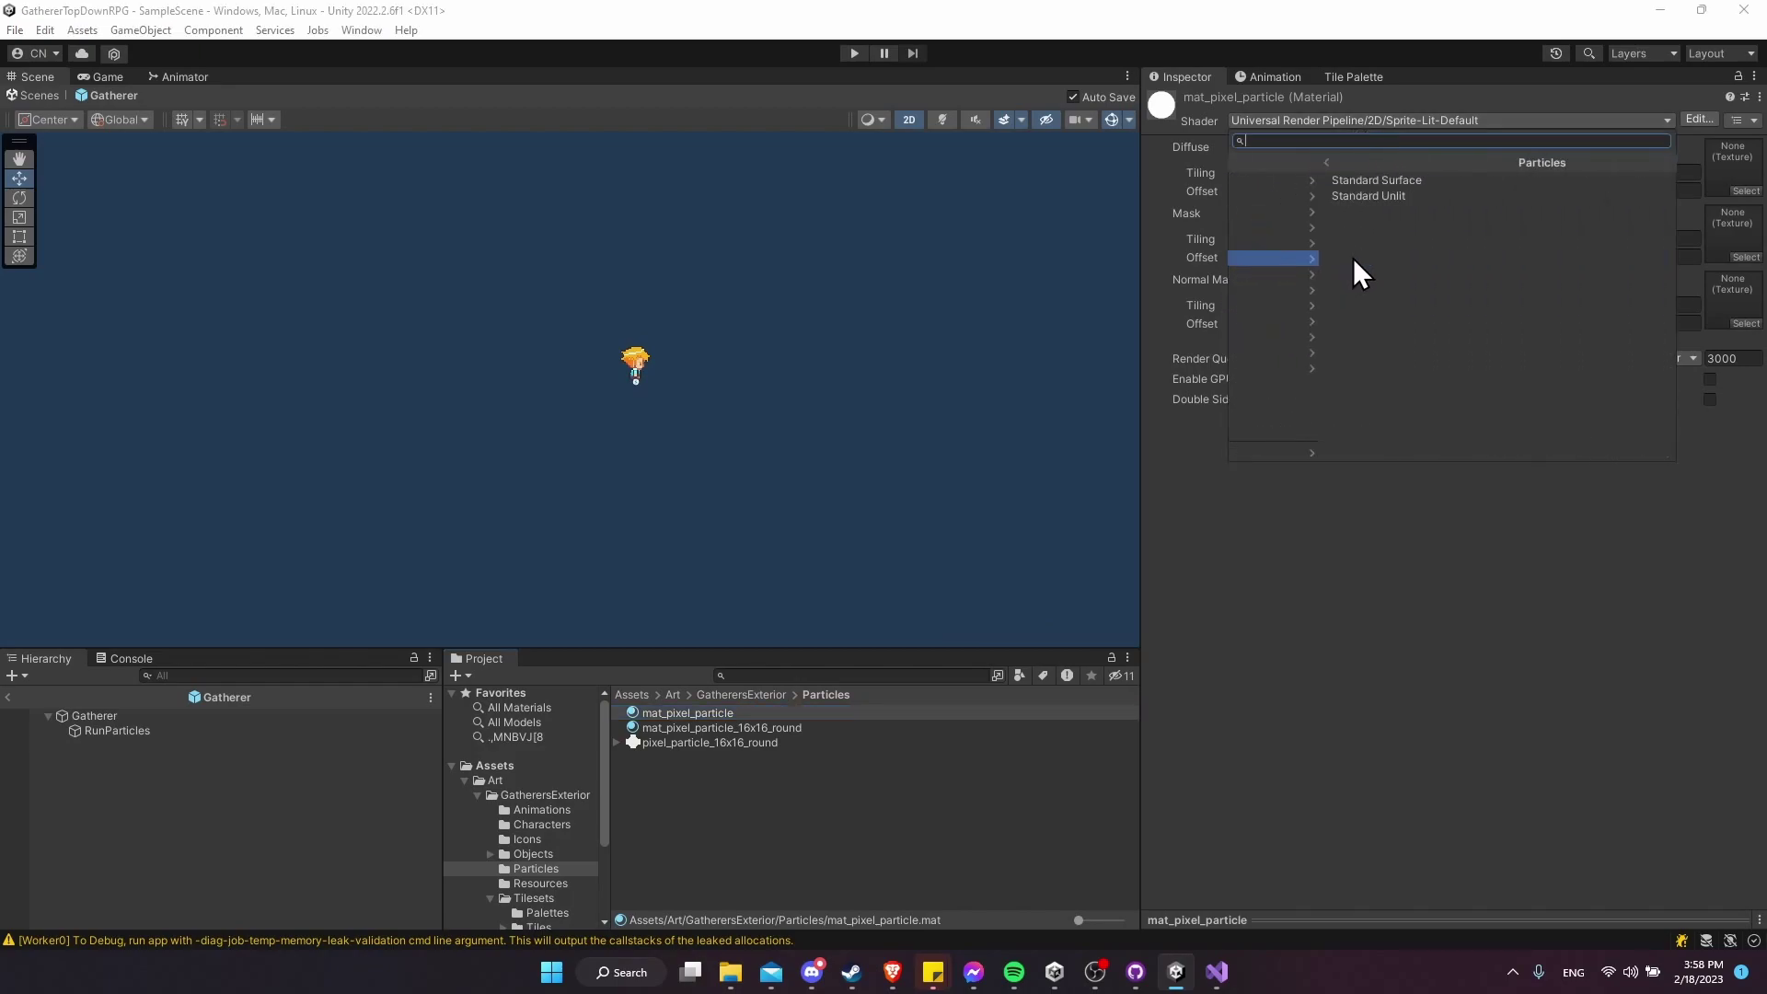
{"action": "left_click", "coordinate": [1340, 195]}
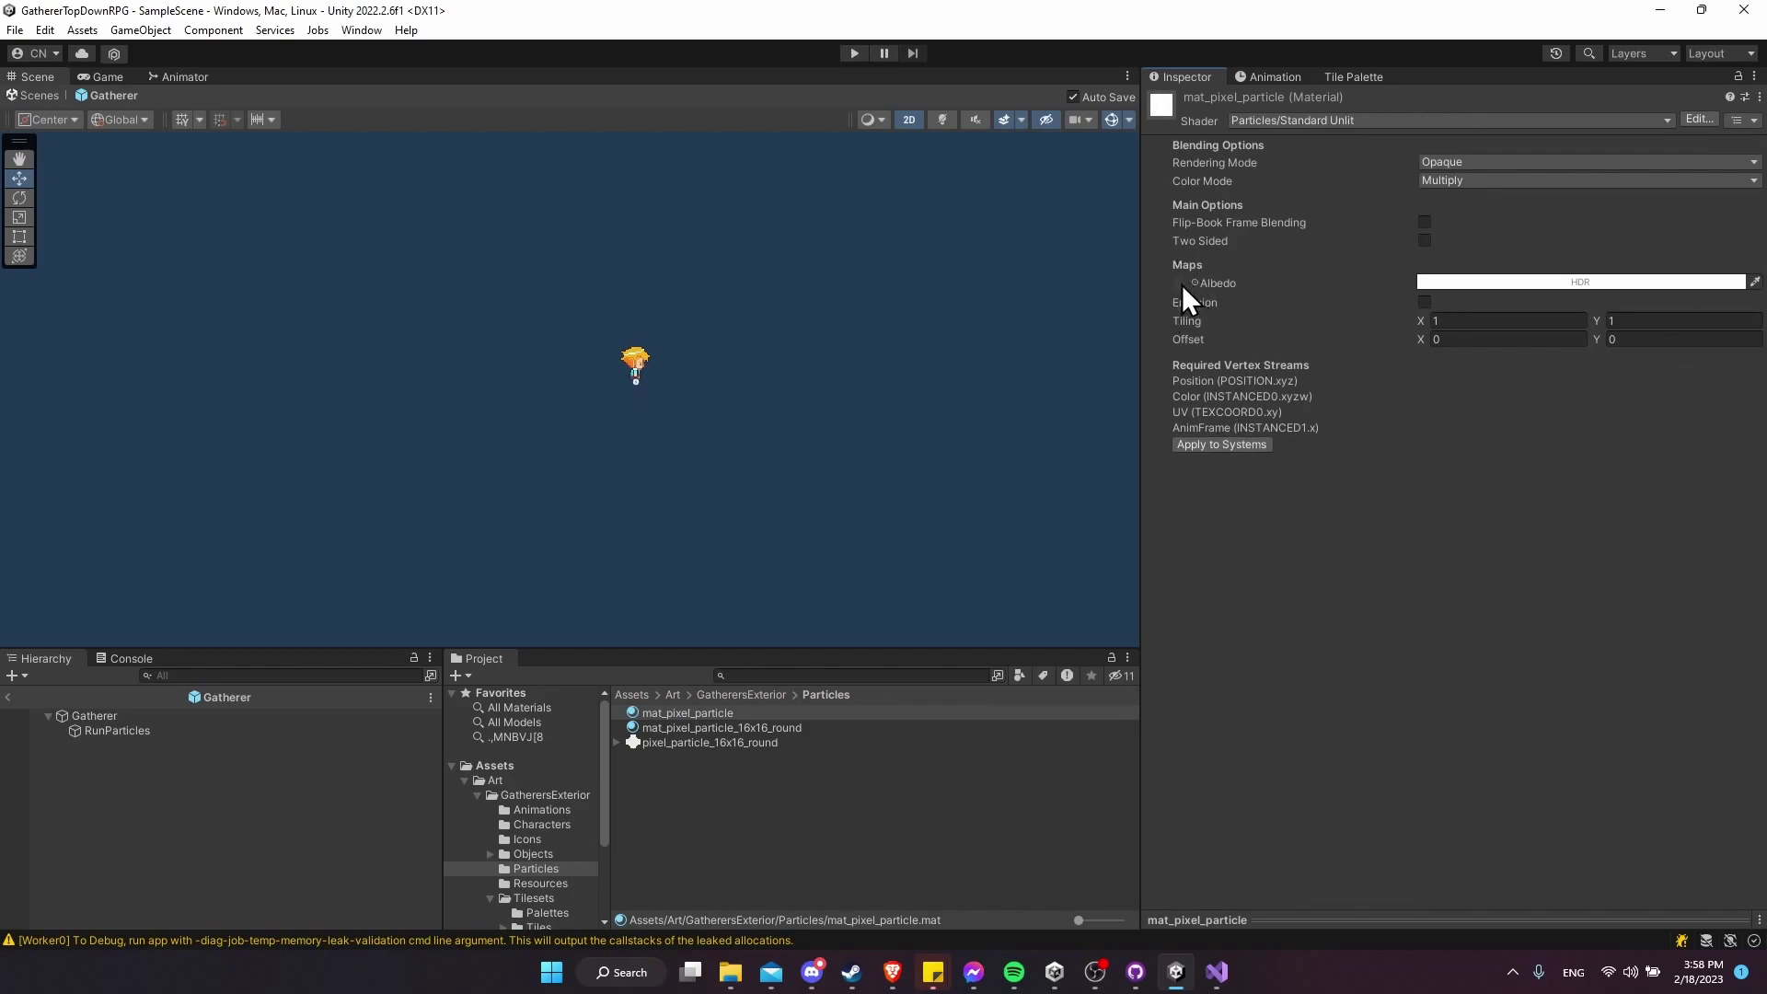
Use pixel_particle_16x16_round as the Albedo map of mat_pixel_particle and assign that material to the RunParticles renderer.
{"action": "left_click_drag", "start_coordinate": [722, 743], "coordinate": [1183, 291]}
{"action": "left_click", "coordinate": [223, 728]}
{"action": "scroll", "coordinate": [1332, 543], "scroll_direction": "down", "scroll_amount": 10}
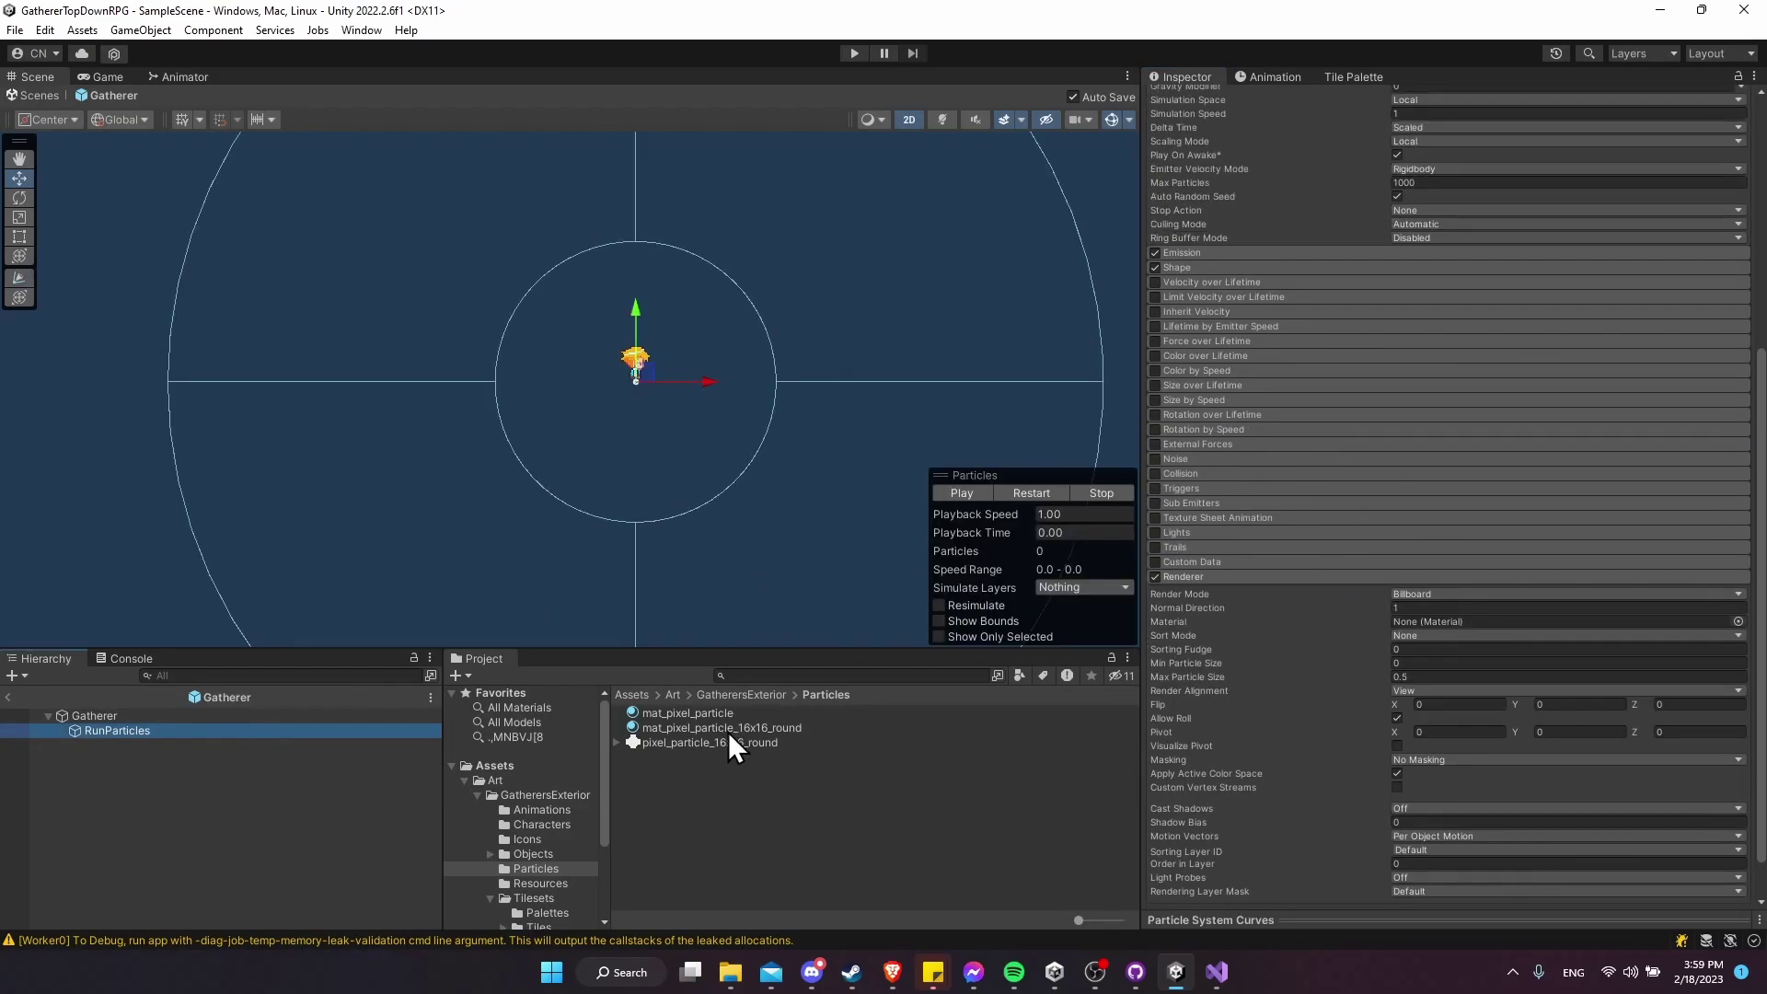
{"action": "left_click_drag", "start_coordinate": [730, 712], "coordinate": [1524, 626]}
Preview the RunParticles effect in the scene to check how the material renders, and stop the playback.
{"action": "left_click", "coordinate": [968, 492]}
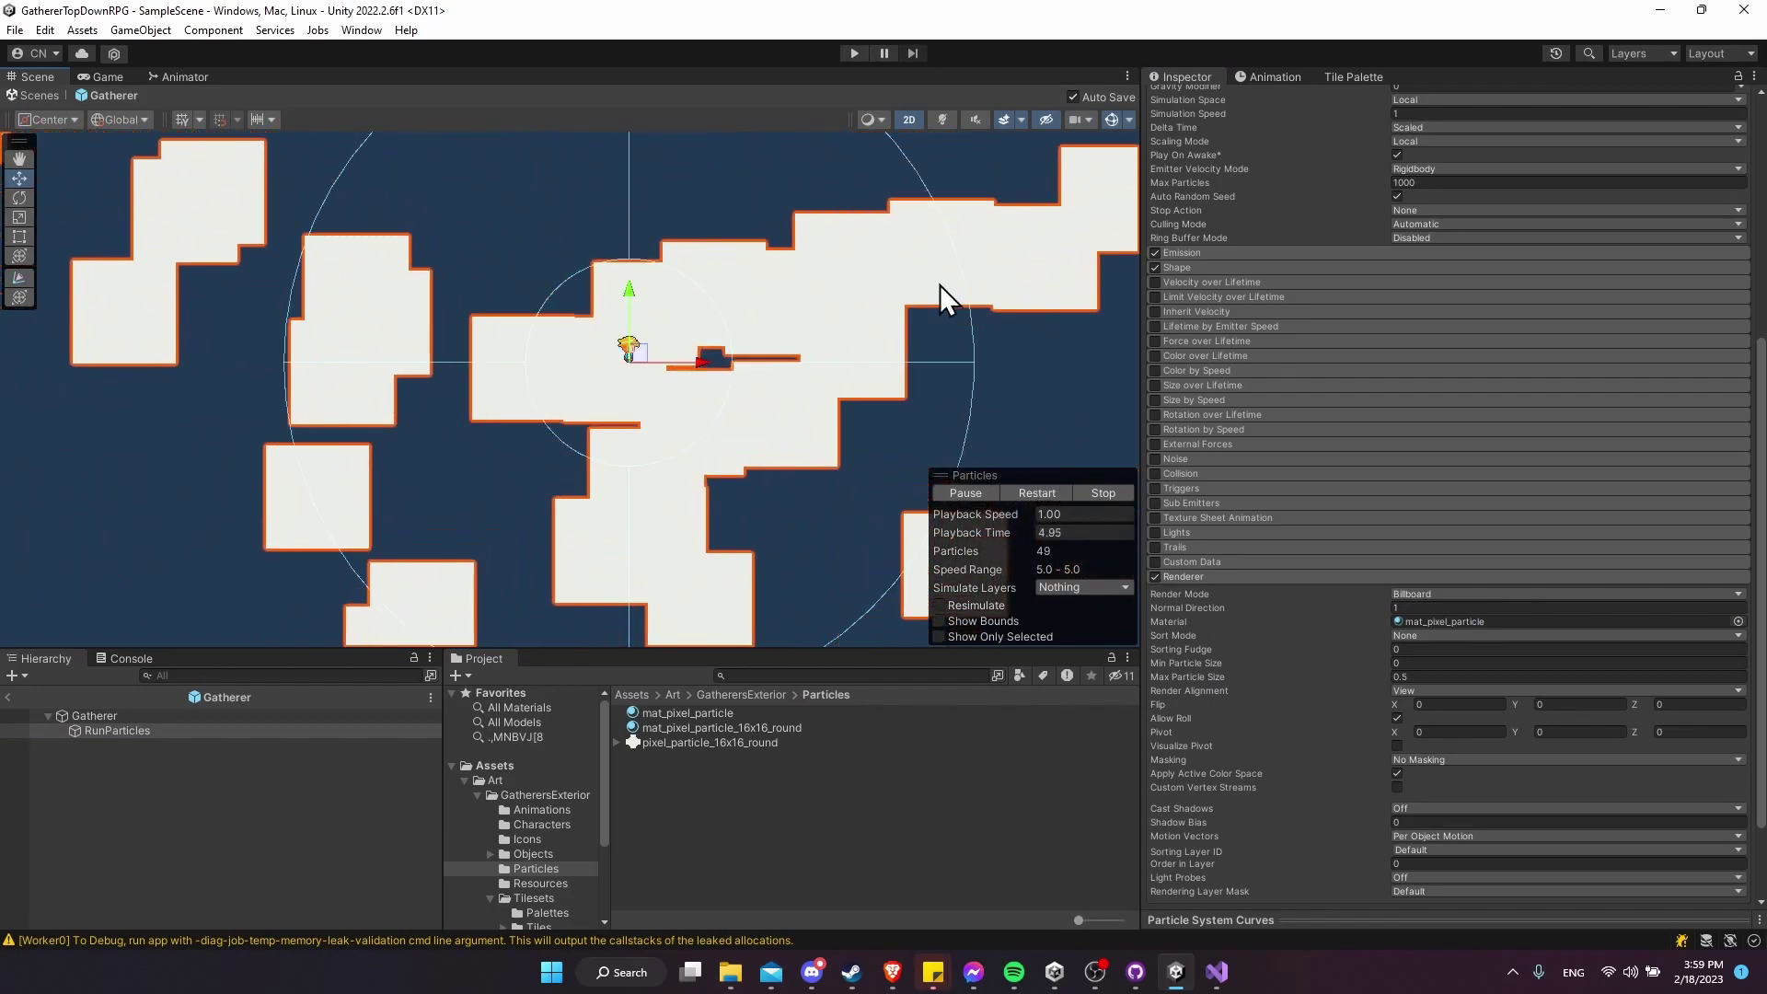
{"action": "left_click", "coordinate": [1113, 495]}
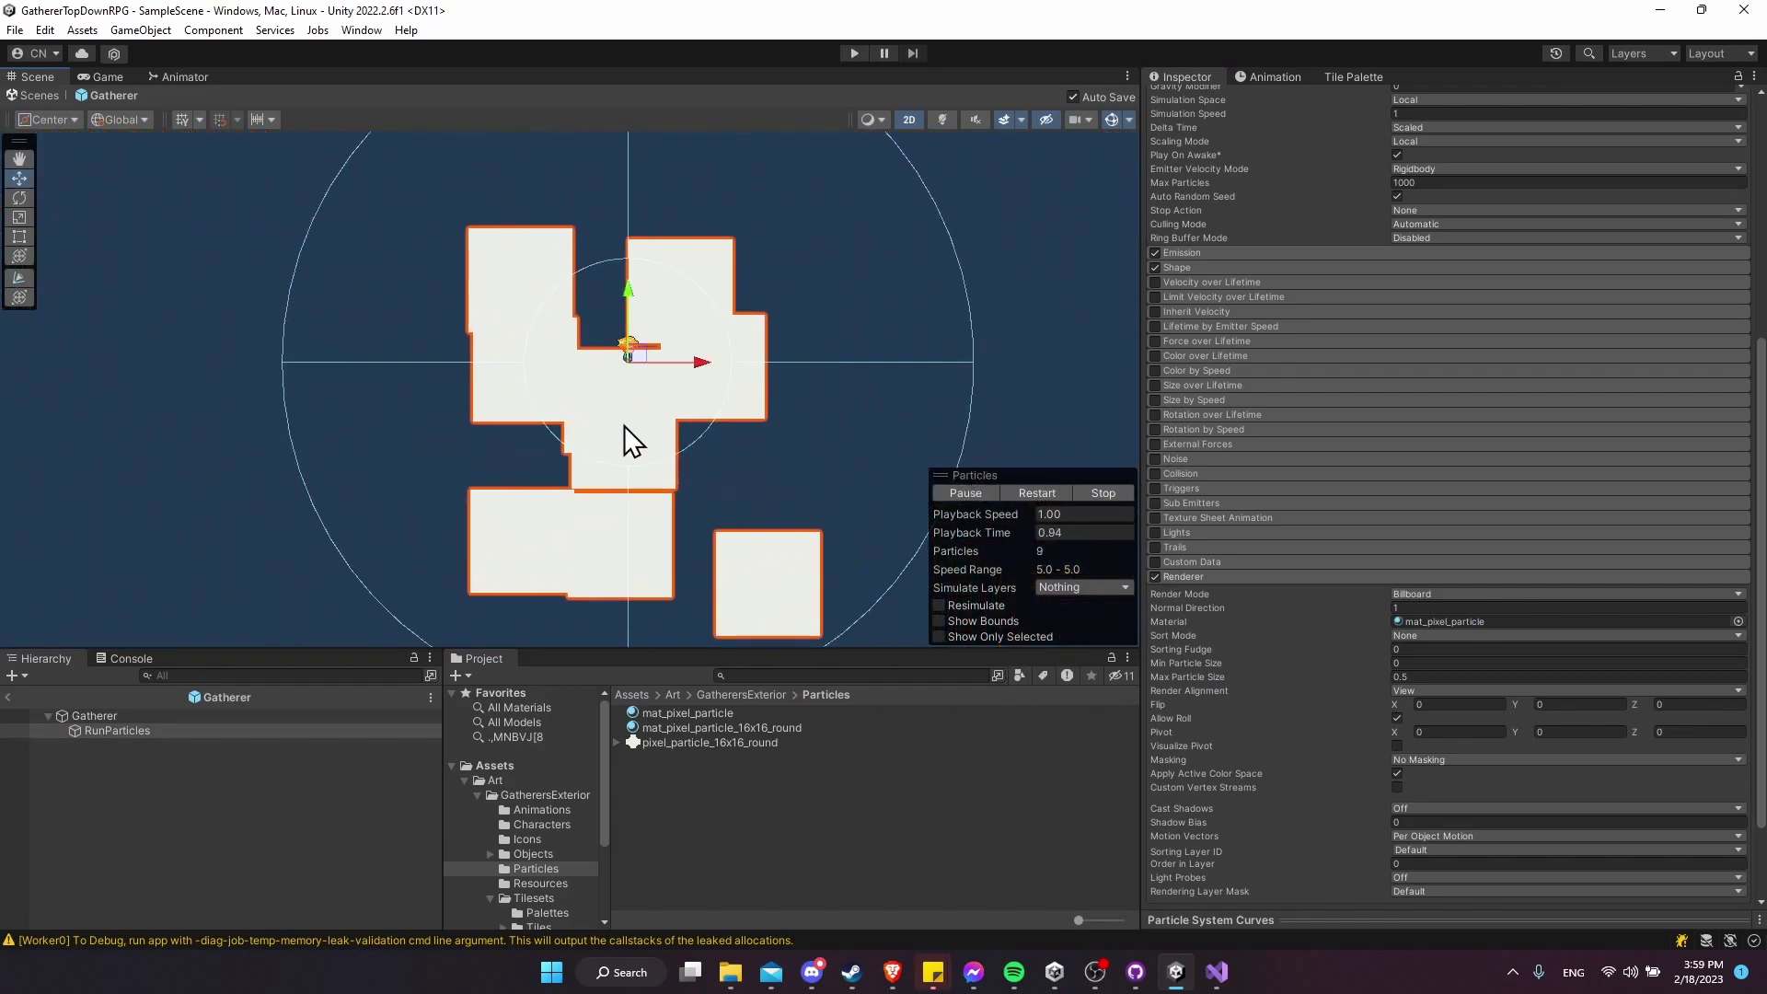
{"action": "left_click", "coordinate": [1101, 492]}
Set the Rendering Mode of mat_pixel_particle to Cutout and preview the RunParticles effect with it.
{"action": "left_click", "coordinate": [699, 712]}
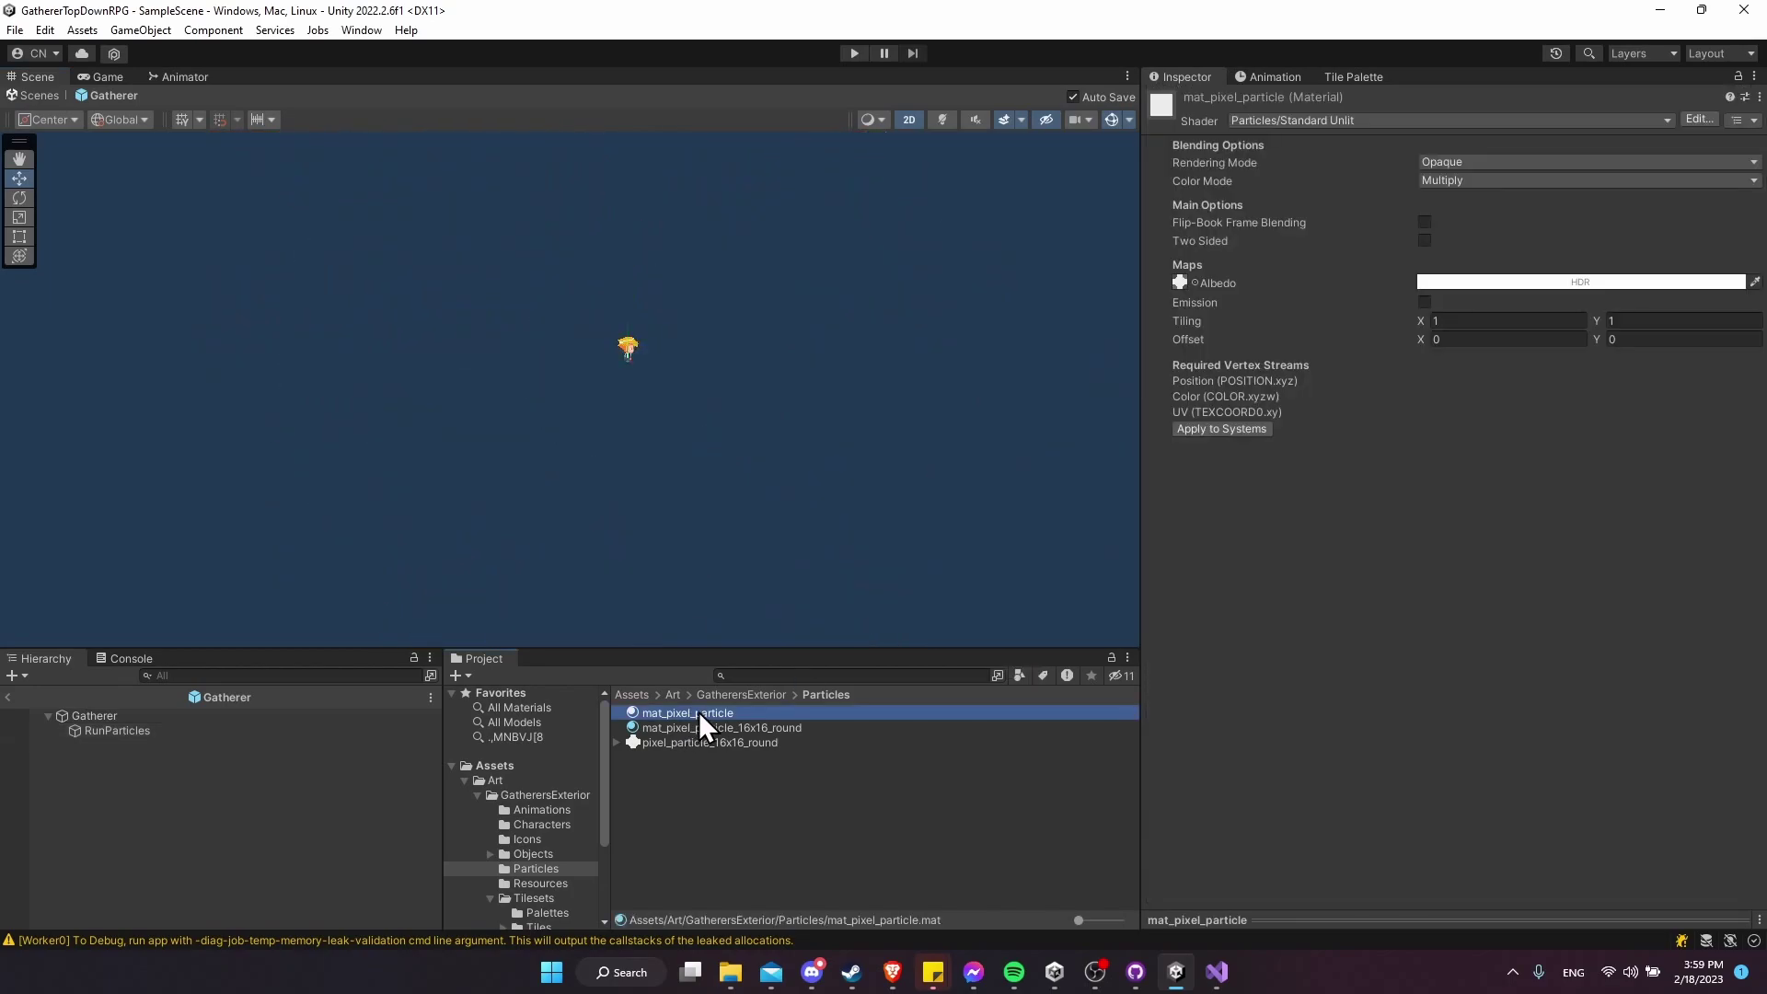
{"action": "left_click", "coordinate": [1452, 162]}
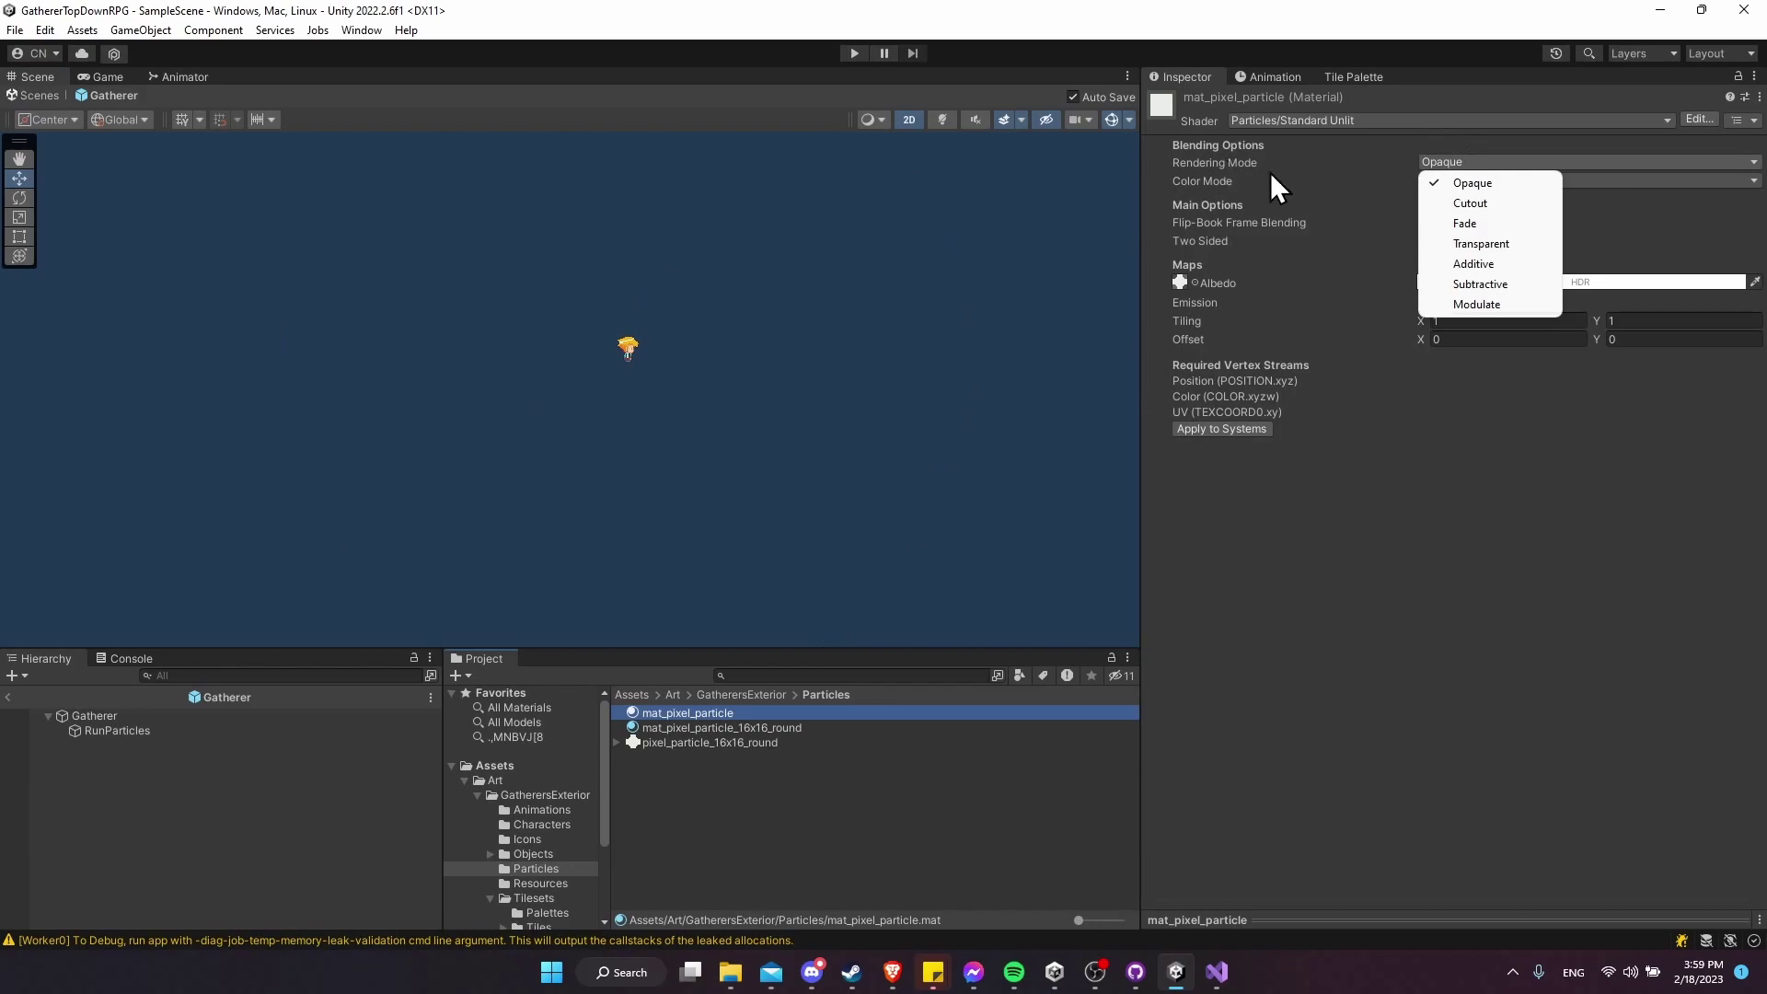
{"action": "left_click", "coordinate": [1469, 204]}
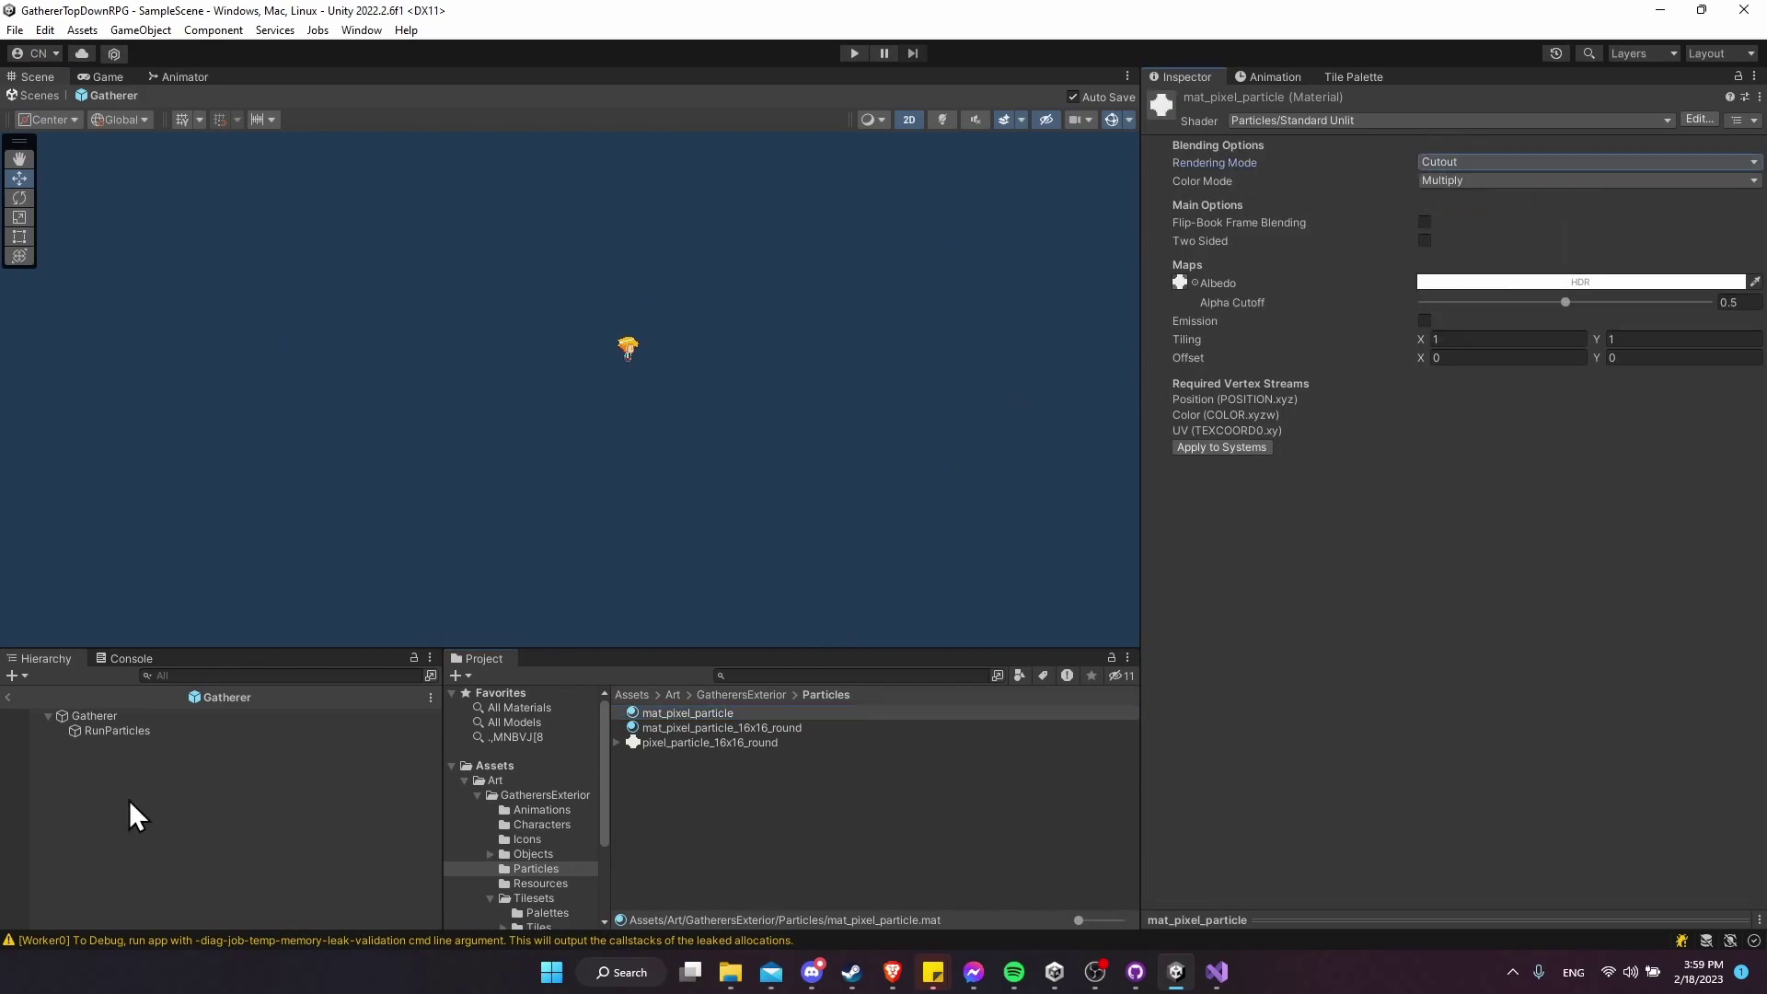
{"action": "left_click", "coordinate": [140, 732]}
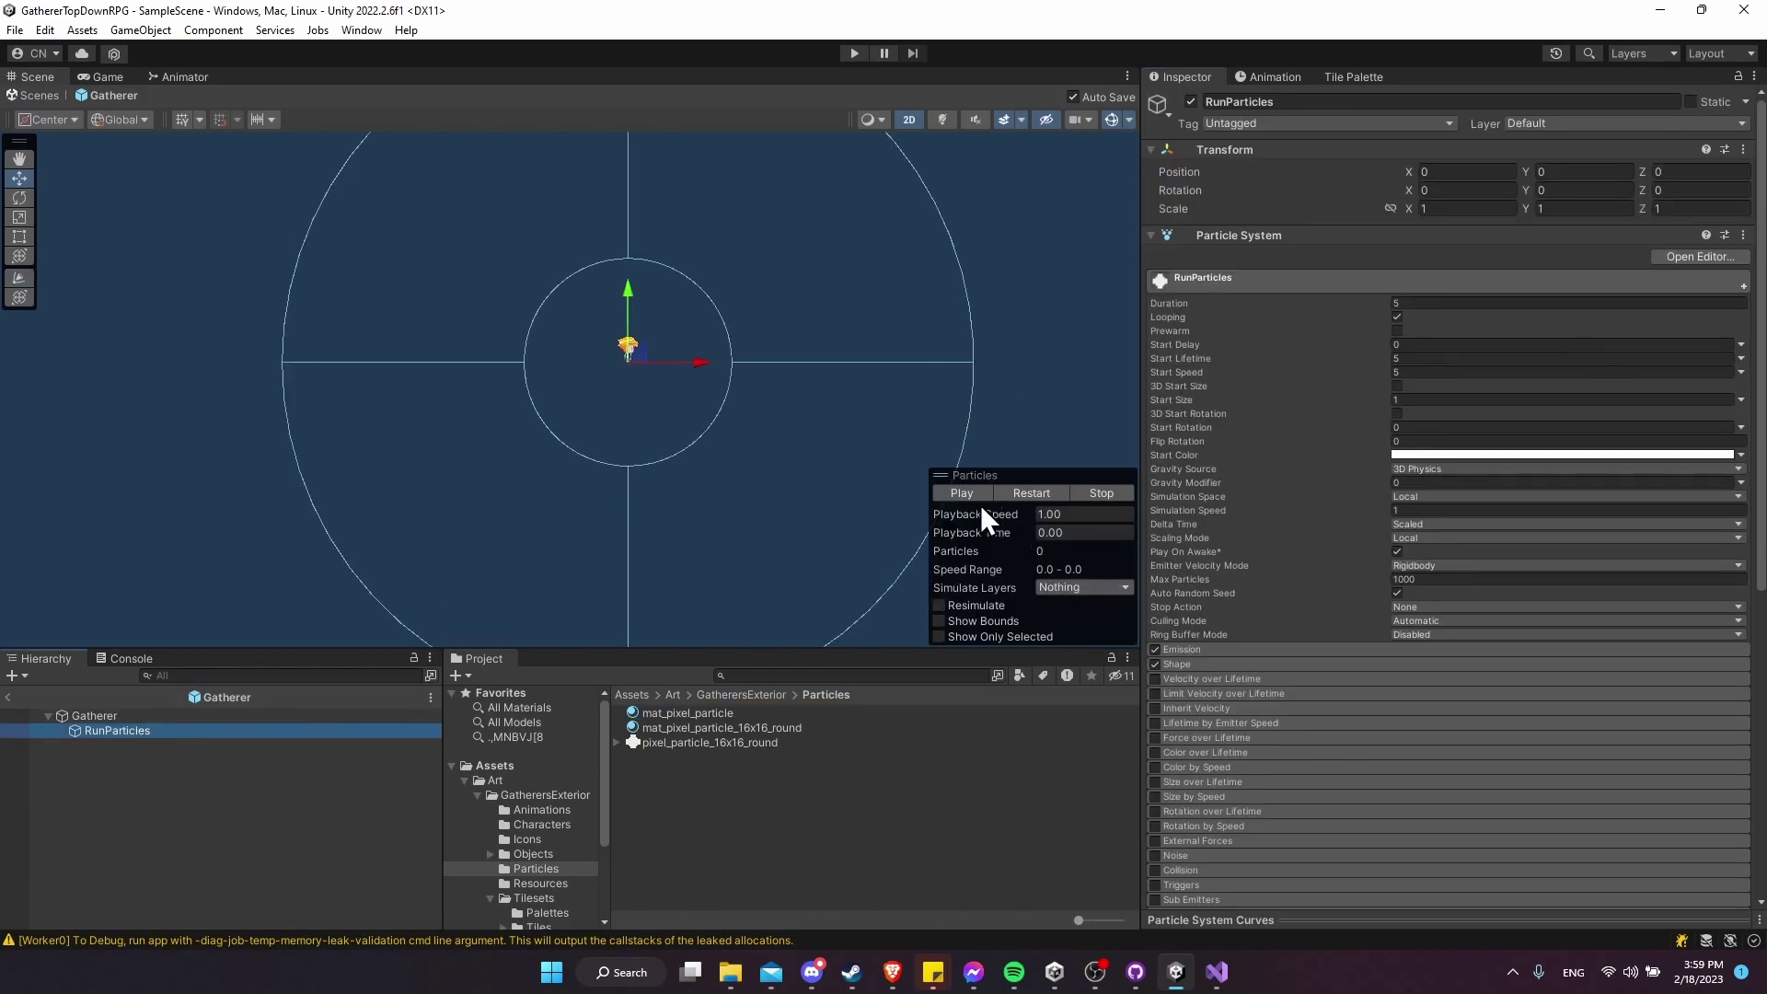
{"action": "left_click", "coordinate": [973, 496]}
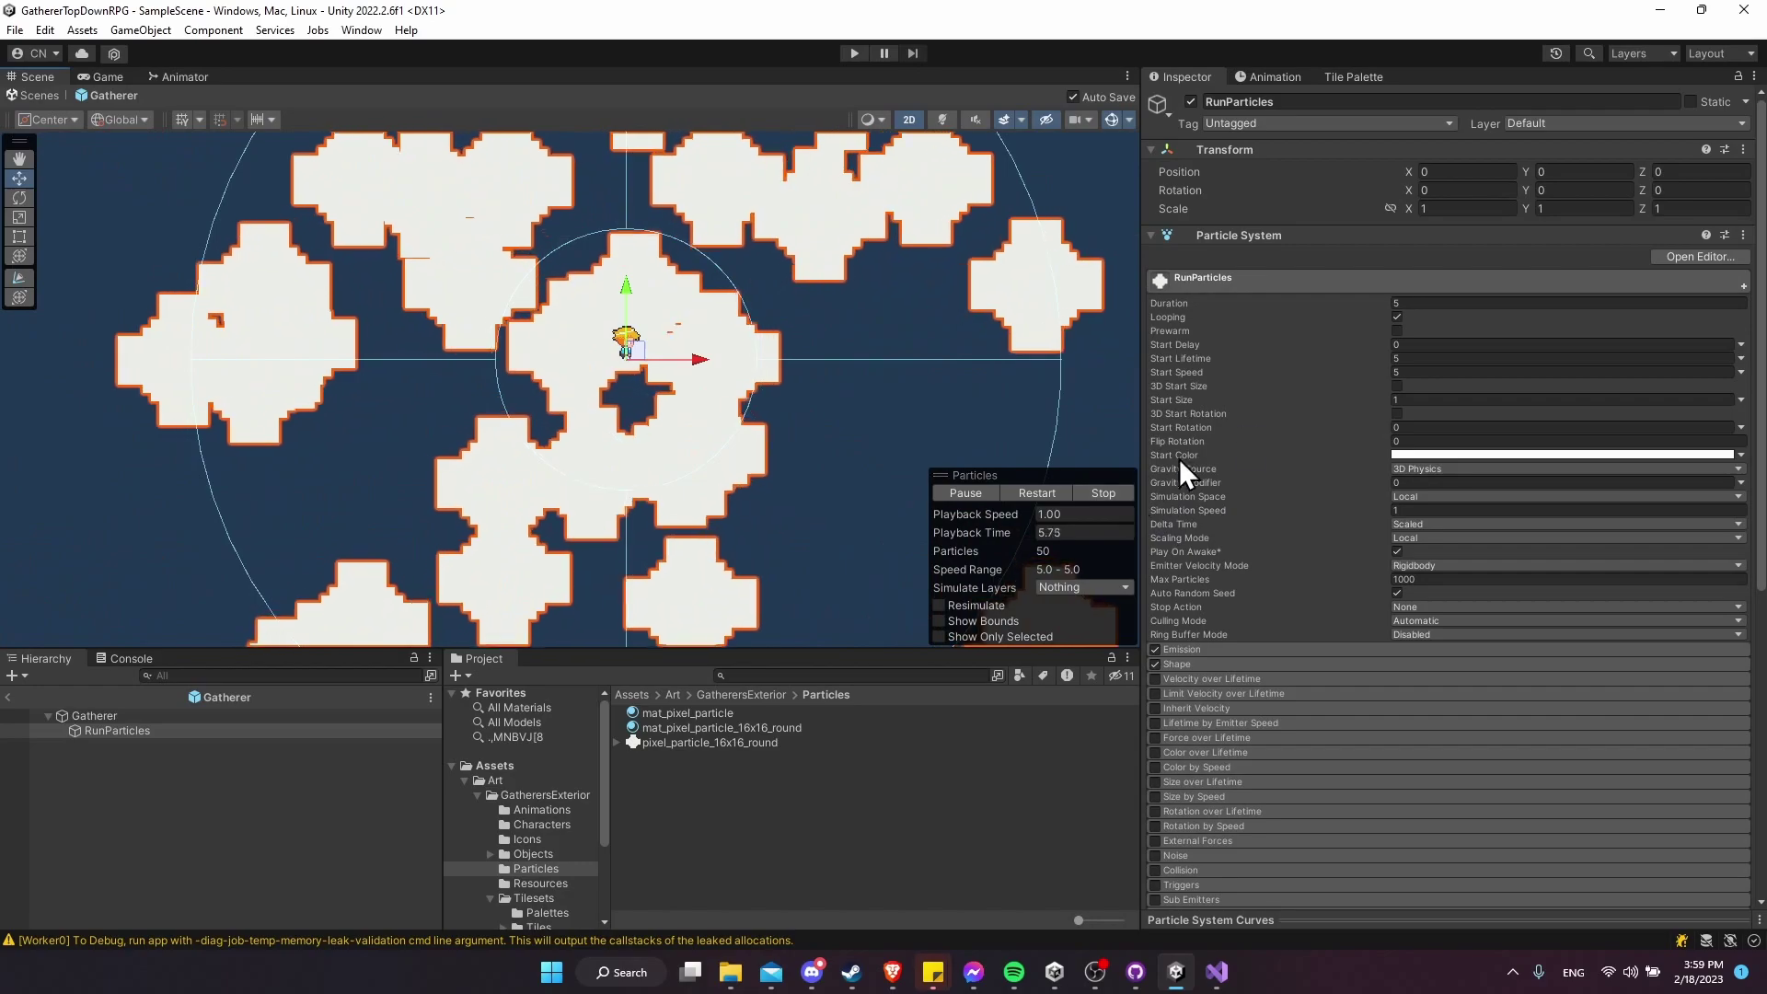
{"action": "left_click", "coordinate": [1103, 494]}
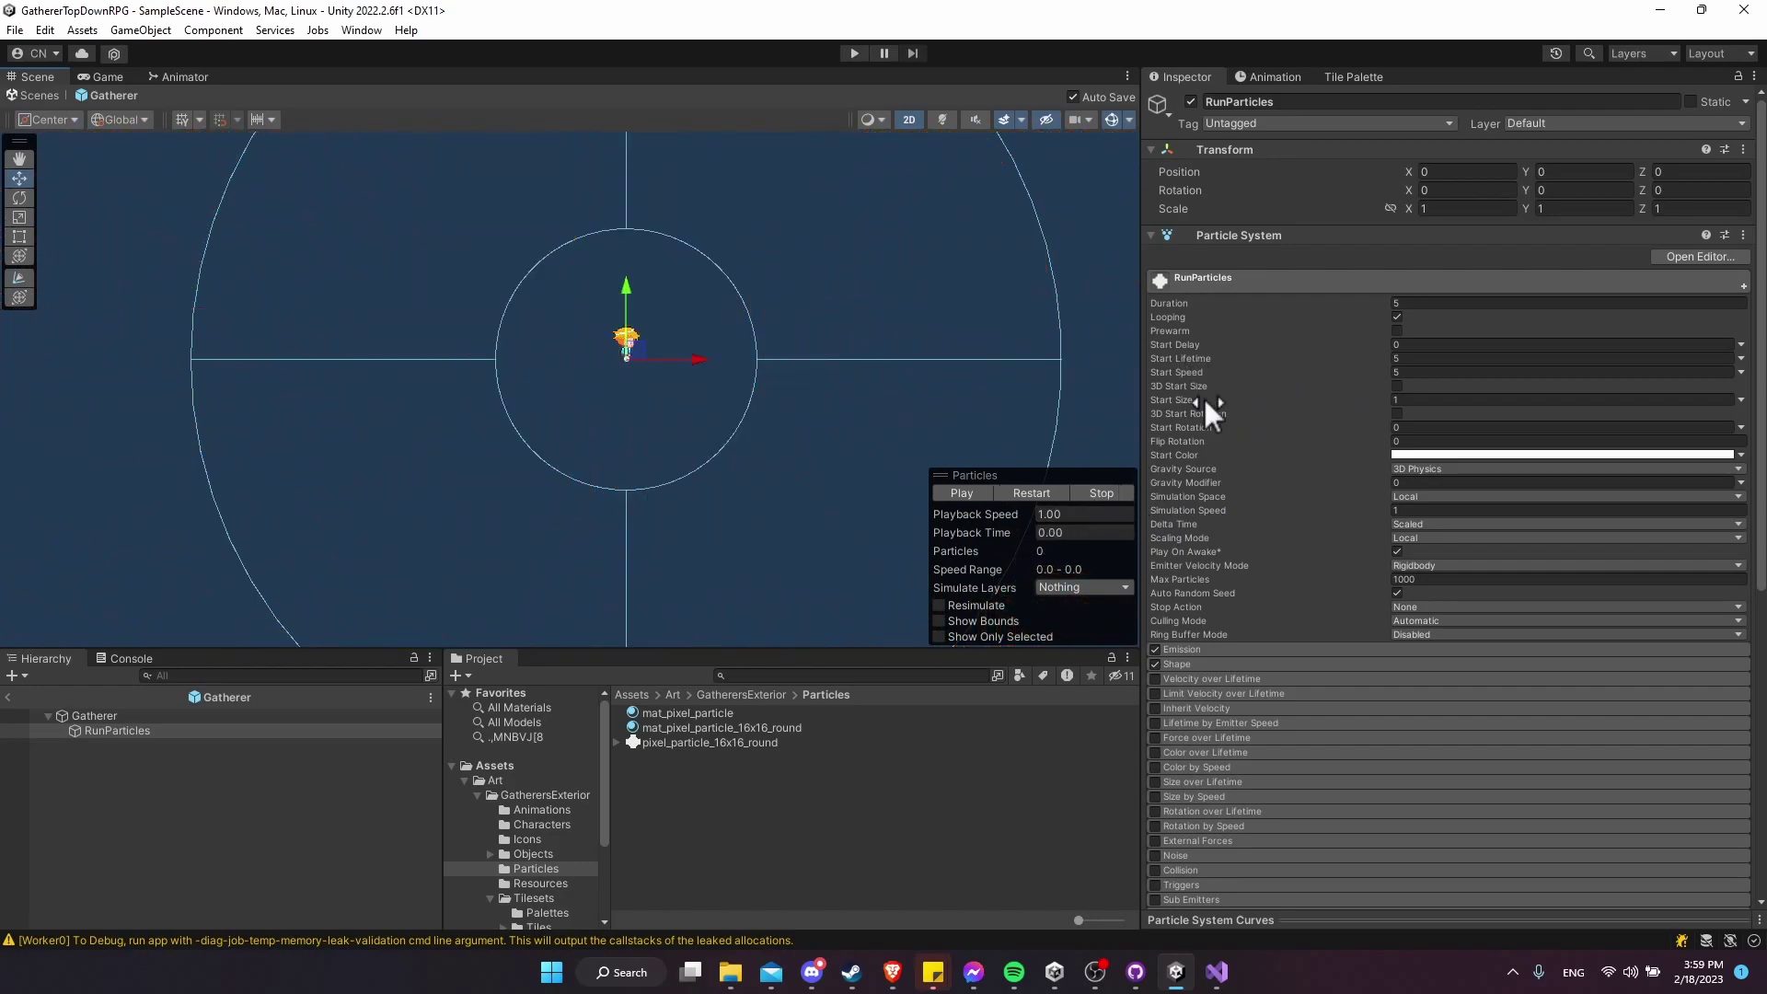
Set the Start Size of RunParticles to 0.04 and start the particle preview.
{"action": "left_click", "coordinate": [1420, 397]}
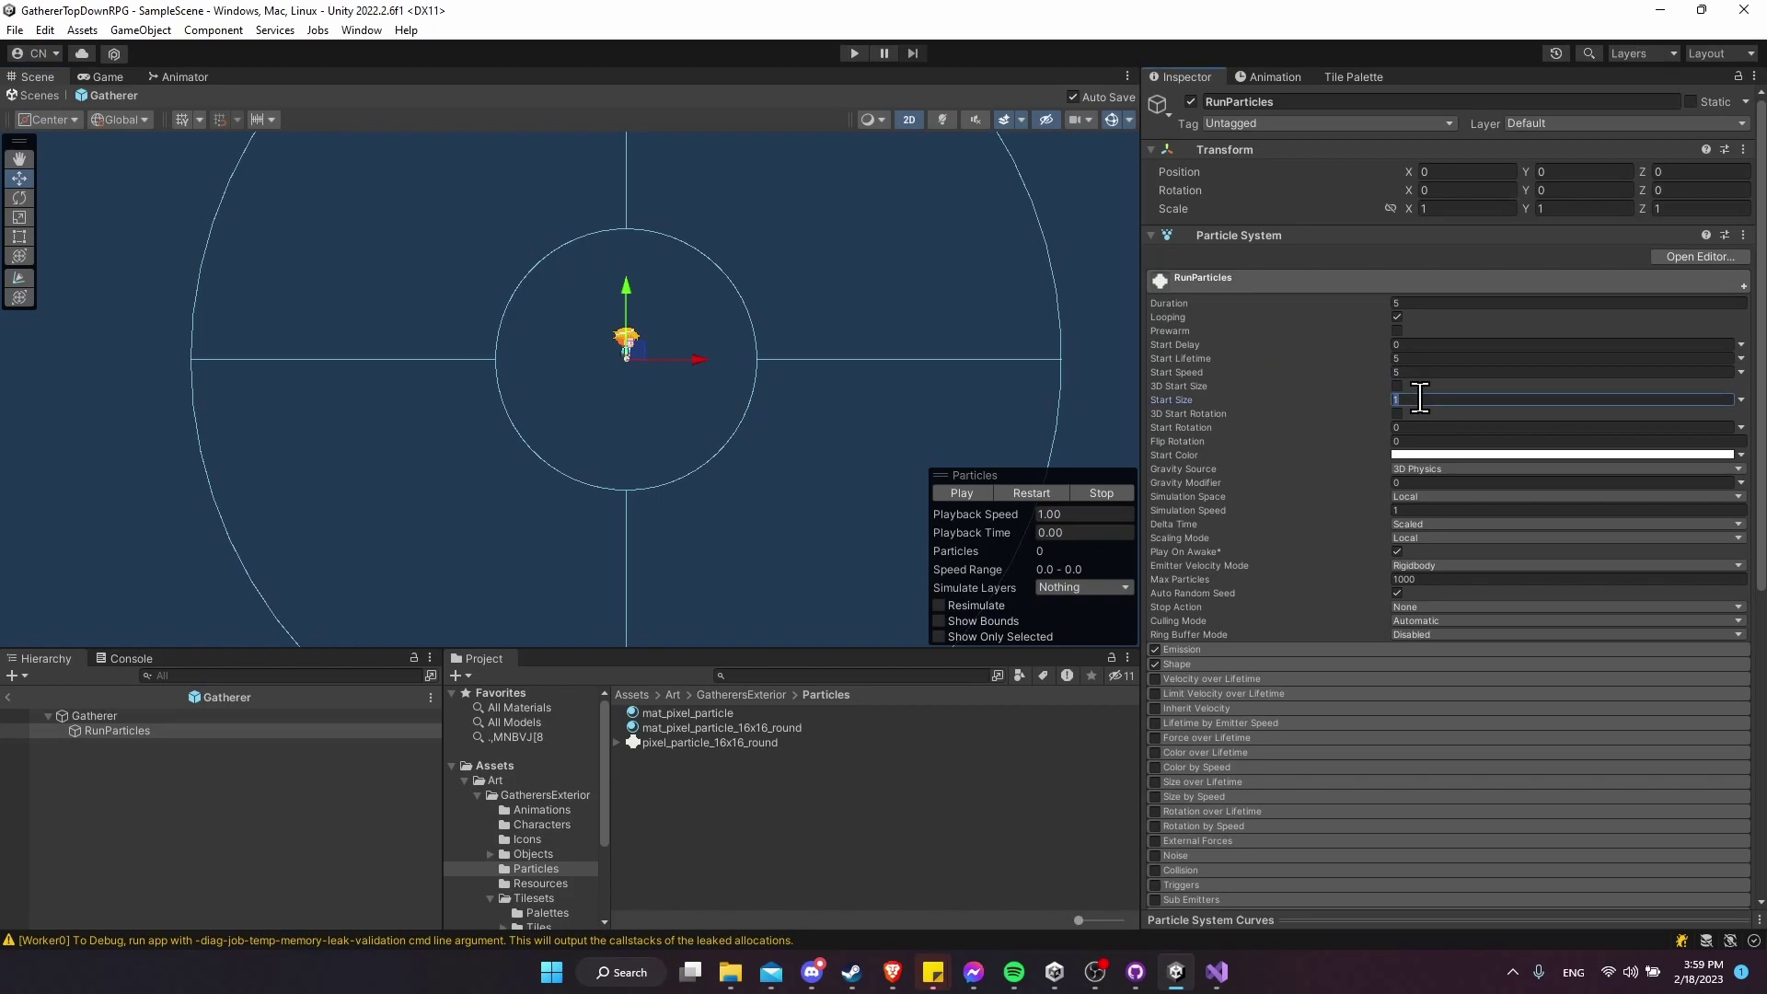
{"action": "type", "text": "0.04"}
{"action": "left_click", "coordinate": [957, 493]}
Examine the size and spread of the playing particles around the Gatherer character from close up and farther away.
{"action": "scroll", "coordinate": [617, 395], "scroll_direction": "up", "scroll_amount": 5}
{"action": "scroll", "coordinate": [718, 414], "scroll_direction": "up", "scroll_amount": 3}
{"action": "middle_click_drag", "start_coordinate": [761, 405], "coordinate": [760, 605]}
{"action": "scroll", "coordinate": [663, 497], "scroll_direction": "down", "scroll_amount": 3}
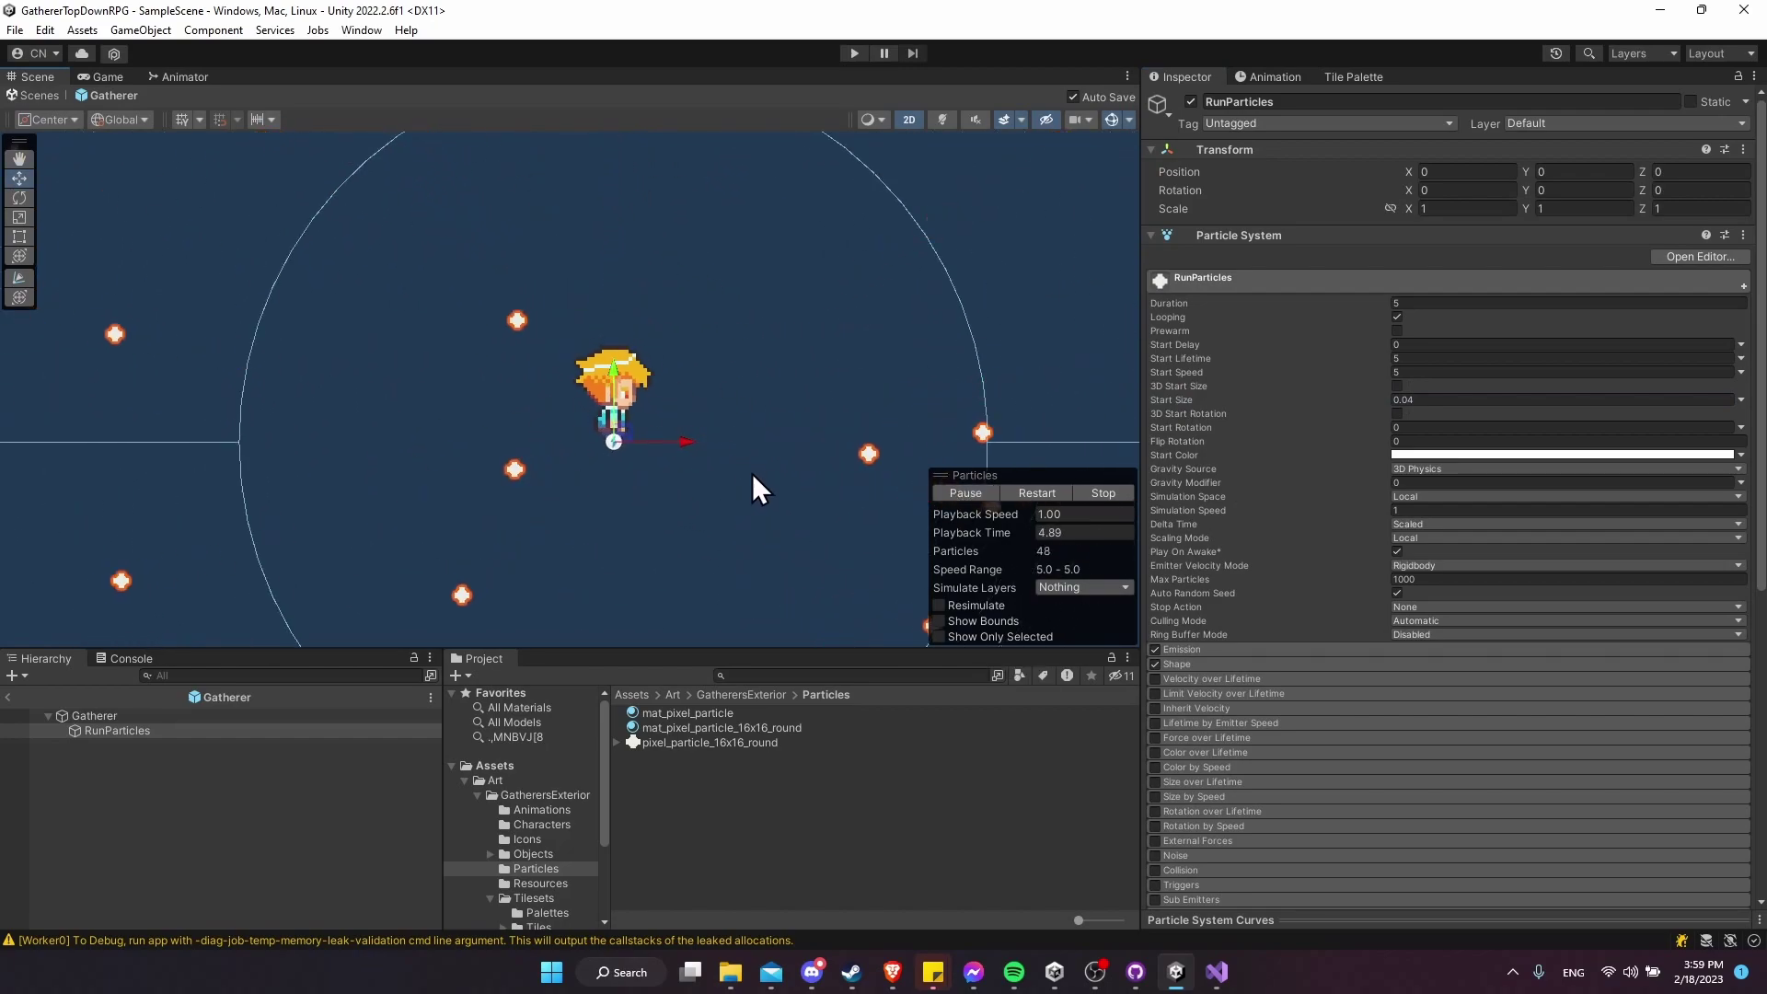
{"action": "middle_click_drag", "start_coordinate": [855, 473], "coordinate": [596, 474]}
{"action": "scroll", "coordinate": [433, 420], "scroll_direction": "down", "scroll_amount": 3}
{"action": "middle_click_drag", "start_coordinate": [403, 434], "coordinate": [617, 420]}
{"action": "scroll", "coordinate": [648, 429], "scroll_direction": "down", "scroll_amount": 3}
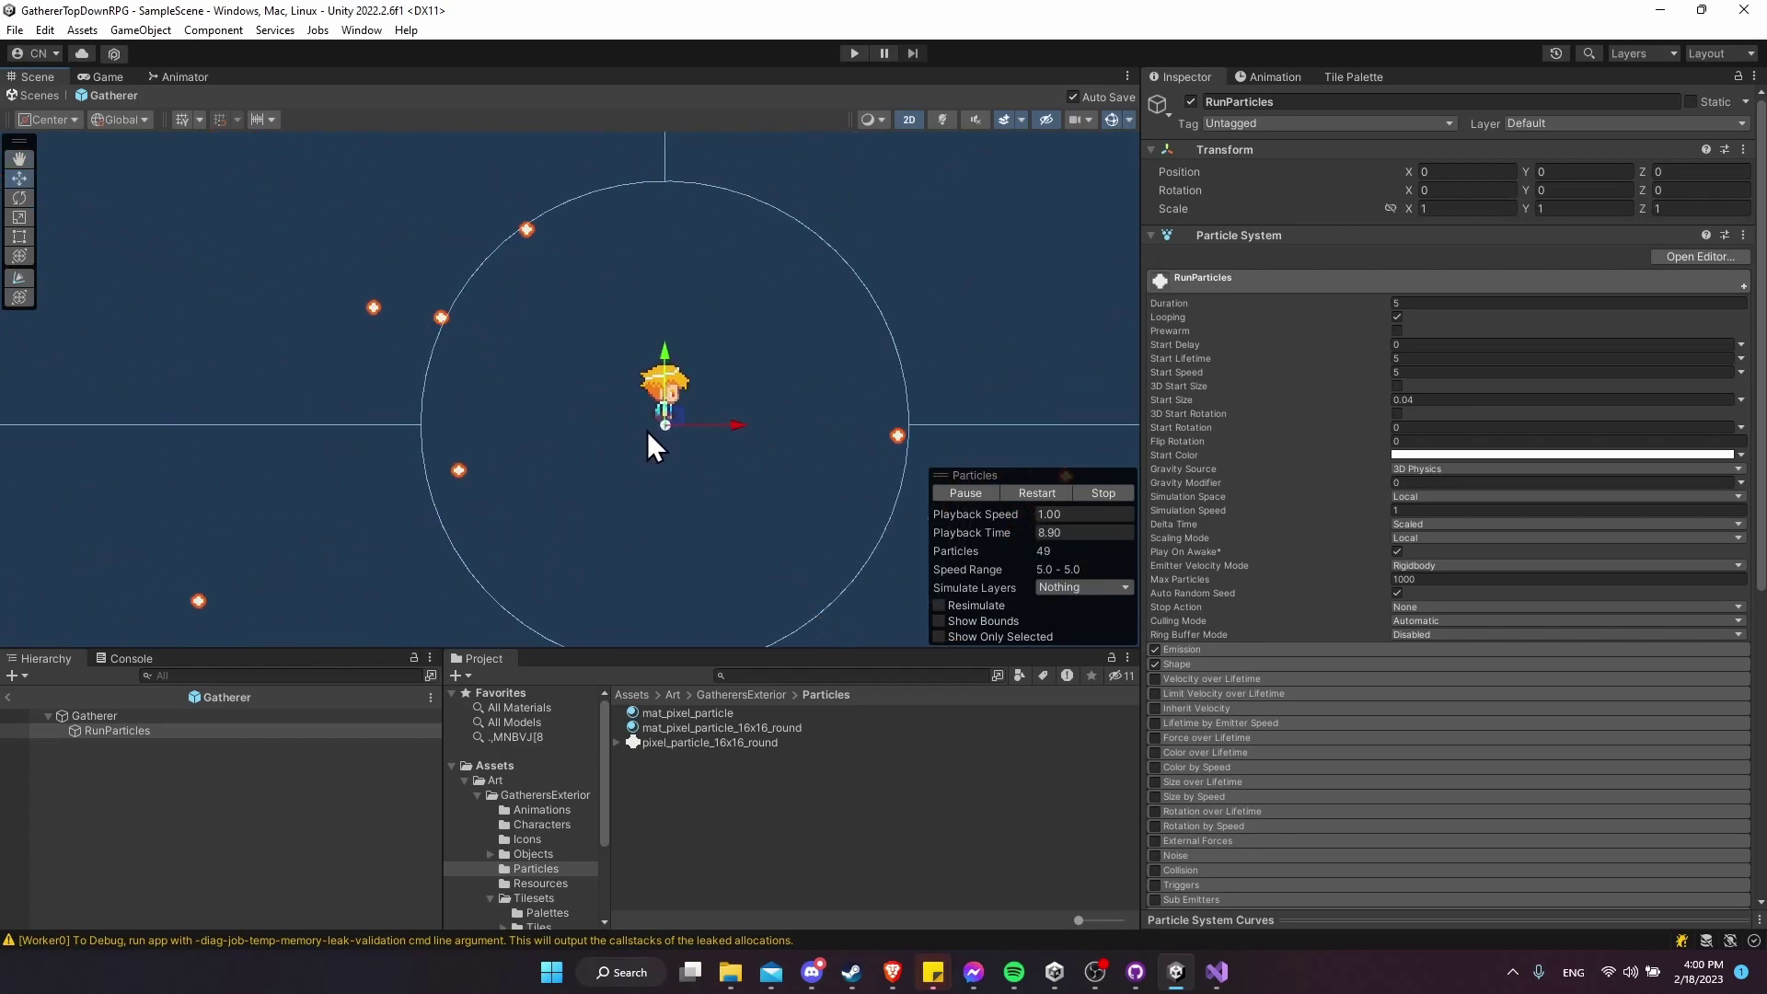
{"action": "scroll", "coordinate": [935, 315], "scroll_direction": "down", "scroll_amount": 1}
{"action": "scroll", "coordinate": [600, 453], "scroll_direction": "up", "scroll_amount": 4}
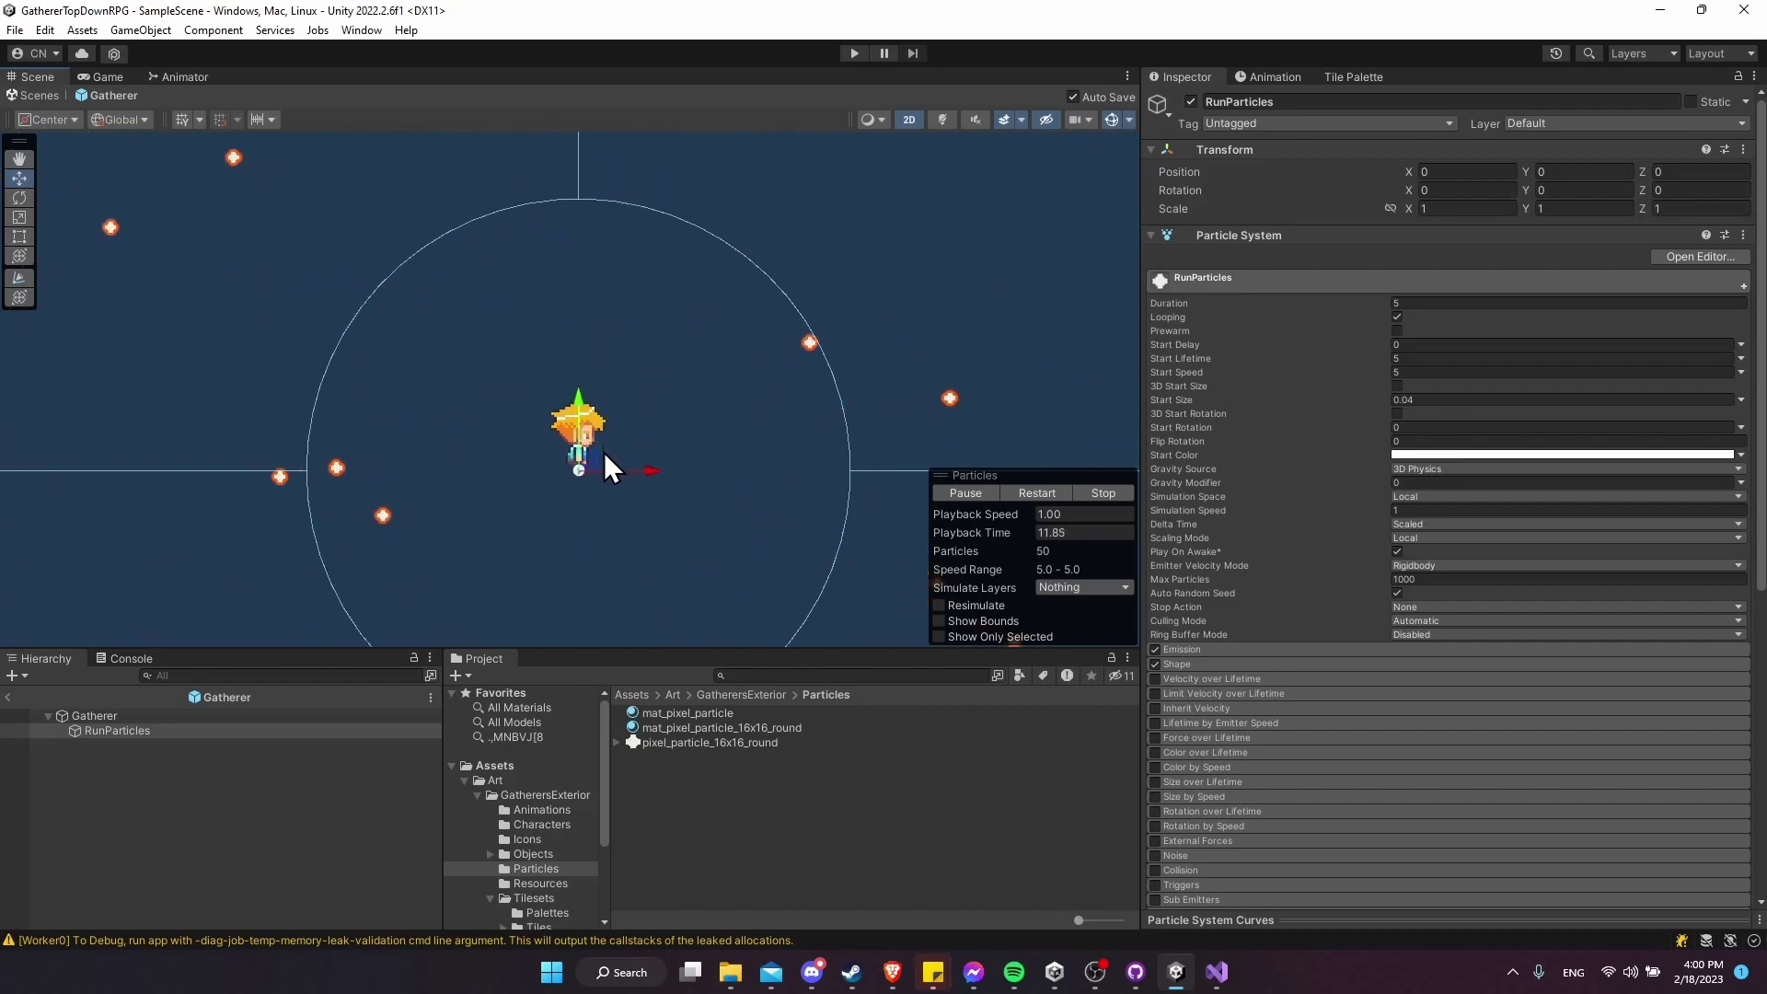
{"action": "scroll", "coordinate": [830, 373], "scroll_direction": "up", "scroll_amount": 3}
{"action": "middle_click_drag", "start_coordinate": [830, 373], "coordinate": [934, 359]}
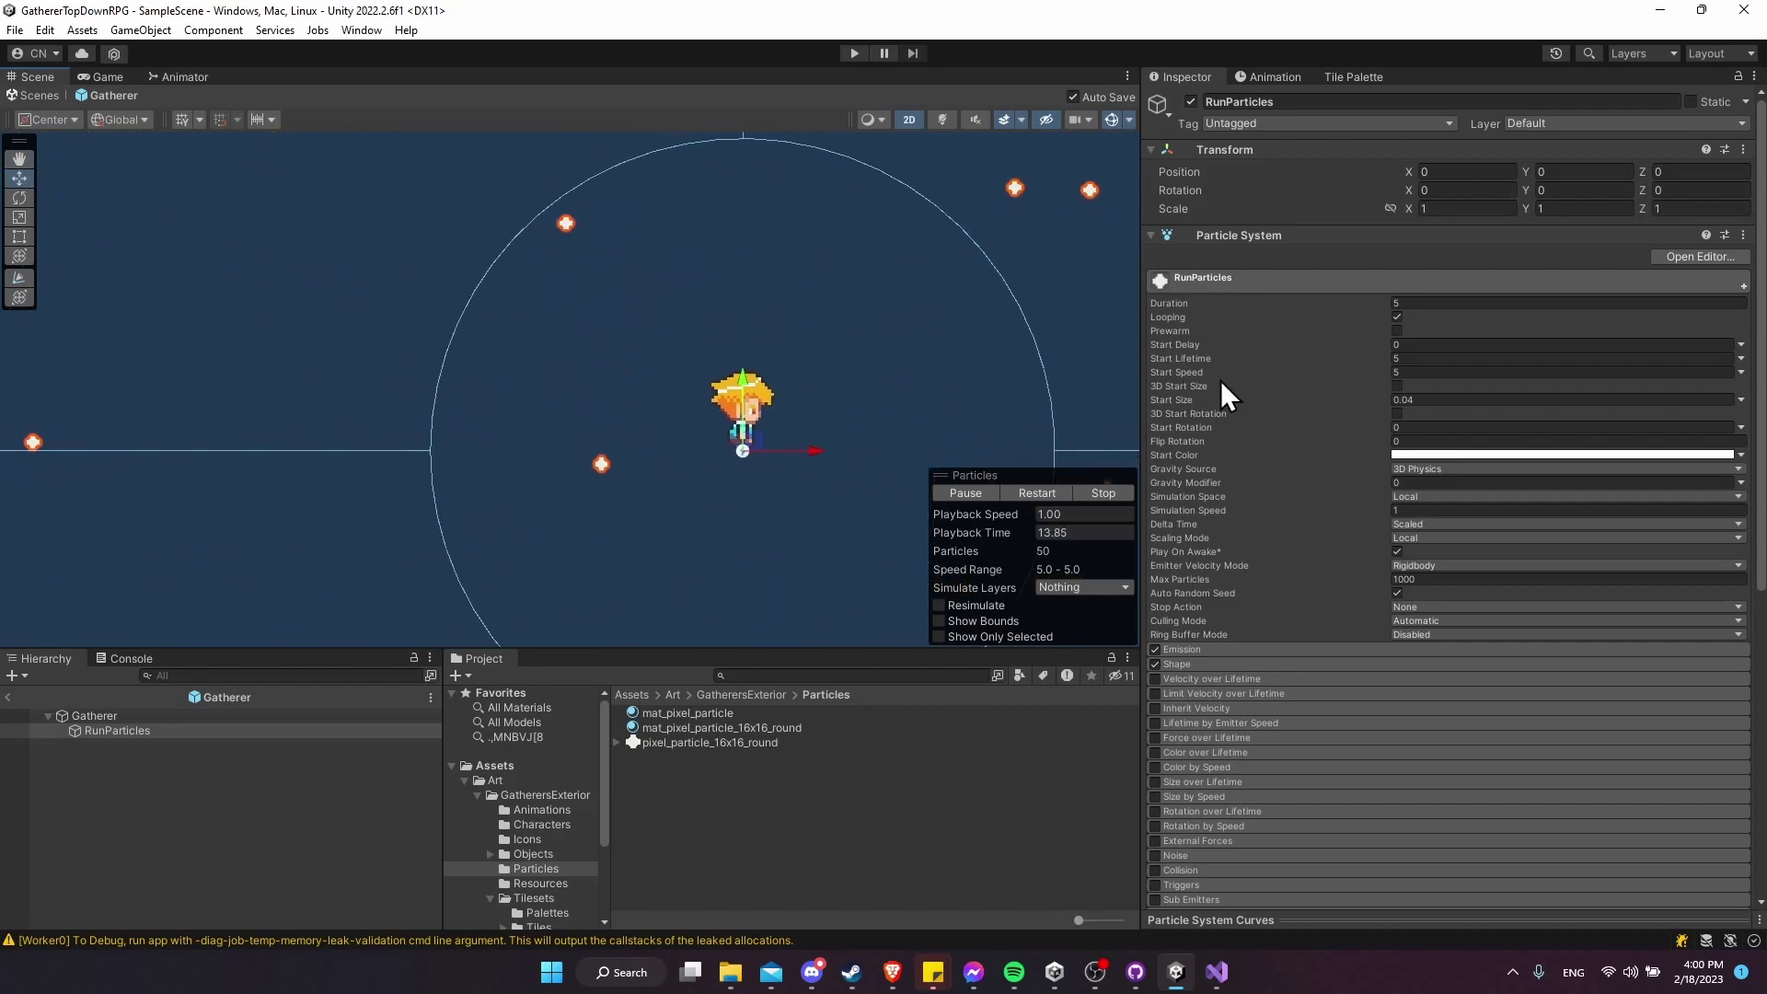
Set the Start Speed of the RunParticles system to 0.2 and check the particles' motion around the character.
{"action": "left_click", "coordinate": [1398, 372]}
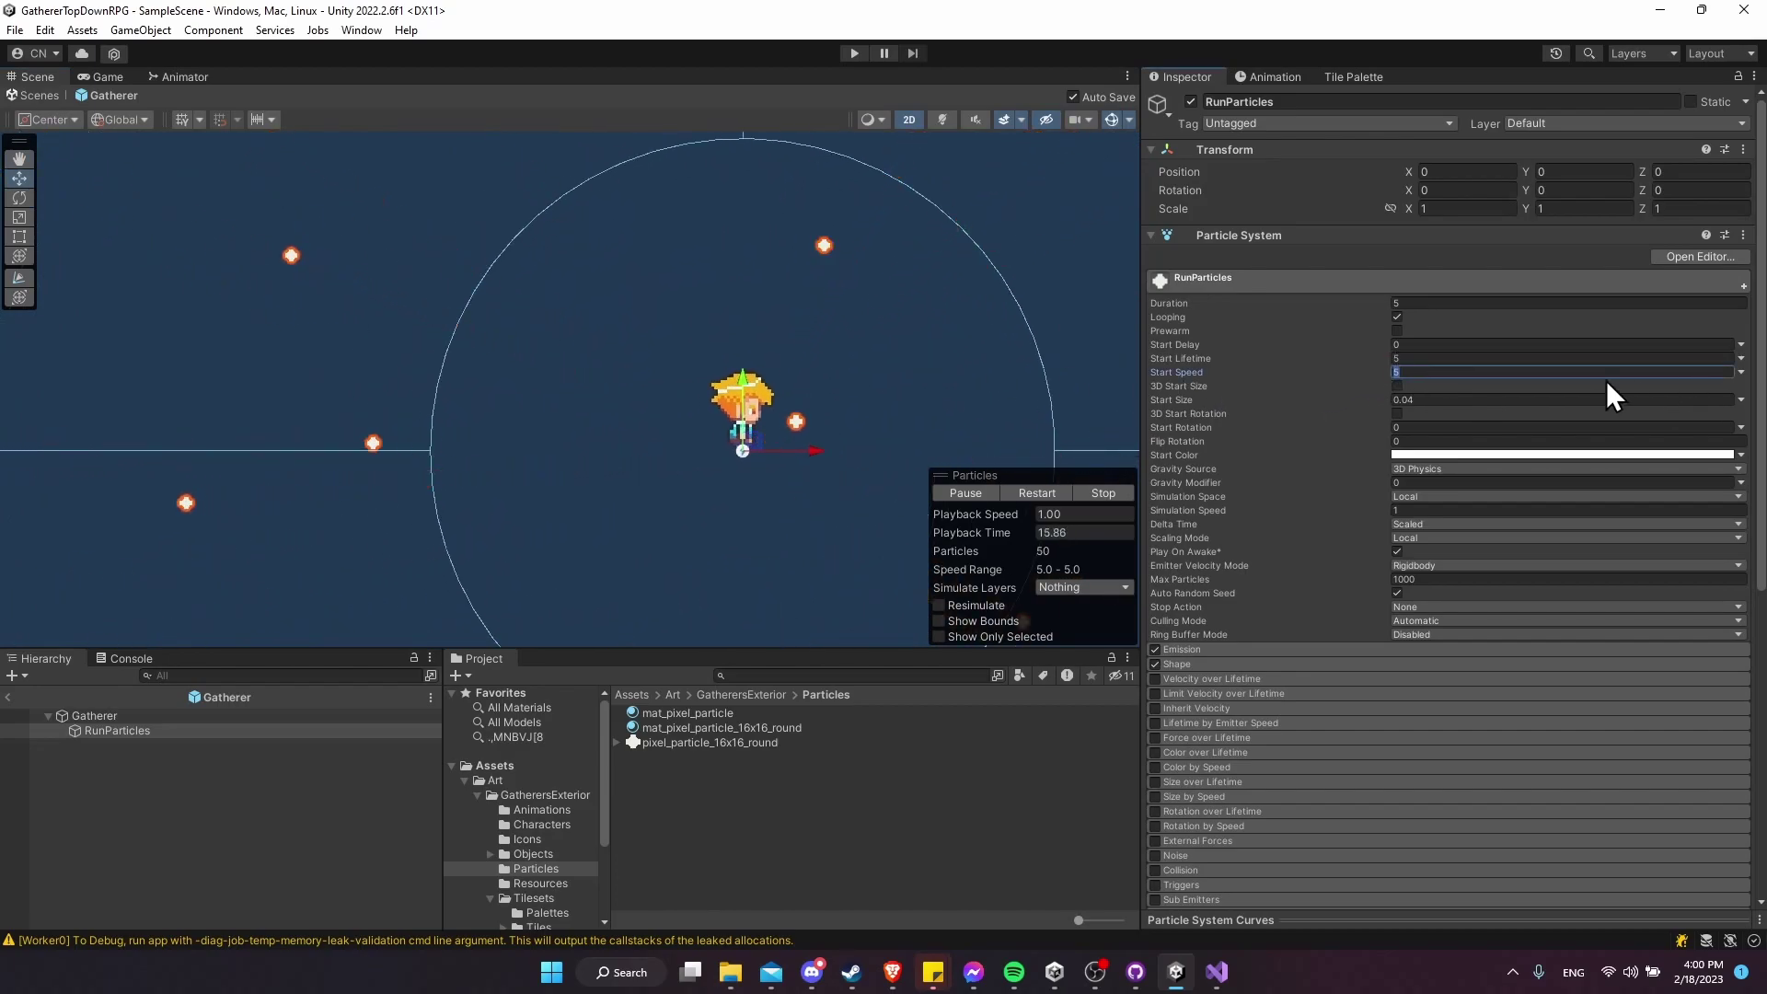
{"action": "type", "text": "0.2"}
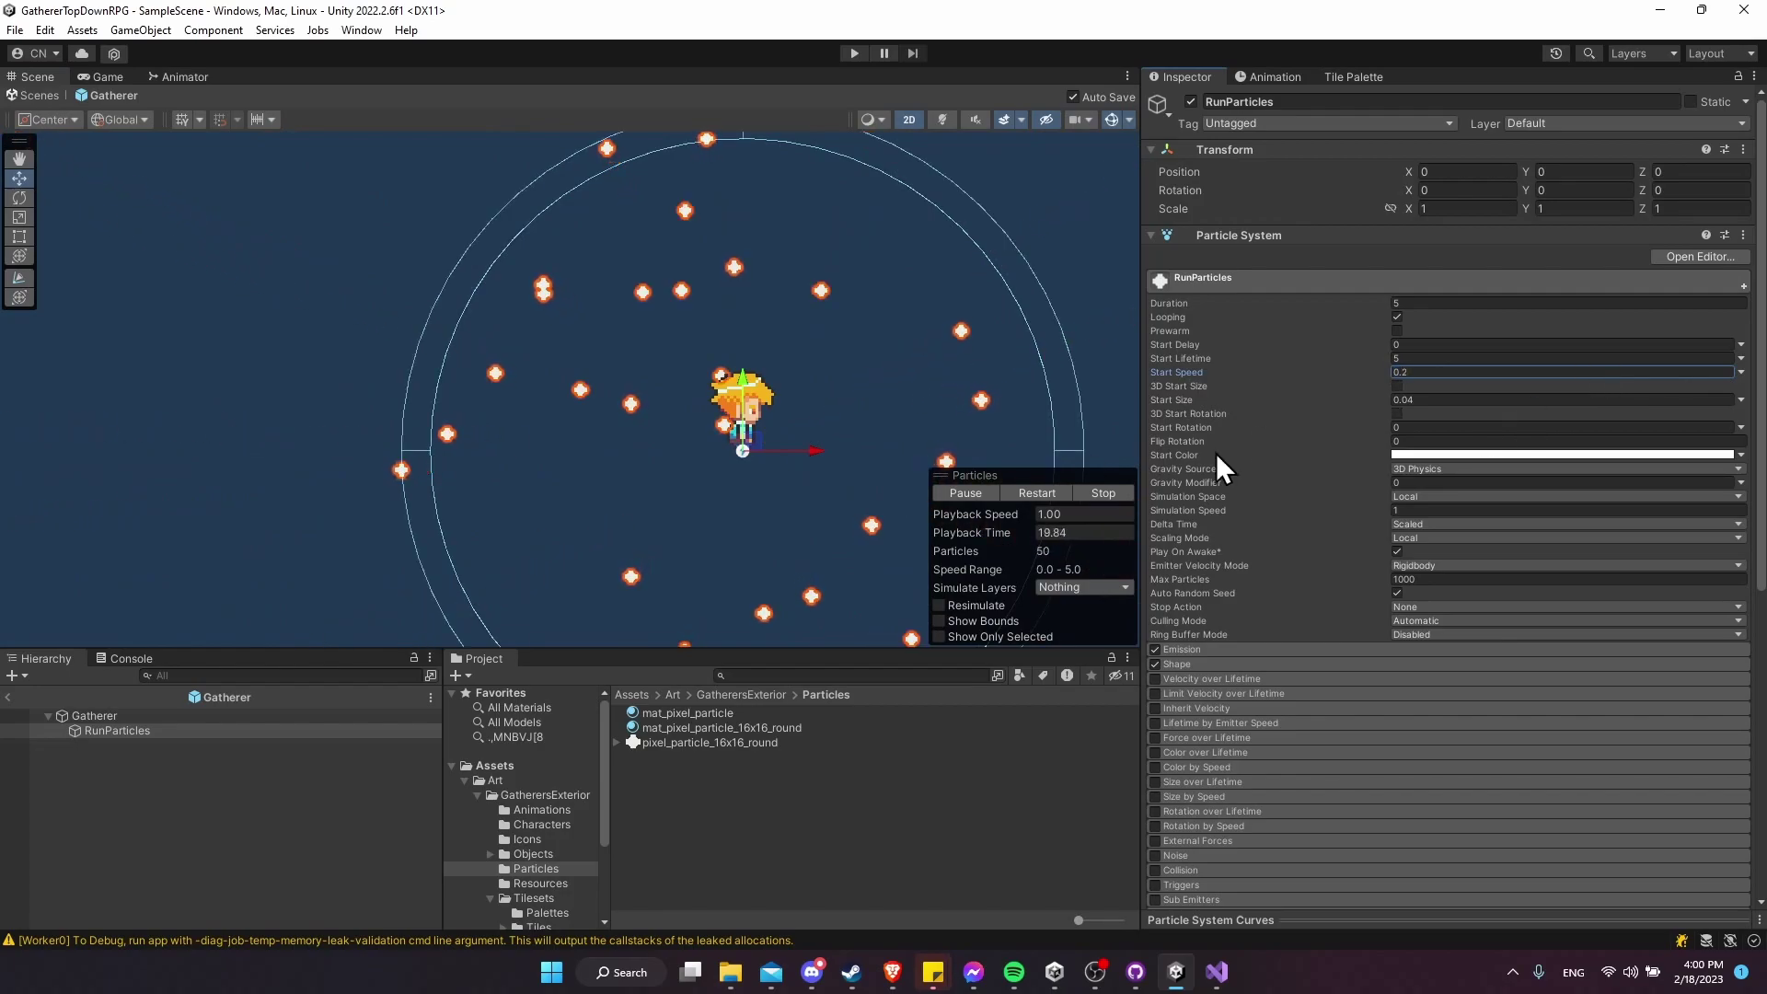
{"action": "middle_click_drag", "start_coordinate": [983, 421], "coordinate": [863, 421]}
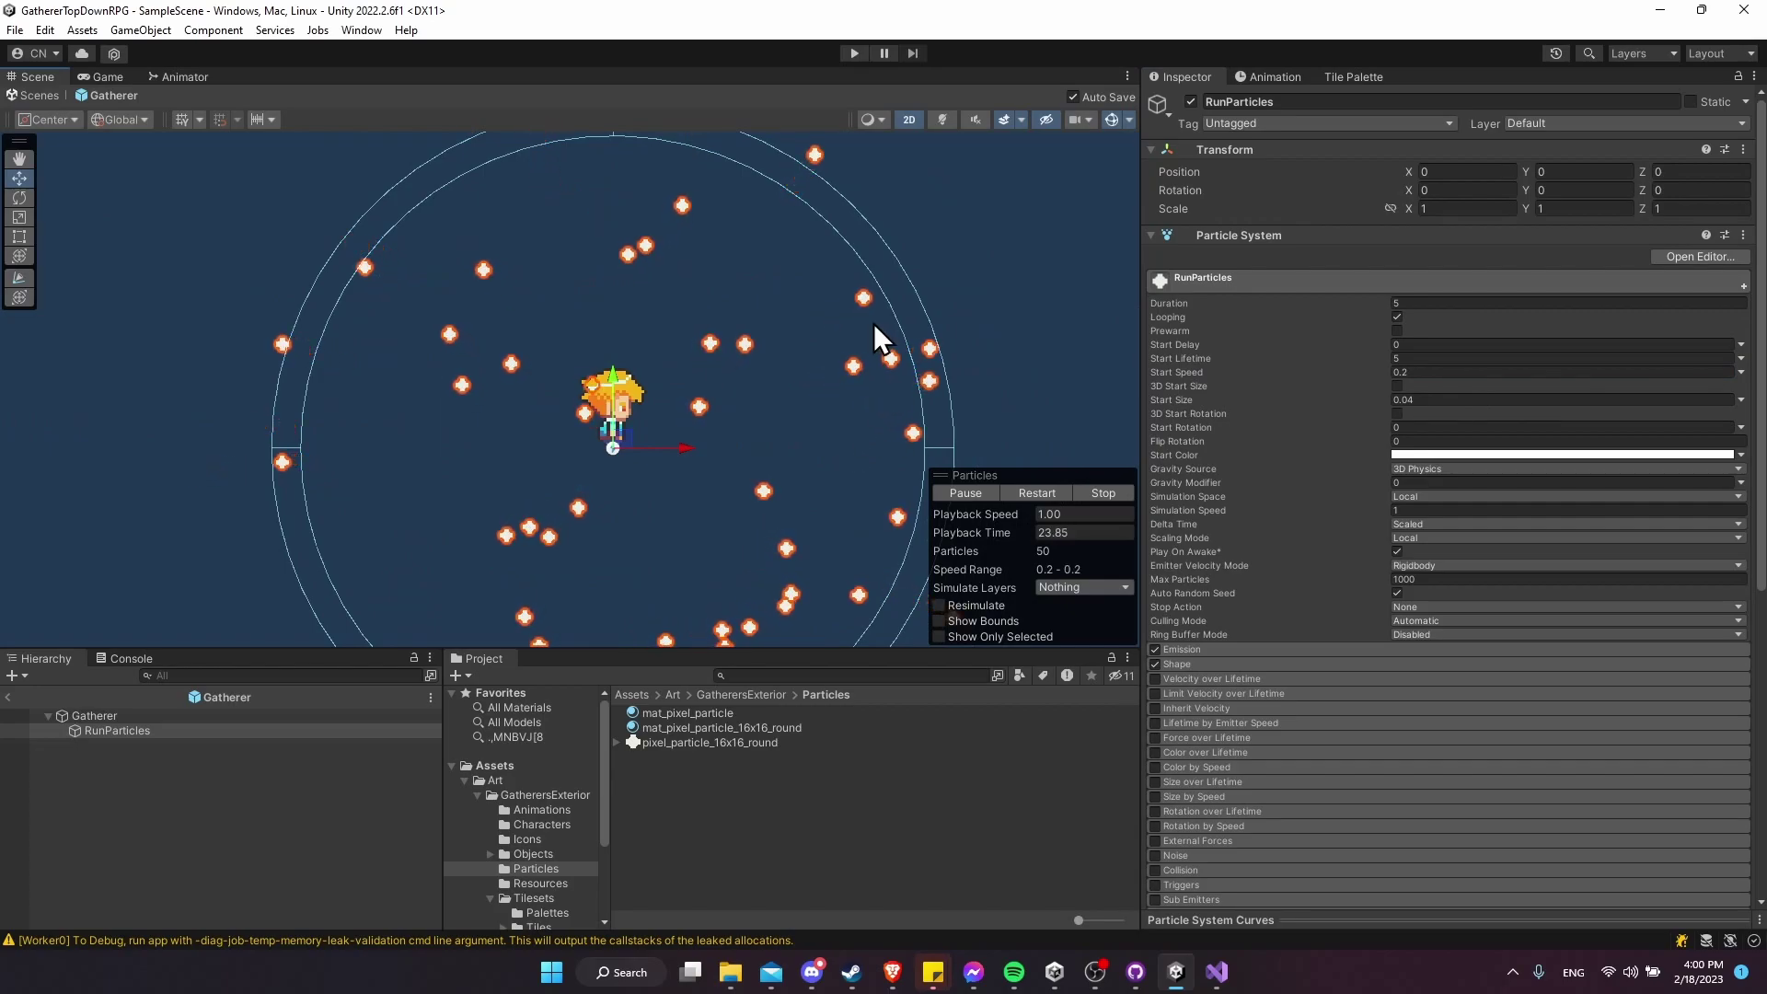
{"action": "middle_click_drag", "start_coordinate": [935, 430], "coordinate": [891, 417]}
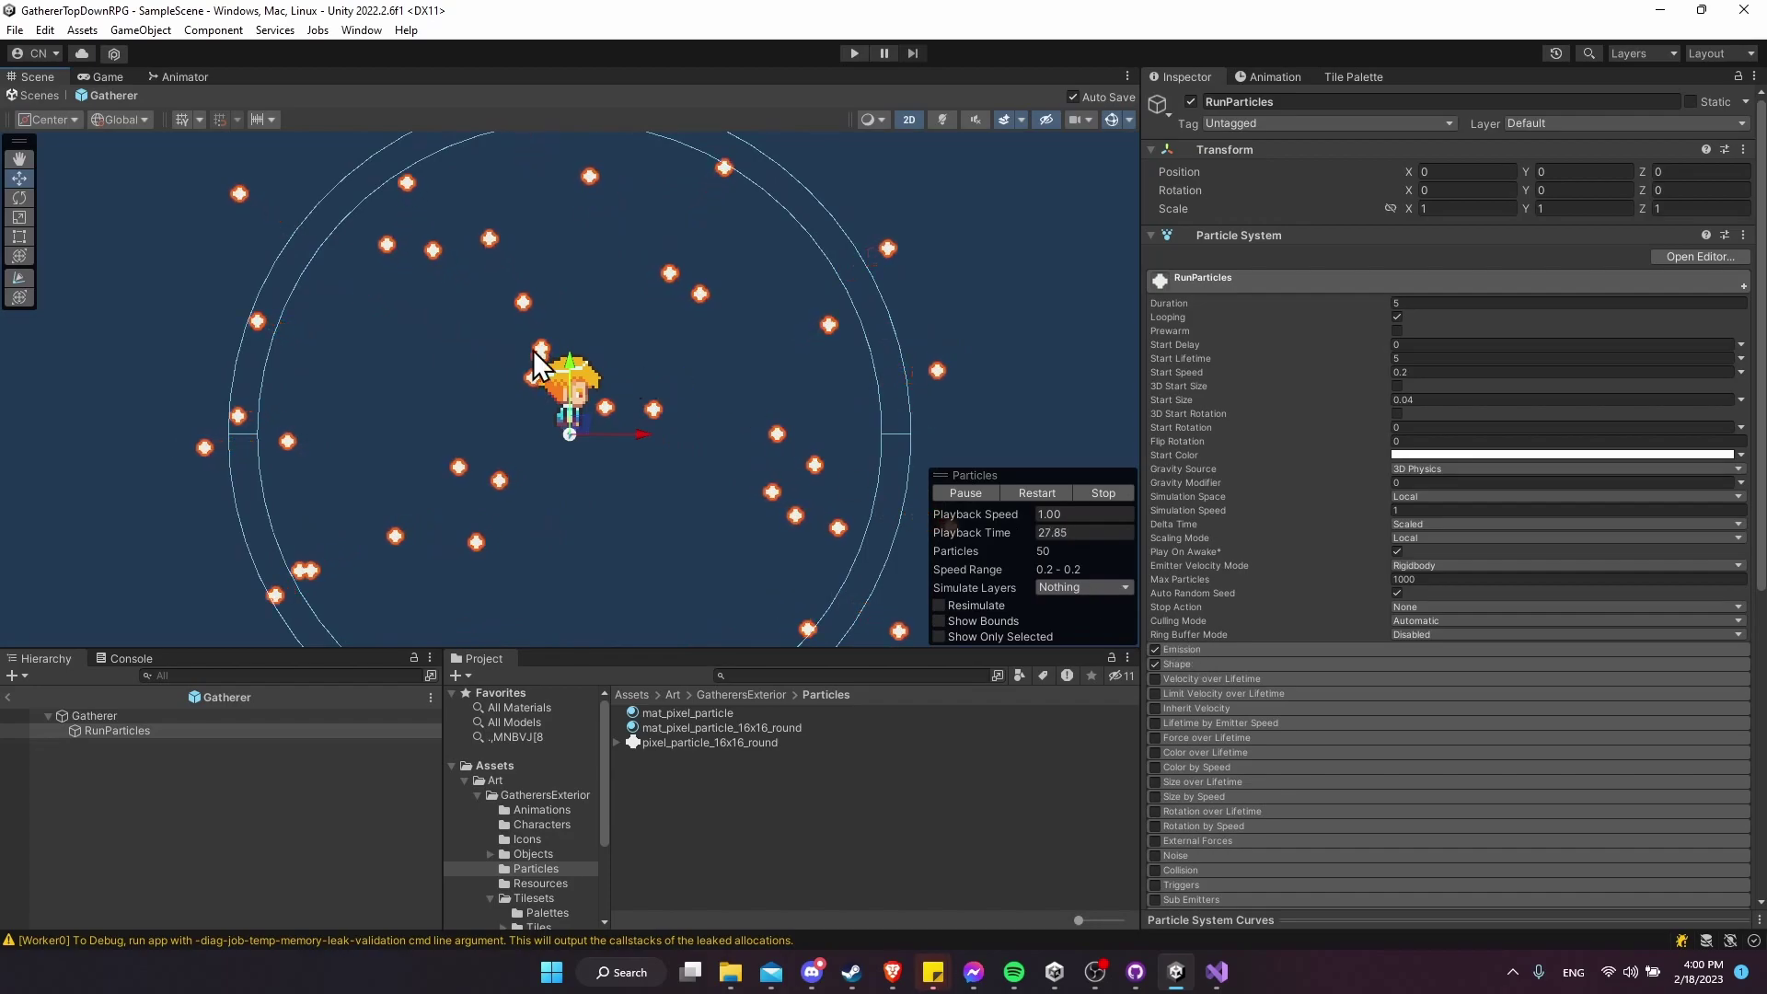
Expand the Emission module of RunParticles and set the particles' Start Lifetime to 0.5.
{"action": "left_click", "coordinate": [1205, 649]}
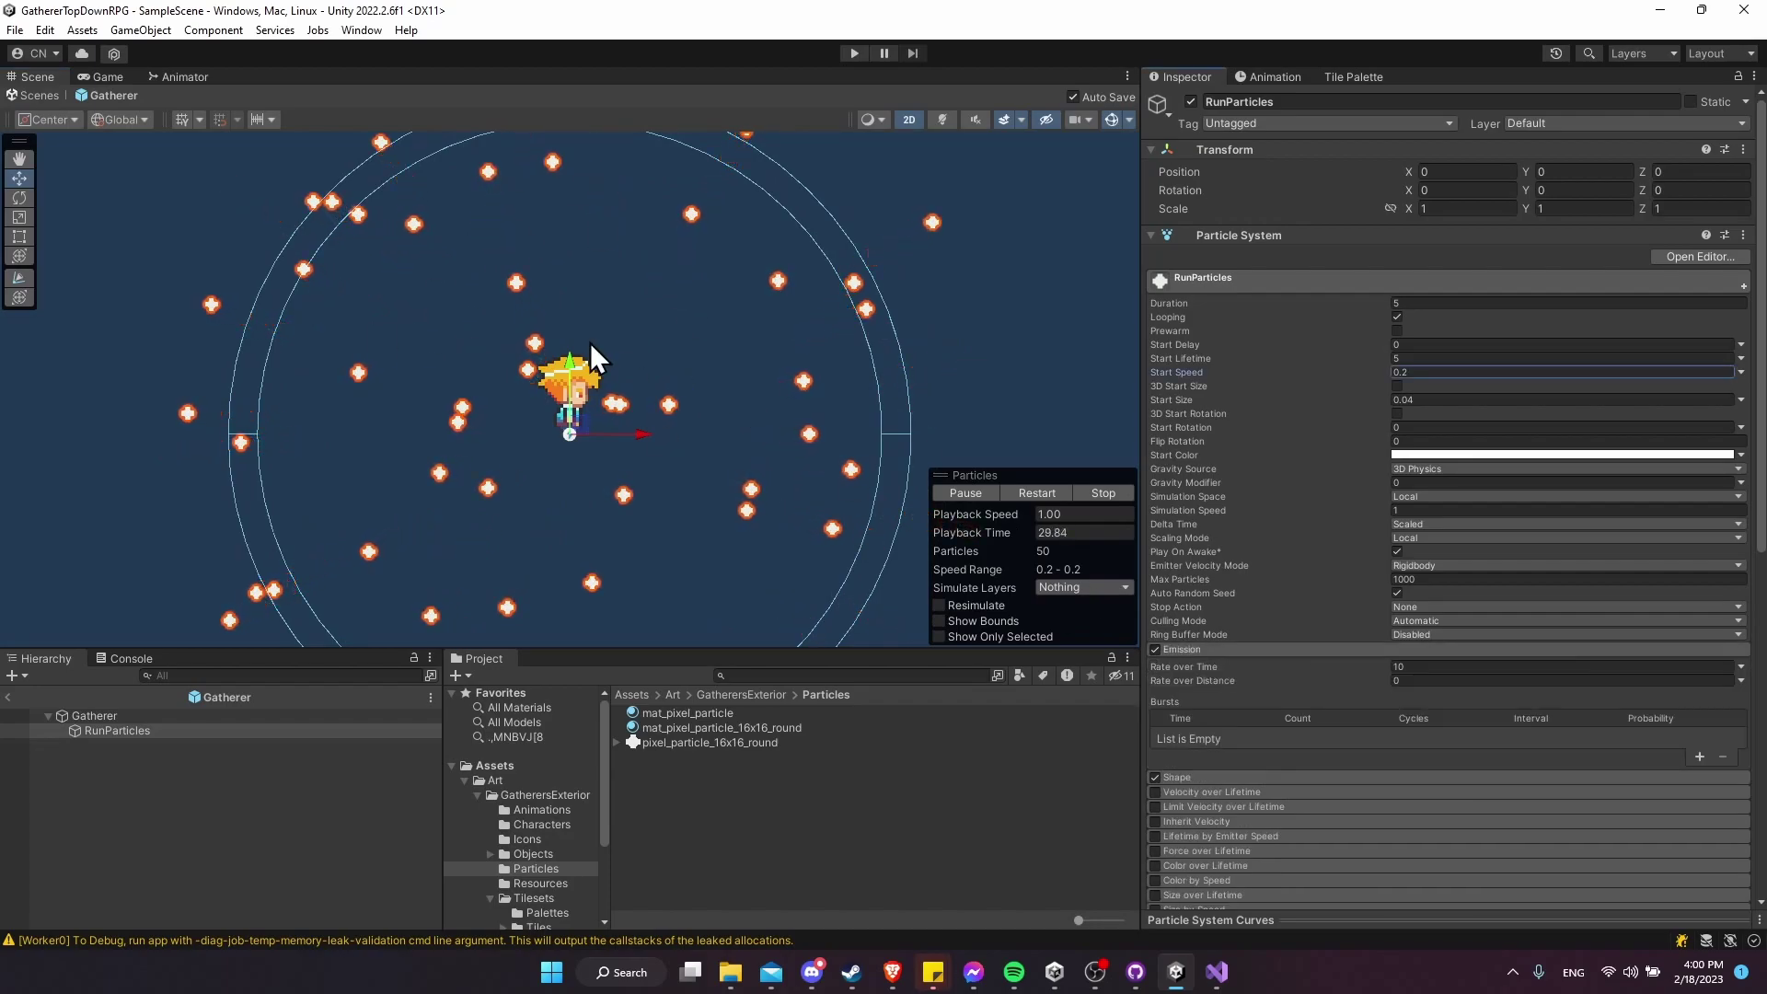
{"action": "middle_click_drag", "start_coordinate": [742, 371], "coordinate": [776, 359]}
{"action": "scroll", "coordinate": [798, 360], "scroll_direction": "up", "scroll_amount": 2}
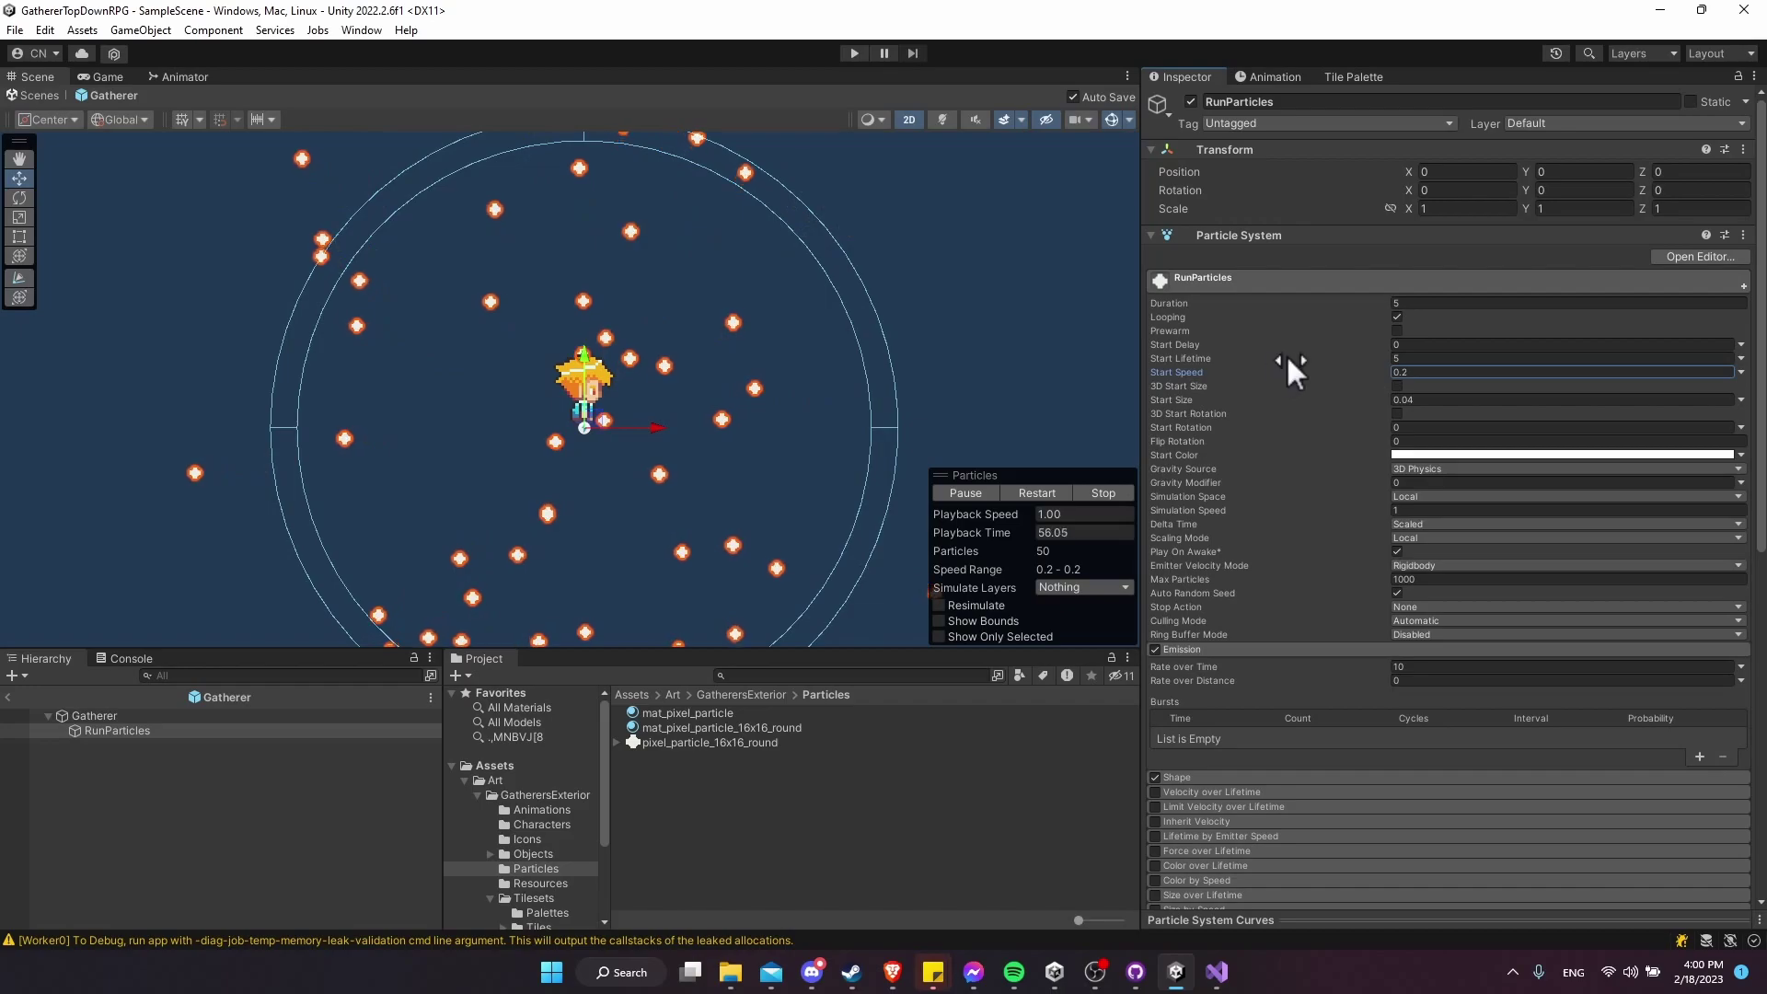
{"action": "left_click", "coordinate": [1395, 358]}
{"action": "type", "text": "0.5"}
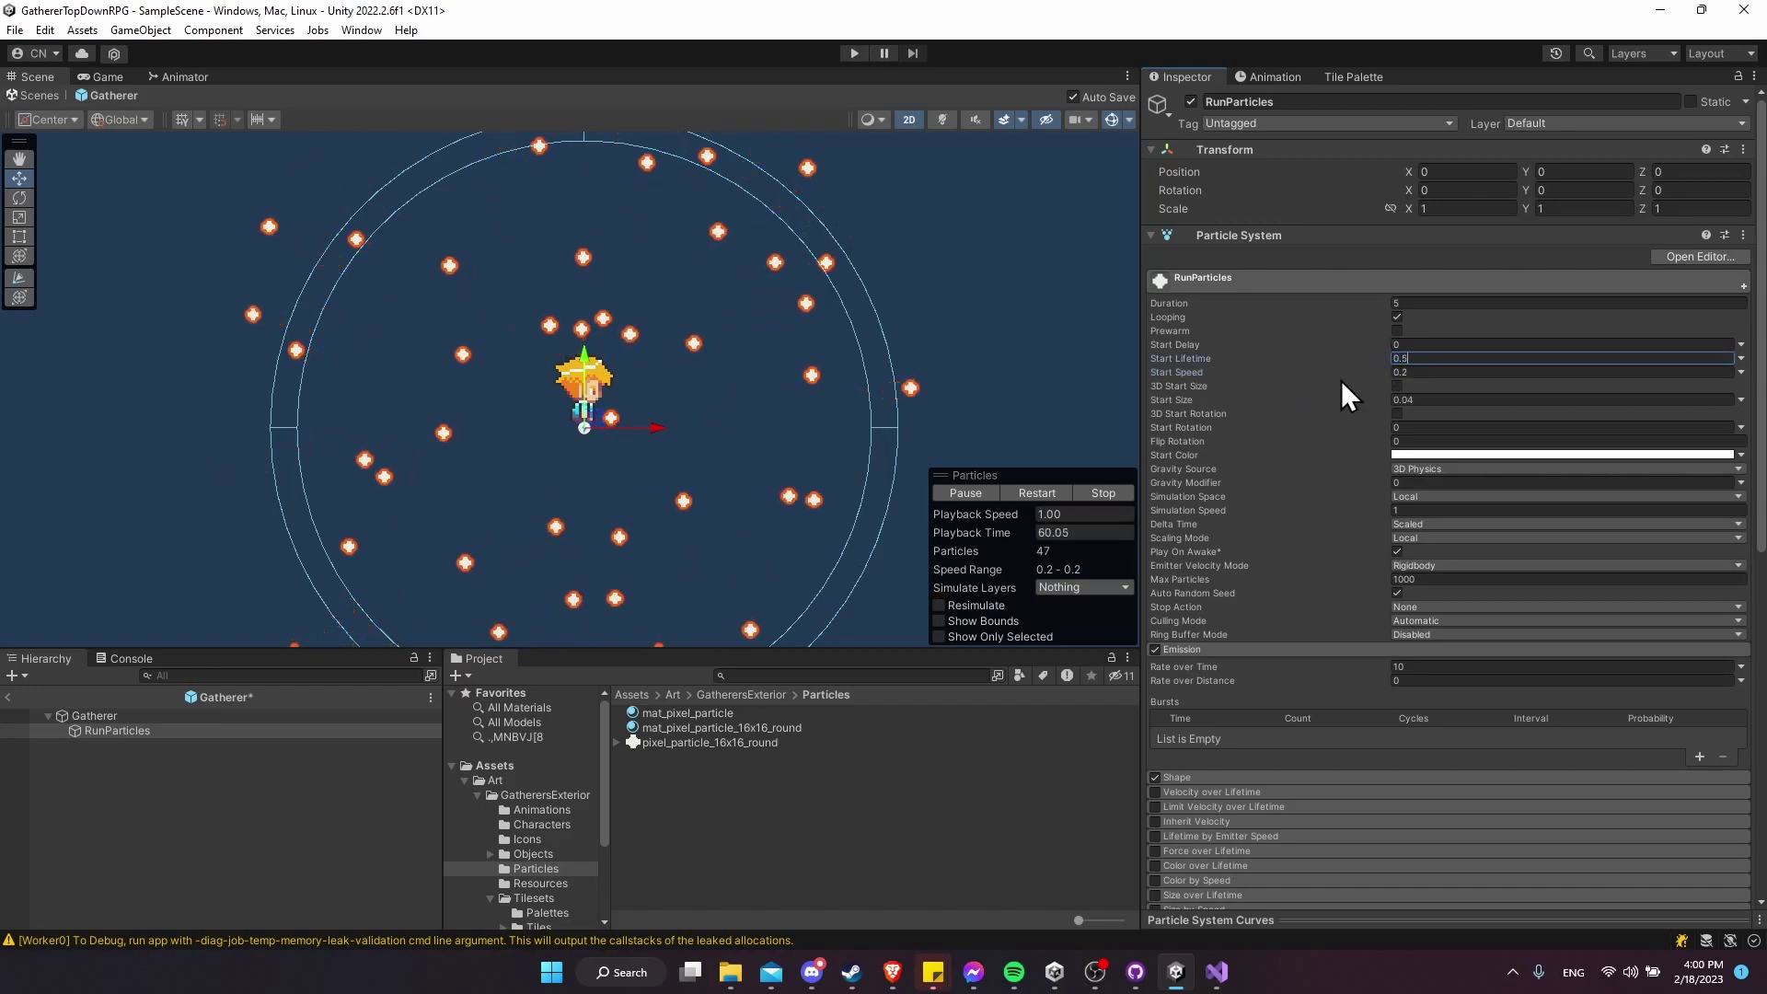
{"action": "key", "text": "Return"}
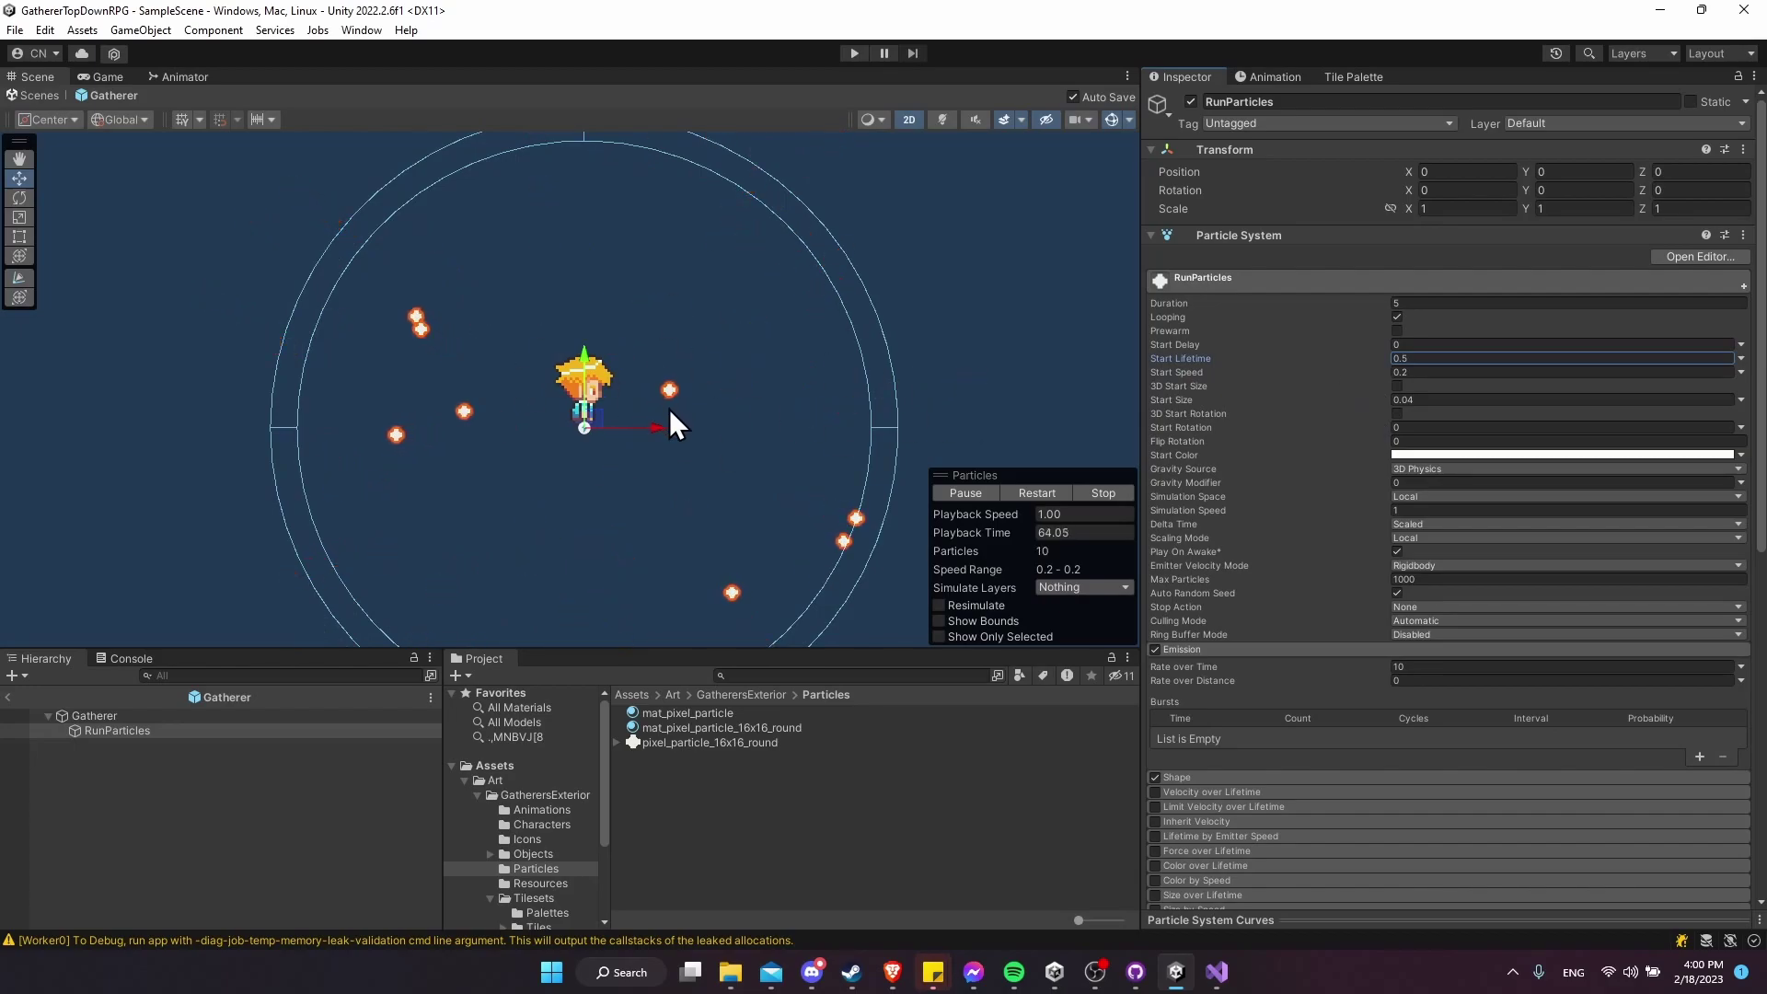
Expand the Shape module of RunParticles and change the emitter shape to Circle.
{"action": "middle_click_drag", "start_coordinate": [670, 408], "coordinate": [652, 390]}
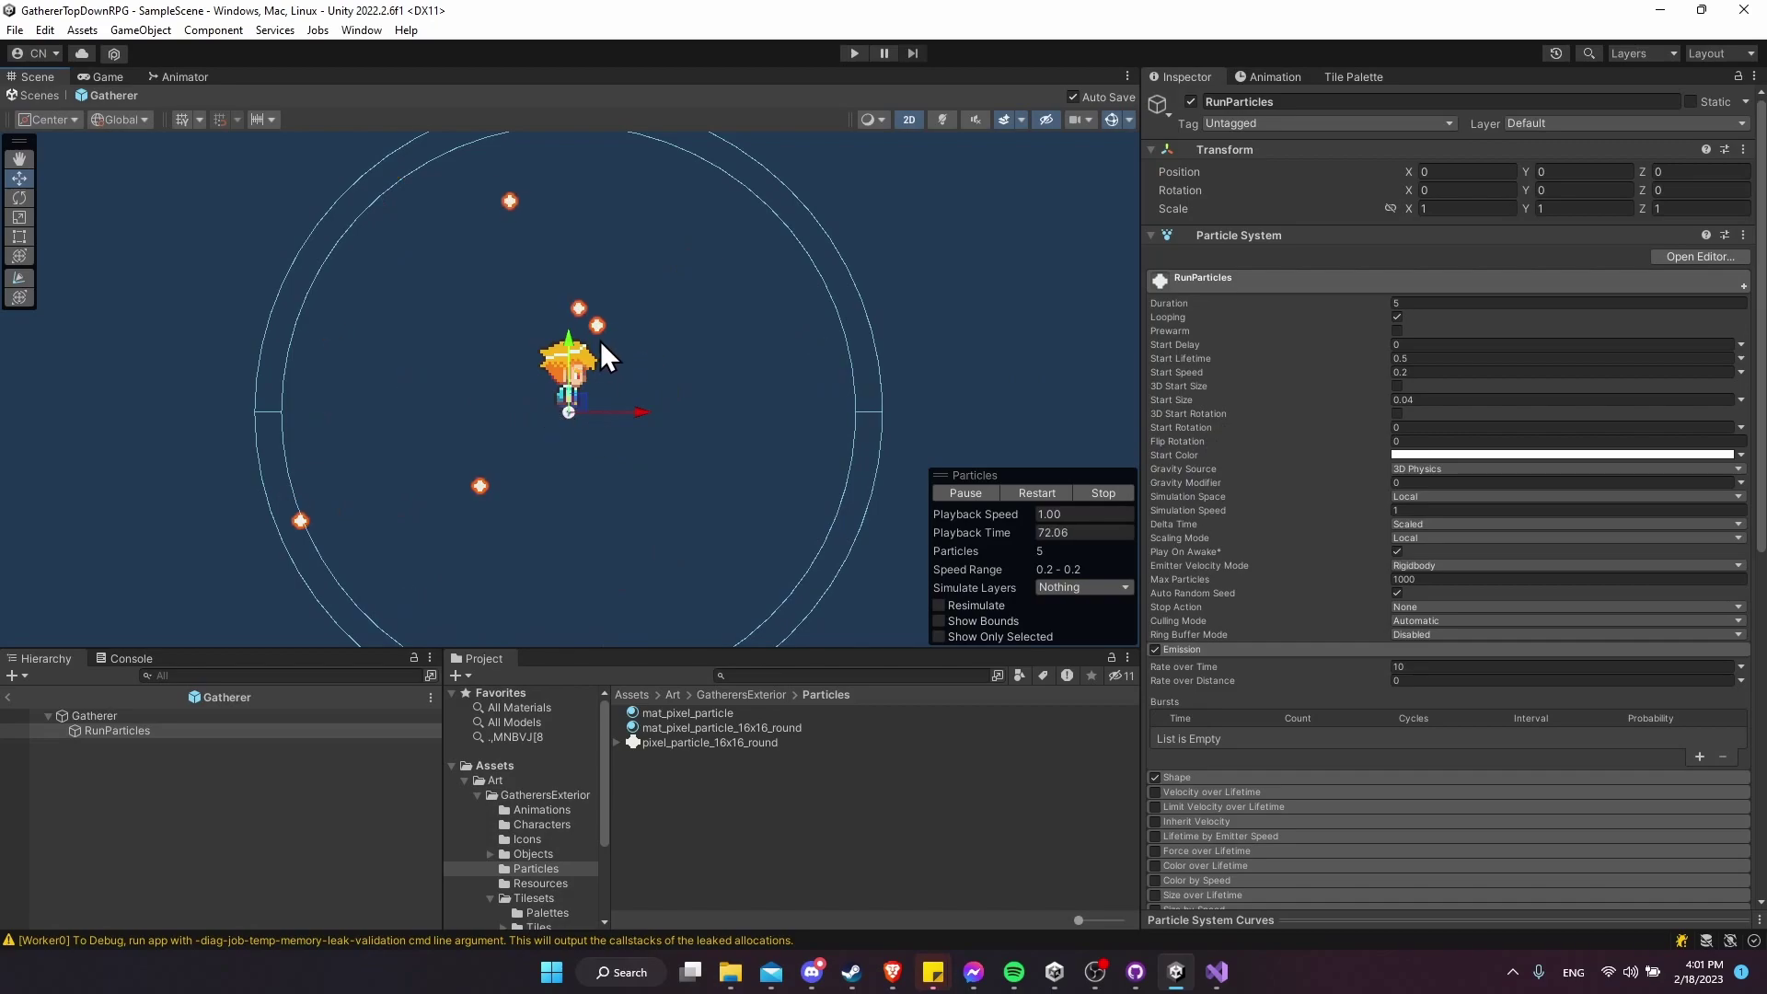
{"action": "scroll", "coordinate": [654, 354], "scroll_direction": "down", "scroll_amount": 2}
{"action": "scroll", "coordinate": [655, 353], "scroll_direction": "up", "scroll_amount": 1}
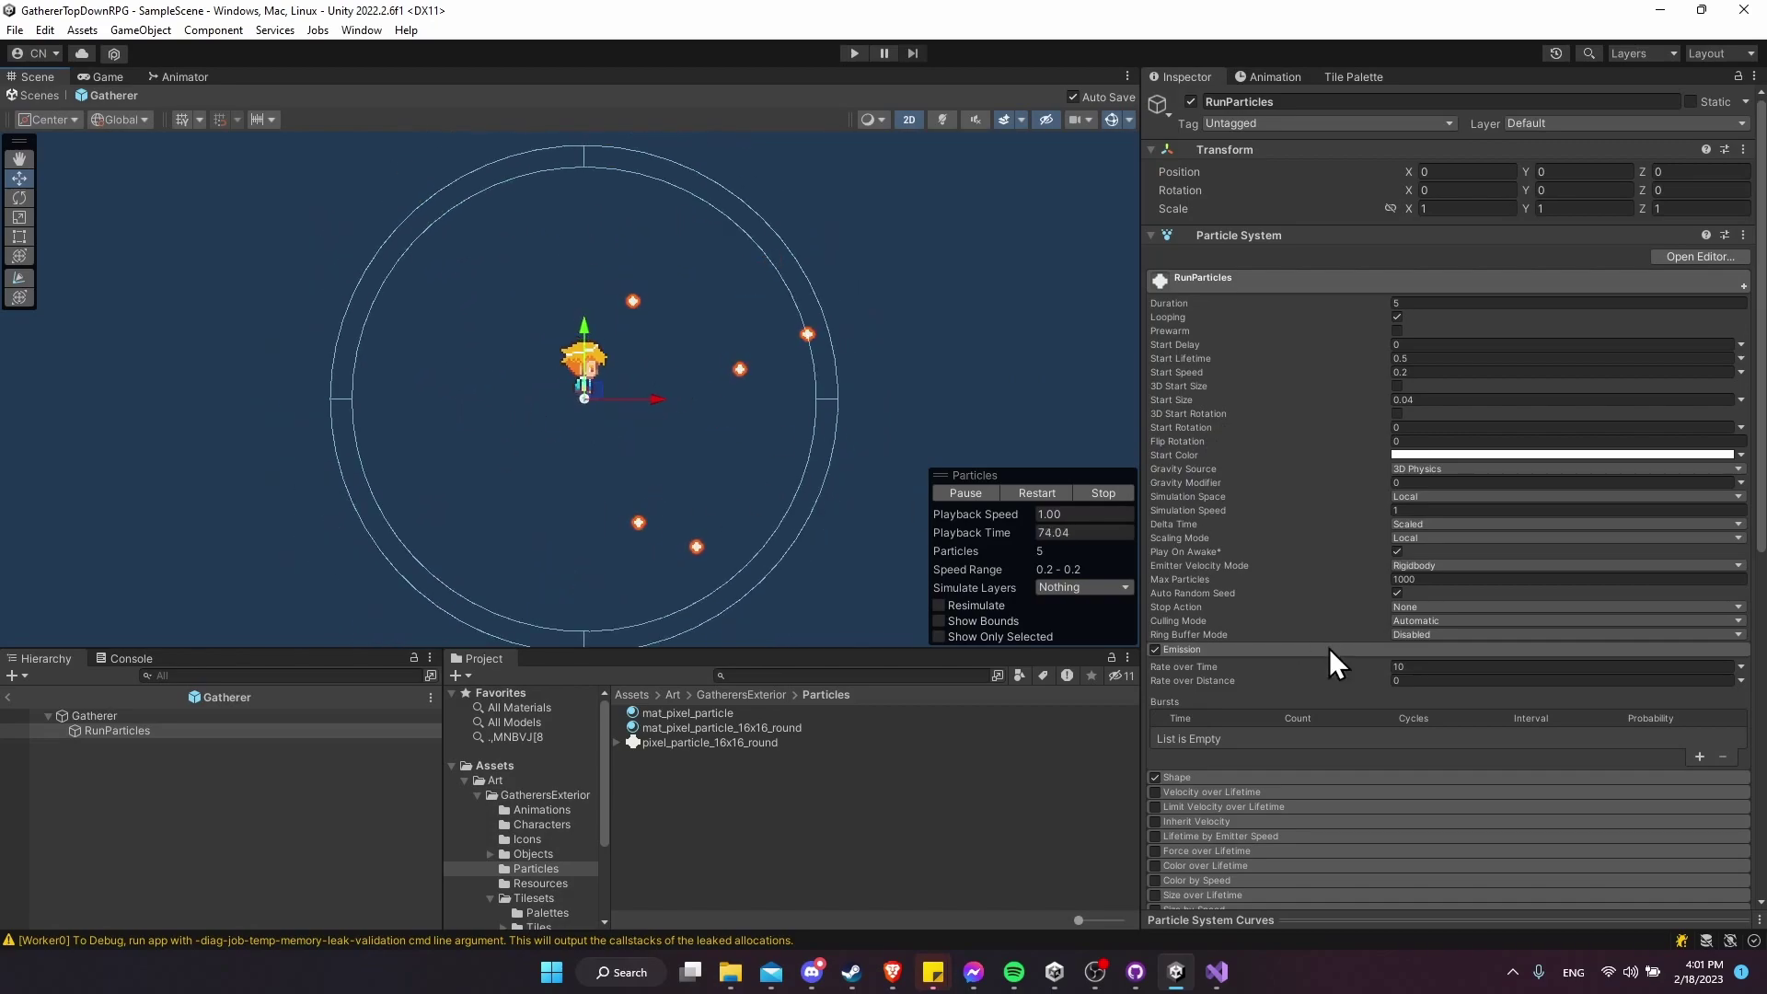
{"action": "scroll", "coordinate": [1306, 635], "scroll_direction": "down", "scroll_amount": 3}
{"action": "left_click", "coordinate": [1242, 531]}
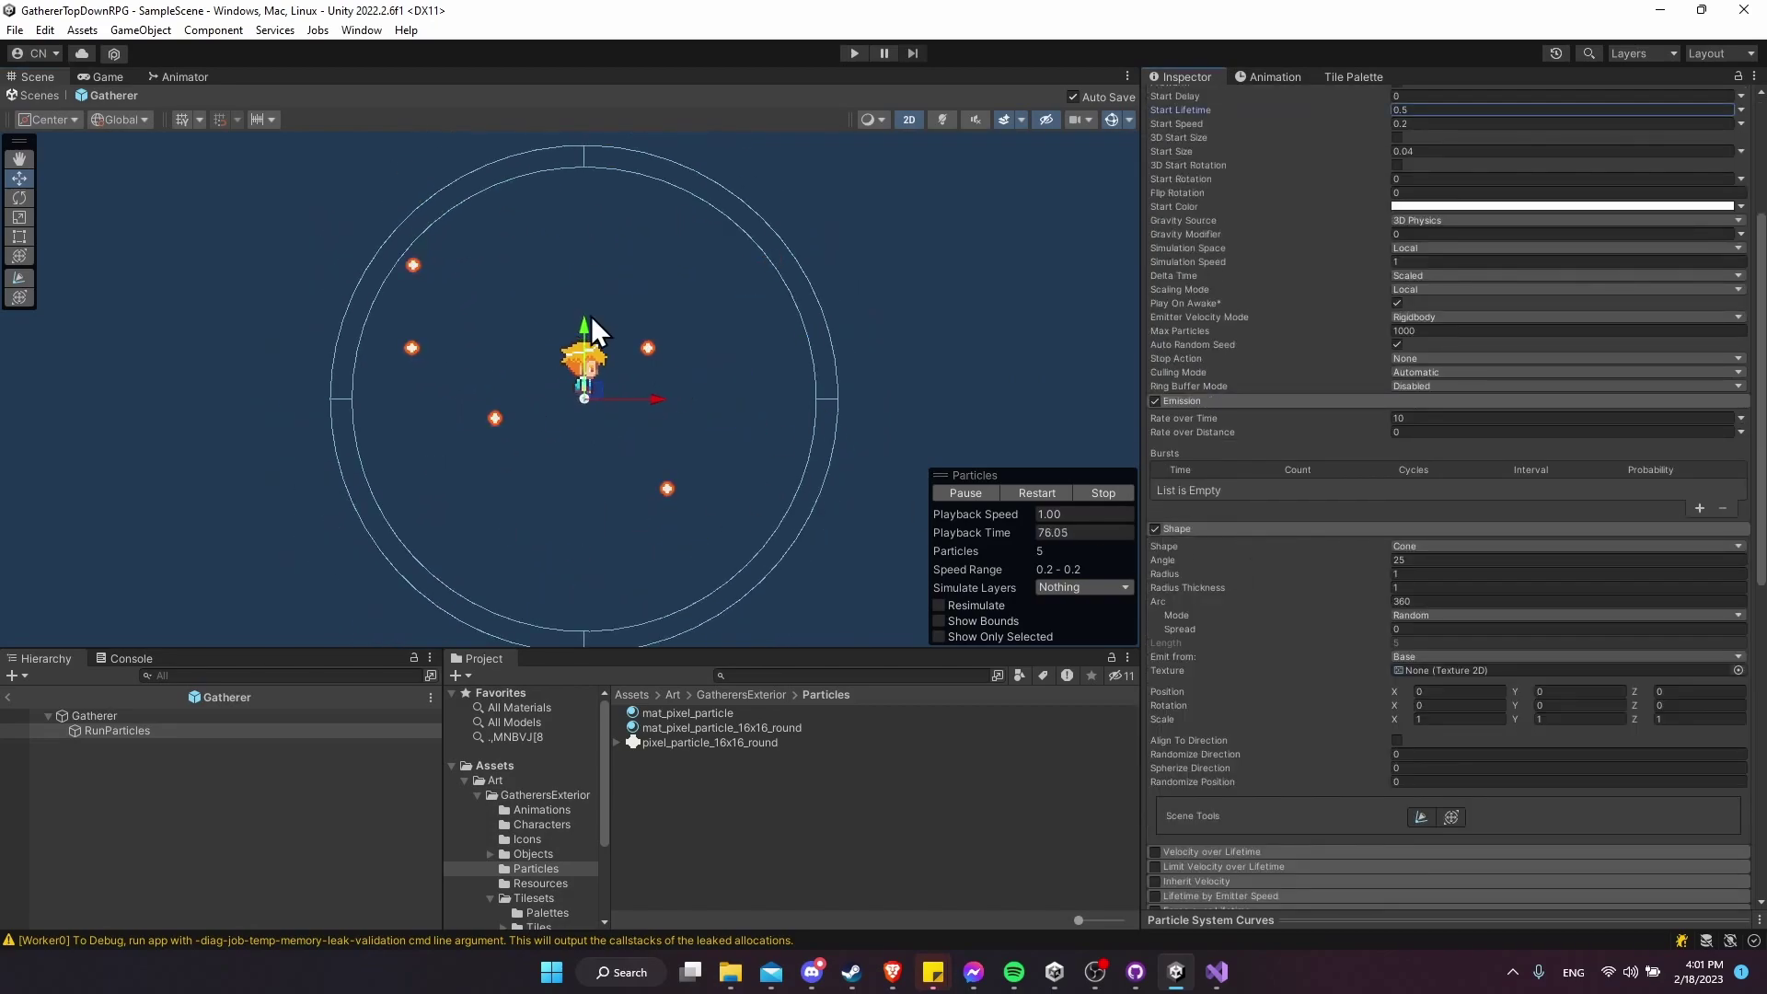
{"action": "left_click", "coordinate": [1429, 549]}
{"action": "left_click", "coordinate": [1426, 765]}
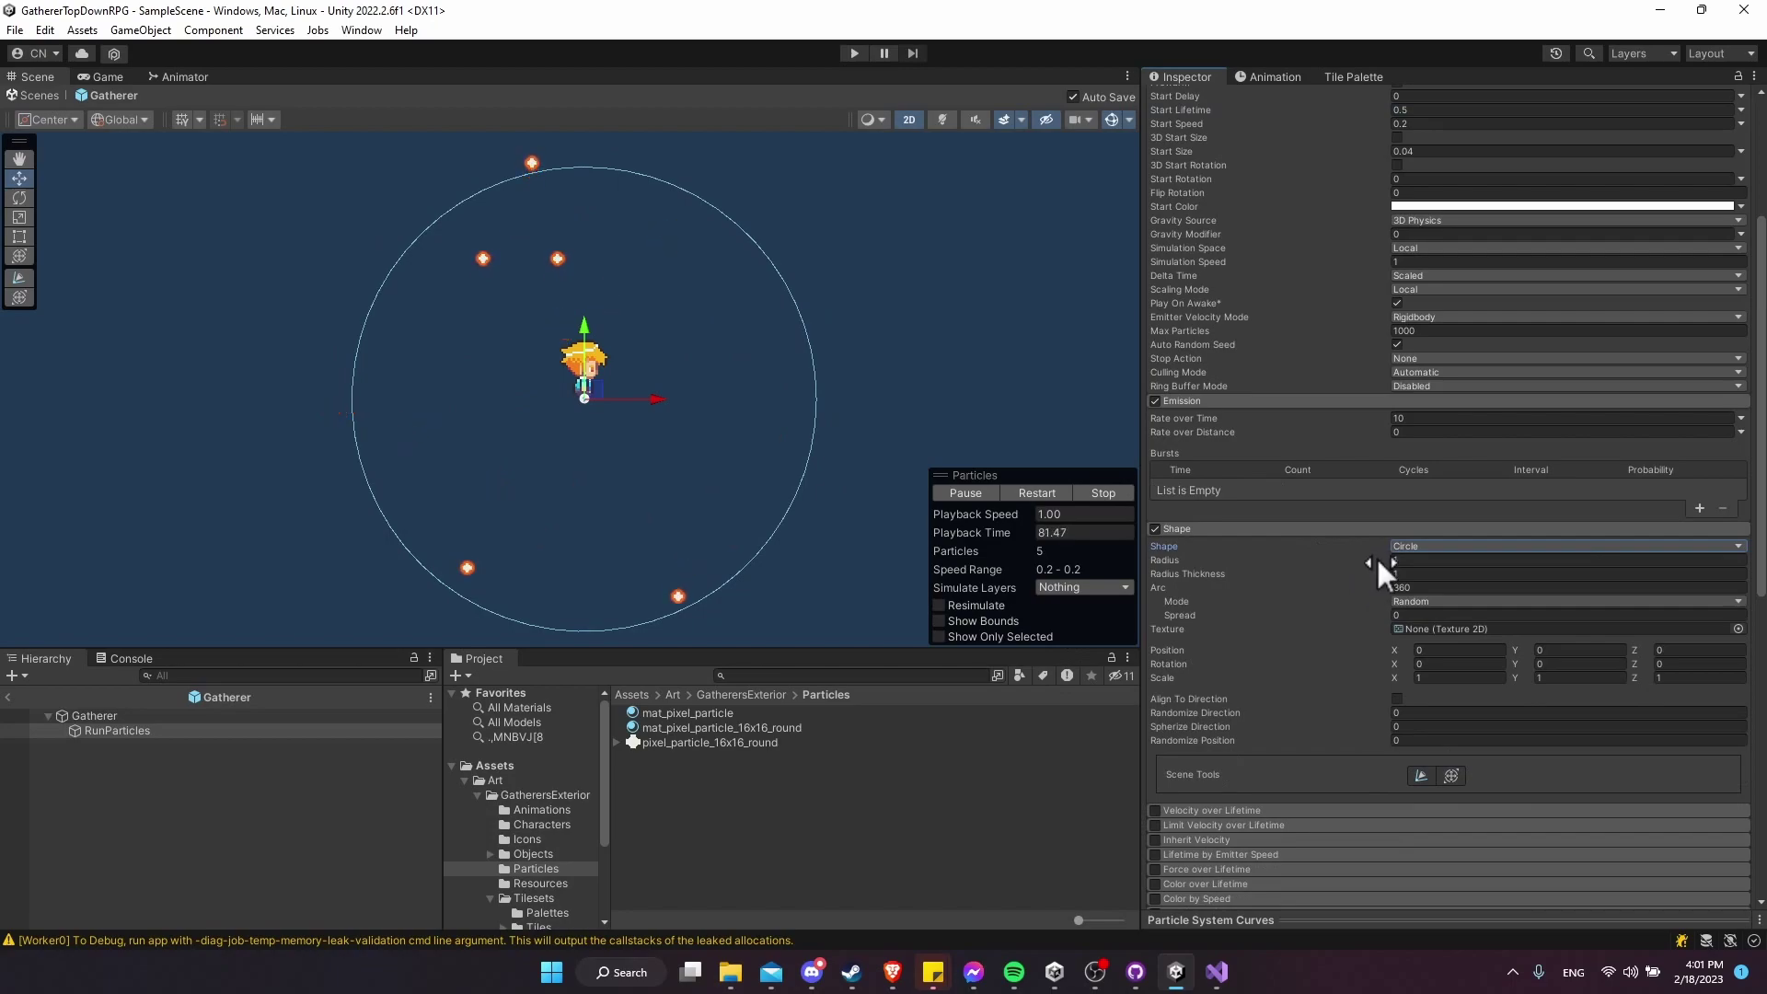
Shrink the circular emitter around the character's feet by setting its Radius to 0.04.
{"action": "left_click_drag", "start_coordinate": [1378, 556], "coordinate": [1350, 559]}
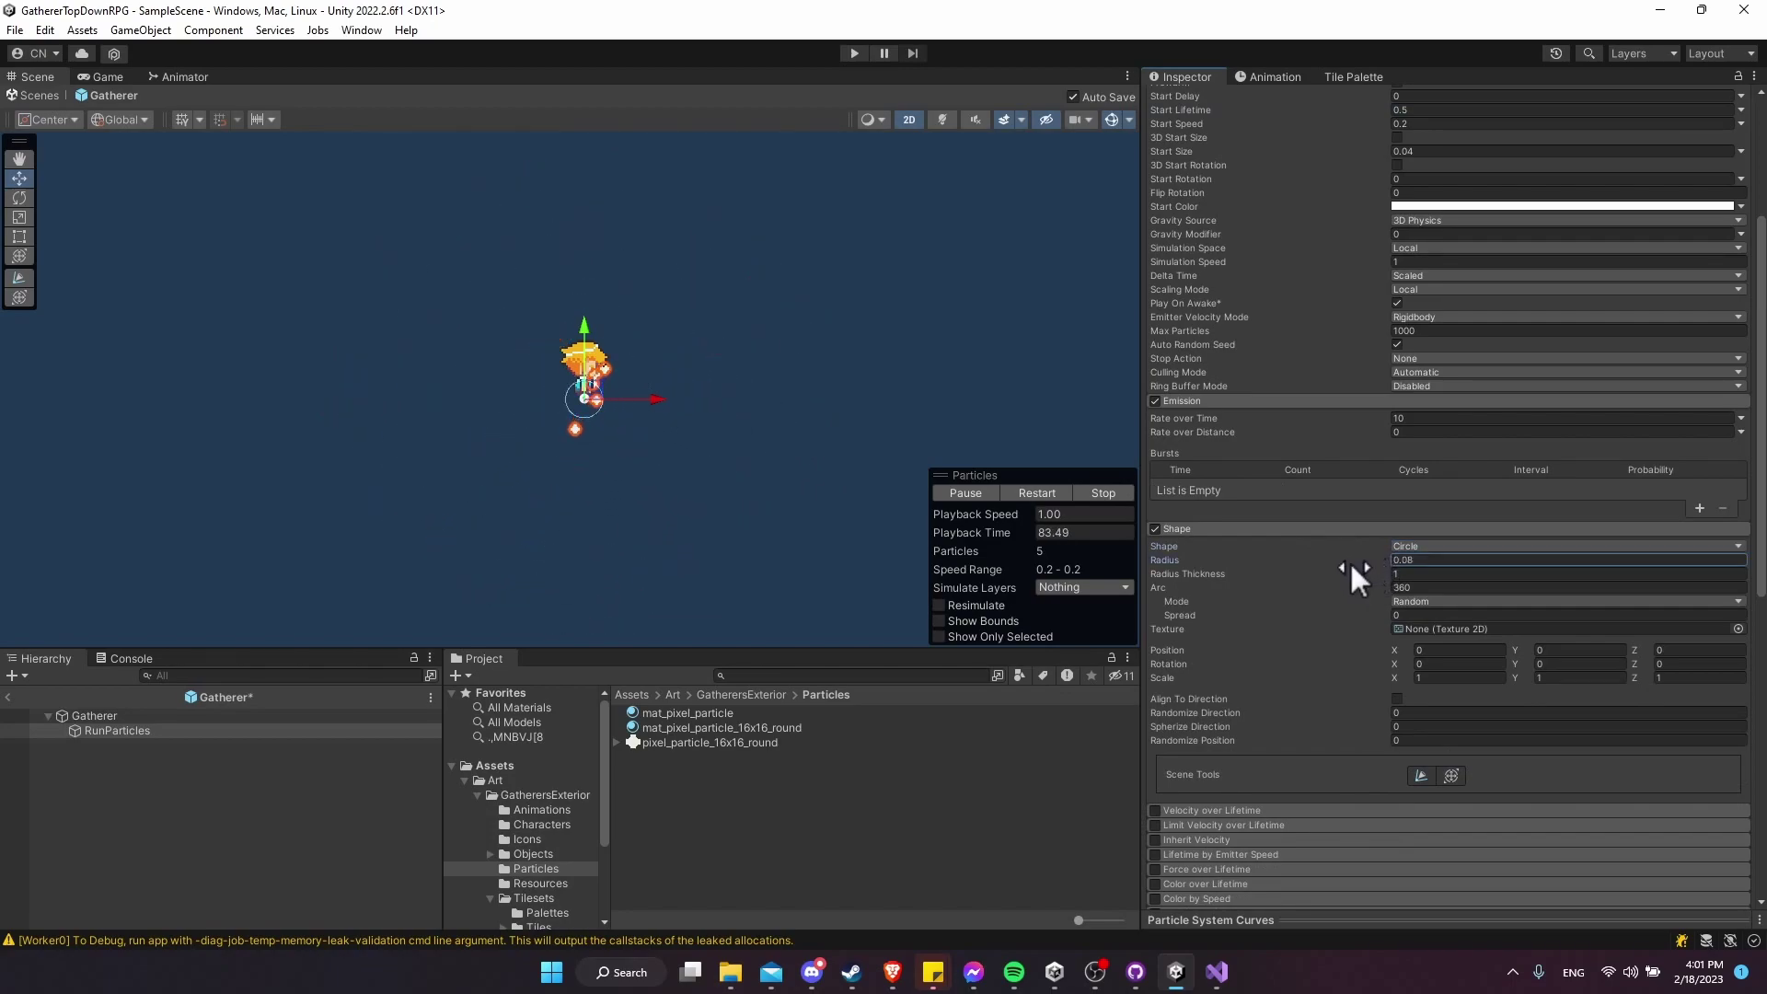
{"action": "scroll", "coordinate": [569, 399], "scroll_direction": "up", "scroll_amount": 10}
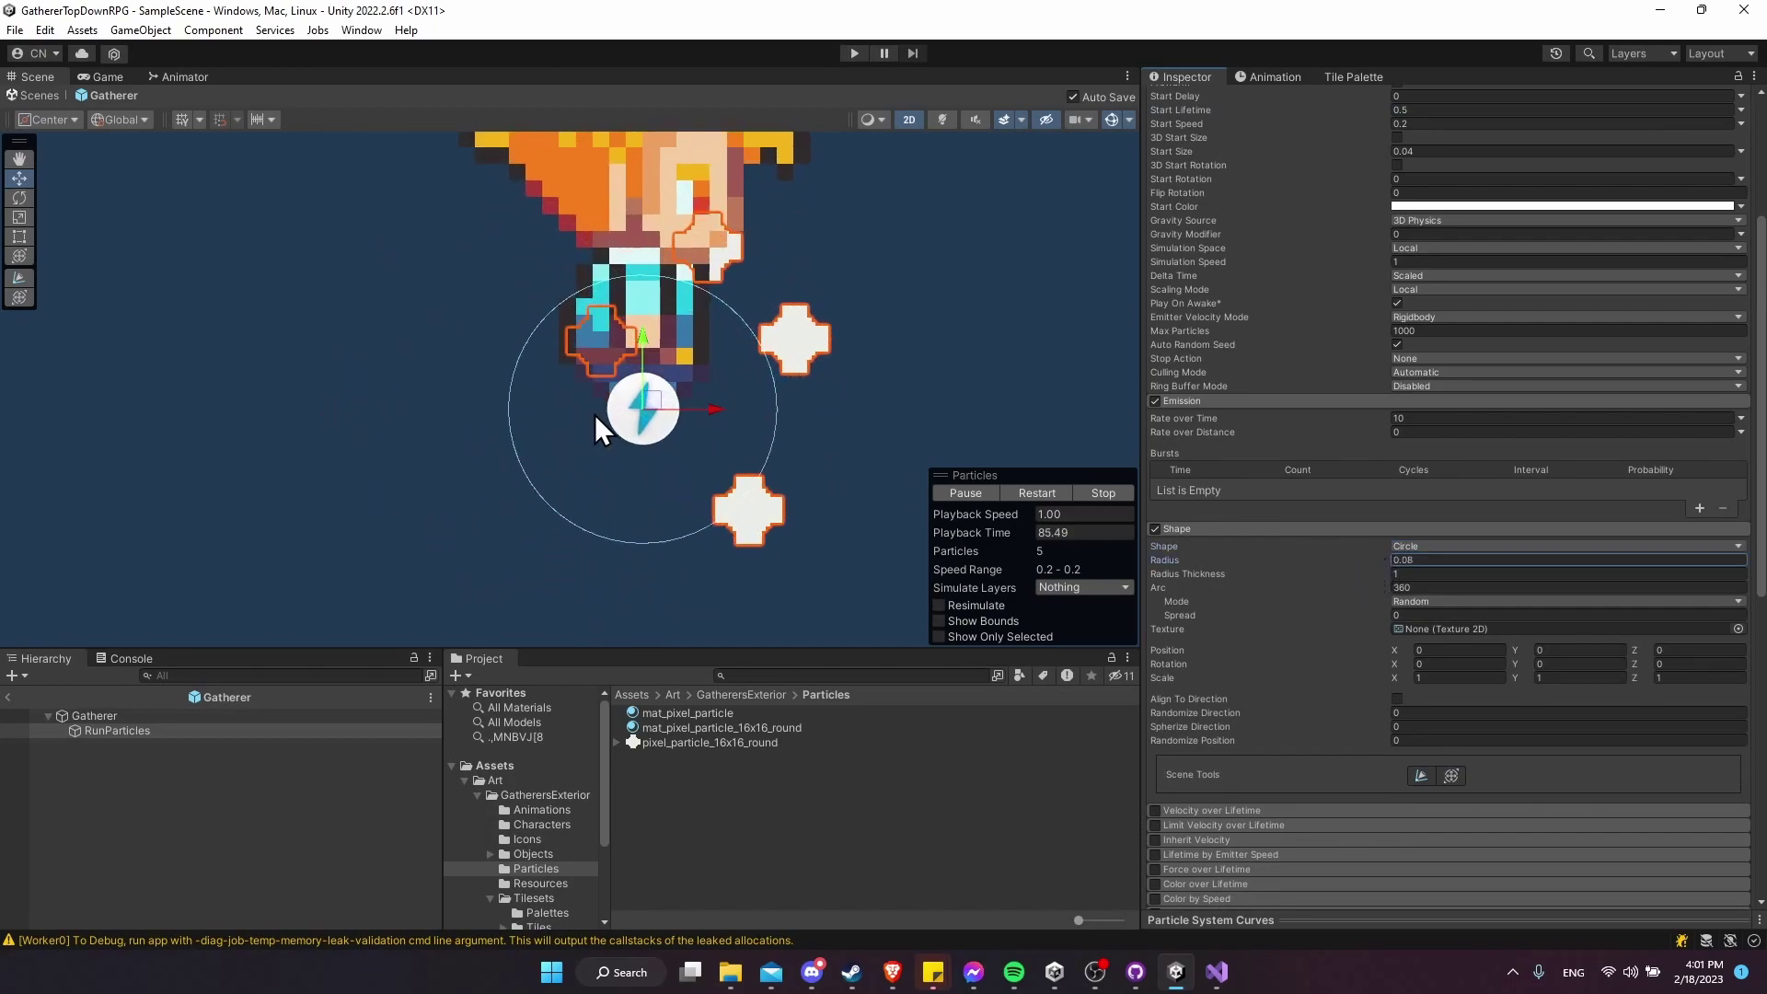
{"action": "scroll", "coordinate": [638, 412], "scroll_direction": "up", "scroll_amount": 3}
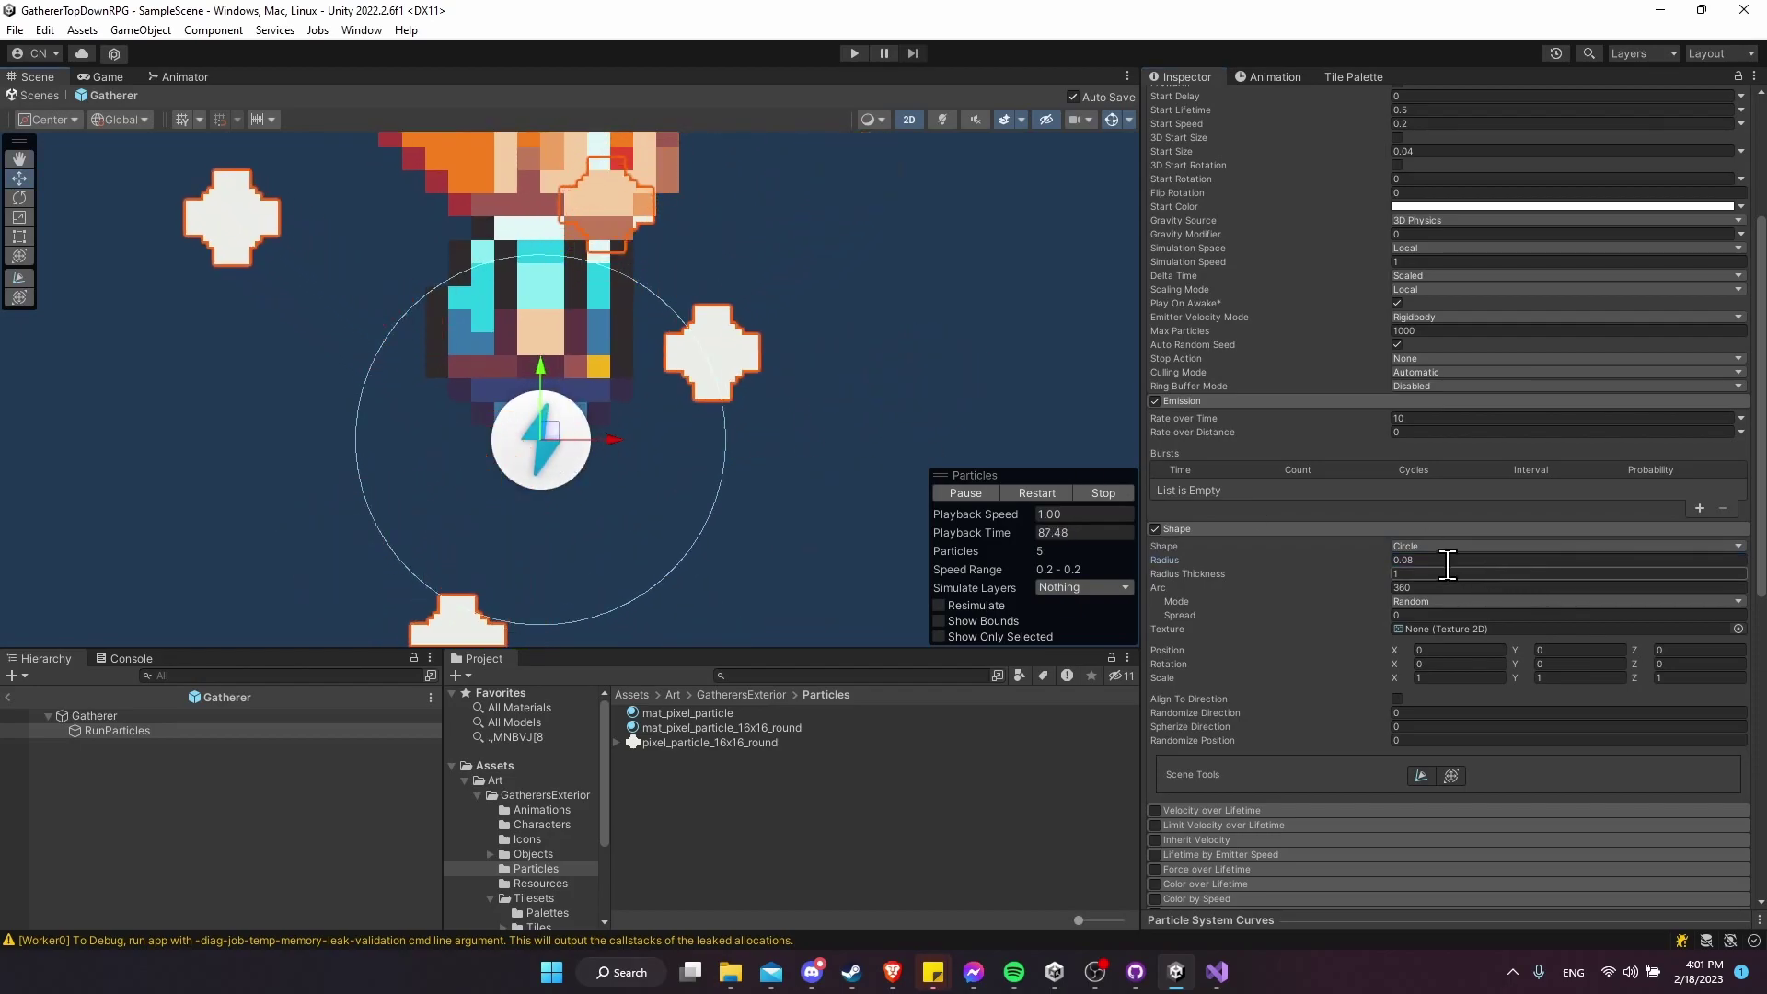
{"action": "left_click_drag", "start_coordinate": [1378, 556], "coordinate": [1373, 560]}
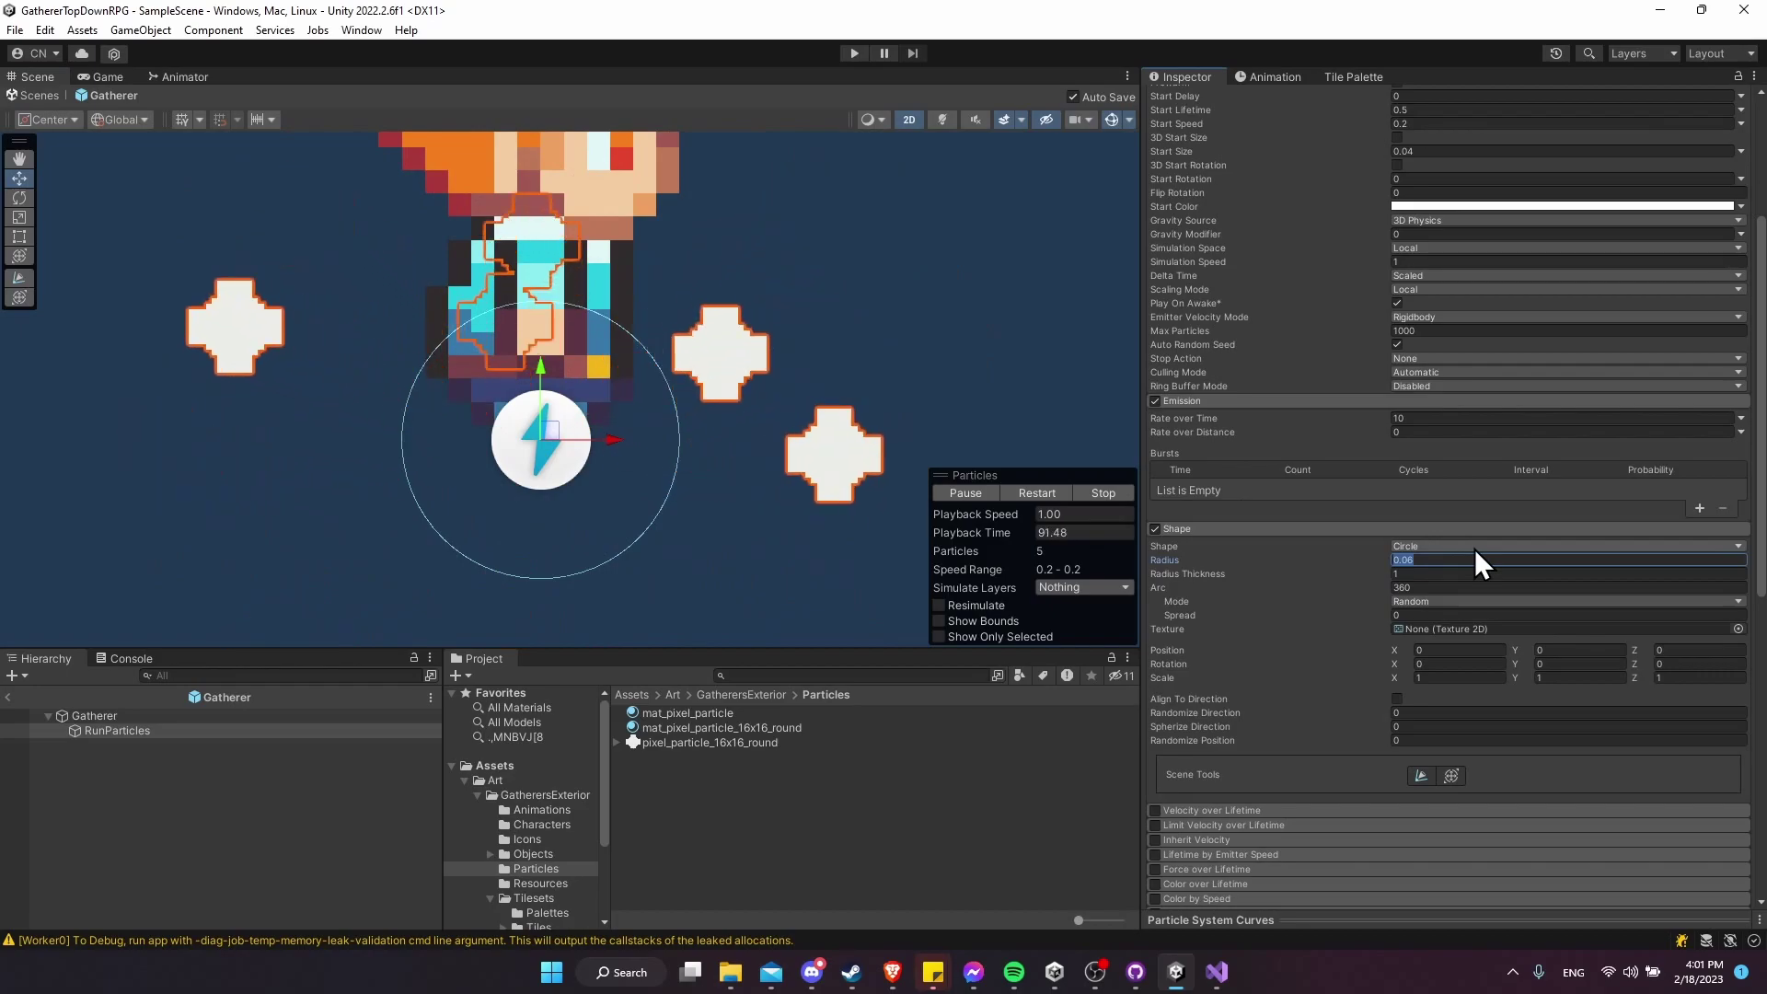
{"action": "type", "text": "0.04"}
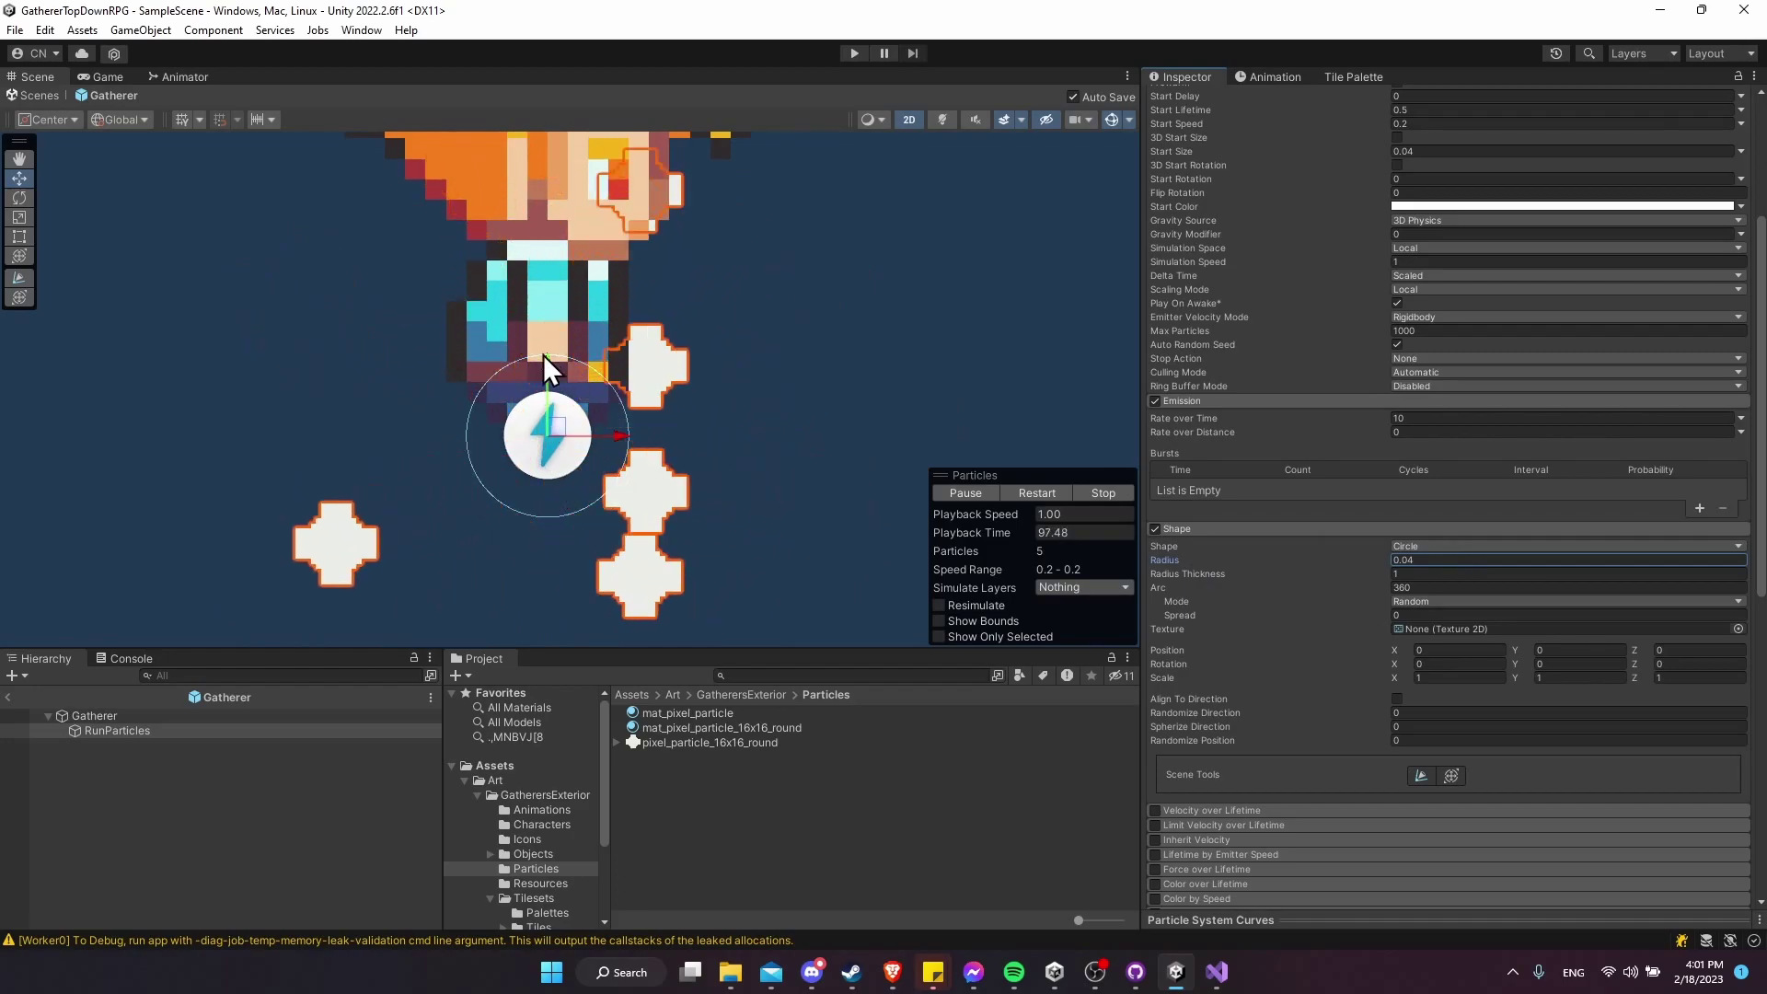
Enable the Inherit Velocity module of RunParticles with its Mode kept at Initial.
{"action": "scroll", "coordinate": [578, 363], "scroll_direction": "down", "scroll_amount": 7}
{"action": "middle_click_drag", "start_coordinate": [695, 422], "coordinate": [745, 450]}
{"action": "scroll", "coordinate": [748, 508], "scroll_direction": "down", "scroll_amount": 7}
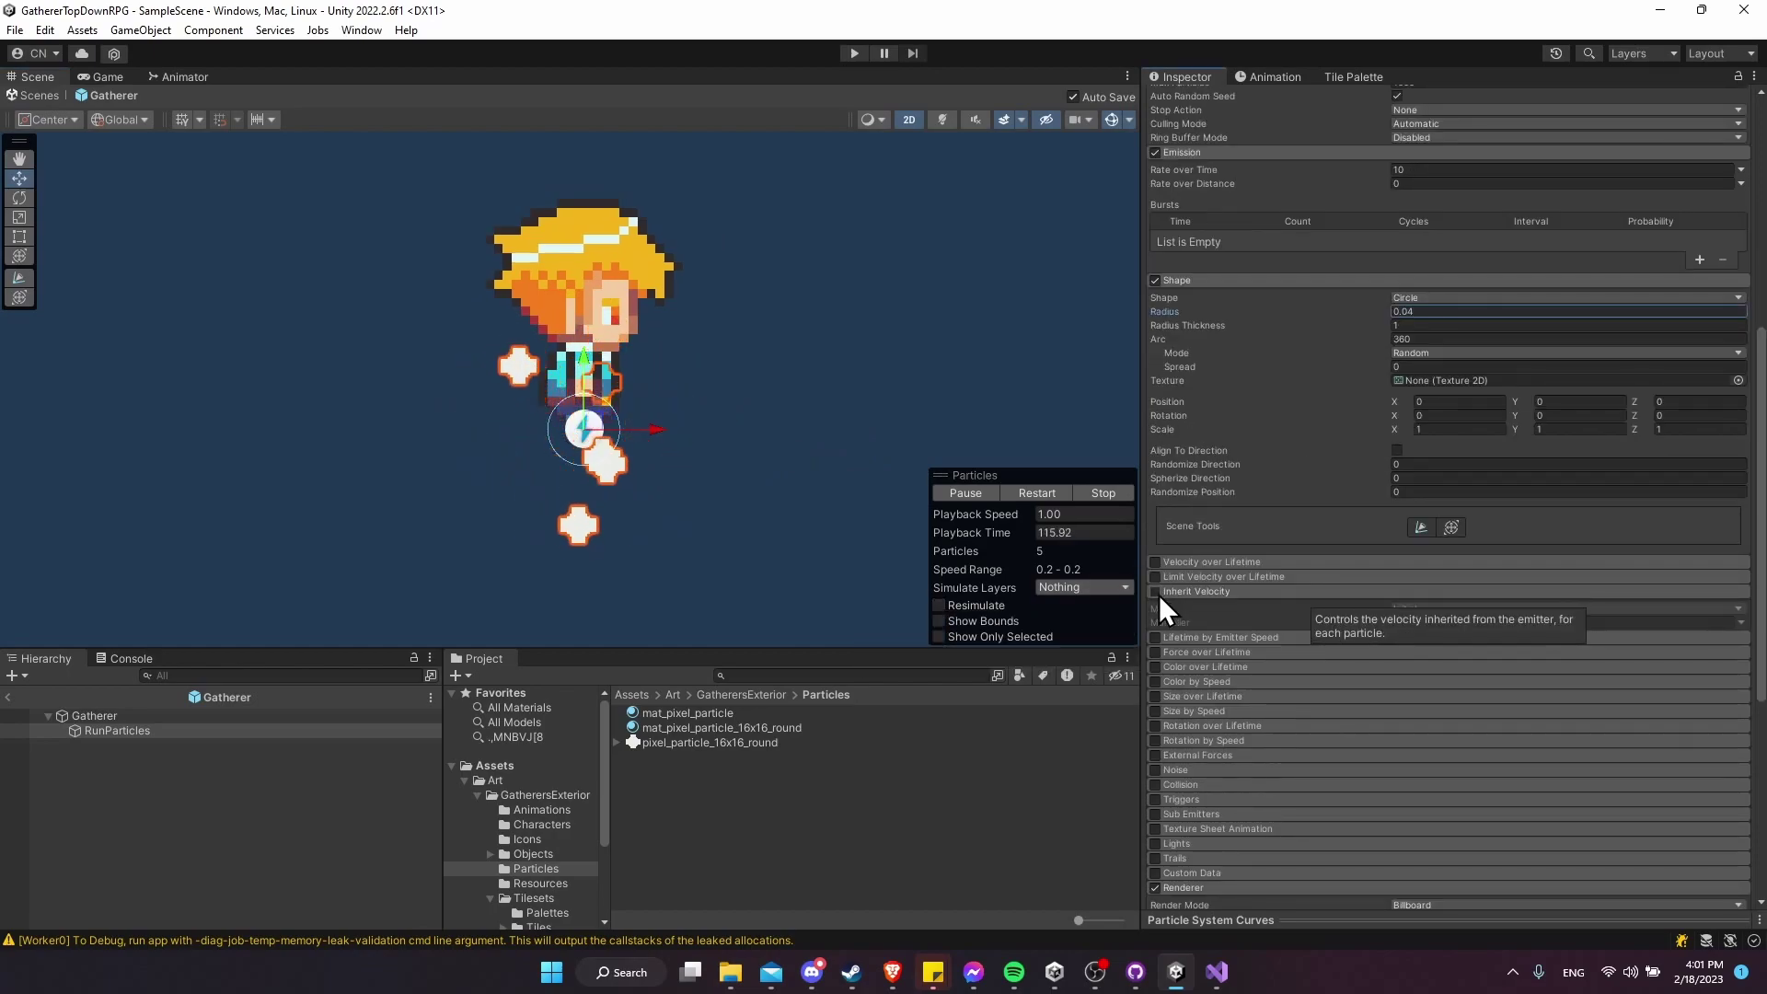
{"action": "left_click", "coordinate": [1157, 593]}
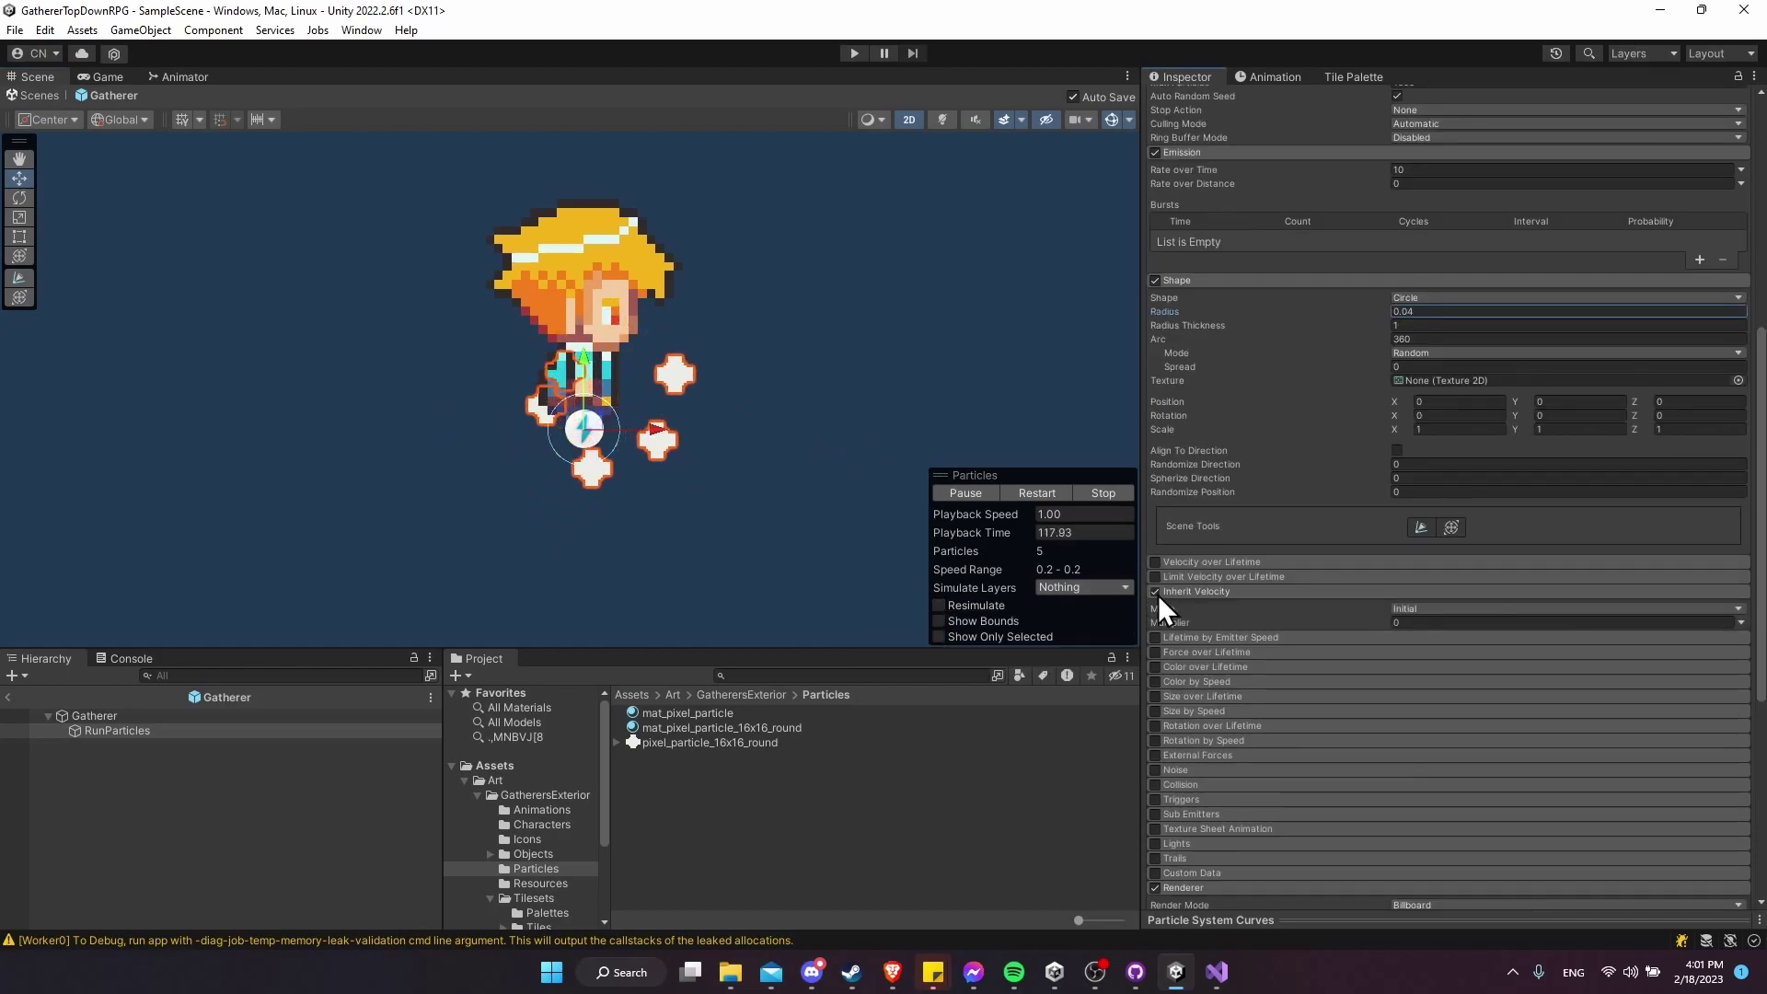
{"action": "left_click", "coordinate": [1412, 610]}
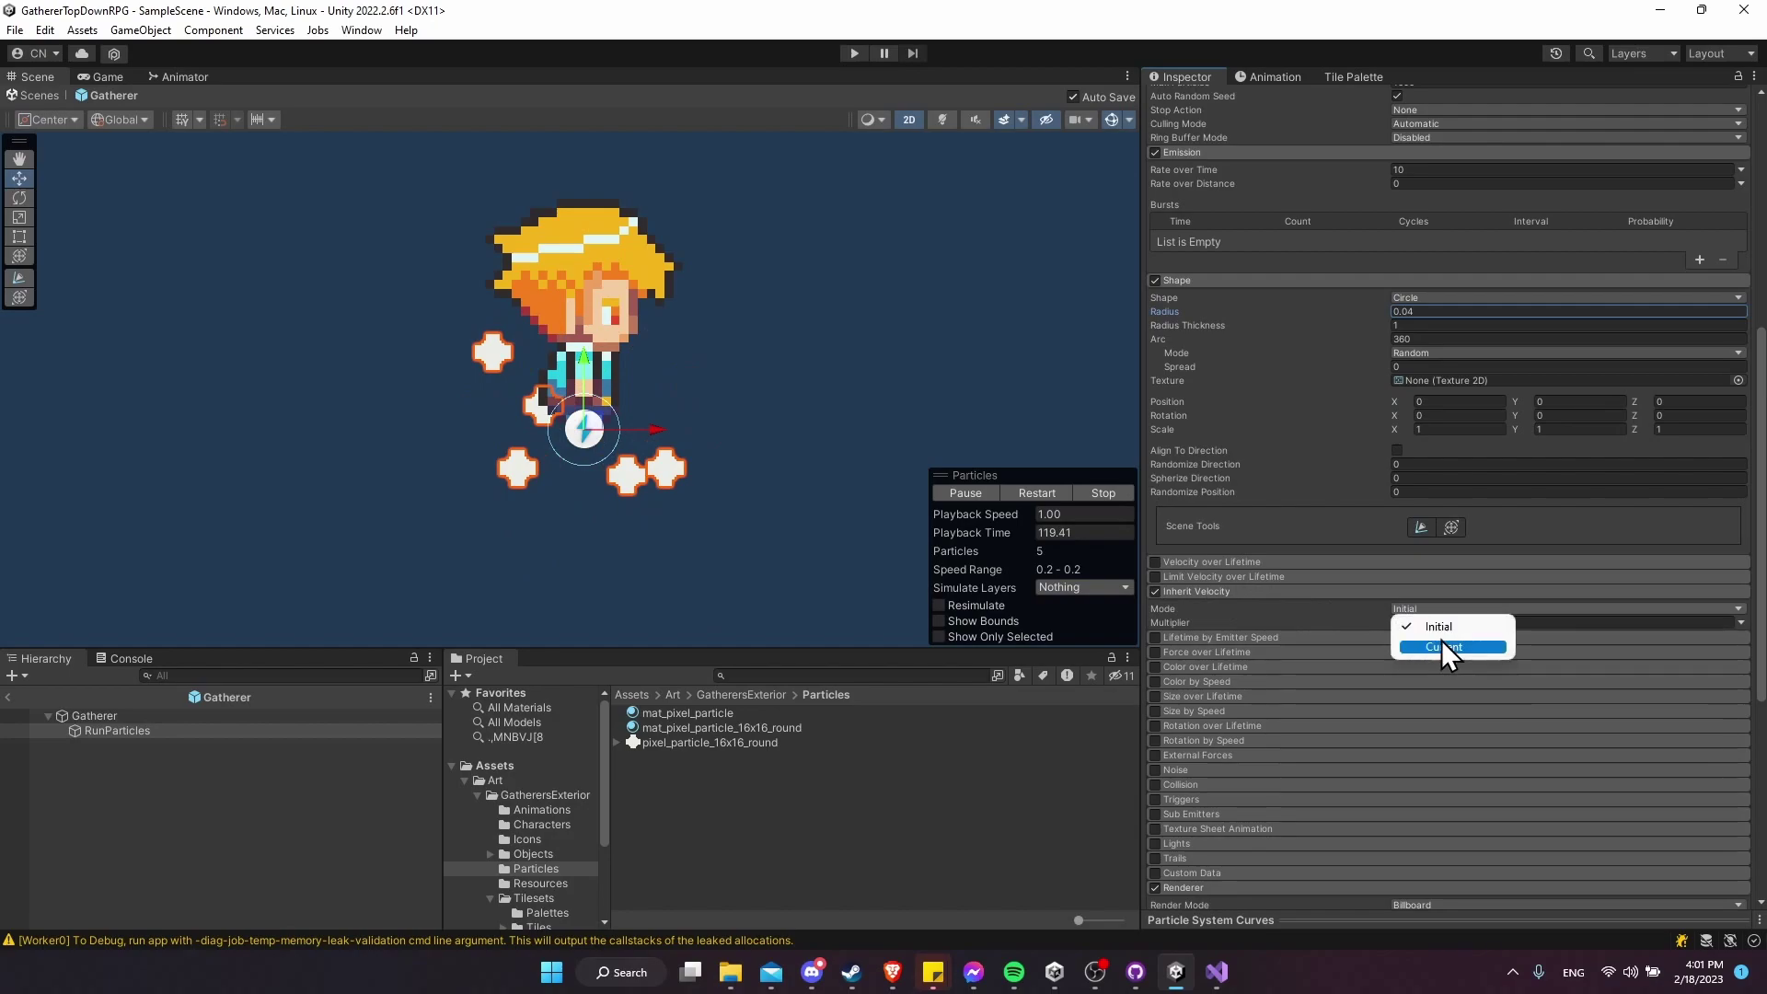
{"action": "left_click", "coordinate": [1443, 611]}
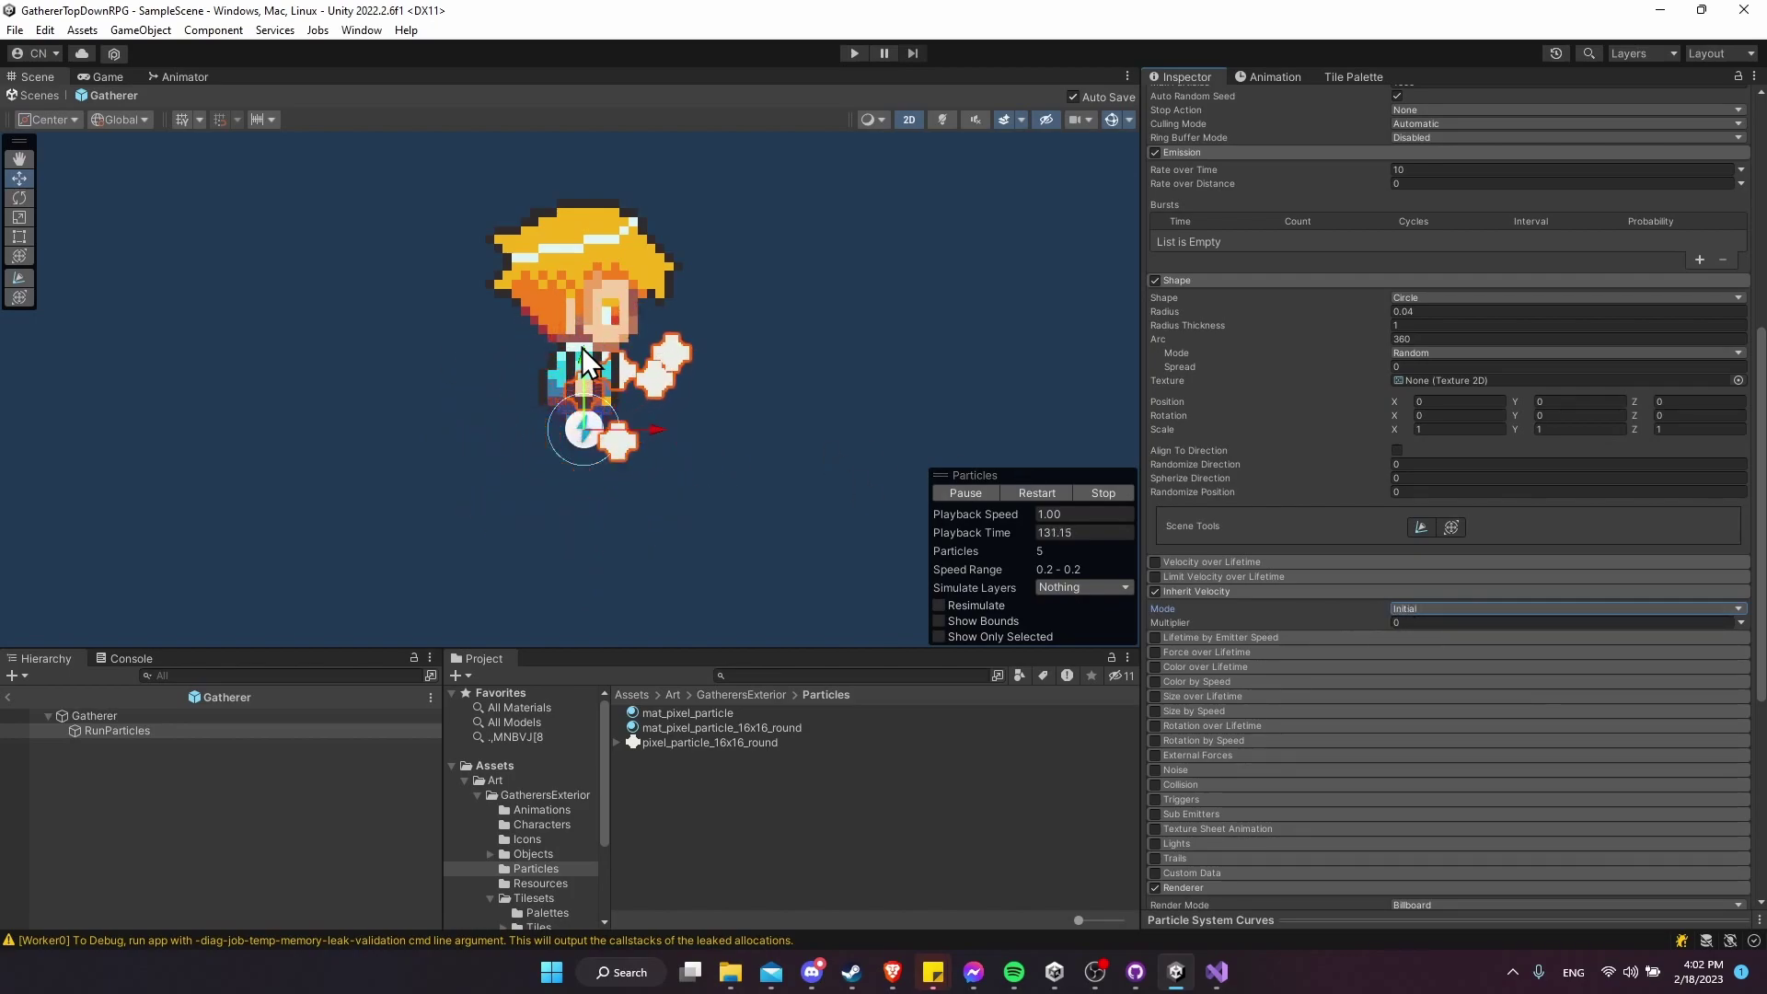
Set the Inherit Velocity Multiplier of RunParticles to -0.25.
{"action": "left_click", "coordinate": [1433, 622]}
{"action": "type", "text": "-0.25"}
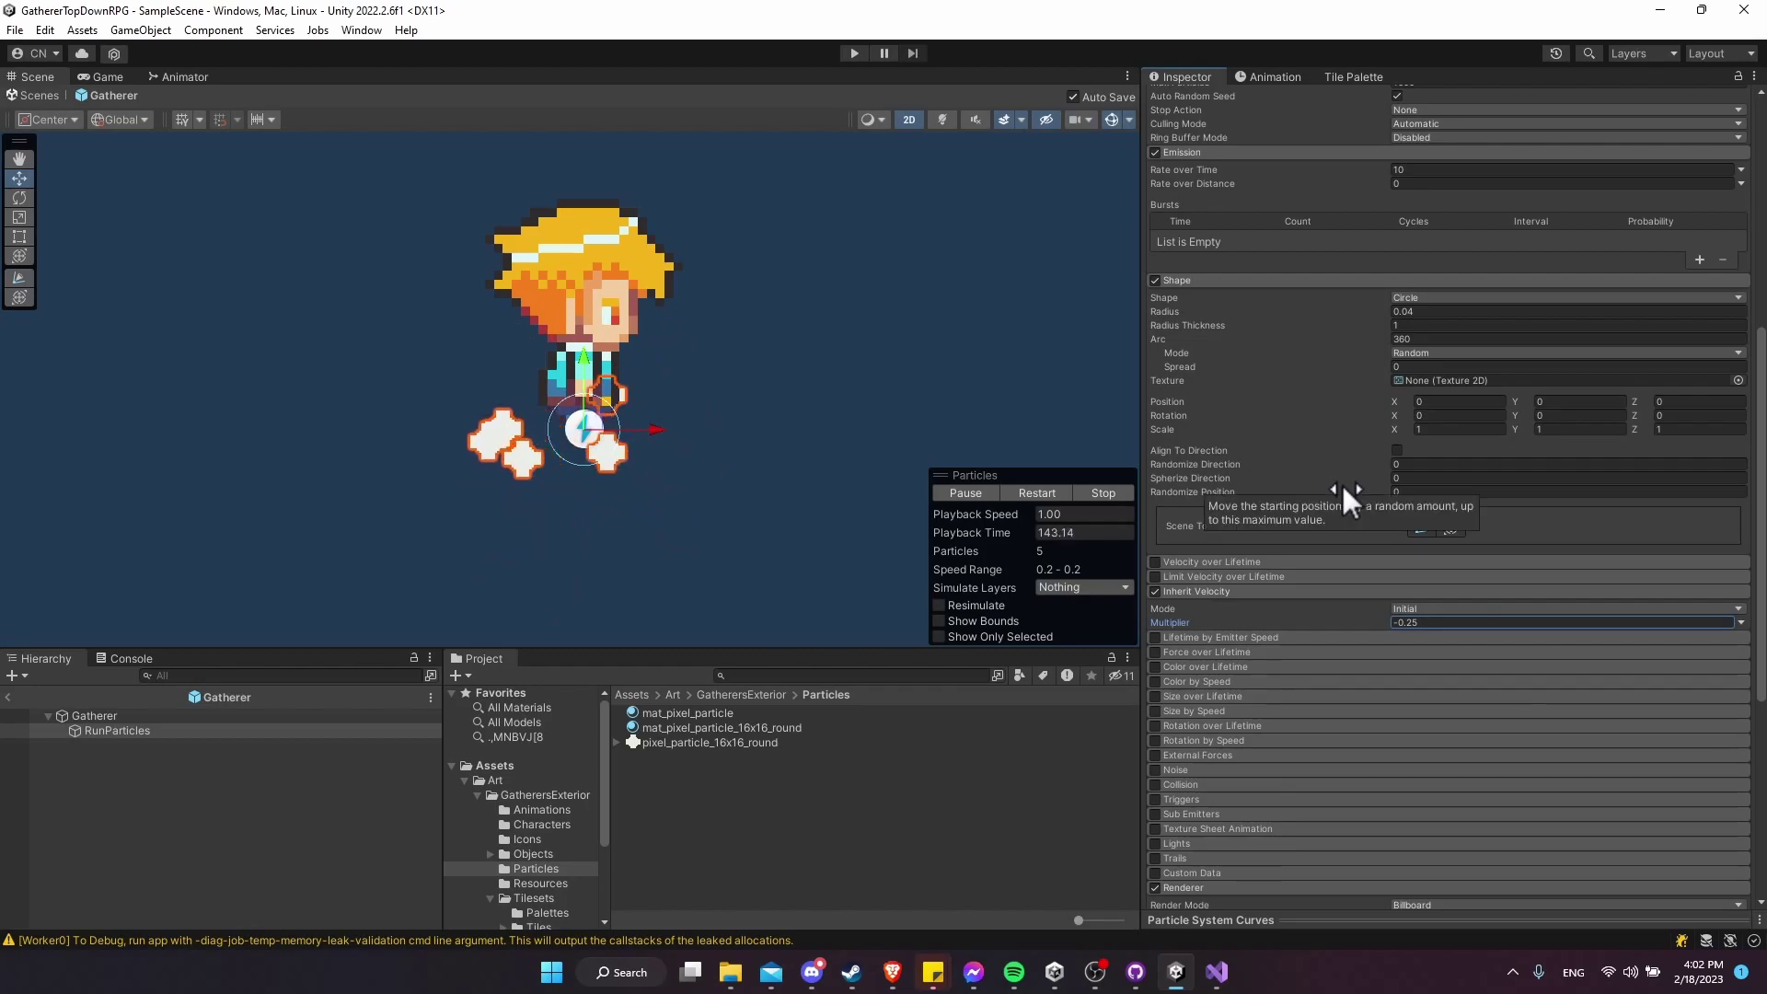
Set the Start Speed of RunParticles to 0 in its main particle settings.
{"action": "scroll", "coordinate": [1342, 485], "scroll_direction": "up", "scroll_amount": 1}
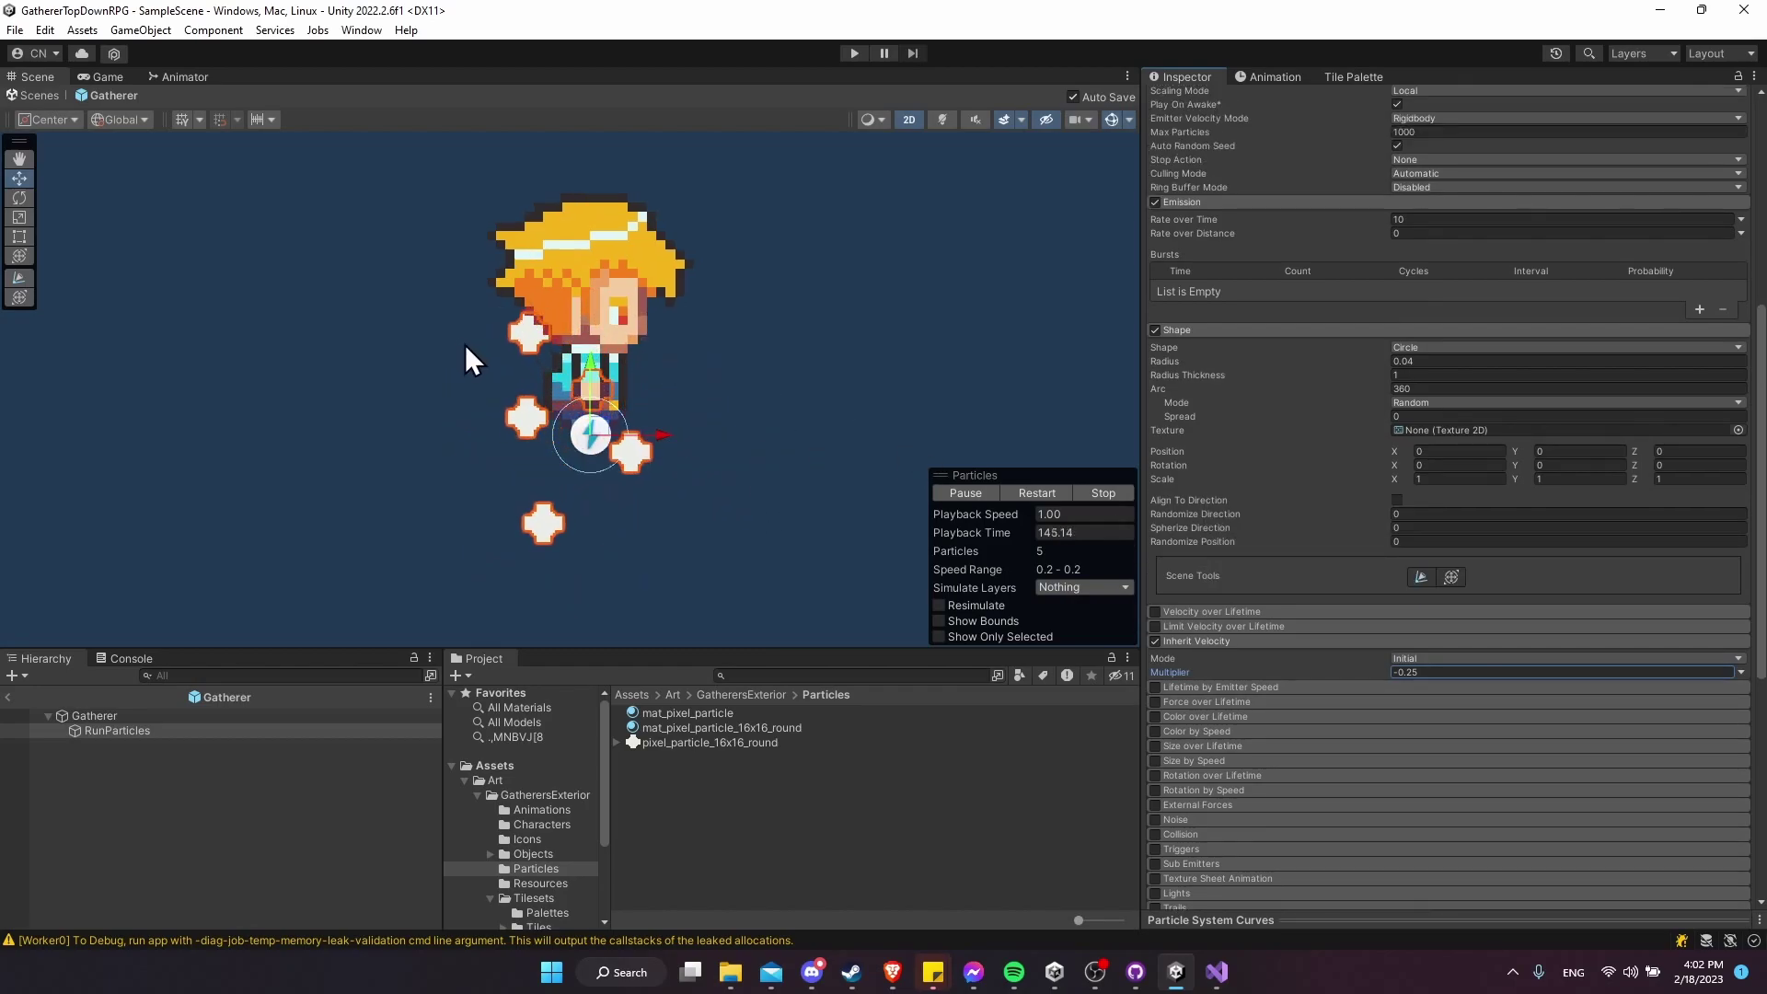
{"action": "scroll", "coordinate": [1362, 442], "scroll_direction": "up", "scroll_amount": 3}
{"action": "scroll", "coordinate": [1350, 434], "scroll_direction": "up", "scroll_amount": 4}
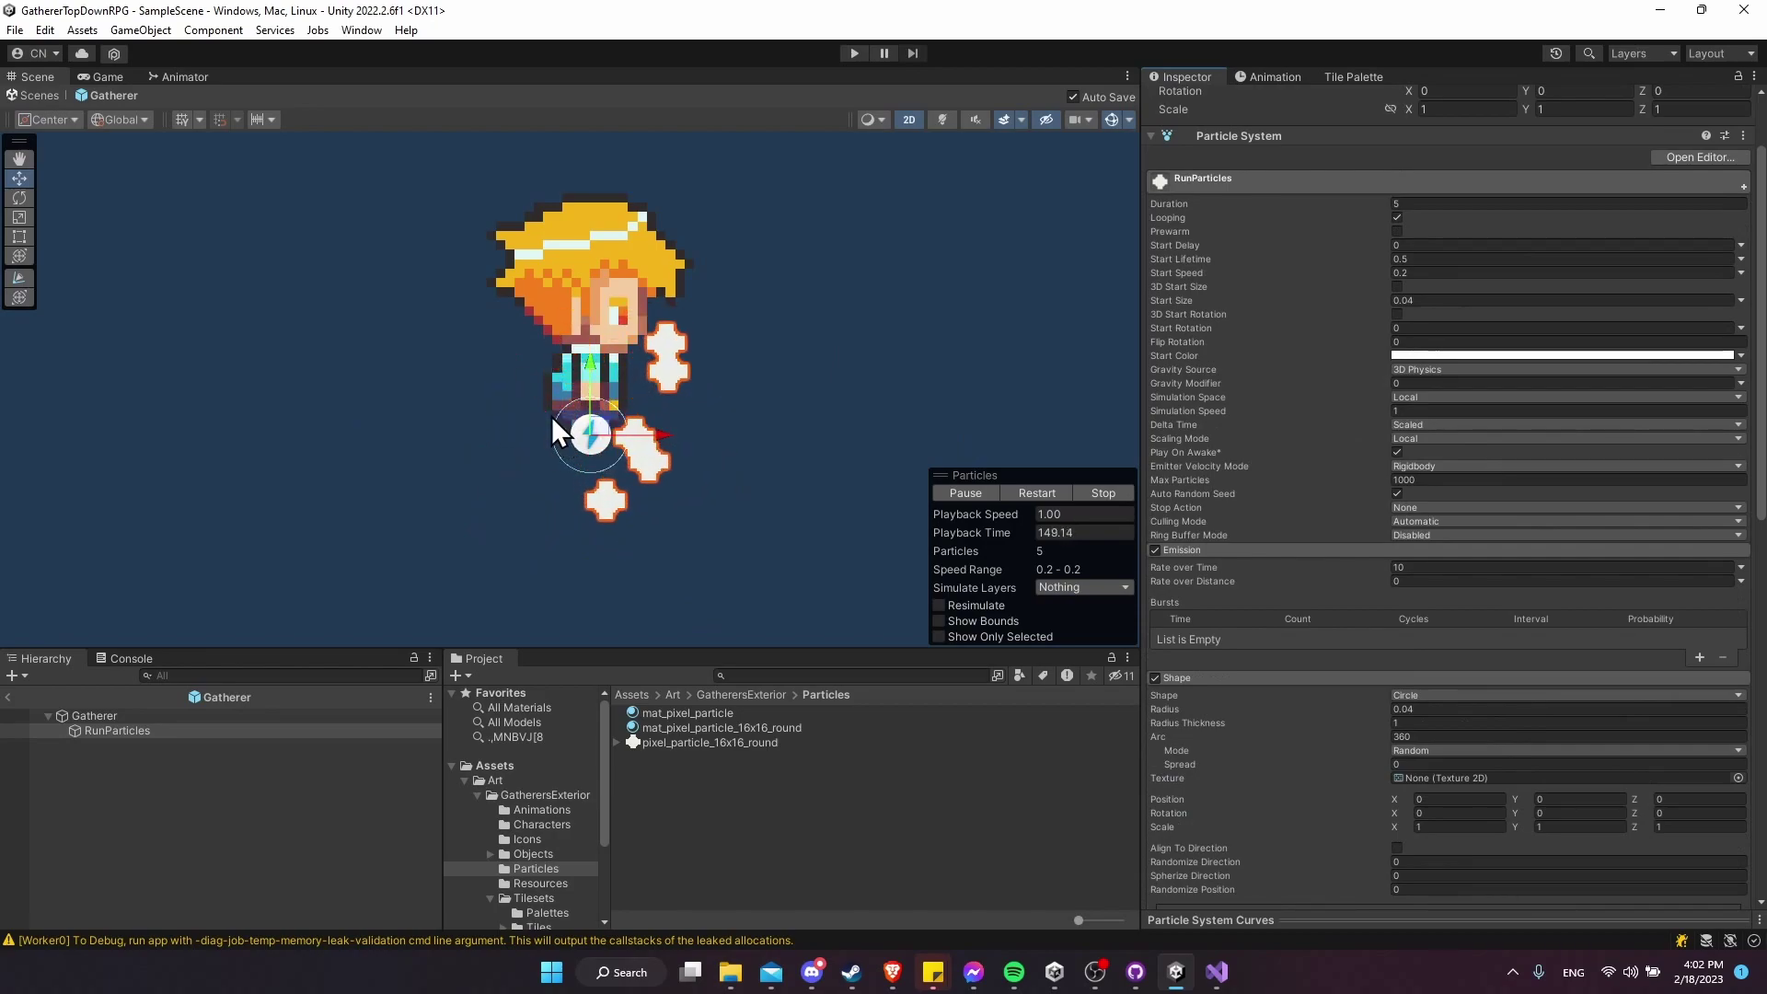
{"action": "left_click", "coordinate": [1450, 273]}
{"action": "type", "text": "0"}
In the Emission module of RunParticles, set Rate over Time to 0 and Rate over Distance to 10.
{"action": "scroll", "coordinate": [1399, 394], "scroll_direction": "down", "scroll_amount": 5}
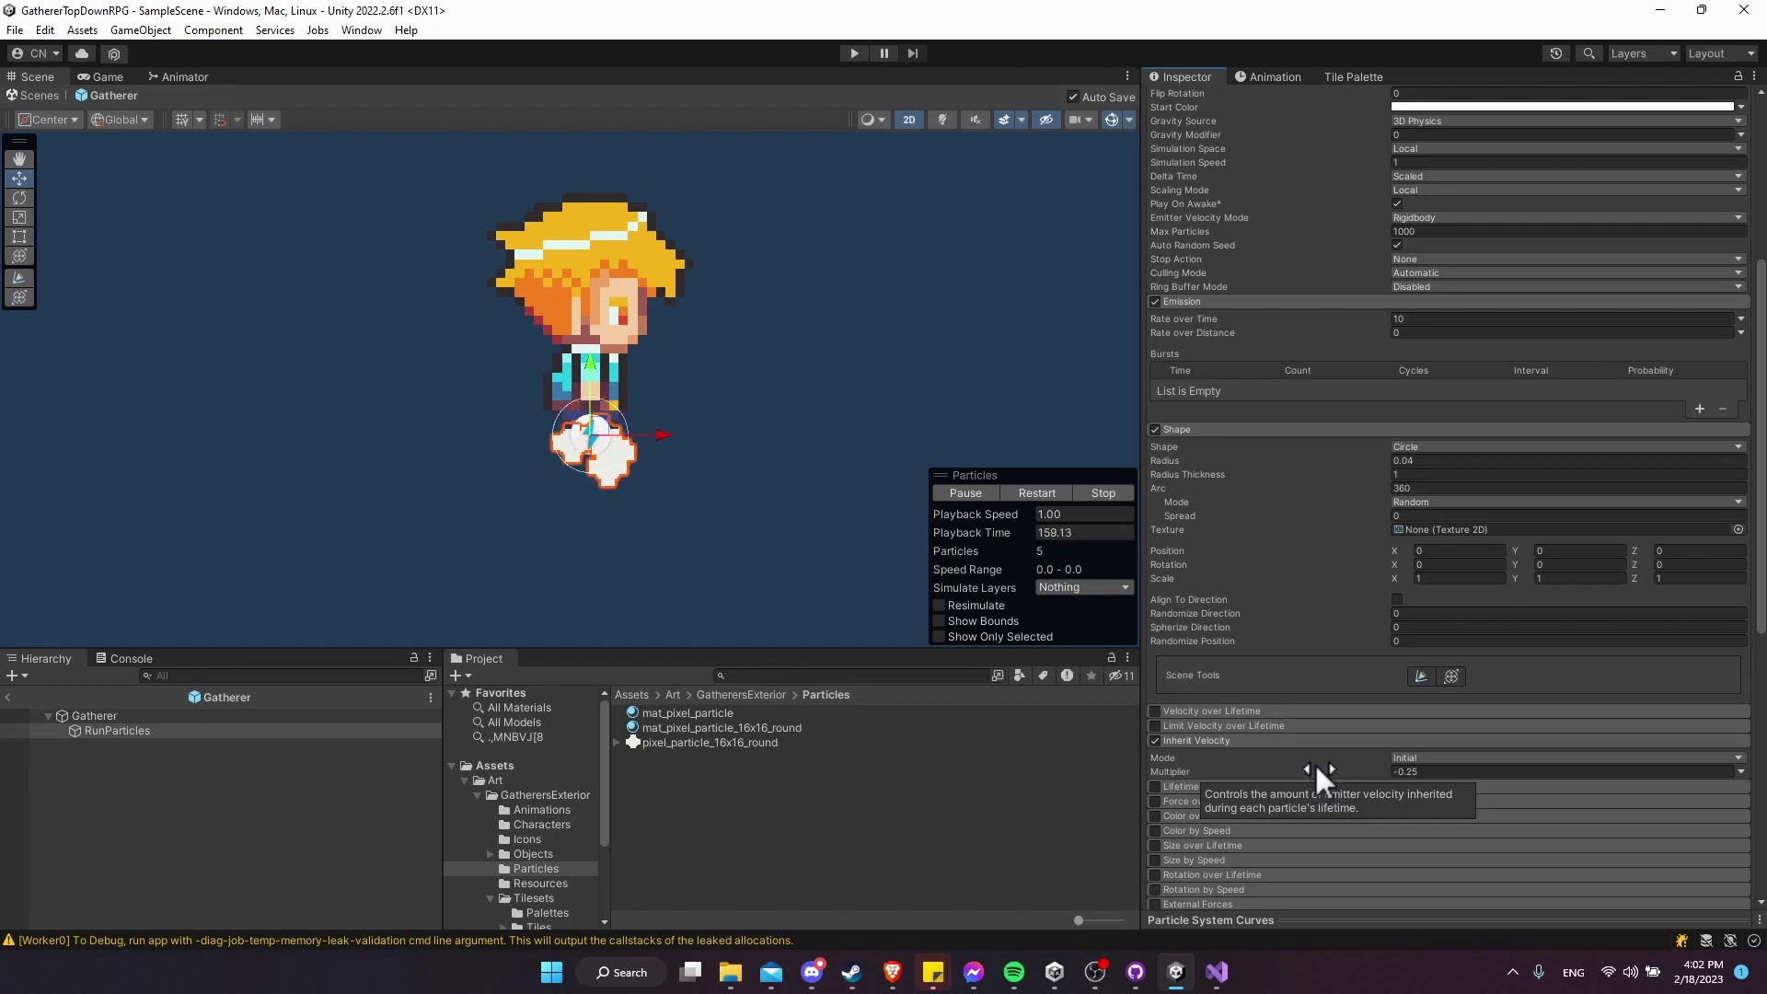
{"action": "scroll", "coordinate": [579, 390], "scroll_direction": "up", "scroll_amount": 2}
{"action": "middle_click_drag", "start_coordinate": [613, 439], "coordinate": [655, 397]}
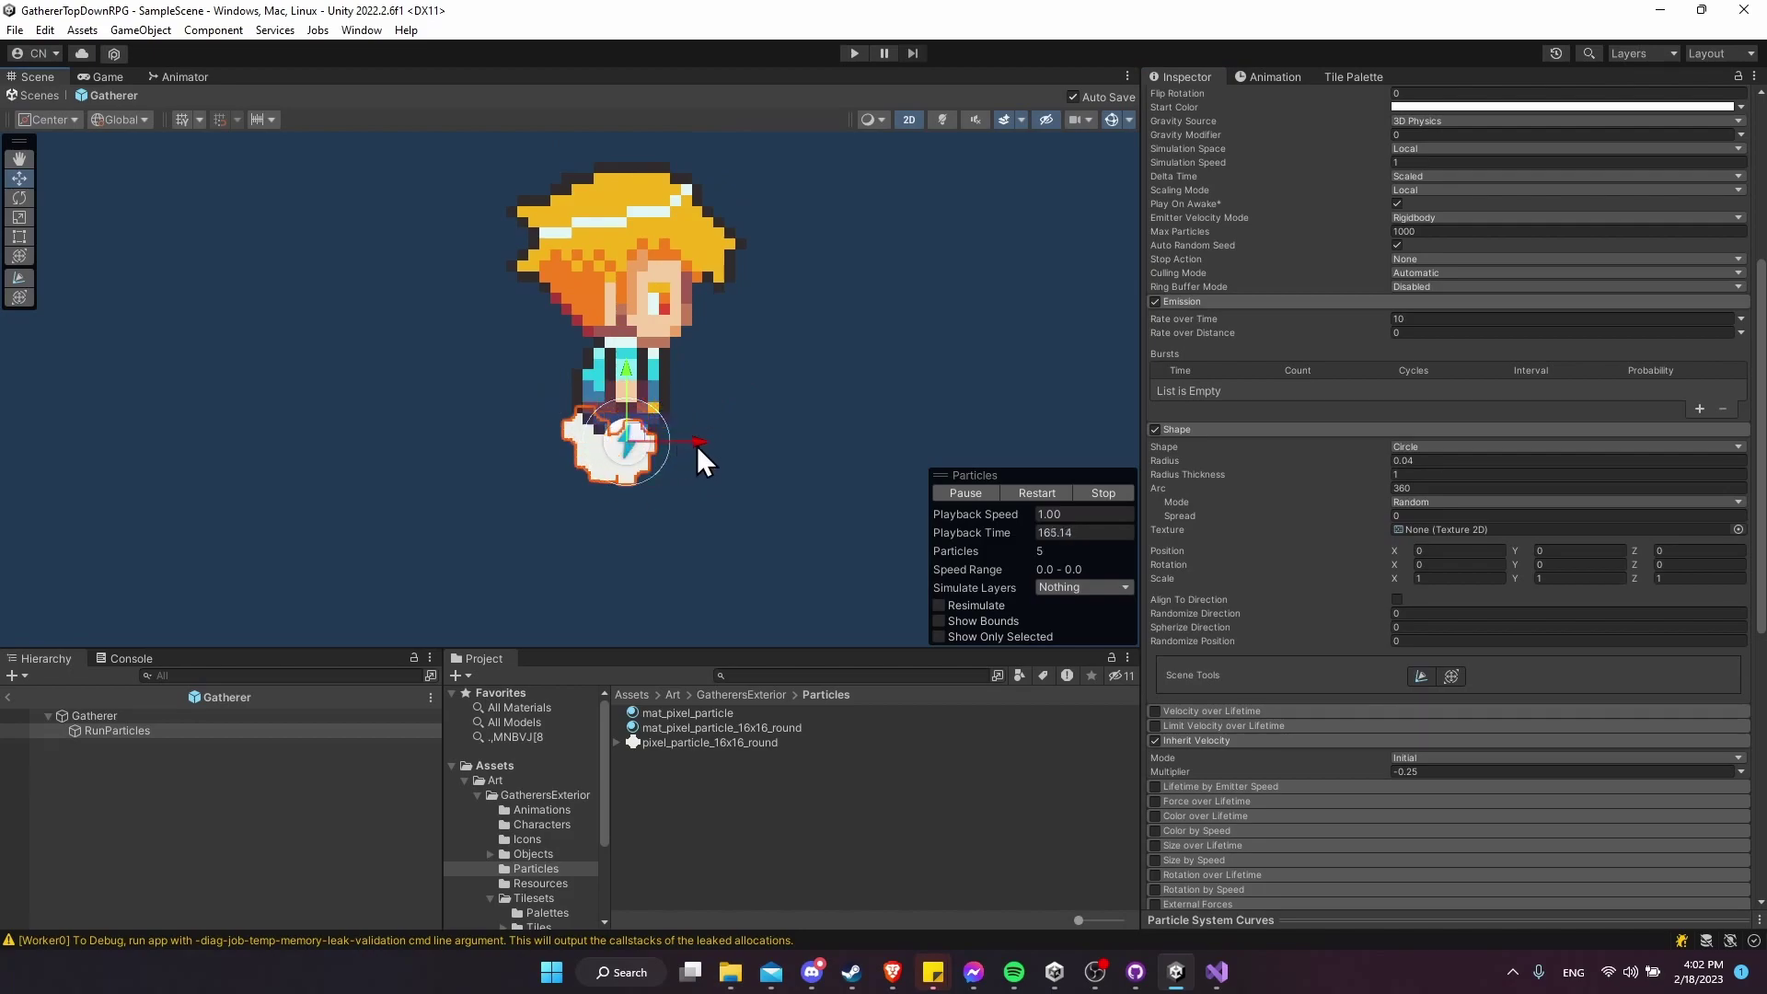
{"action": "scroll", "coordinate": [1316, 603], "scroll_direction": "down", "scroll_amount": 3}
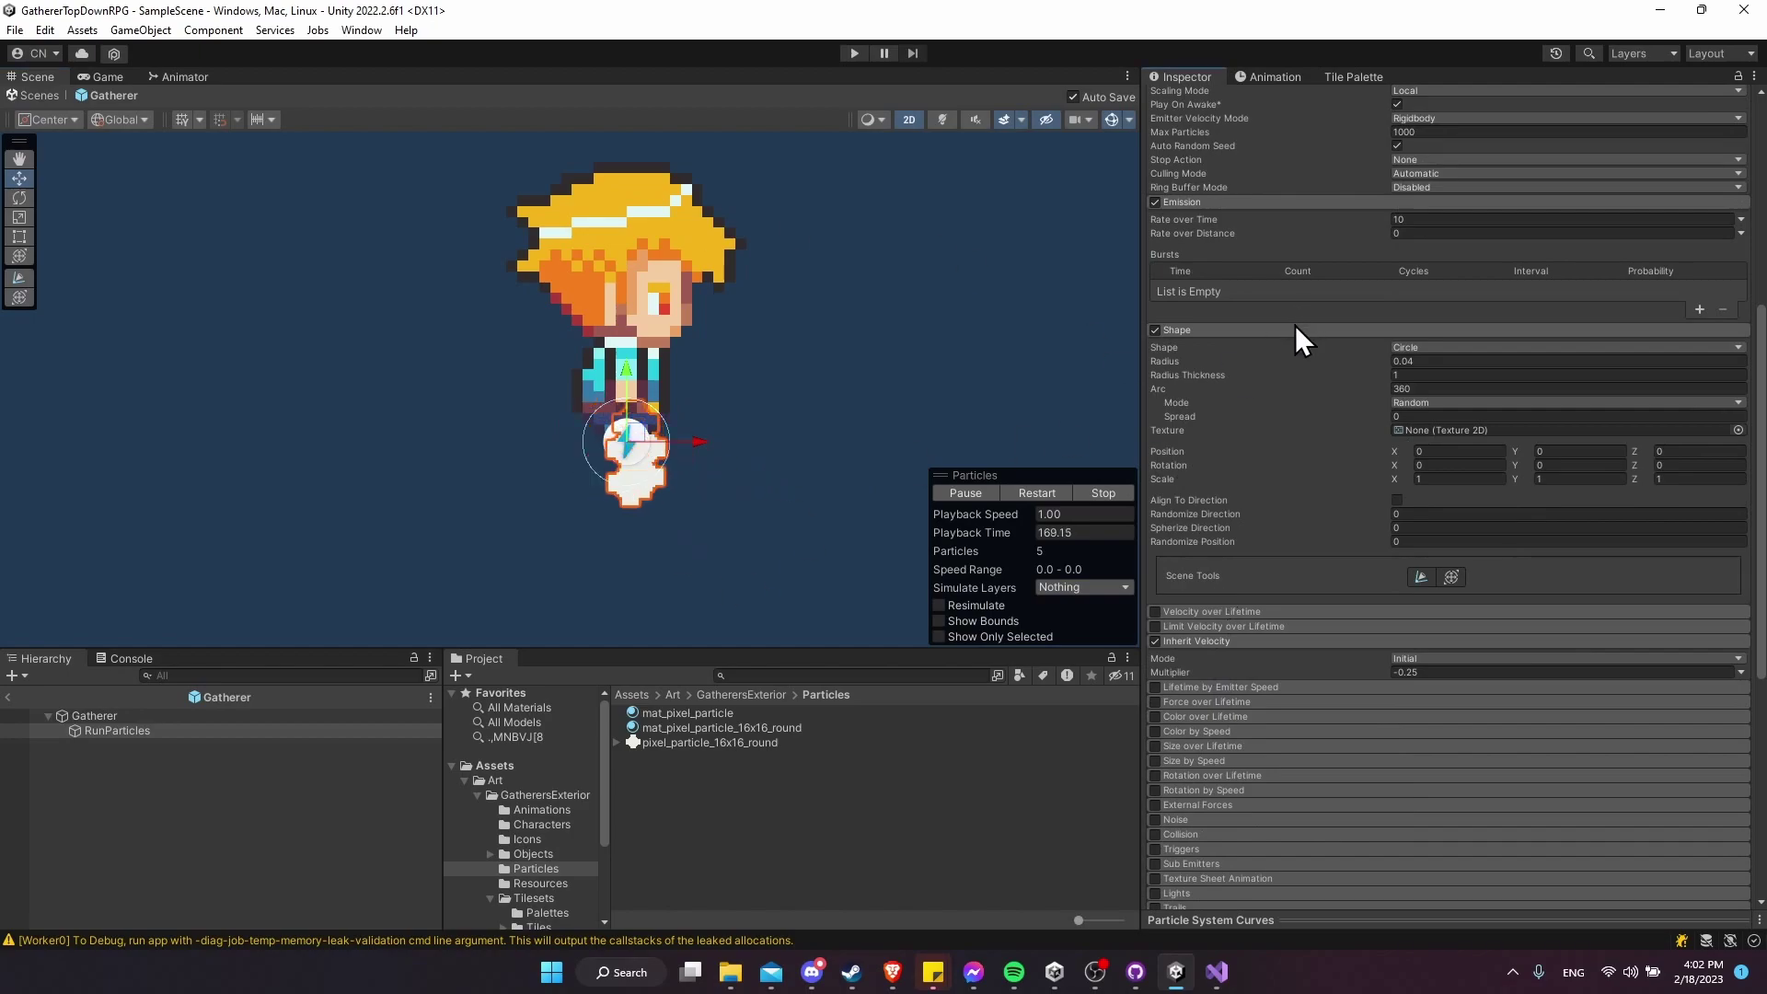
{"action": "scroll", "coordinate": [1241, 268], "scroll_direction": "up", "scroll_amount": 5}
{"action": "left_click", "coordinate": [1422, 369]}
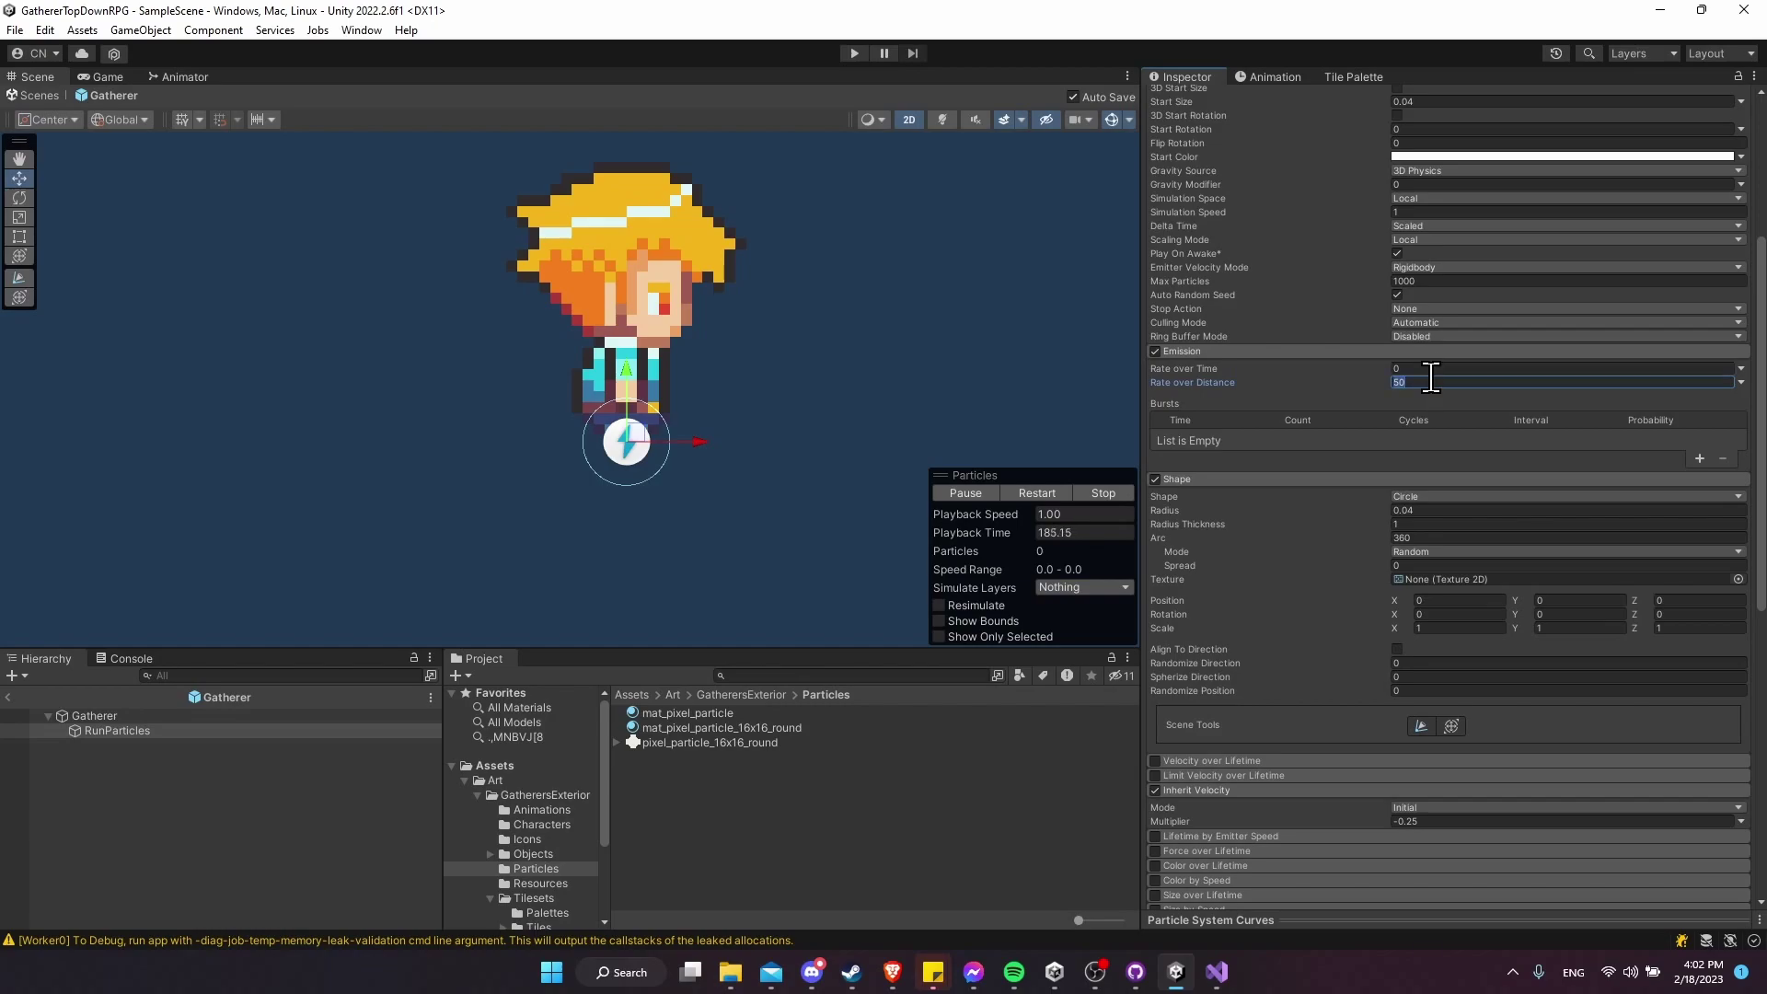
{"action": "scroll", "coordinate": [1255, 306], "scroll_direction": "down", "scroll_amount": 3}
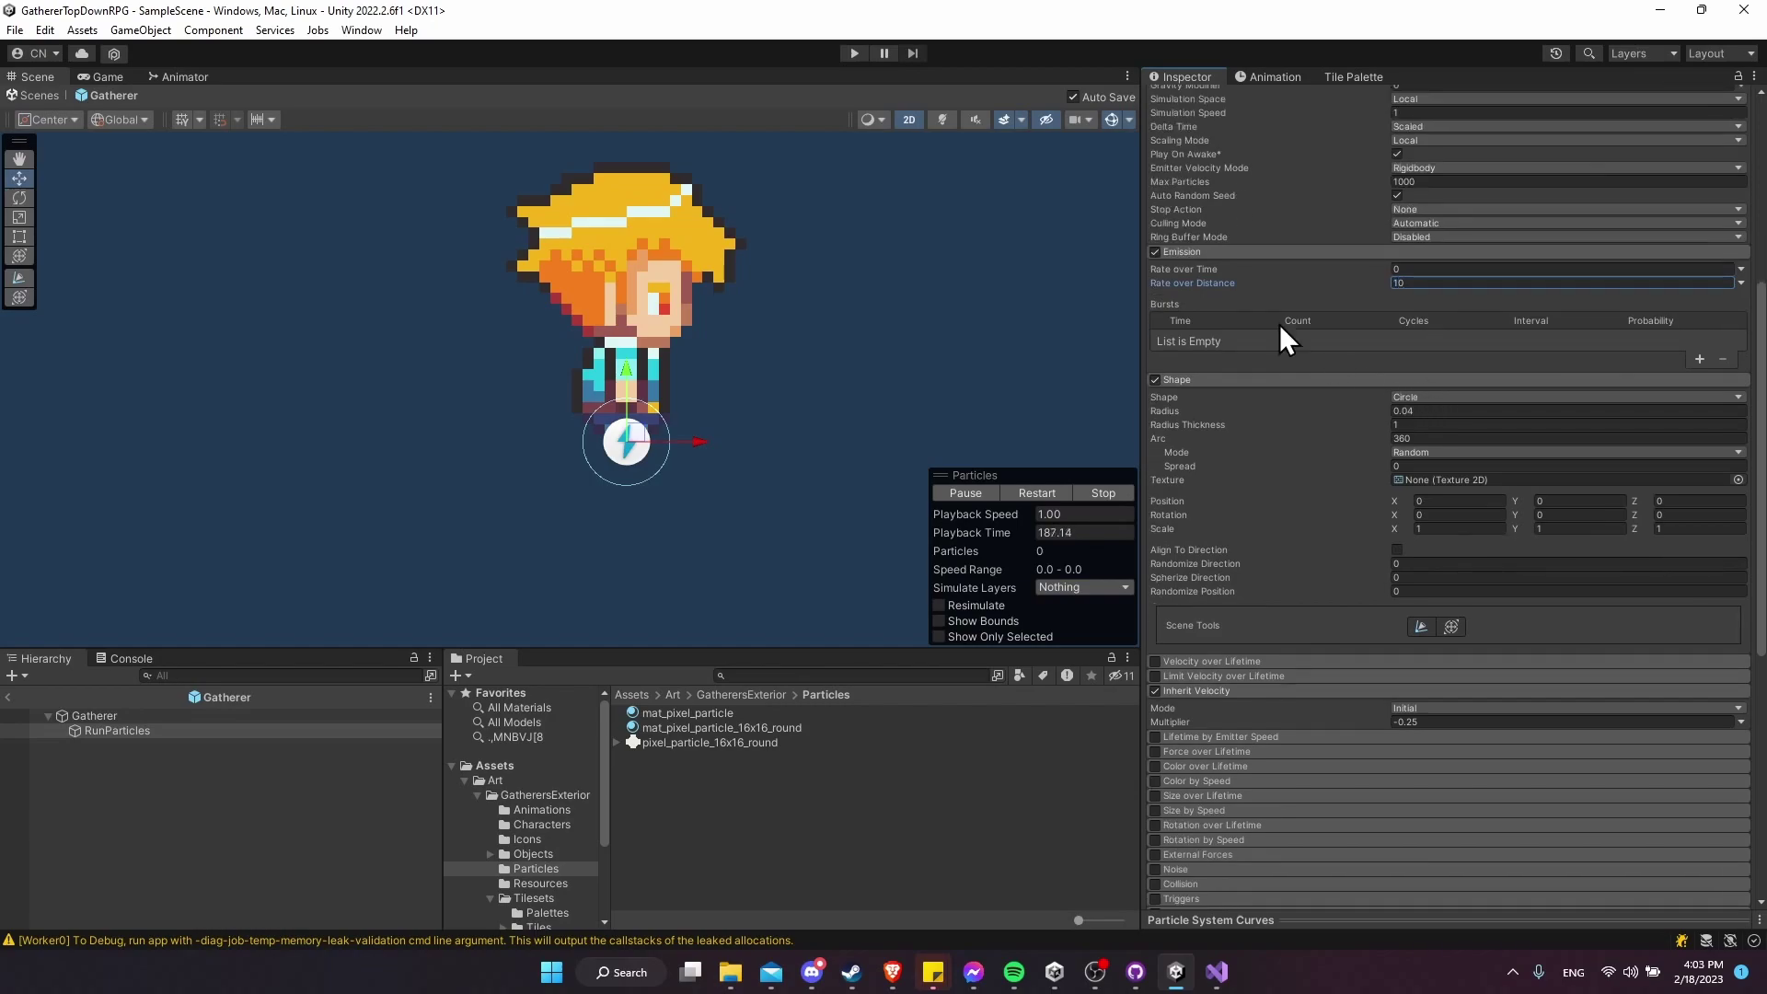
Return from the Gatherer prefab to SampleScene, then expand Gatherer's children and select the Gatherer object.
{"action": "left_click", "coordinate": [8, 697]}
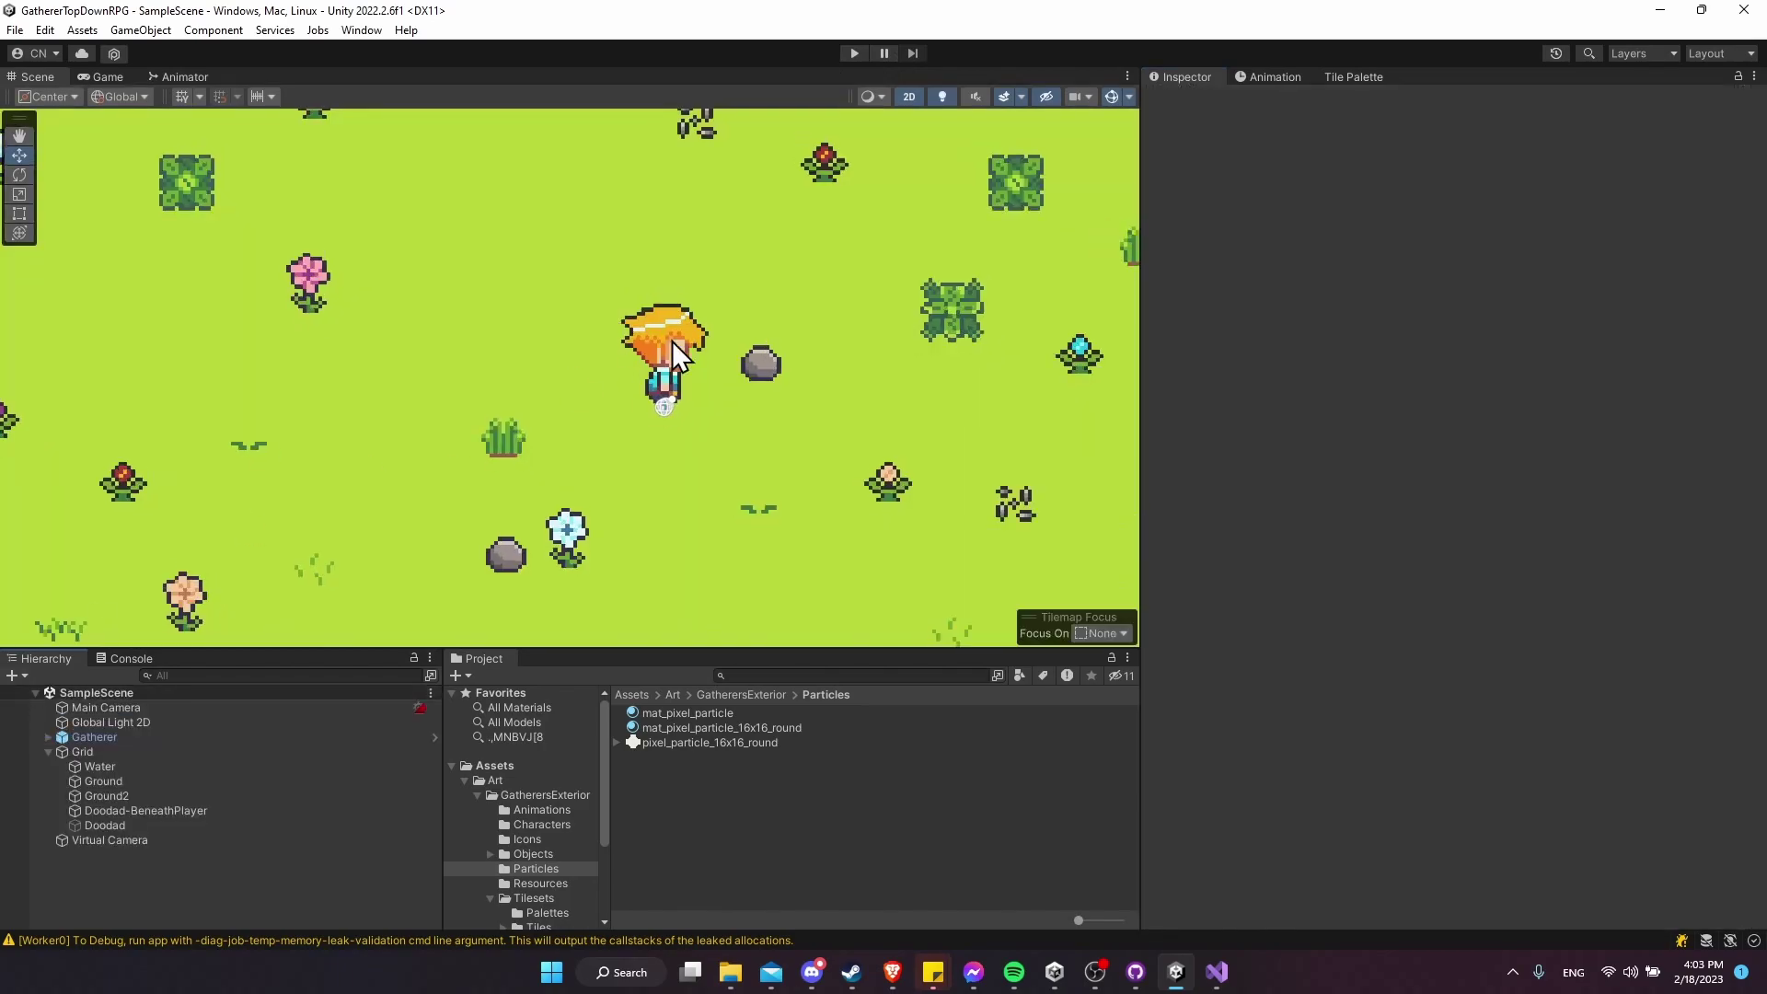
{"action": "left_click", "coordinate": [79, 736]}
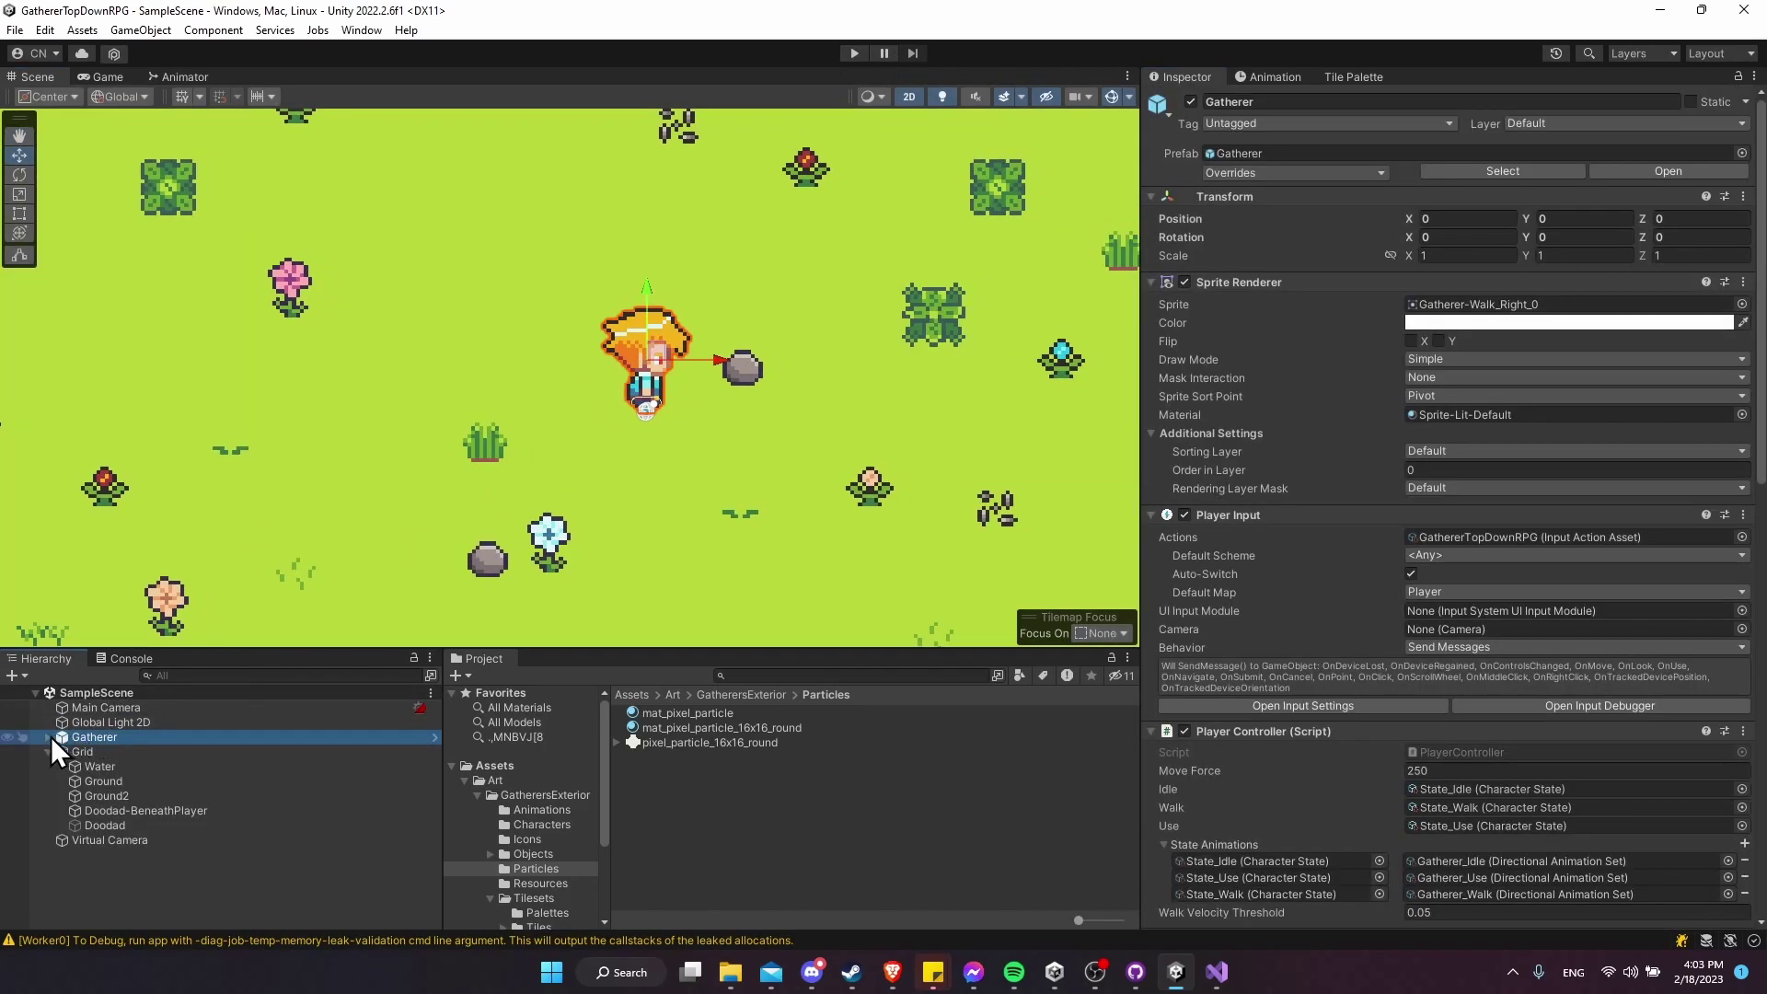
{"action": "left_click", "coordinate": [49, 736]}
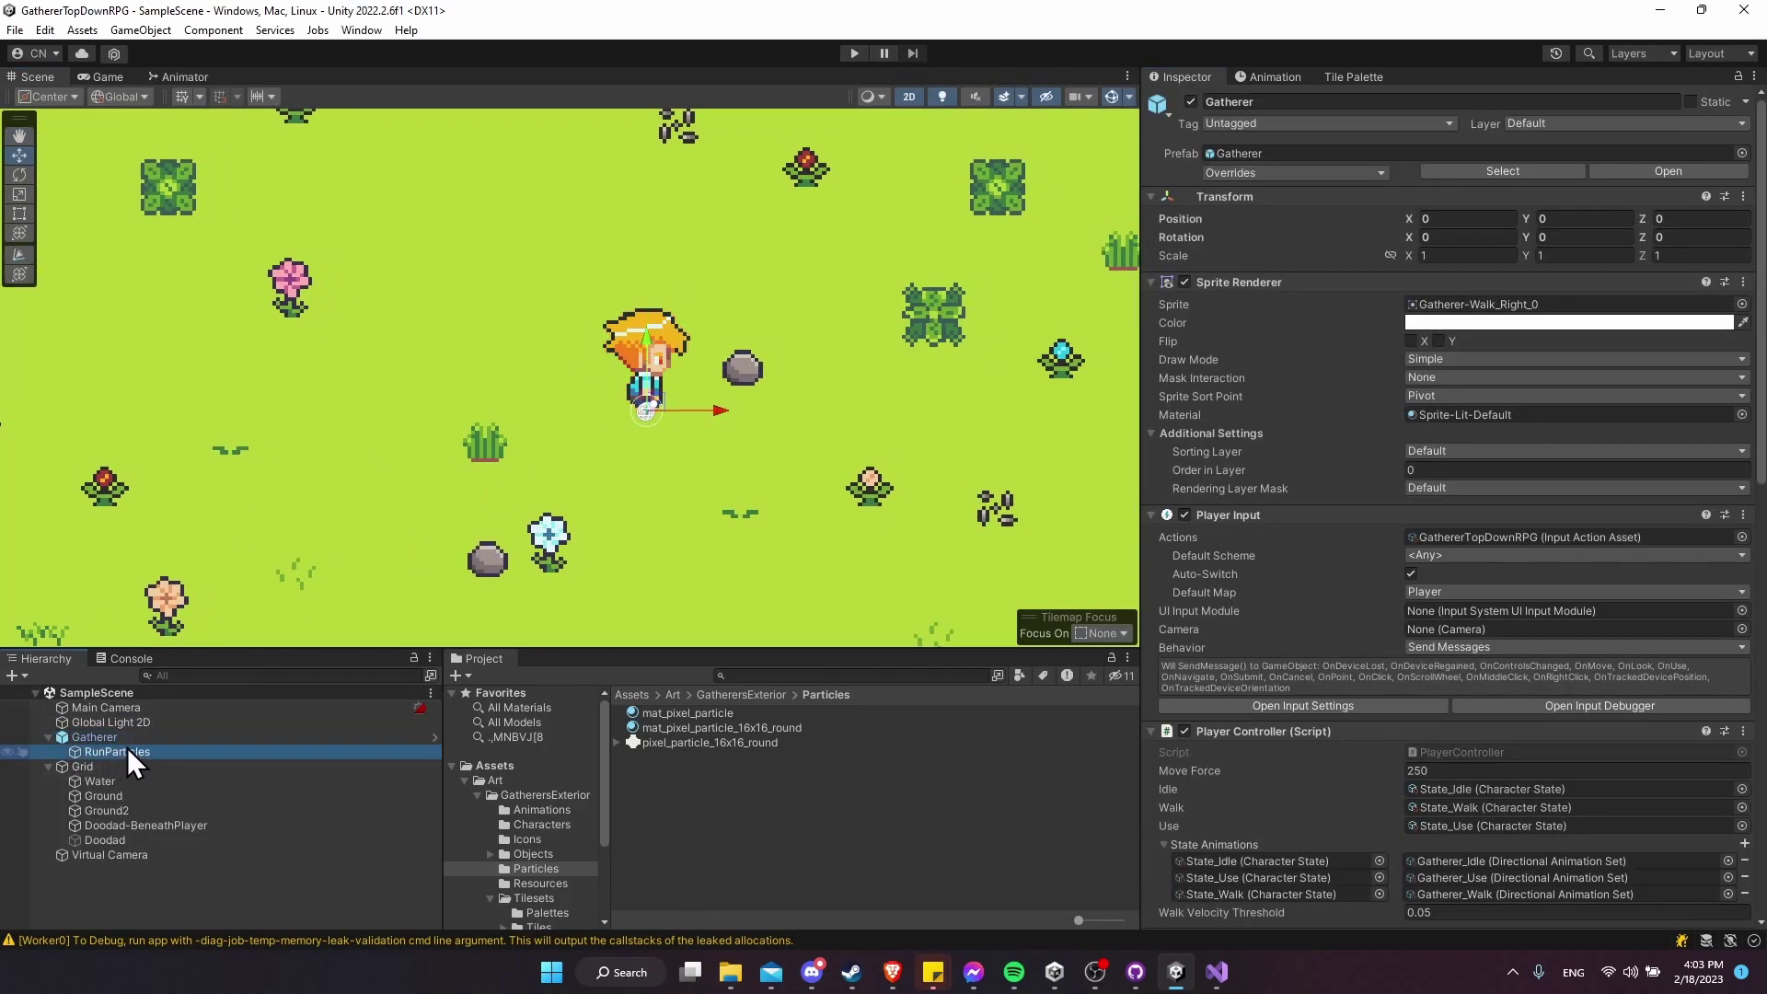
{"action": "left_click", "coordinate": [125, 751]}
{"action": "left_click", "coordinate": [133, 737]}
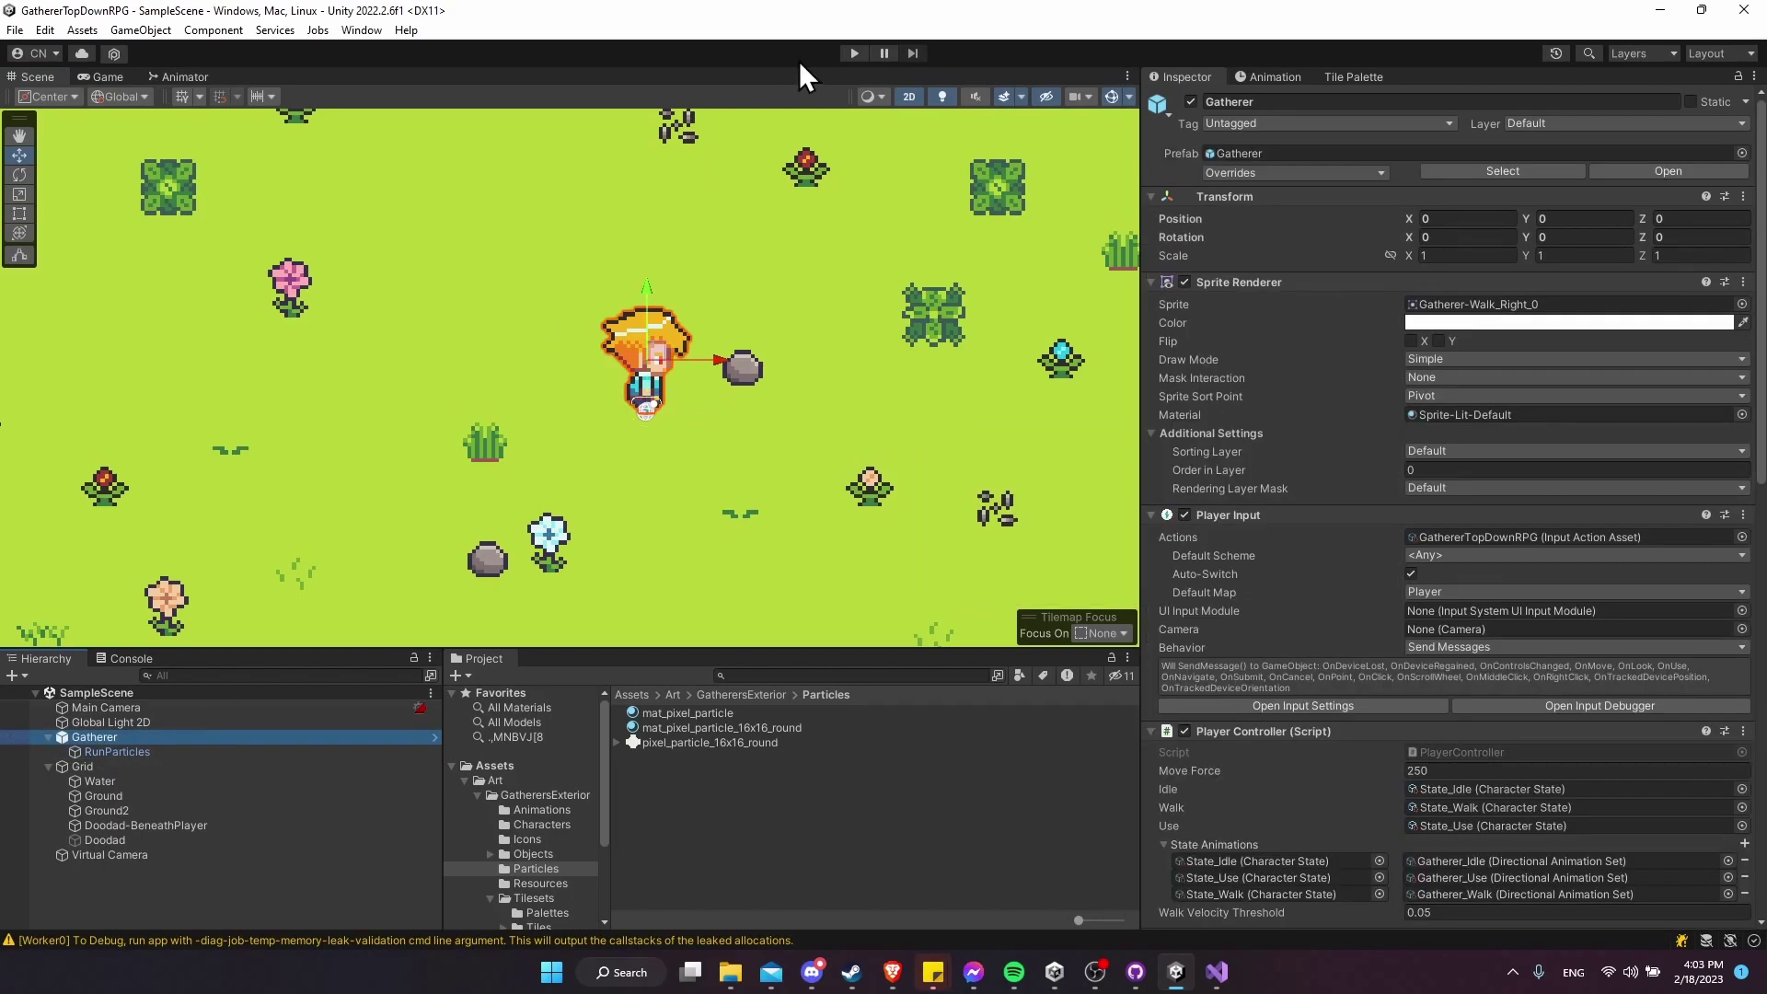
Run the game and walk the character in all four directions to examine the particles at its feet.
{"action": "left_click", "coordinate": [853, 53]}
{"action": "key", "text": "d"}
{"action": "key", "text": "s"}
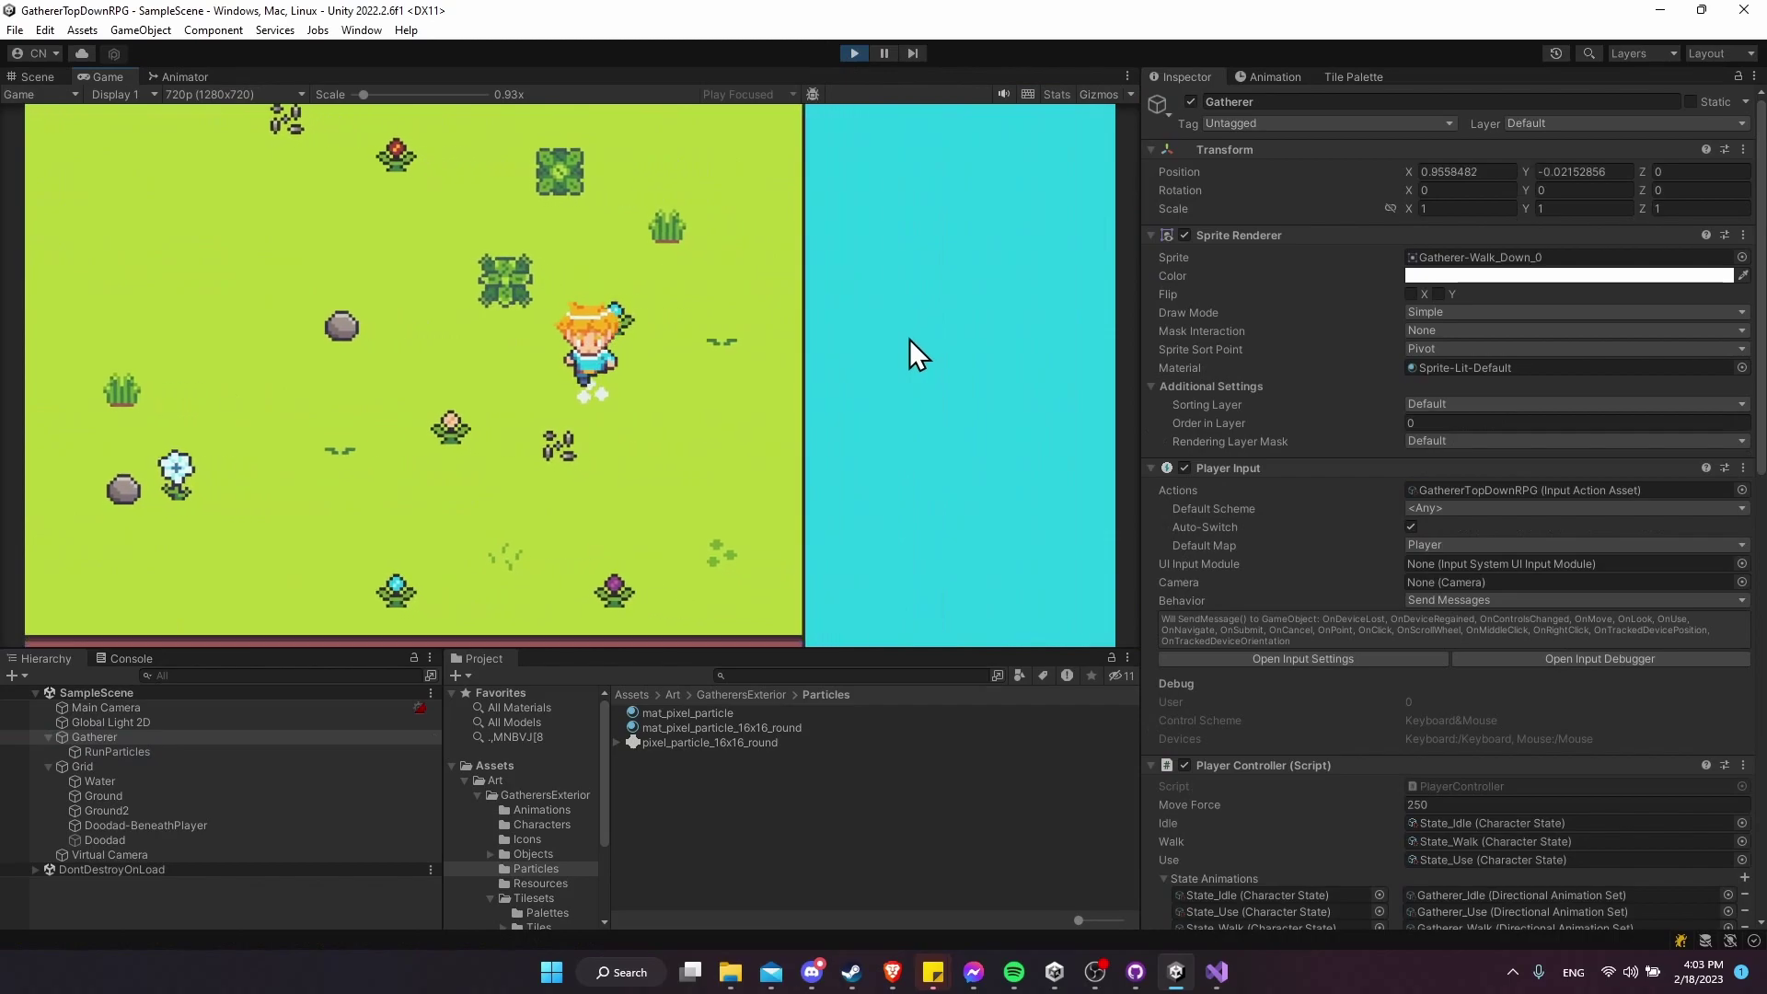
{"action": "key", "text": "a"}
{"action": "key", "text": "a"}
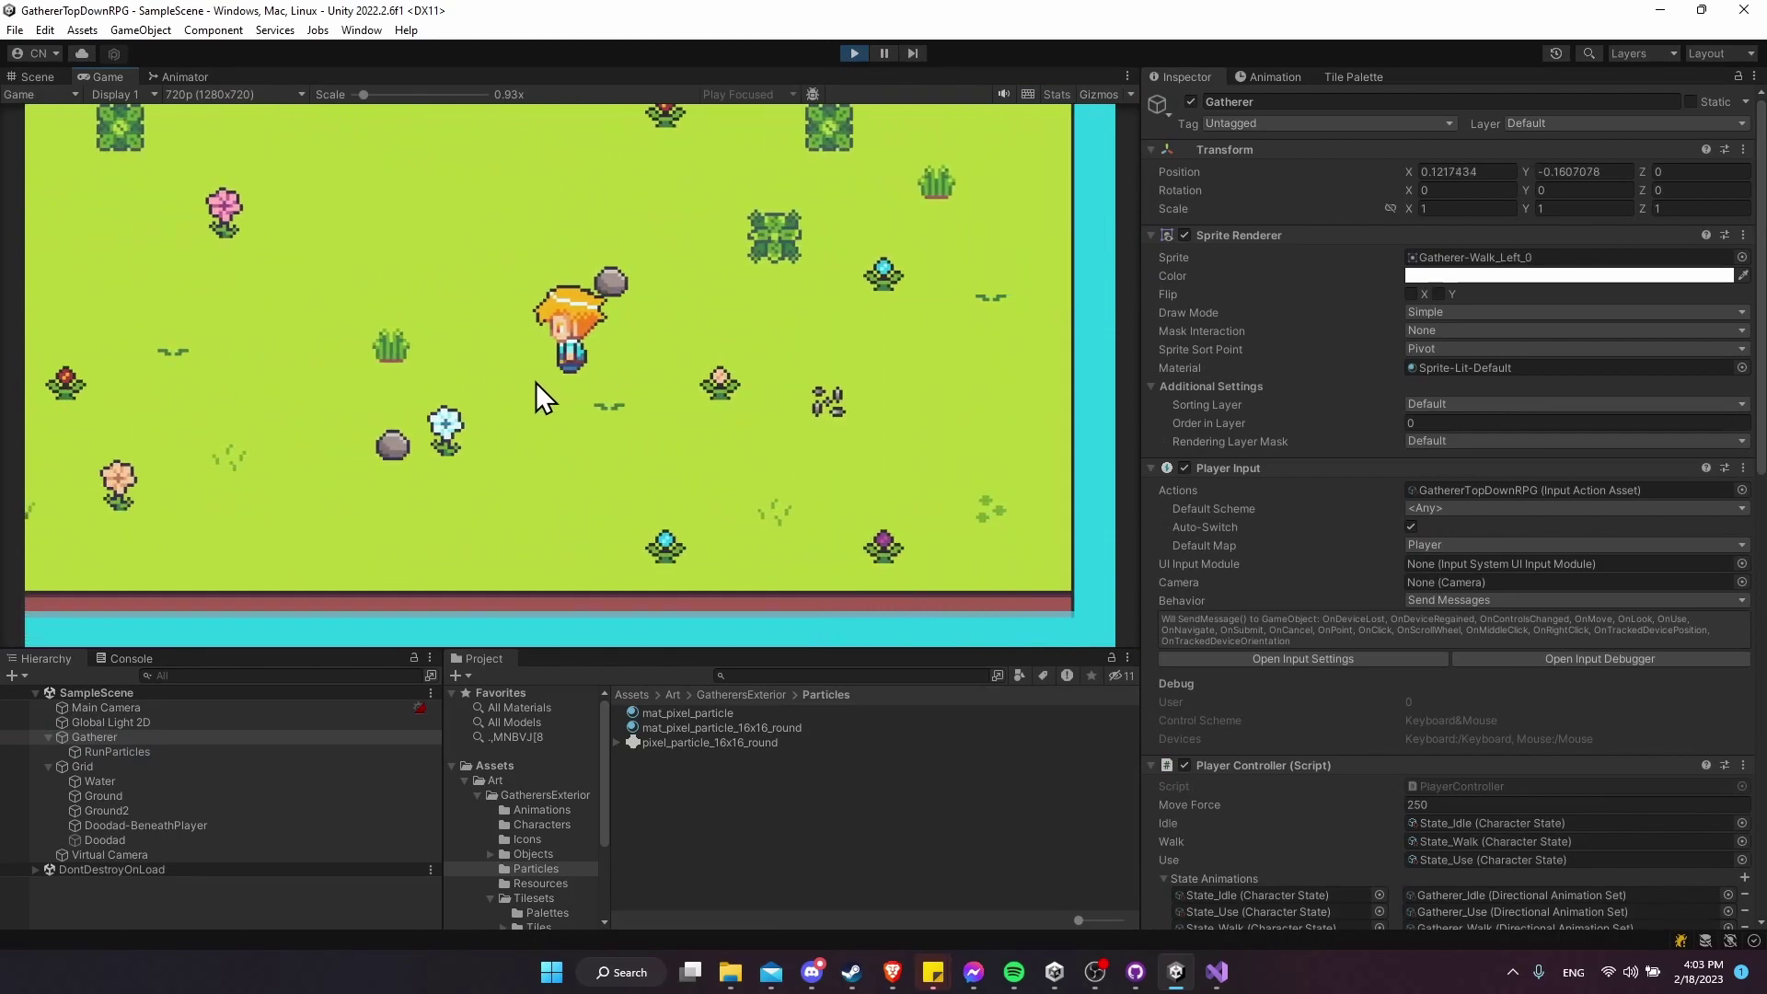
{"action": "key", "text": "w"}
{"action": "key", "text": "s"}
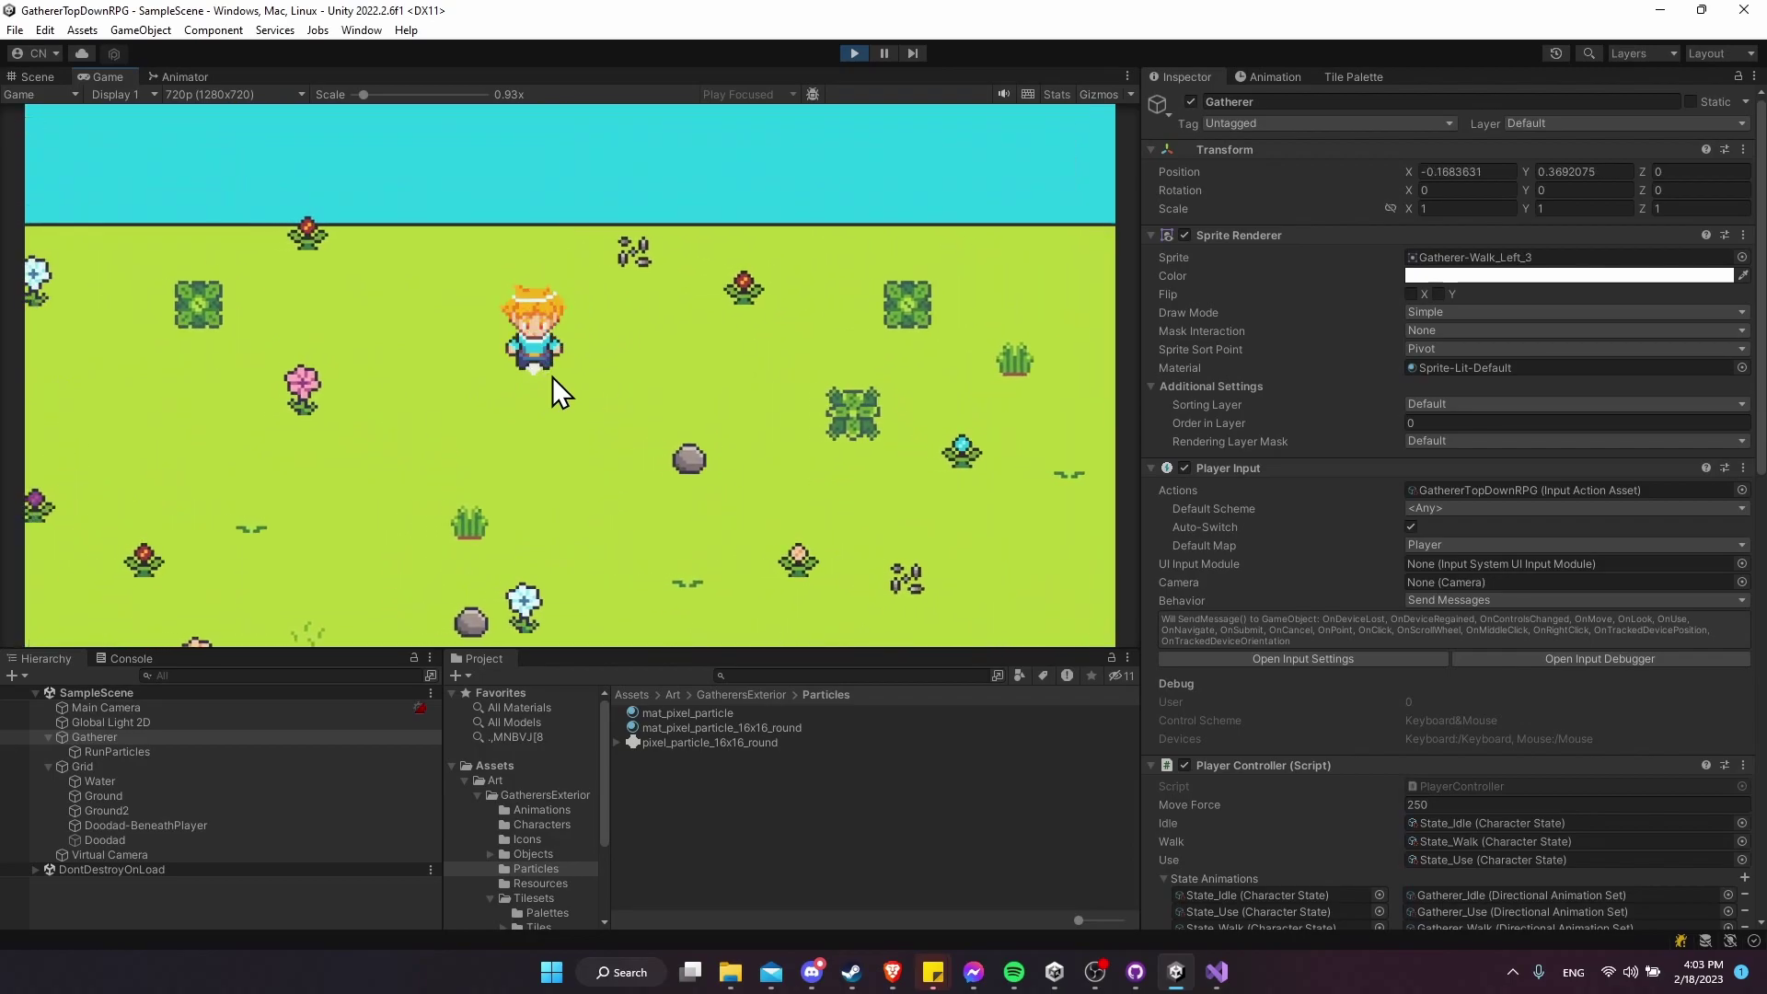
{"action": "key", "text": "d"}
{"action": "key", "text": "w"}
{"action": "key", "text": "a"}
{"action": "key", "text": "s"}
{"action": "key", "text": "d"}
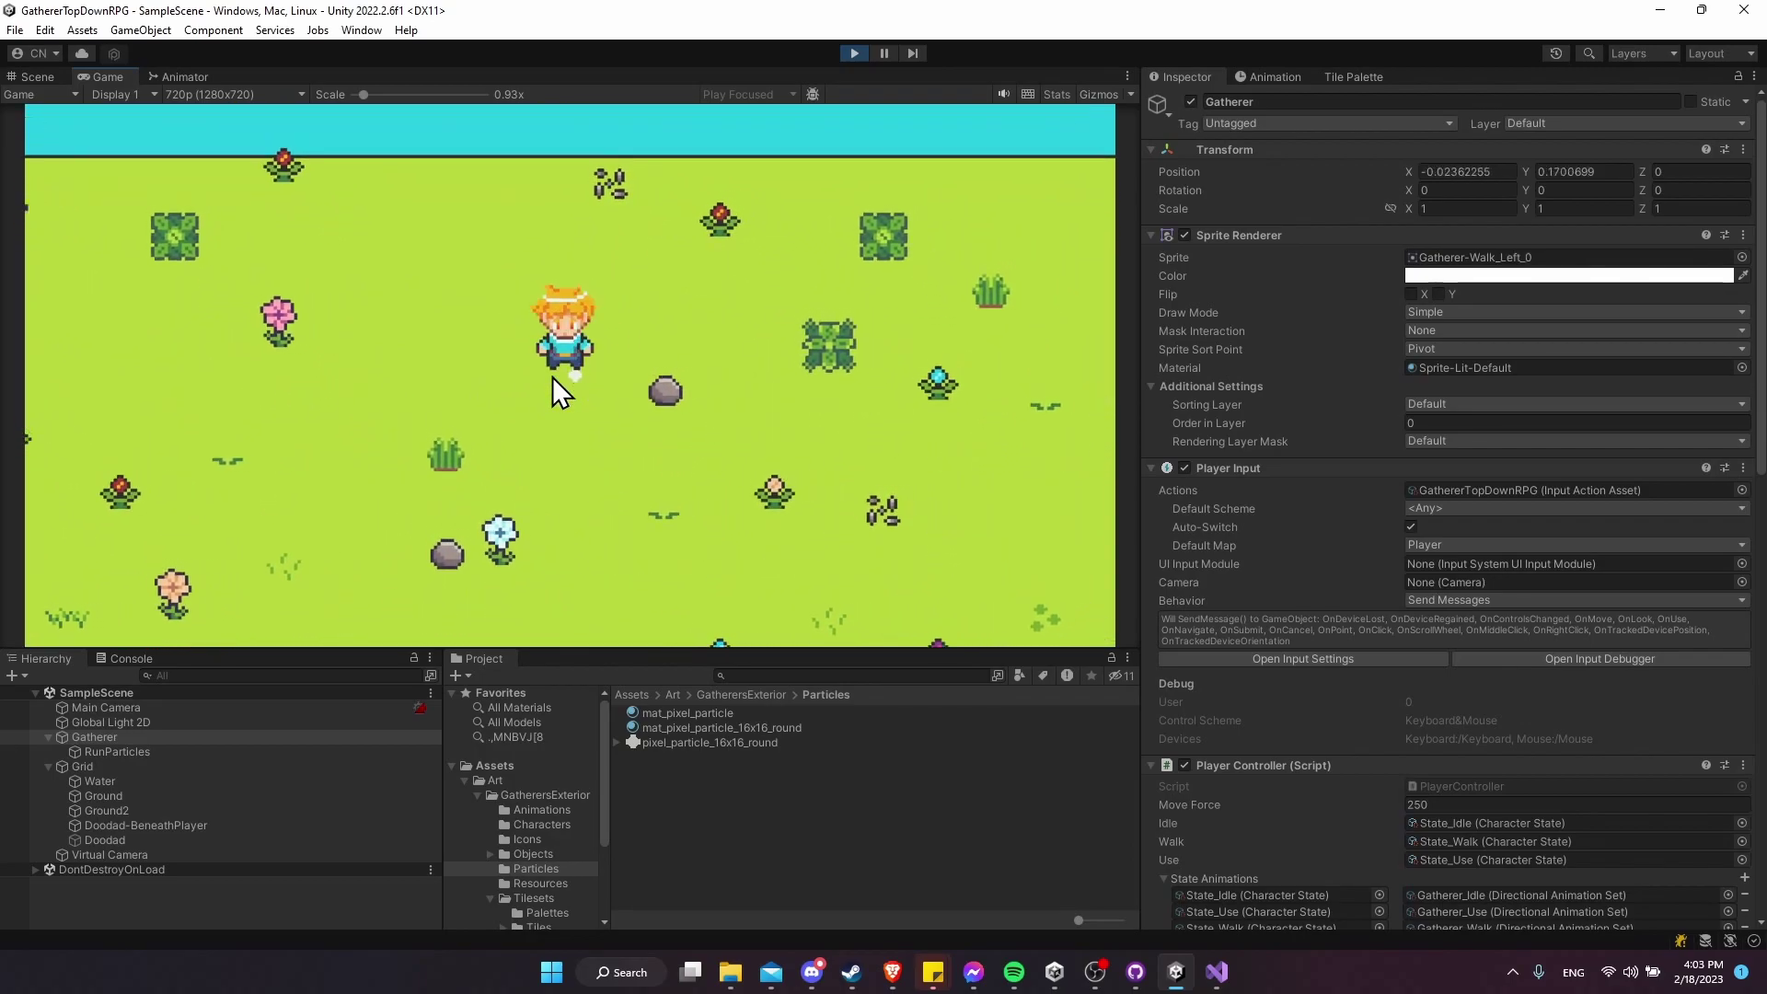
While the game is running, set the Inherit Velocity Multiplier of RunParticles to -1.
{"action": "left_click", "coordinate": [123, 751]}
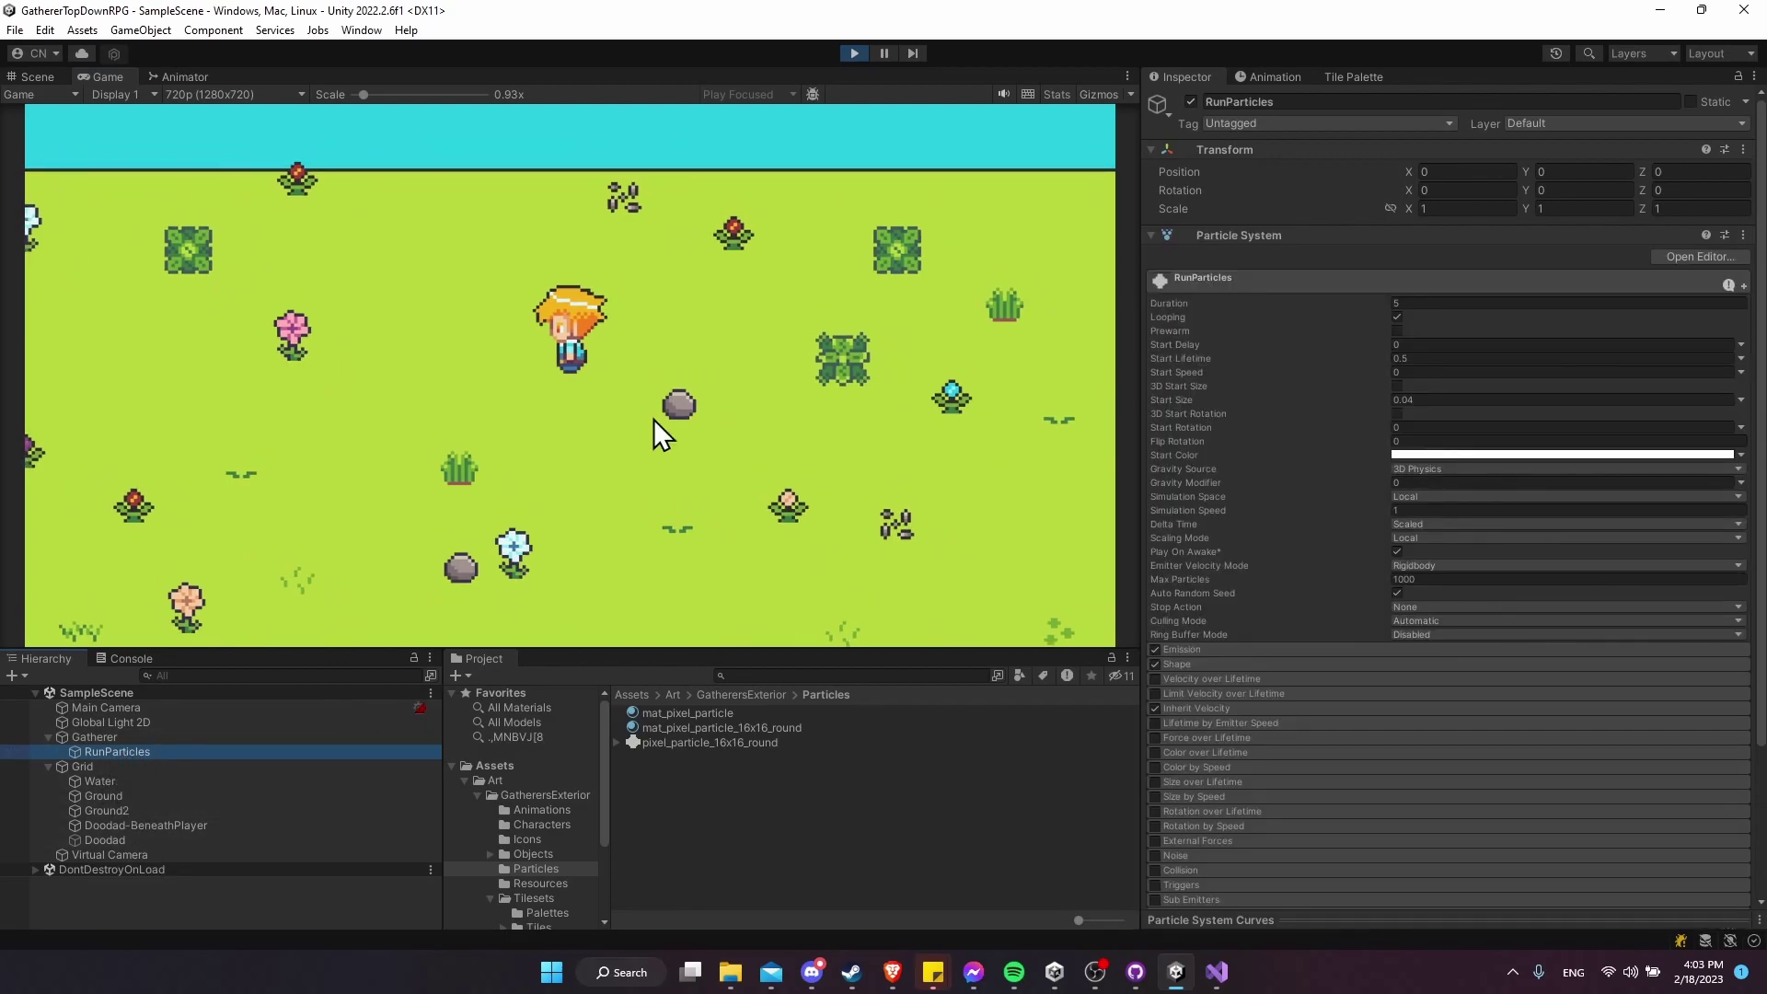
{"action": "scroll", "coordinate": [1262, 545], "scroll_direction": "down", "scroll_amount": 3}
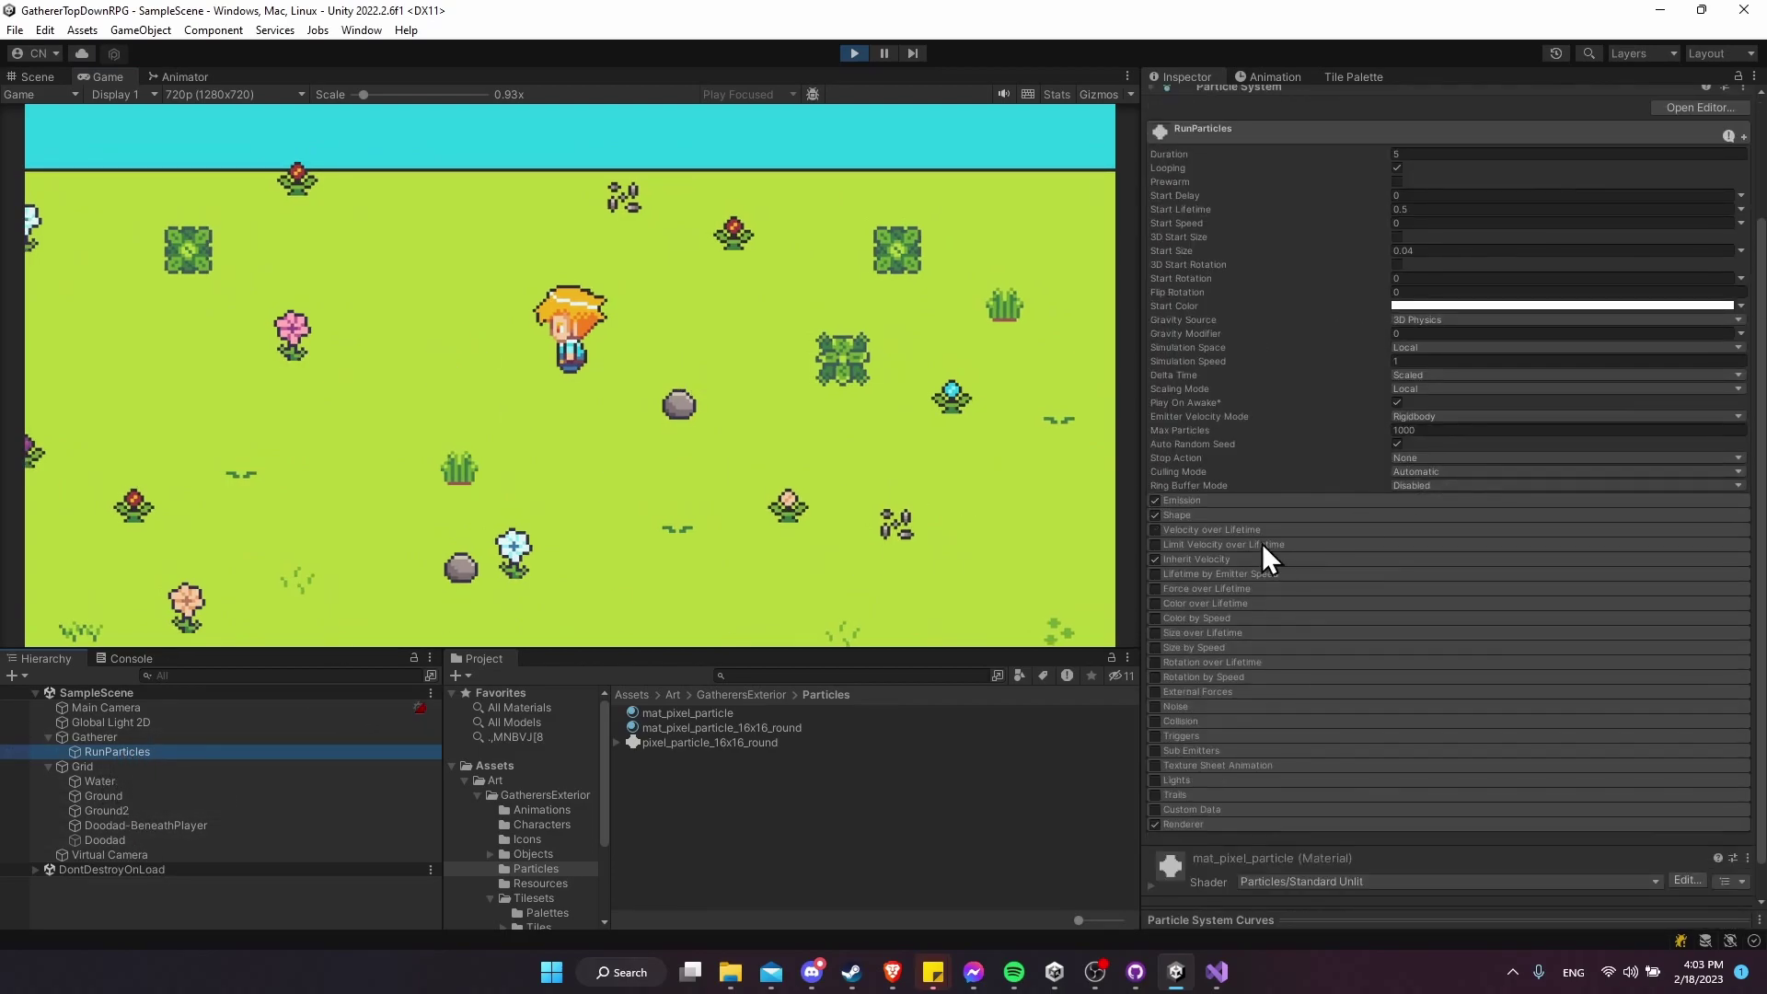
{"action": "left_click", "coordinate": [1193, 500]}
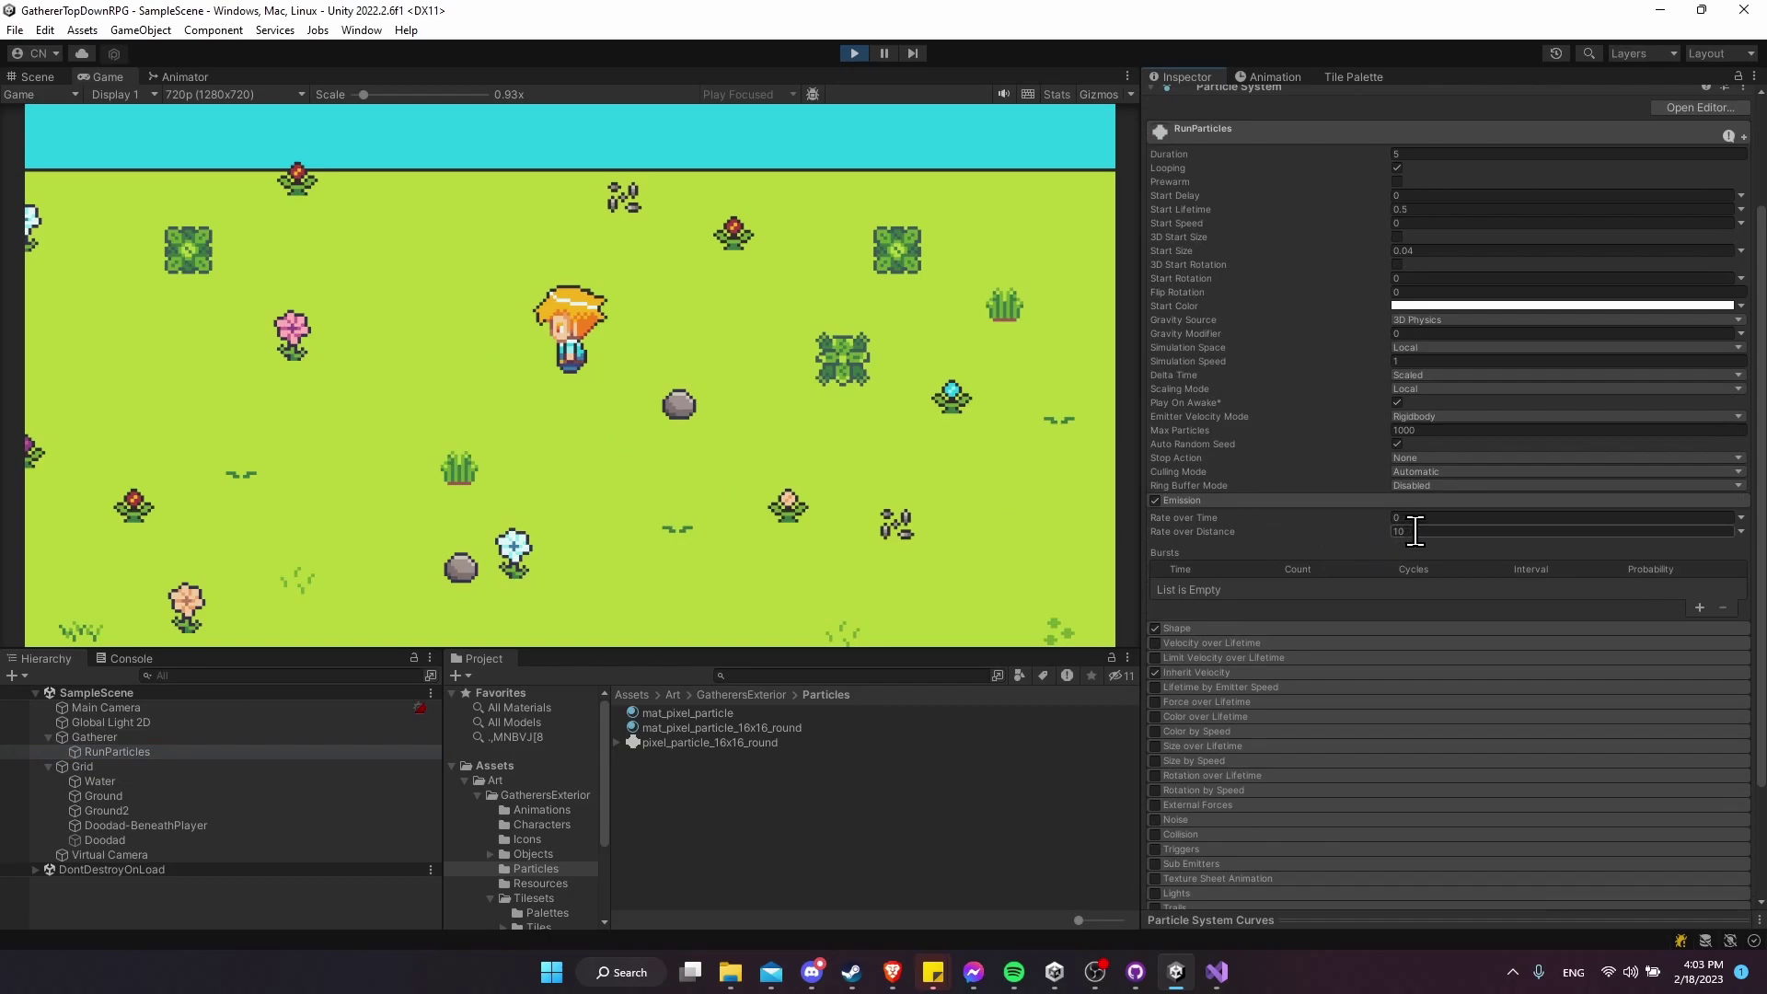
{"action": "left_click", "coordinate": [1218, 672]}
{"action": "scroll", "coordinate": [1283, 598], "scroll_direction": "down", "scroll_amount": 3}
{"action": "left_click", "coordinate": [1439, 553]}
{"action": "type", "text": "-1"}
Walk the character around the running game to check the particles with the stronger negative Inherit Velocity Multiplier.
{"action": "left_click", "coordinate": [957, 391]}
{"action": "key", "text": "d"}
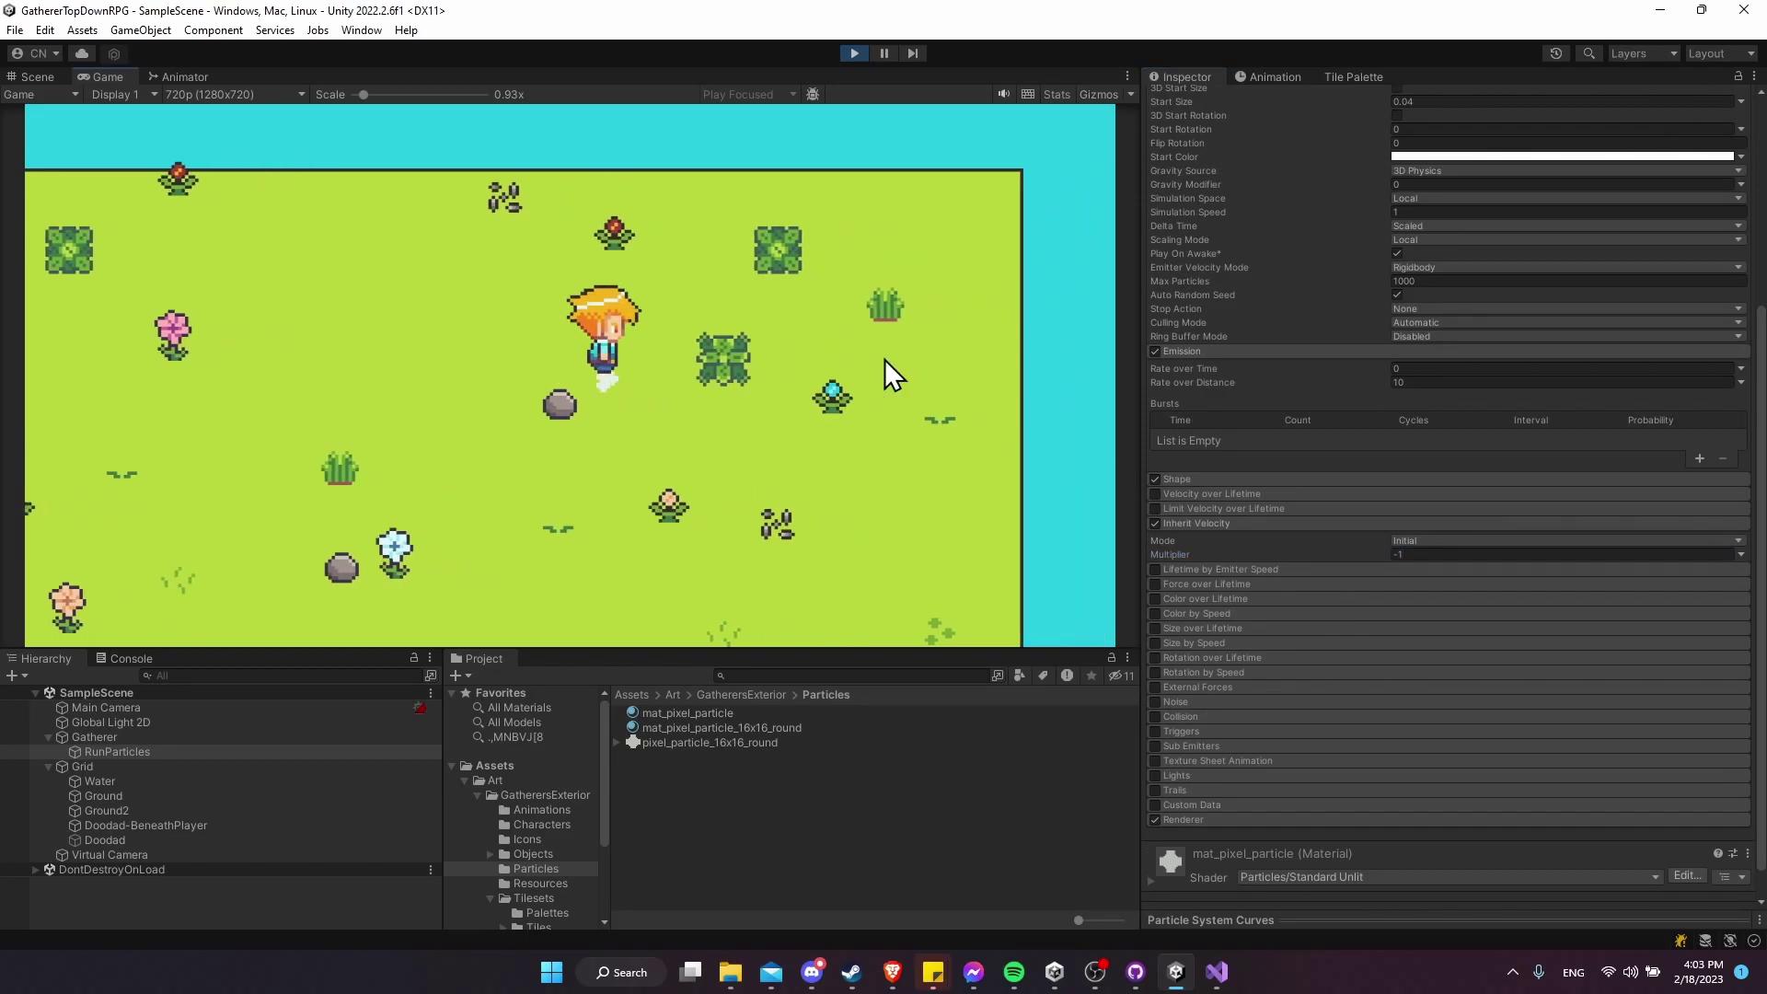
{"action": "key", "text": "a"}
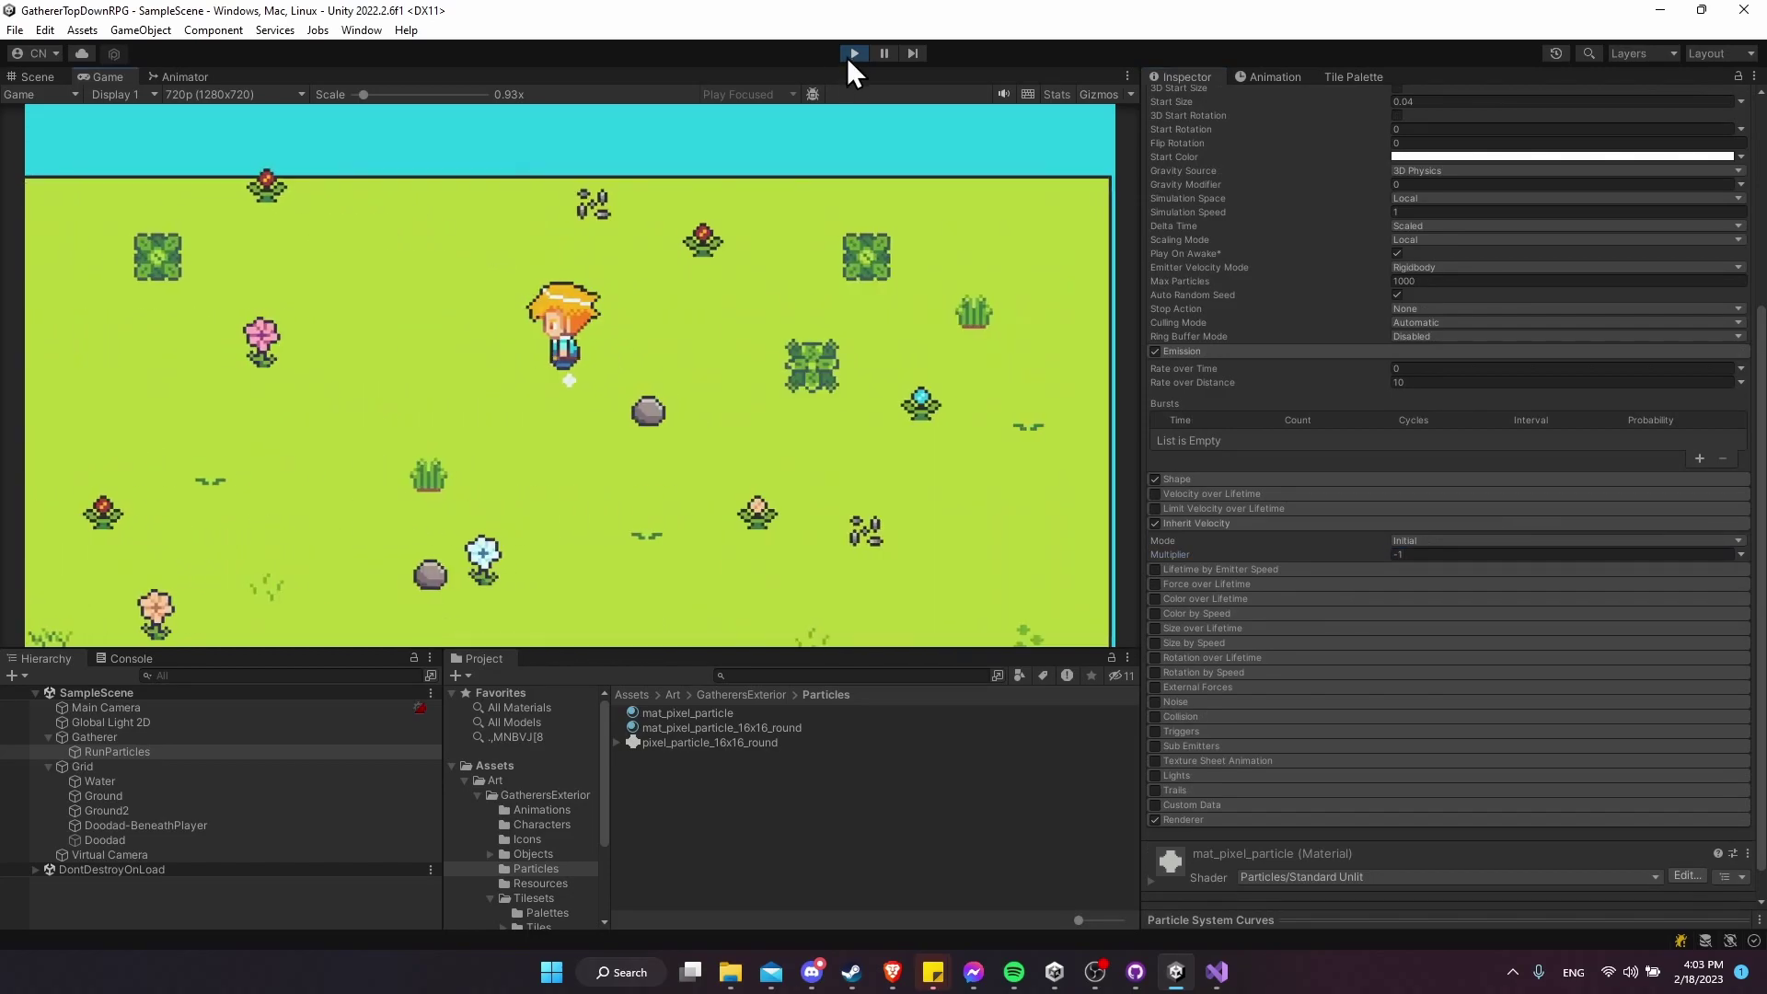
{"action": "key", "text": "w"}
{"action": "key", "text": "s"}
{"action": "key", "text": "d"}
While the game is running, change the Simulation Space of RunParticles to World.
{"action": "scroll", "coordinate": [1311, 279], "scroll_direction": "up", "scroll_amount": 3}
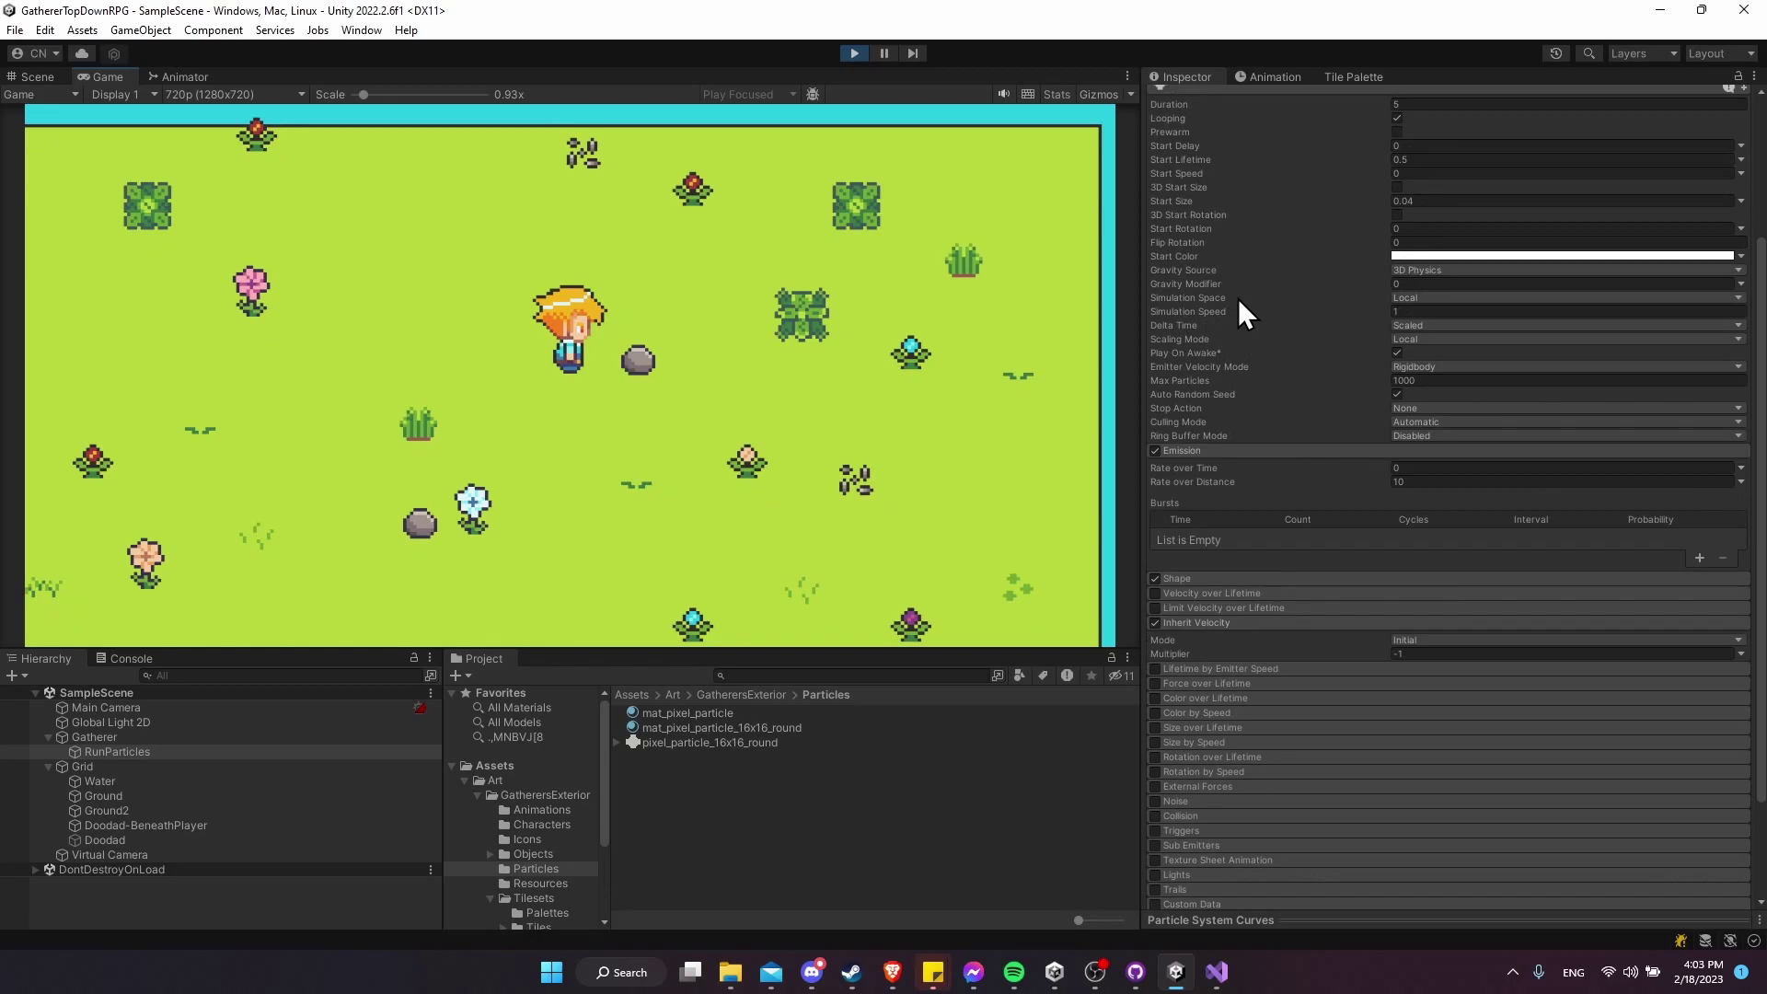
{"action": "left_click", "coordinate": [1424, 304]}
{"action": "left_click", "coordinate": [1437, 331]}
Walk the character around to examine how the particles trail in World simulation space, and stop the game.
{"action": "left_click", "coordinate": [578, 428]}
{"action": "key", "text": "d"}
{"action": "key", "text": "s"}
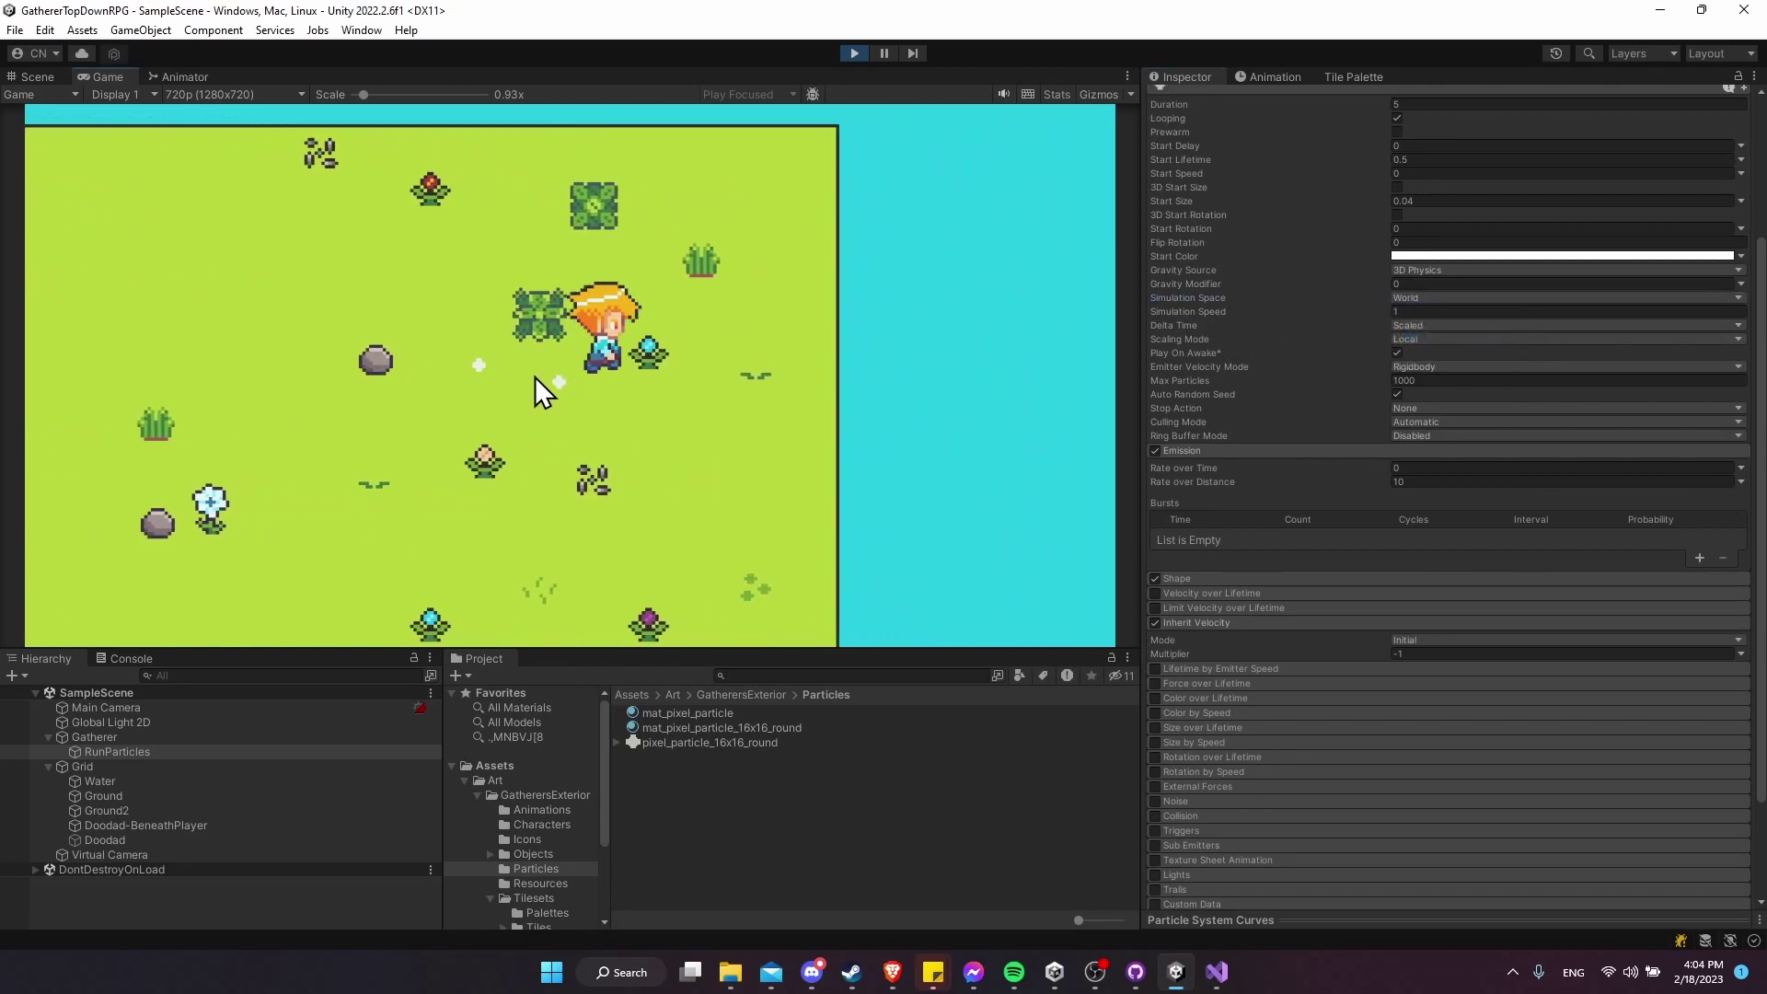
{"action": "key", "text": "a"}
{"action": "key", "text": "w"}
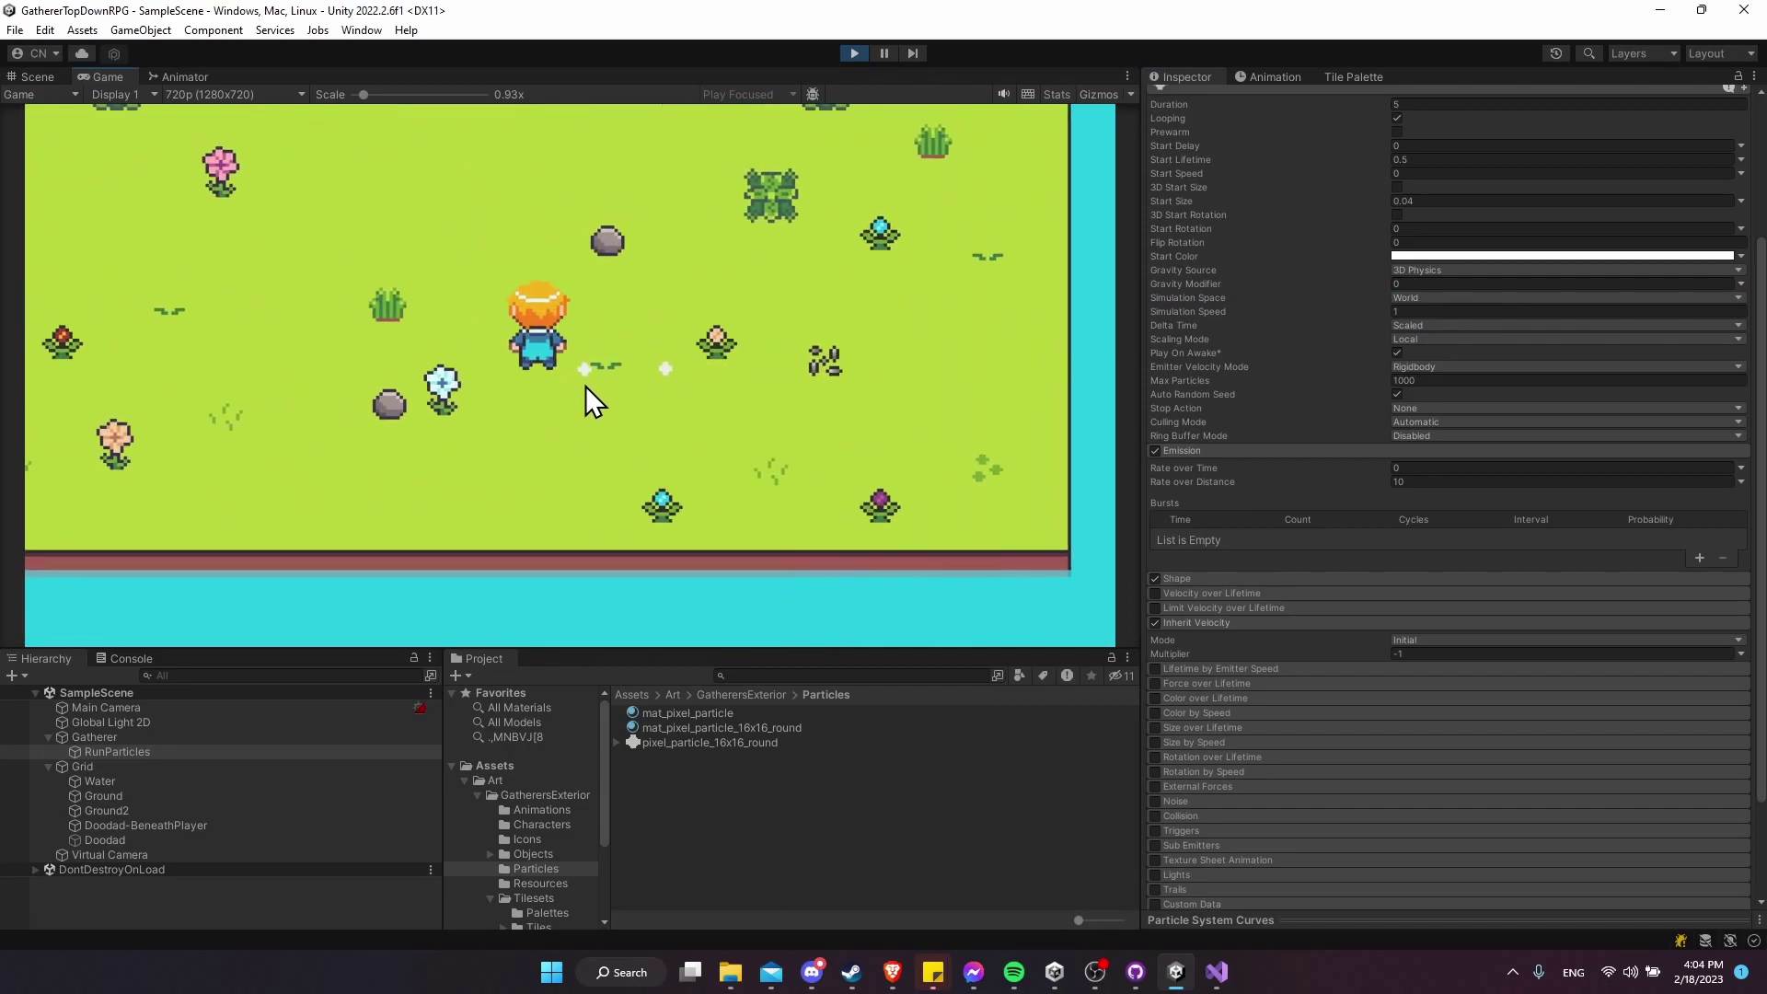
{"action": "key", "text": "d"}
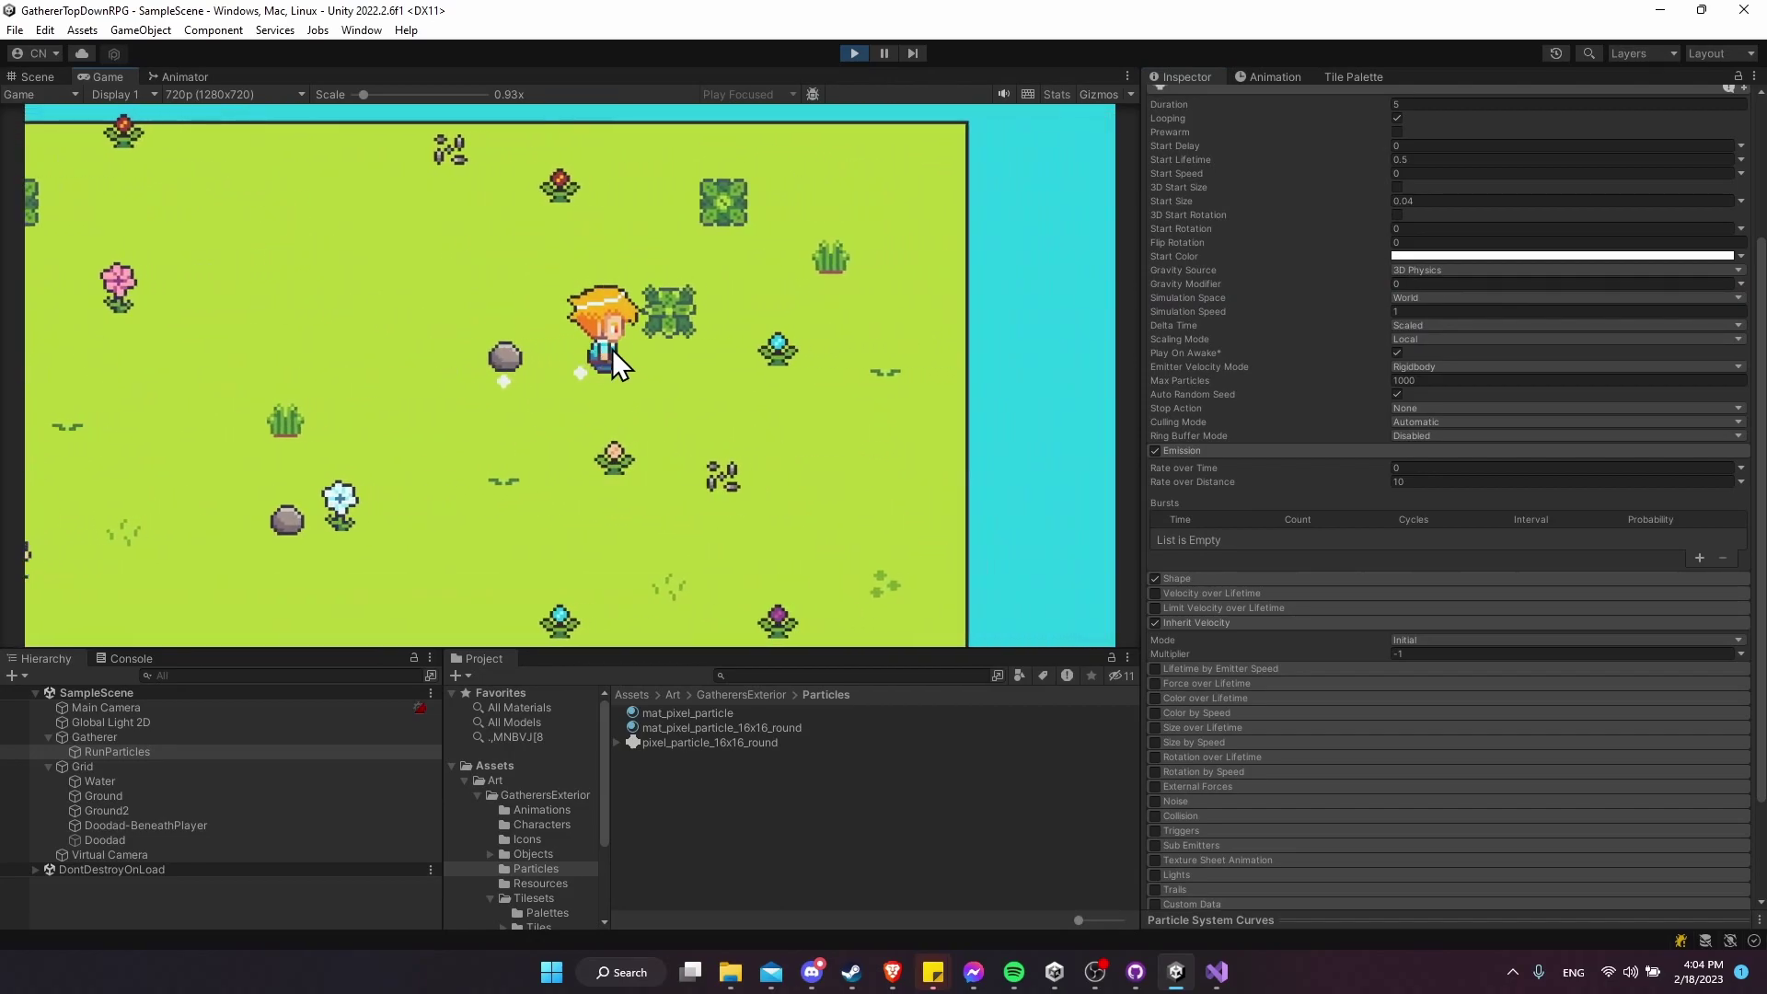
{"action": "key", "text": "s"}
{"action": "key", "text": "a"}
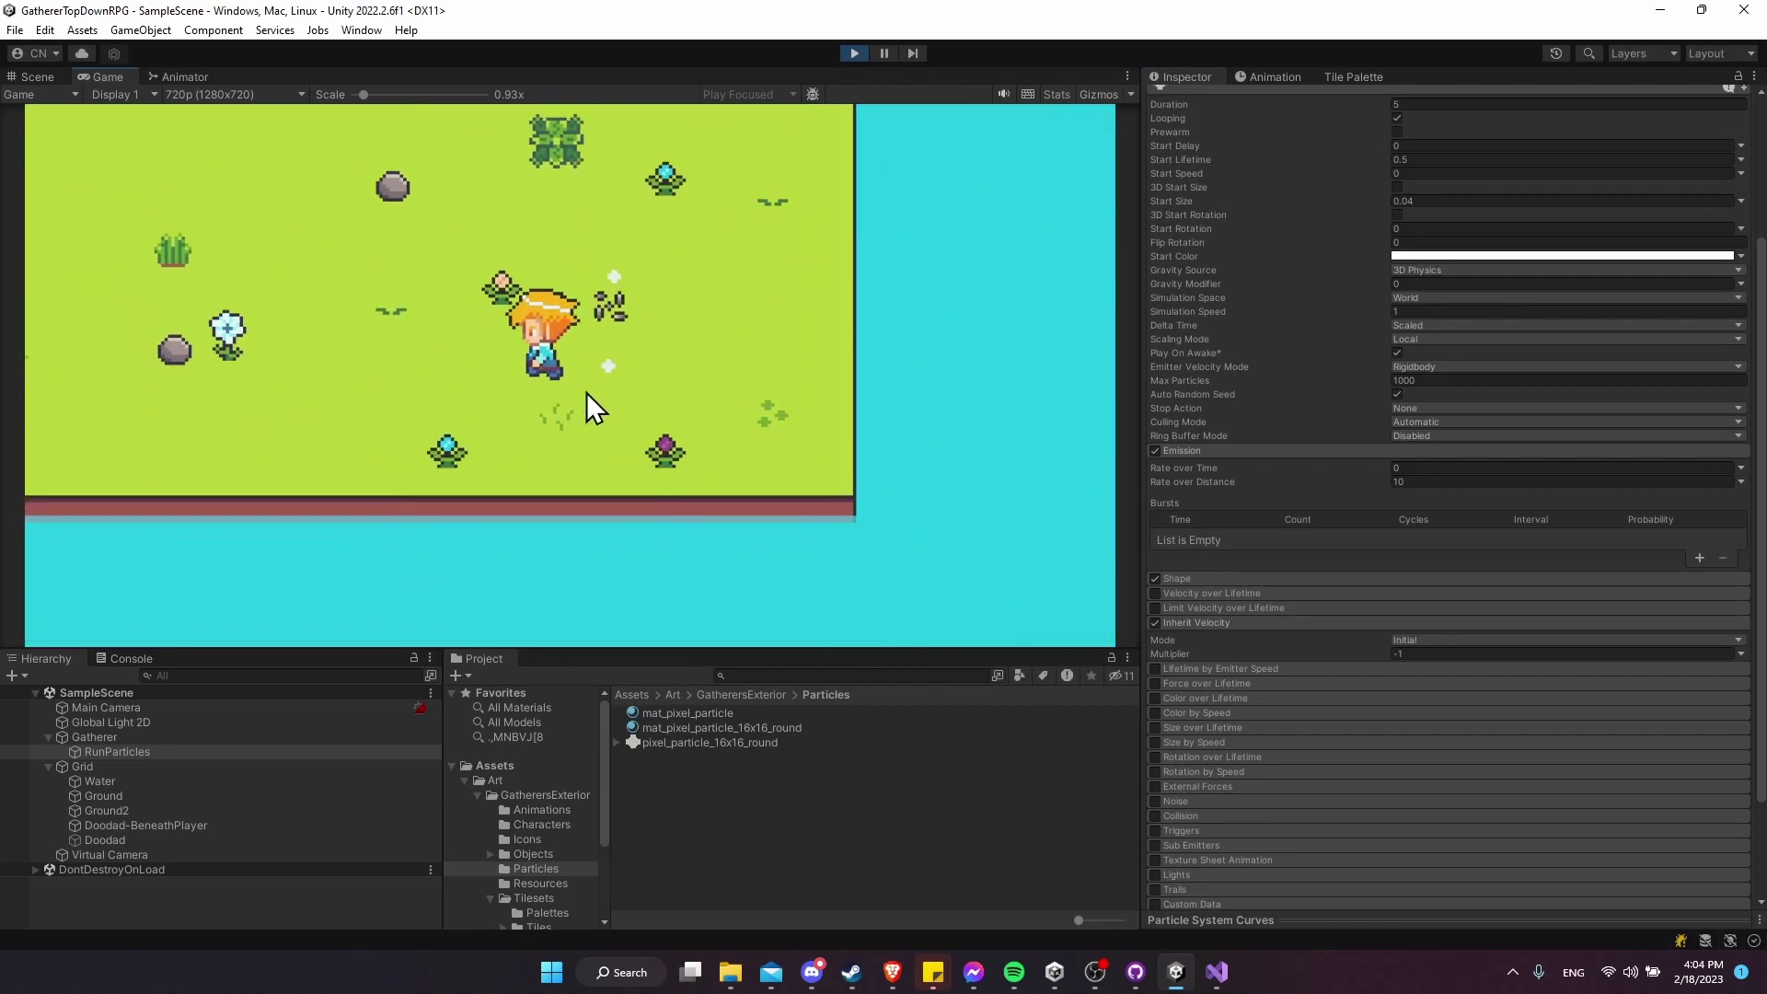
{"action": "key", "text": "w"}
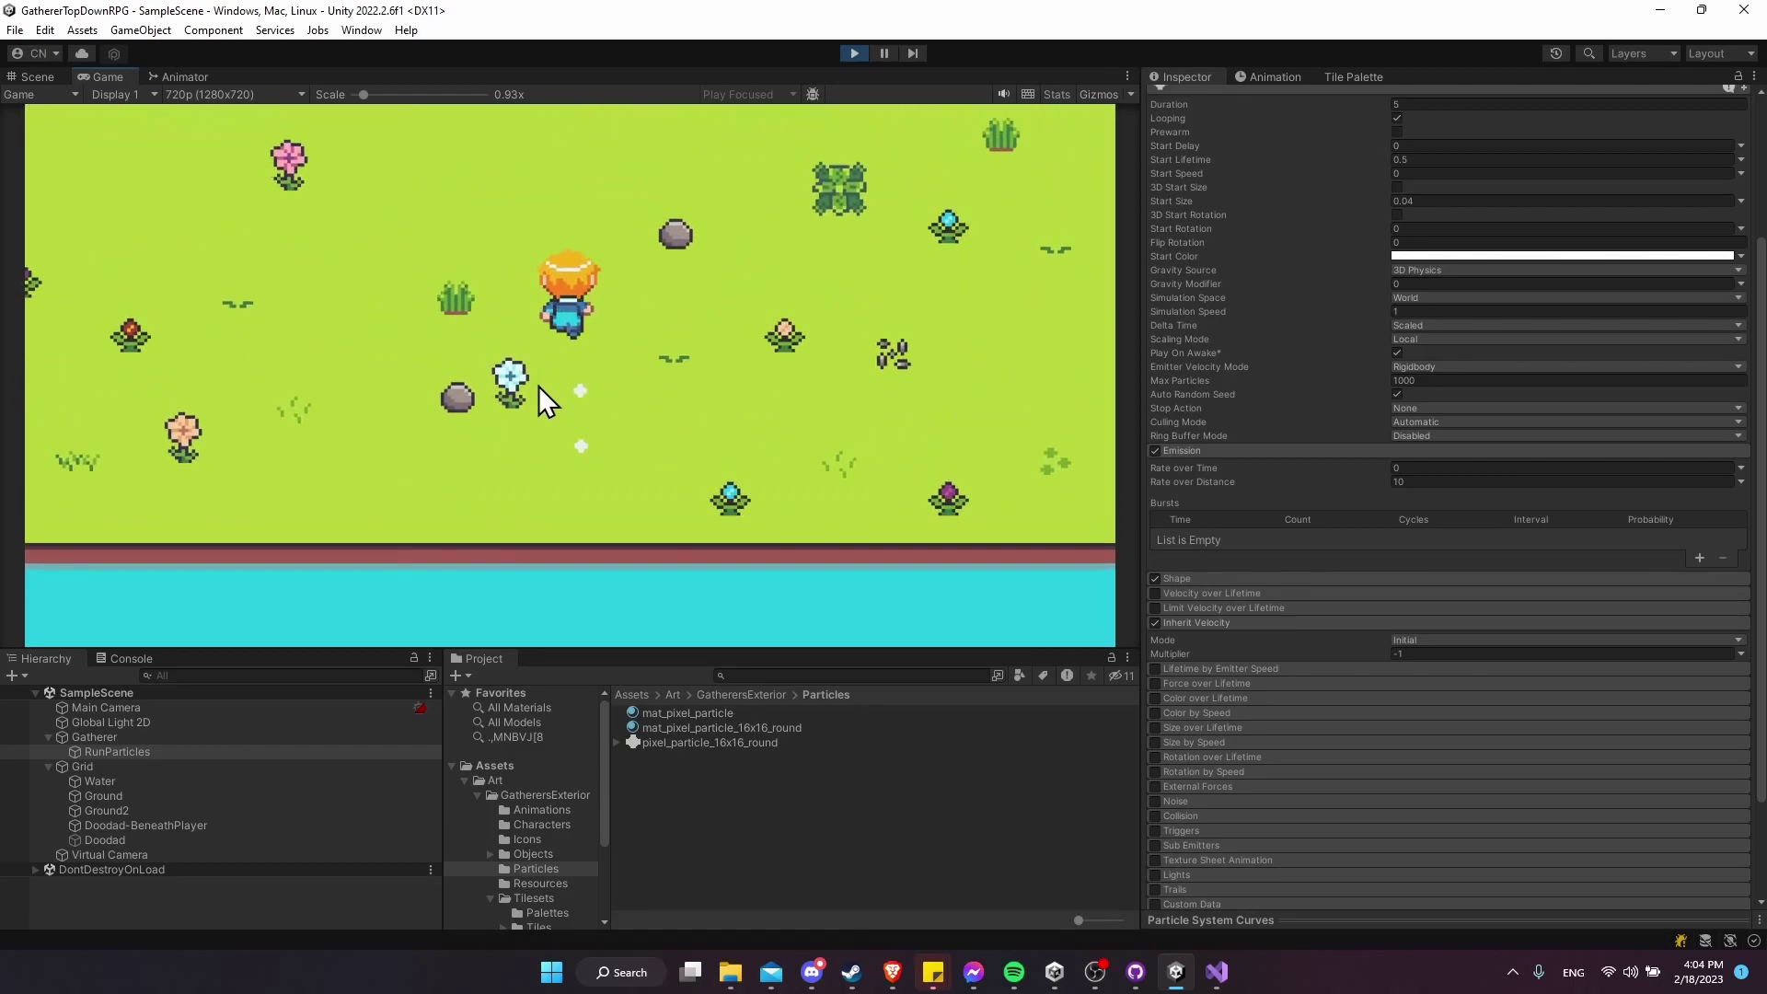
{"action": "key", "text": "d"}
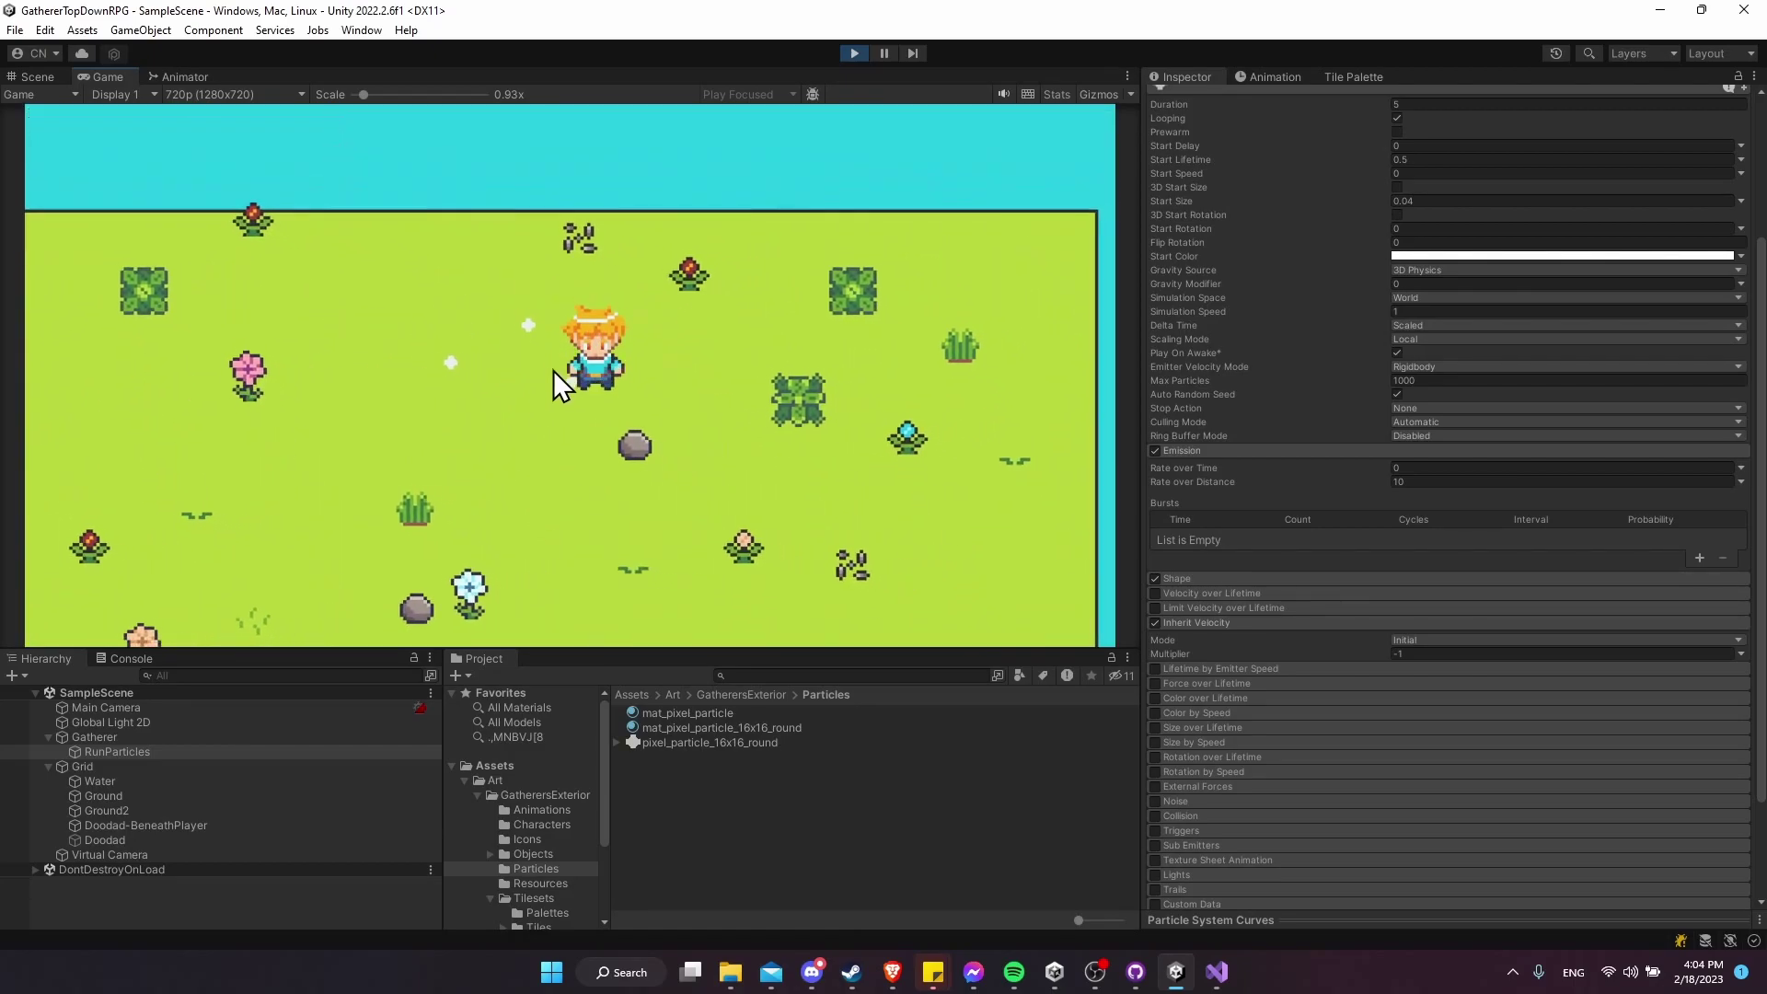
{"action": "key", "text": "s"}
{"action": "key", "text": "w"}
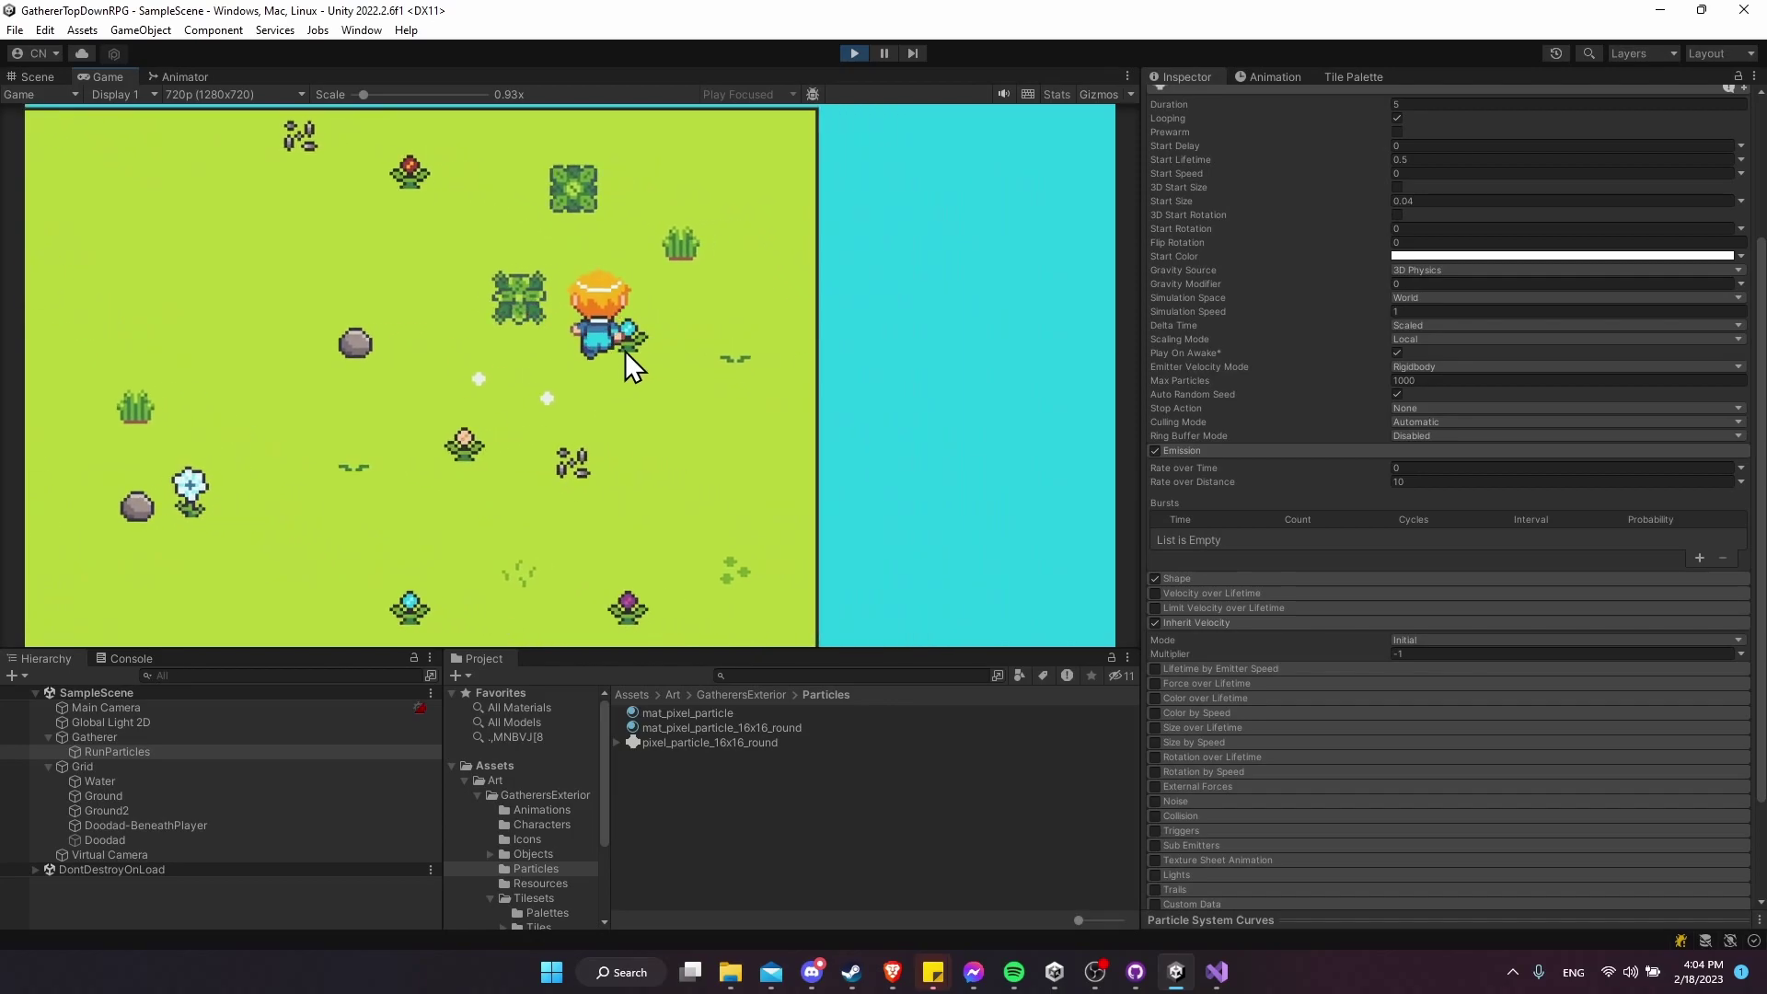
{"action": "key", "text": "a"}
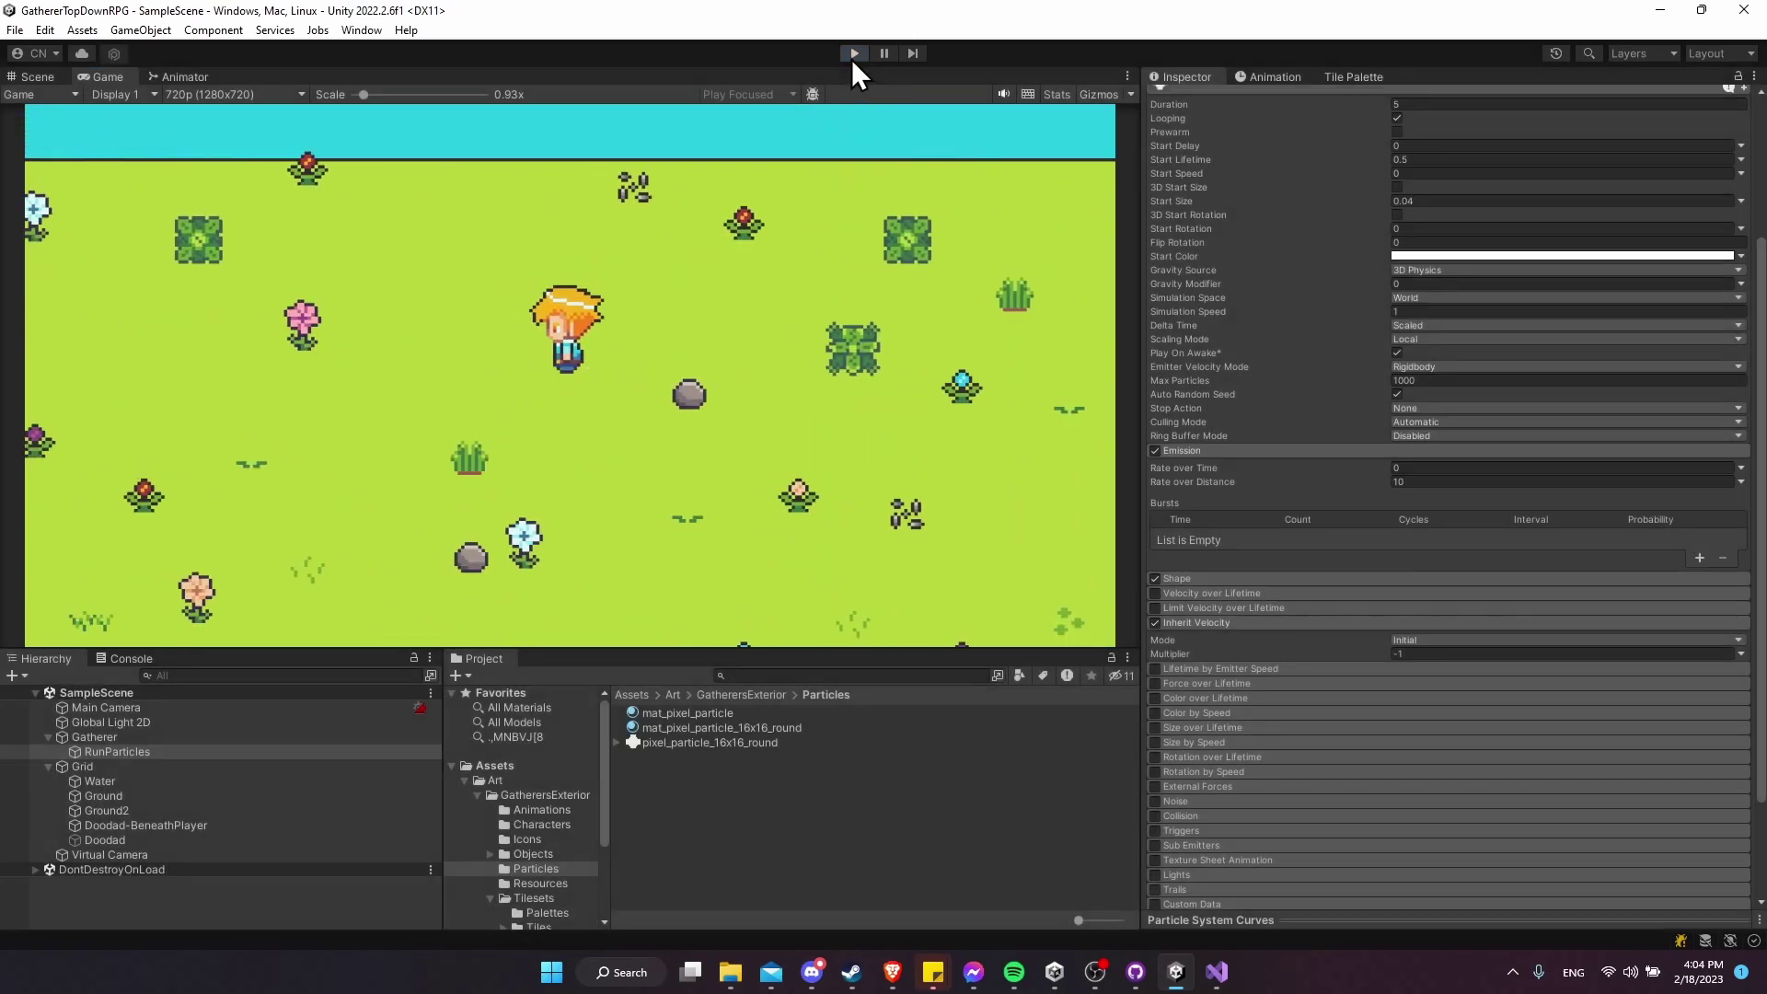
{"action": "left_click", "coordinate": [854, 53]}
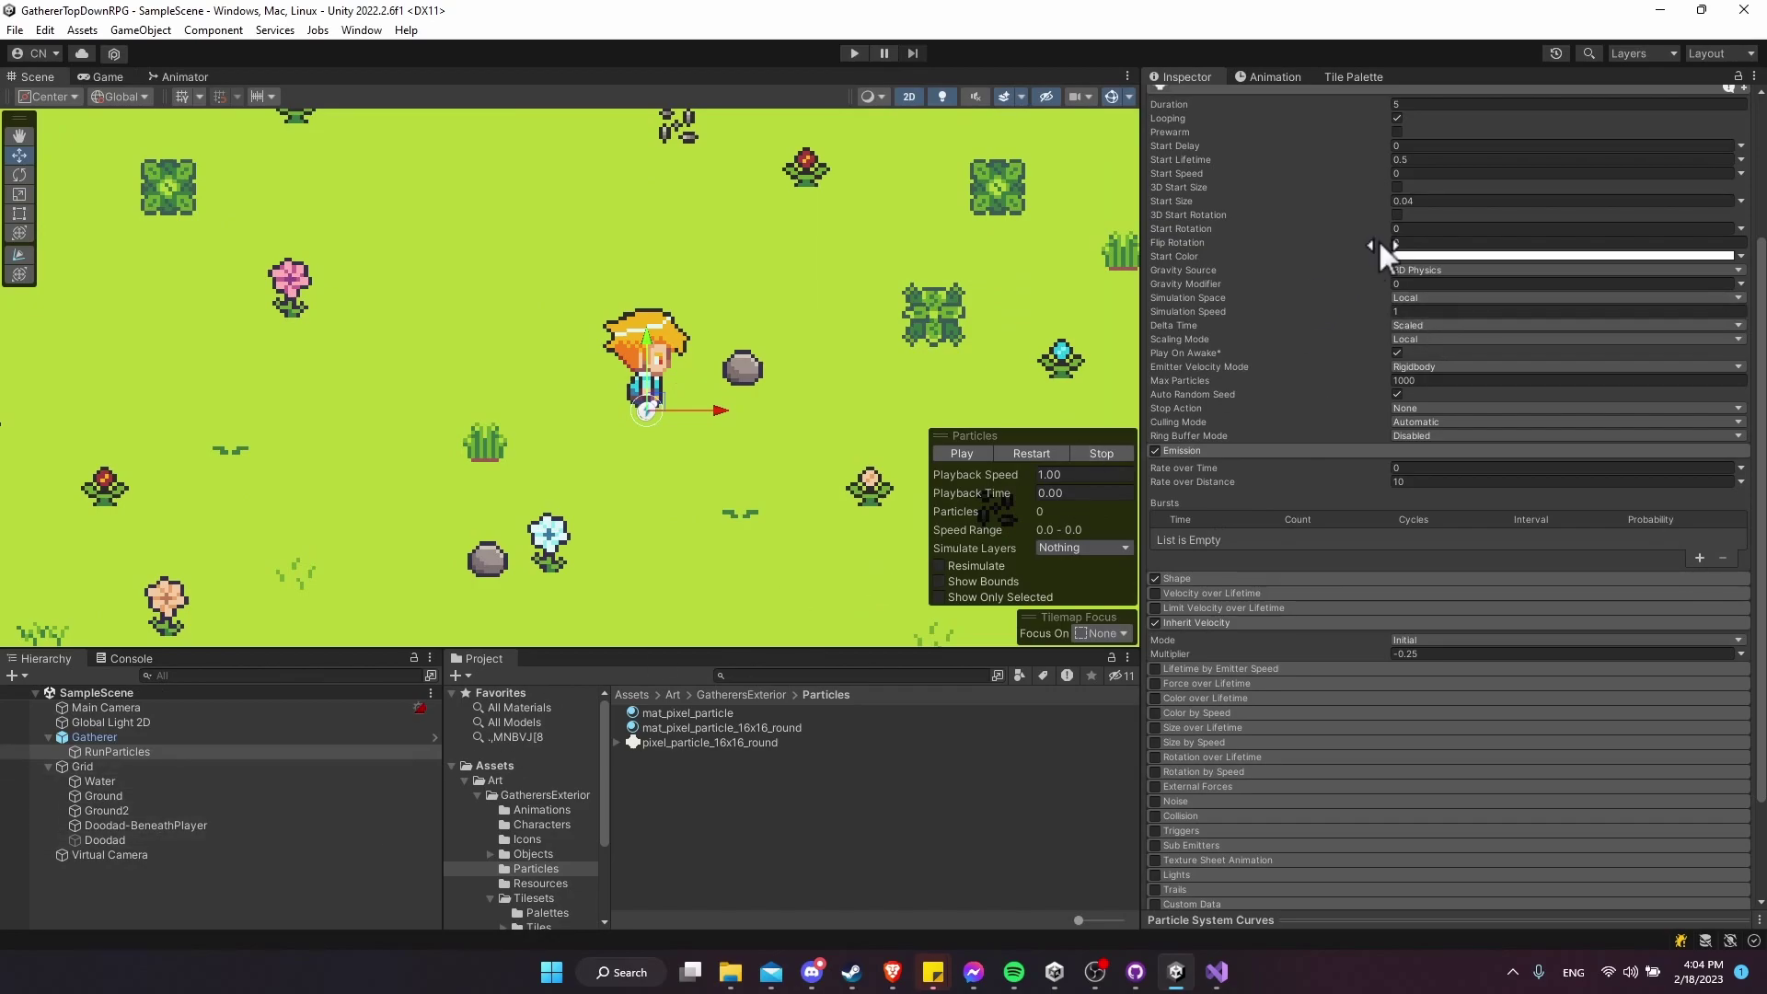
Open the Gatherer prefab for editing and set the Simulation Space of RunParticles to World.
{"action": "left_click", "coordinate": [432, 737]}
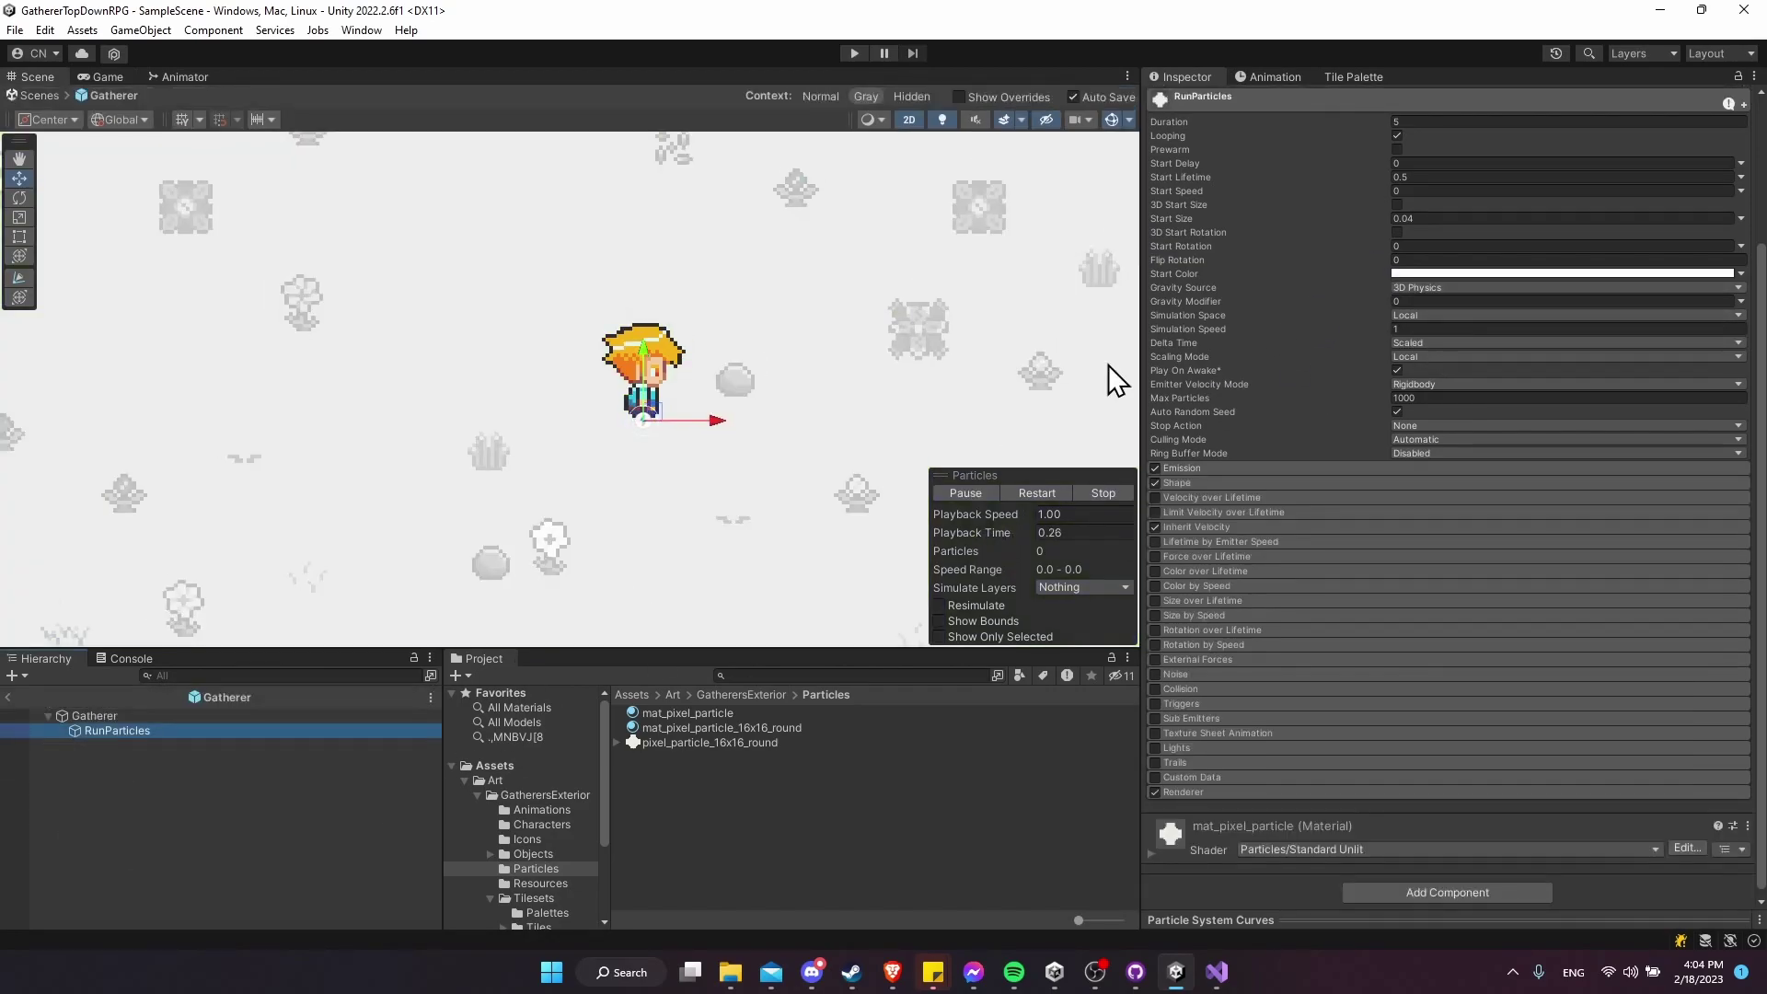
{"action": "left_click", "coordinate": [1445, 318]}
{"action": "left_click", "coordinate": [1450, 344]}
Set the Inherit Velocity Multiplier of RunParticles to -0.5 in the prefab and expand its Emission module.
{"action": "left_click", "coordinate": [1252, 528]}
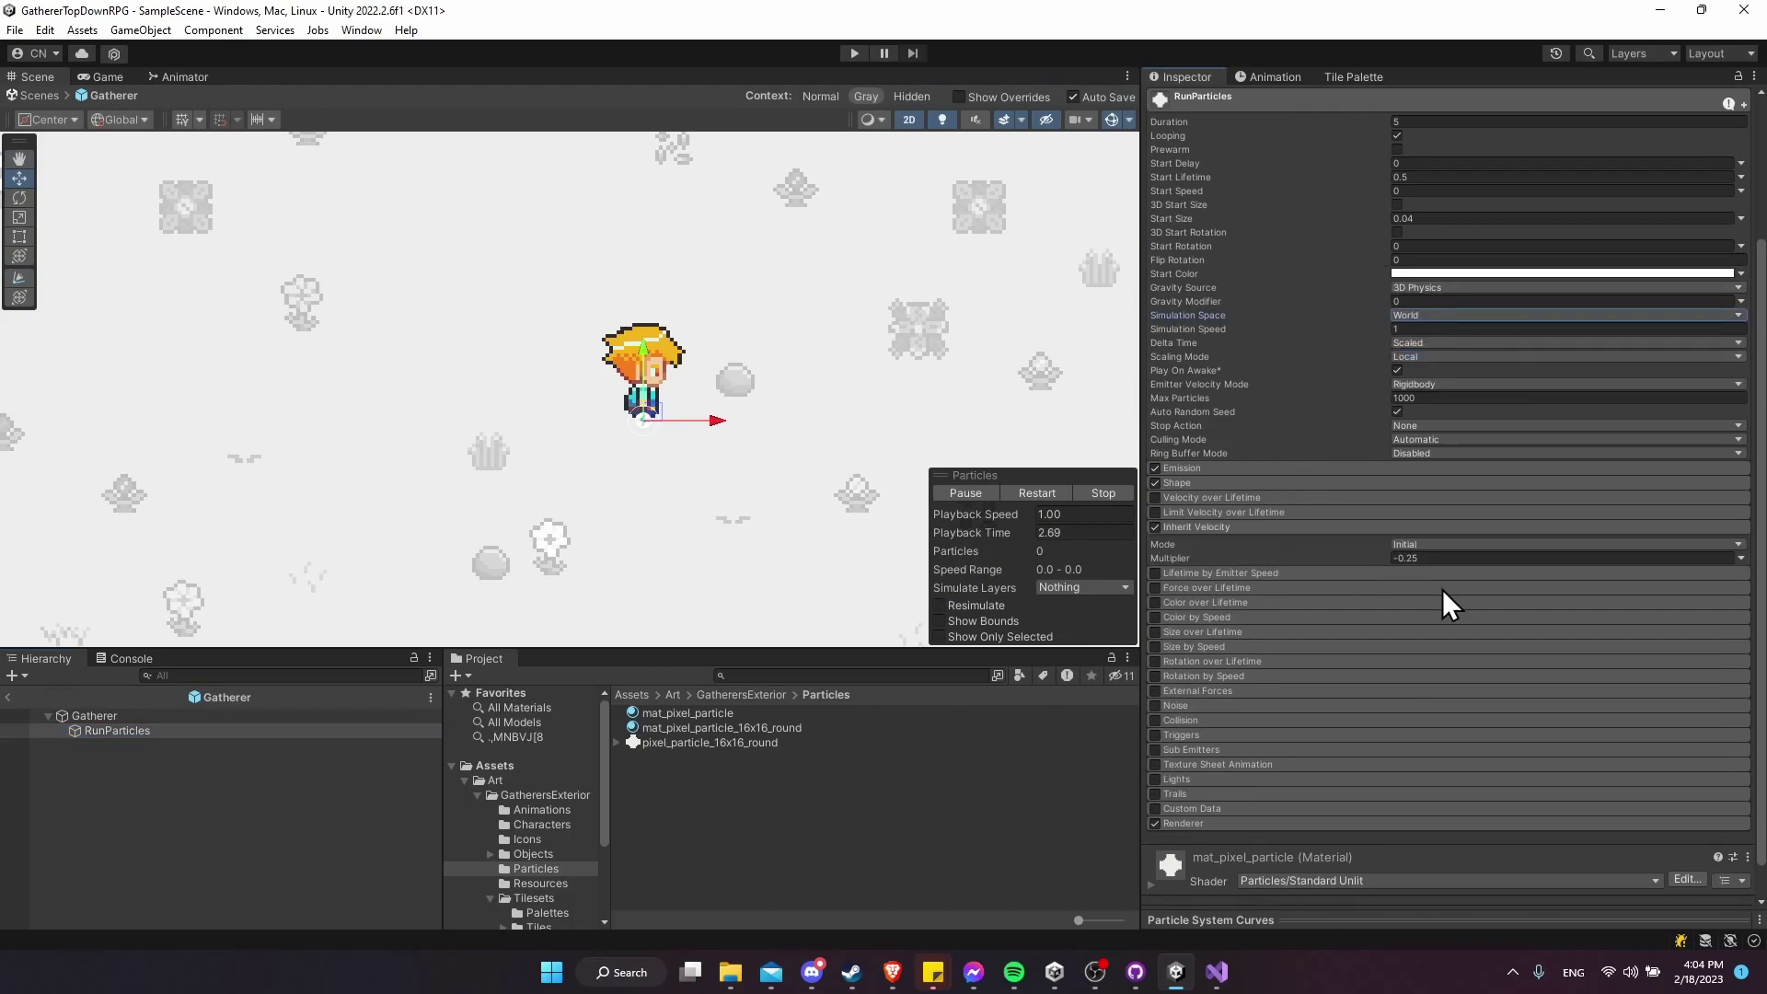
{"action": "left_click", "coordinate": [1454, 558]}
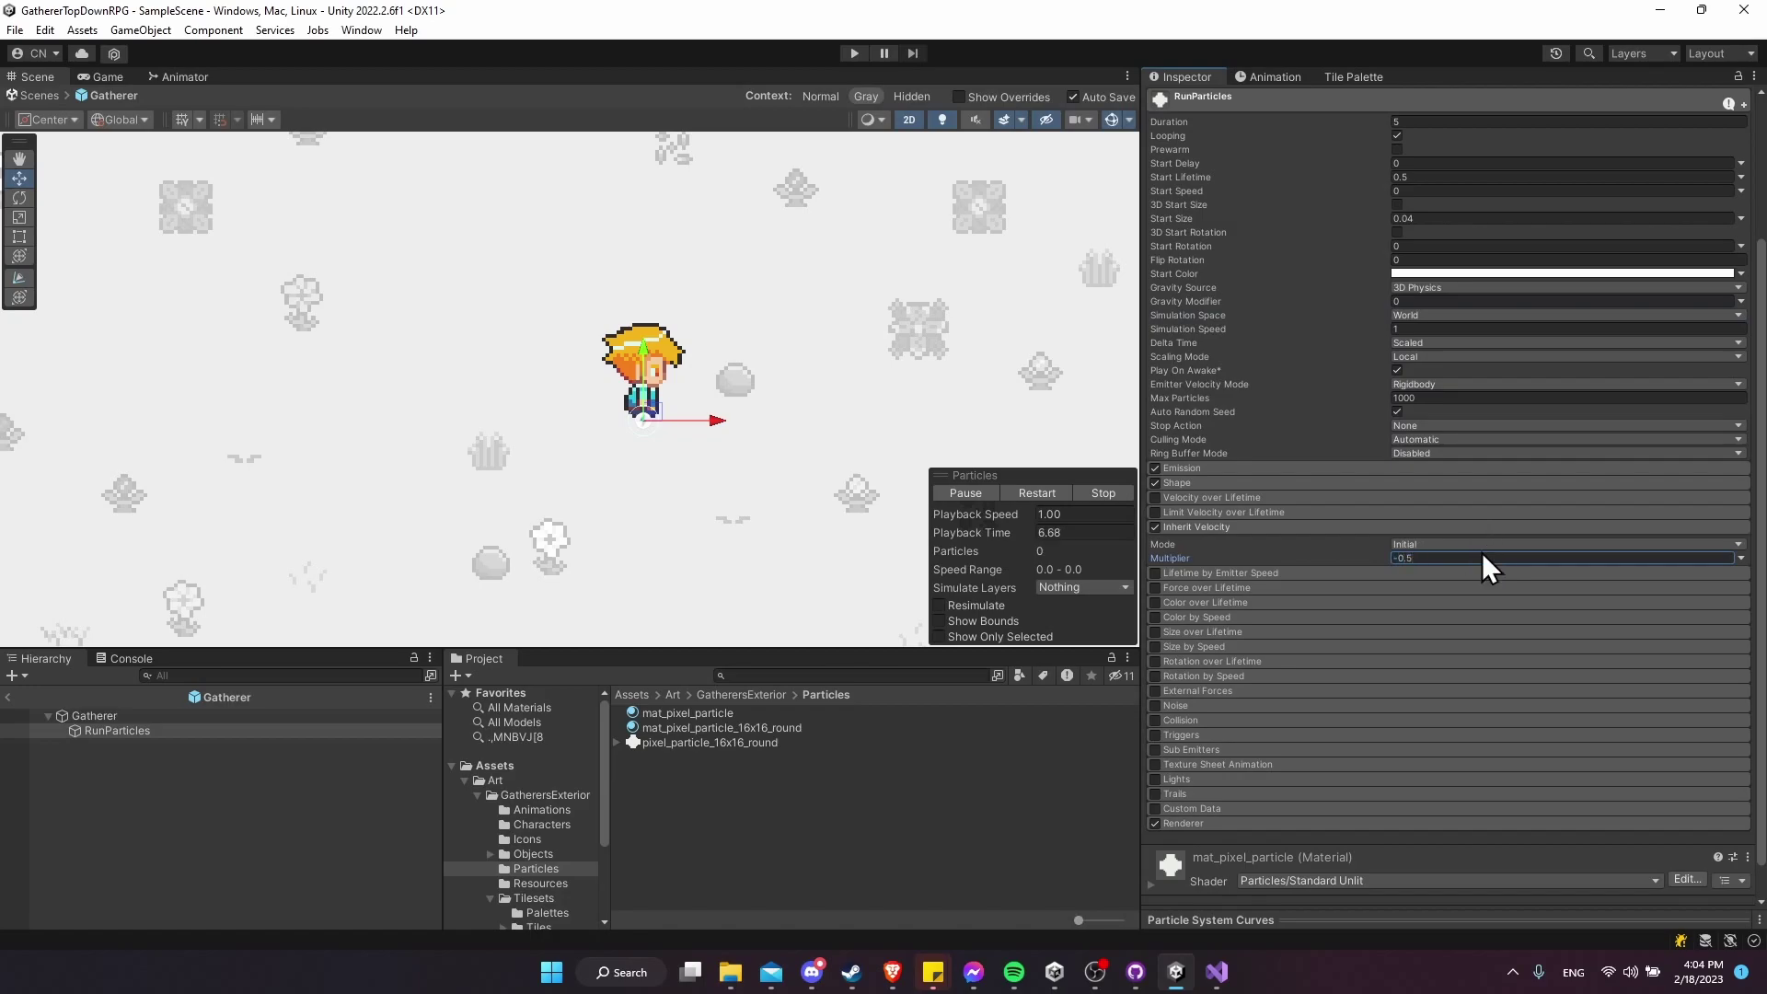
{"action": "left_click", "coordinate": [1195, 469]}
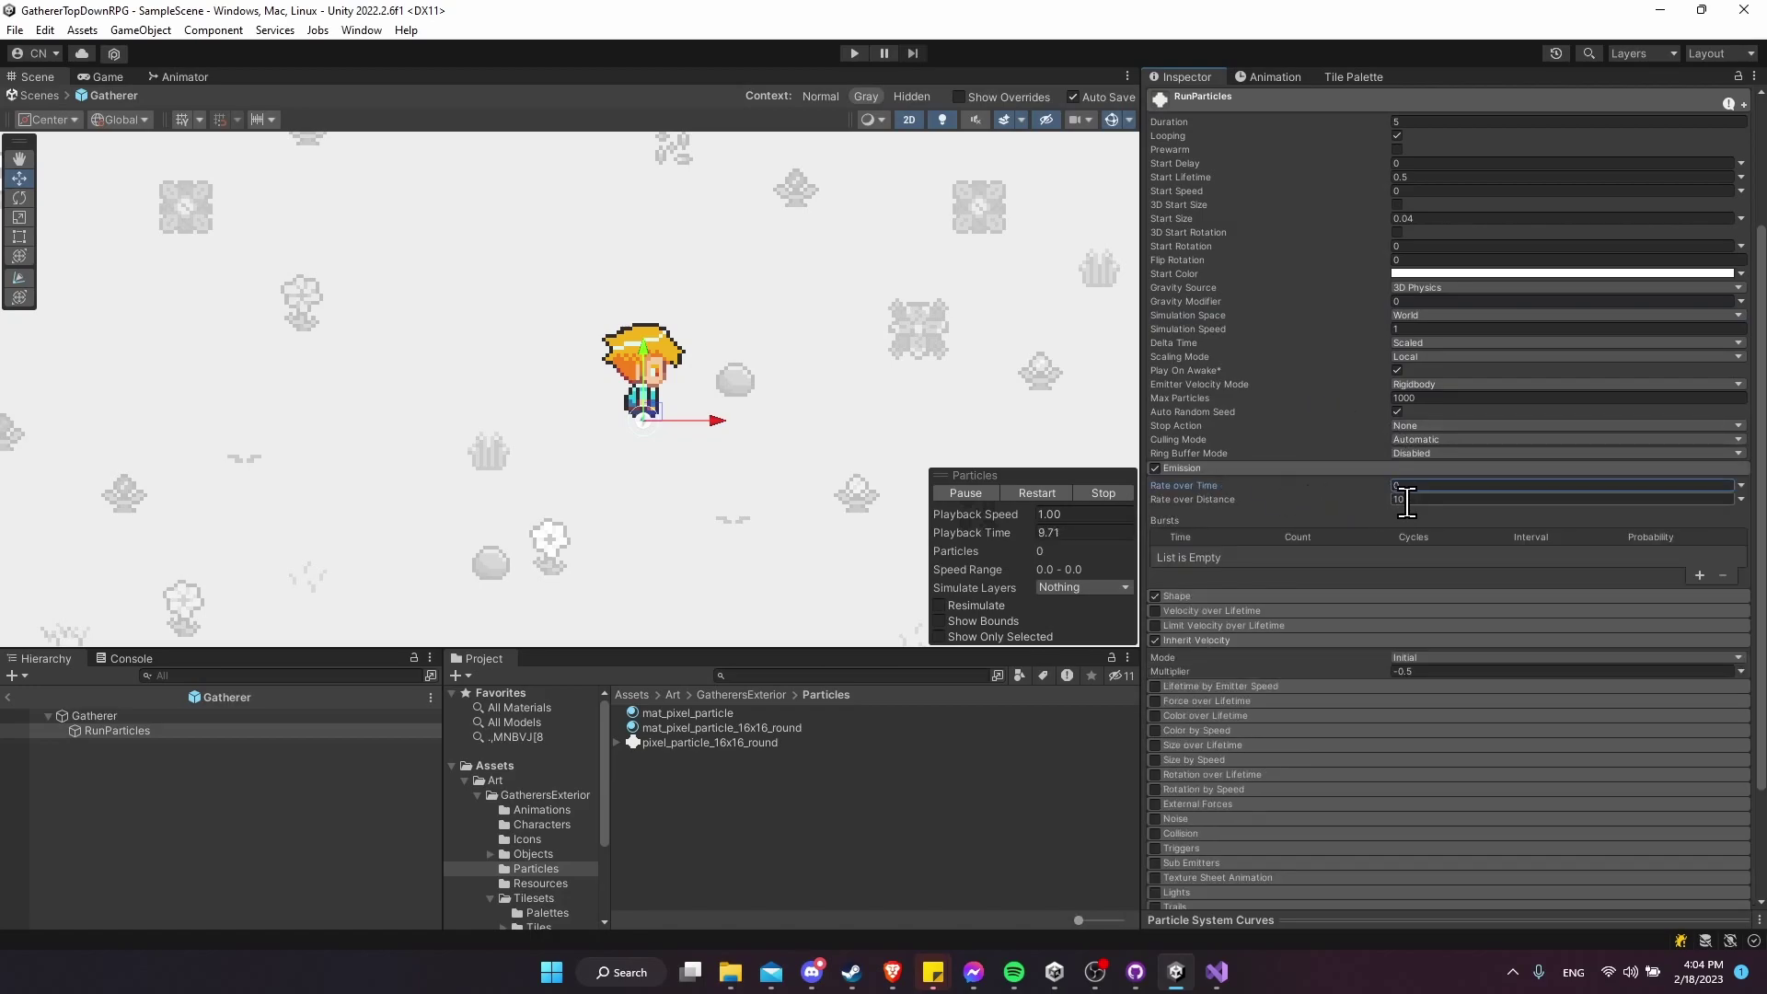
Run the game, walk the character around to examine the distance-based particle trail behind the feet, and stop the game.
{"action": "left_click", "coordinate": [854, 52]}
{"action": "key", "text": "d"}
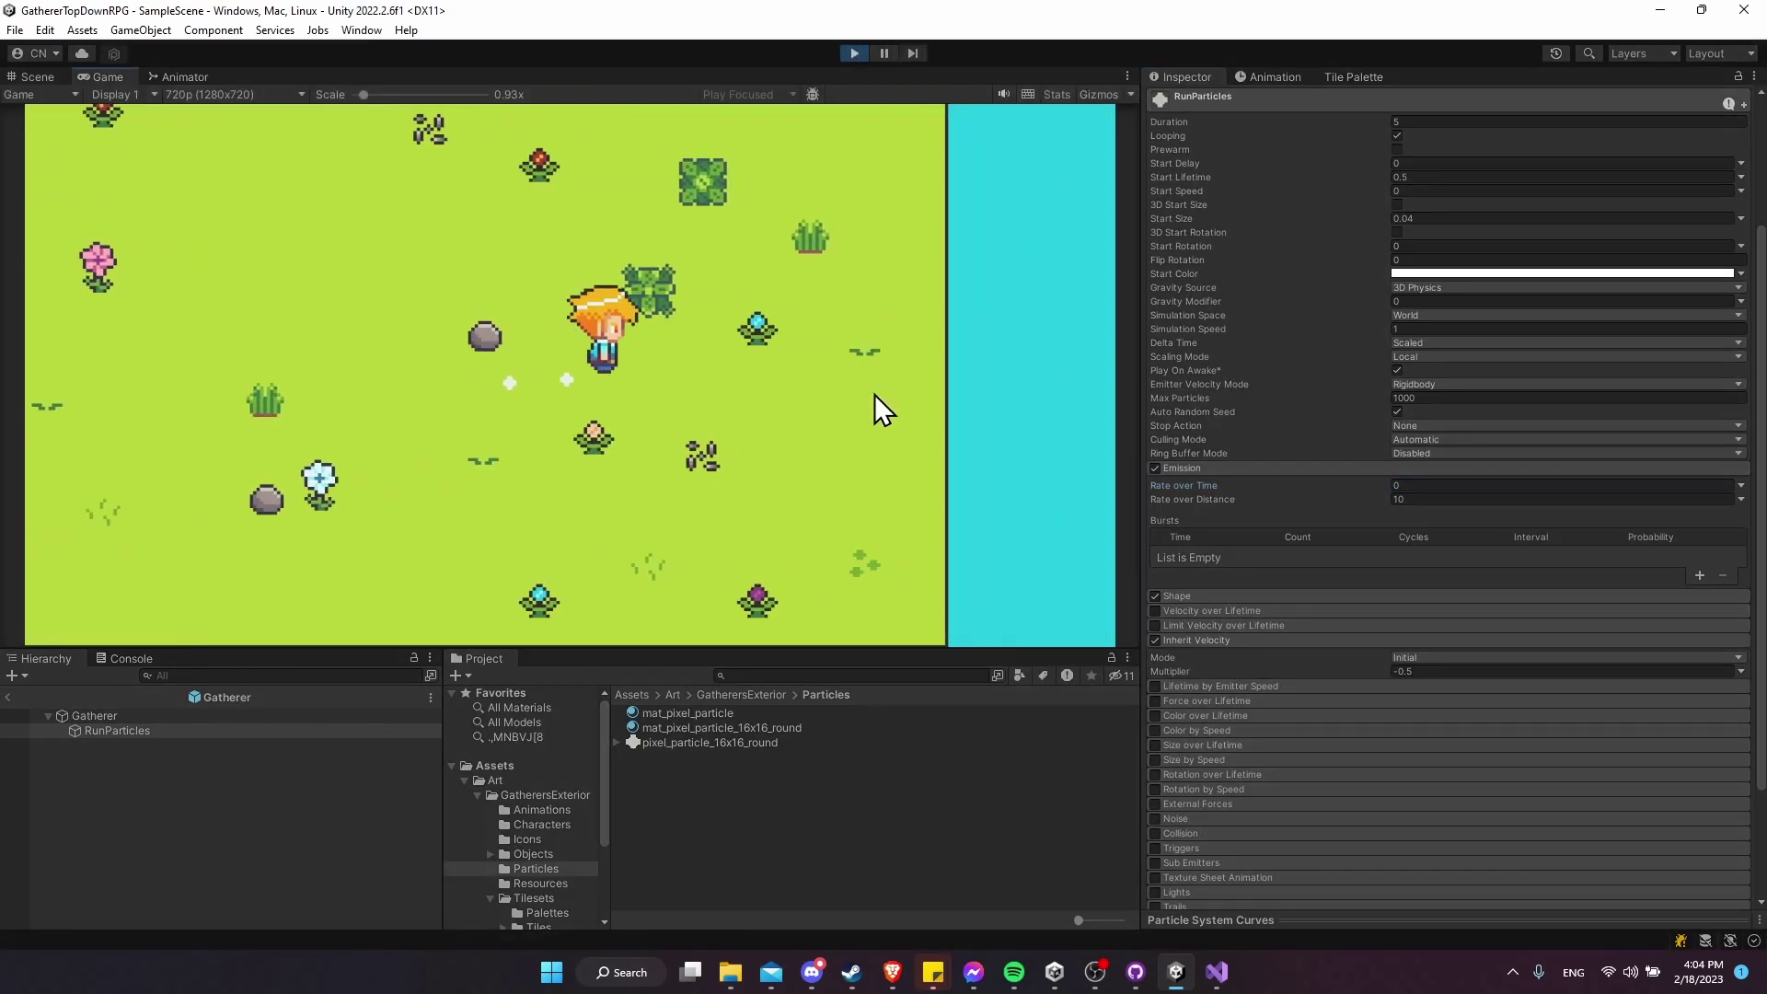
{"action": "key", "text": "s"}
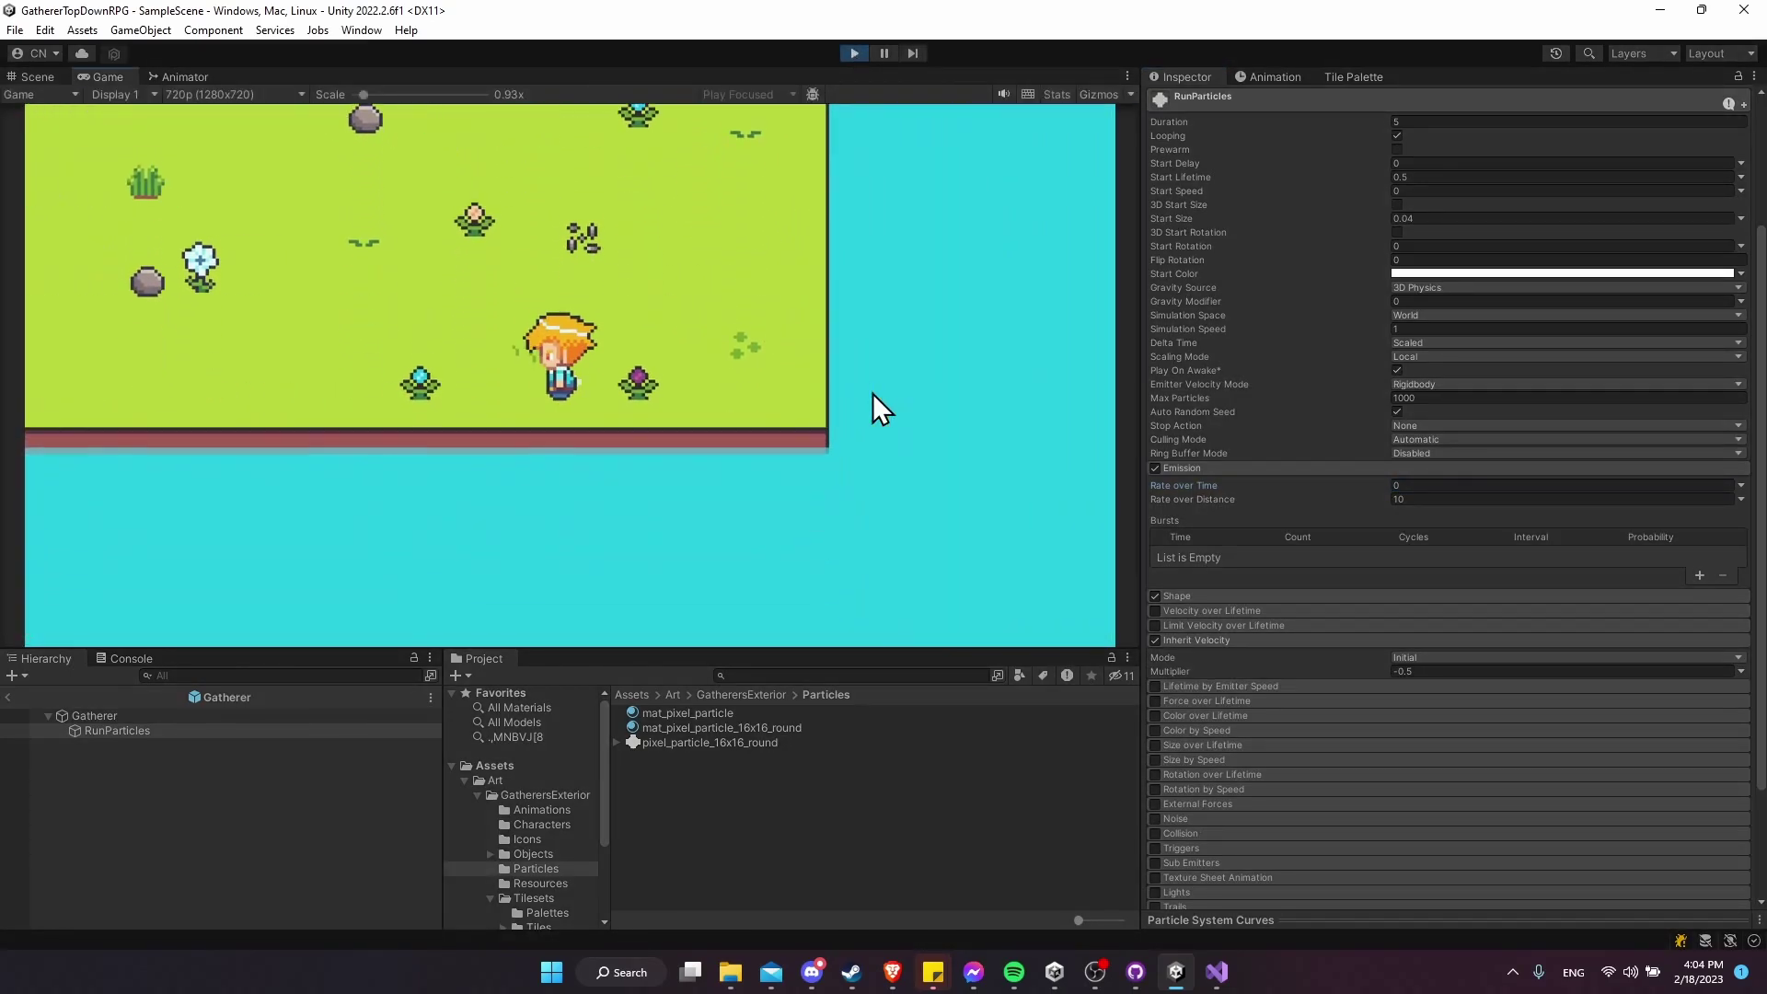
{"action": "key", "text": "a"}
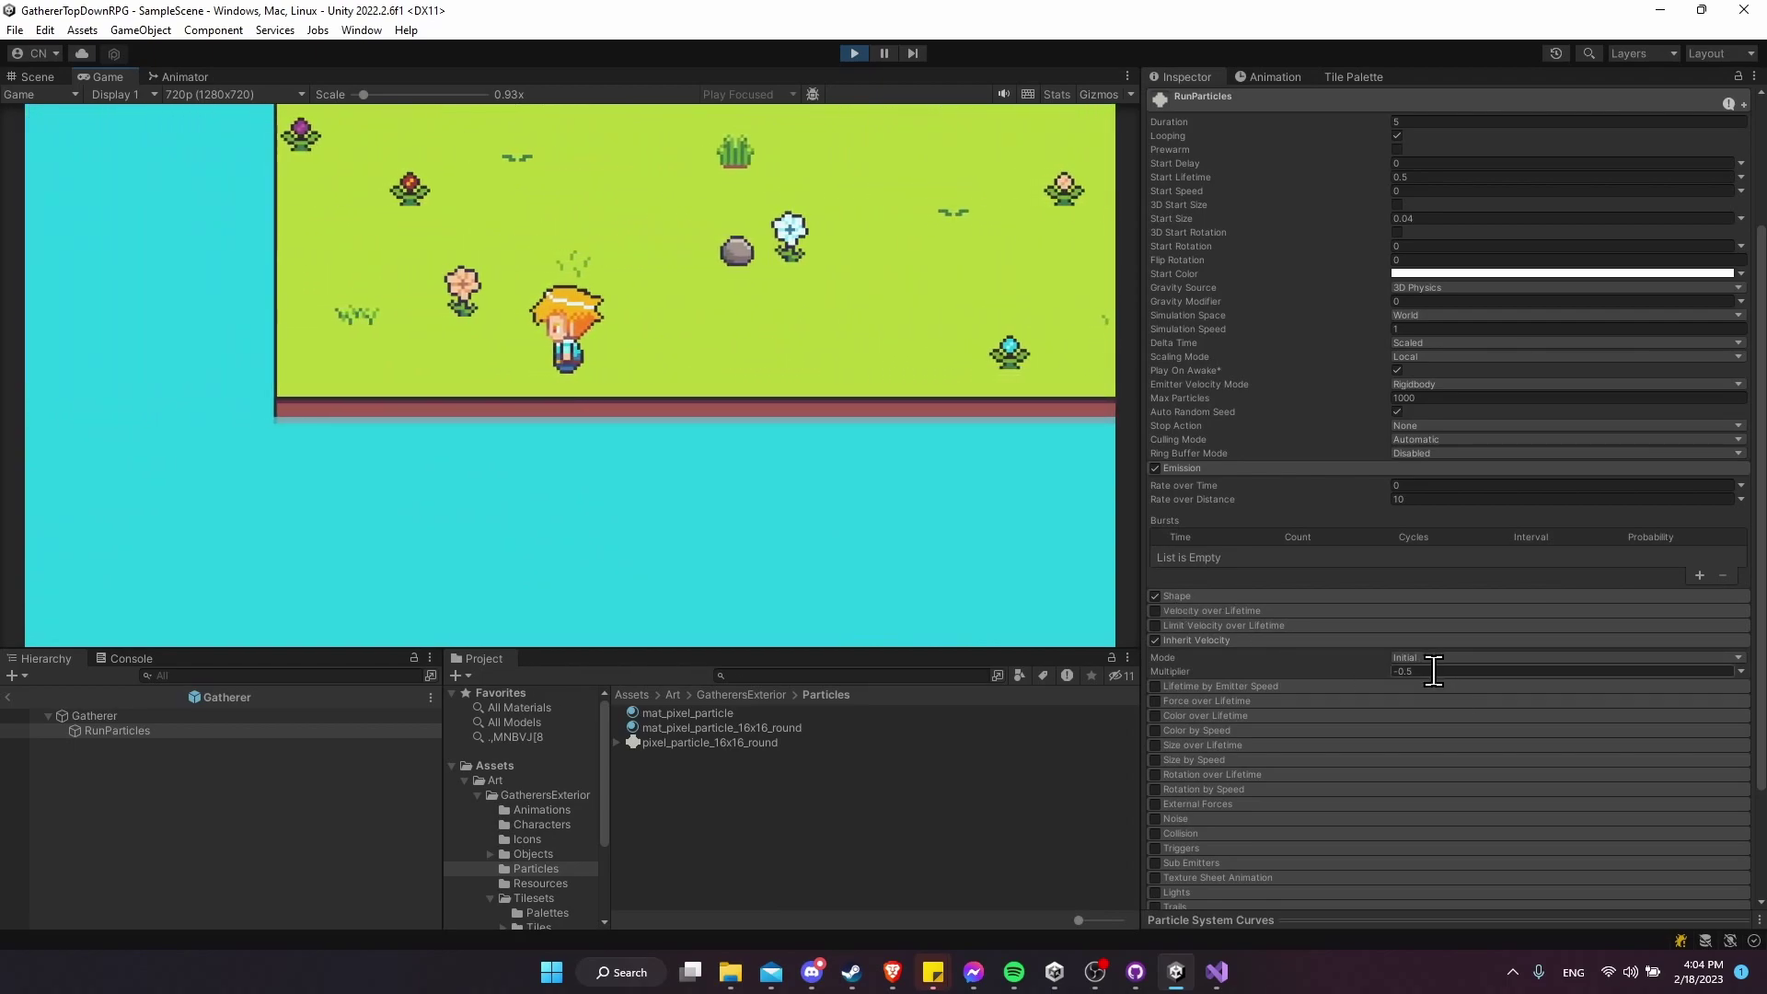
{"action": "key", "text": "w"}
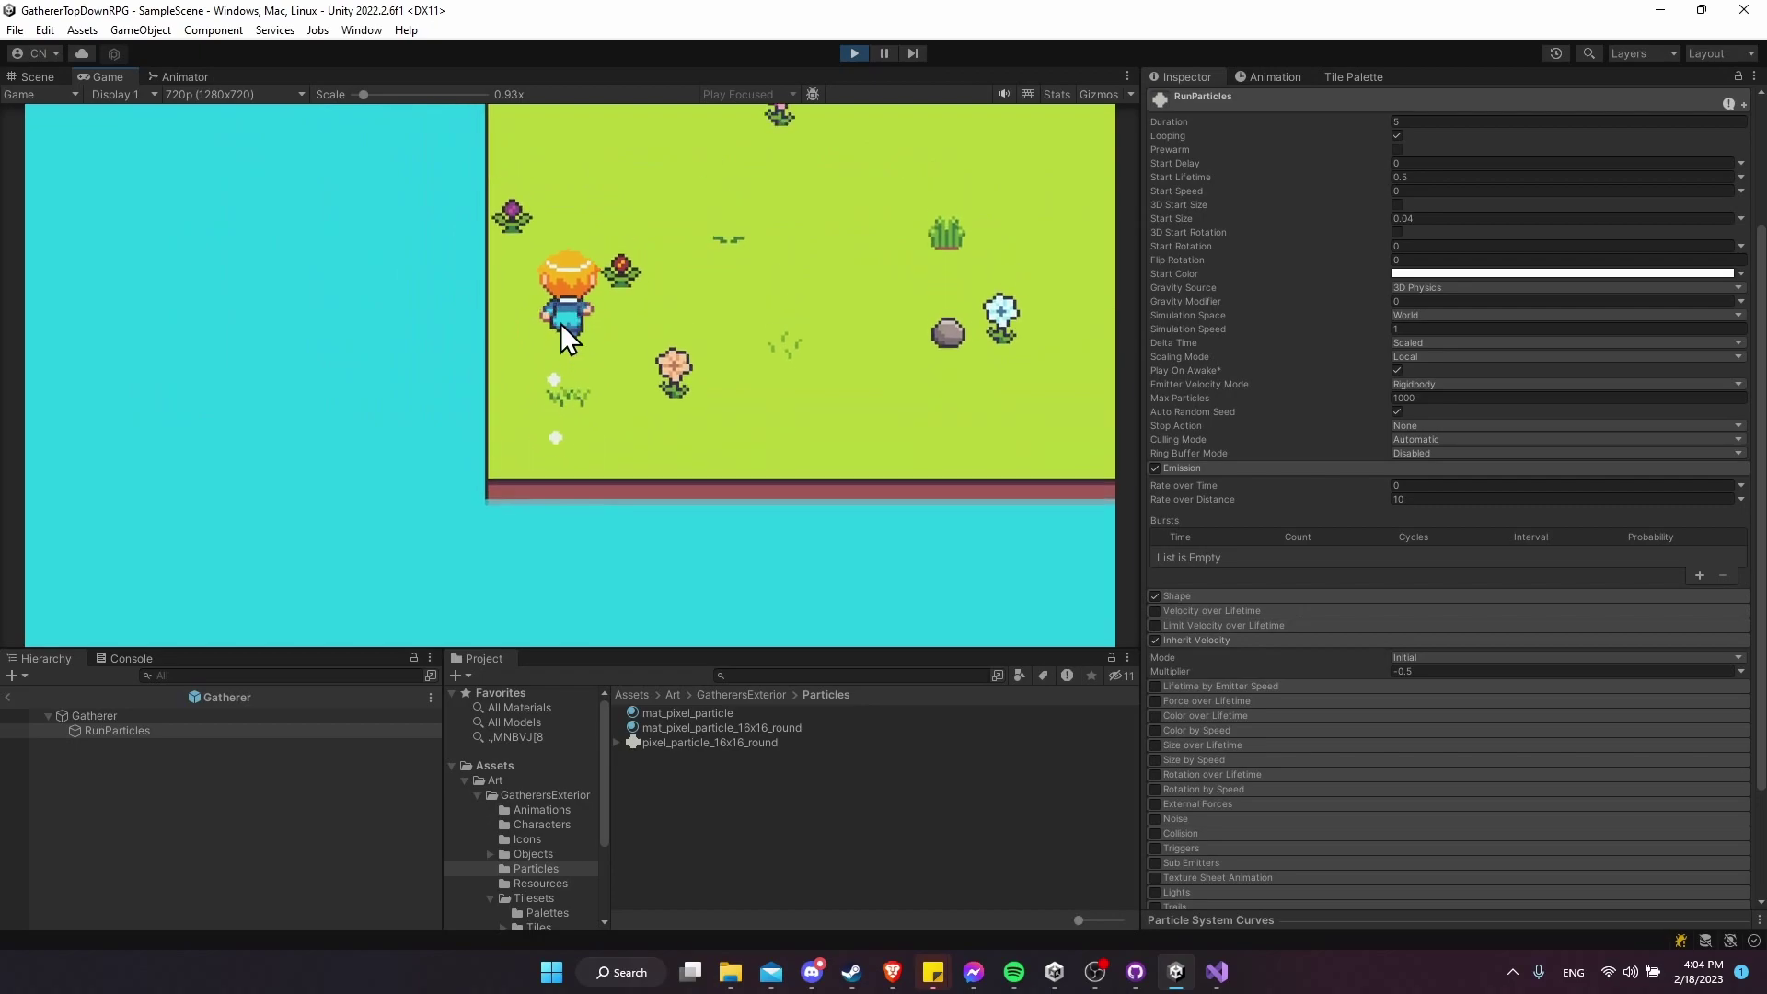
{"action": "key", "text": "a"}
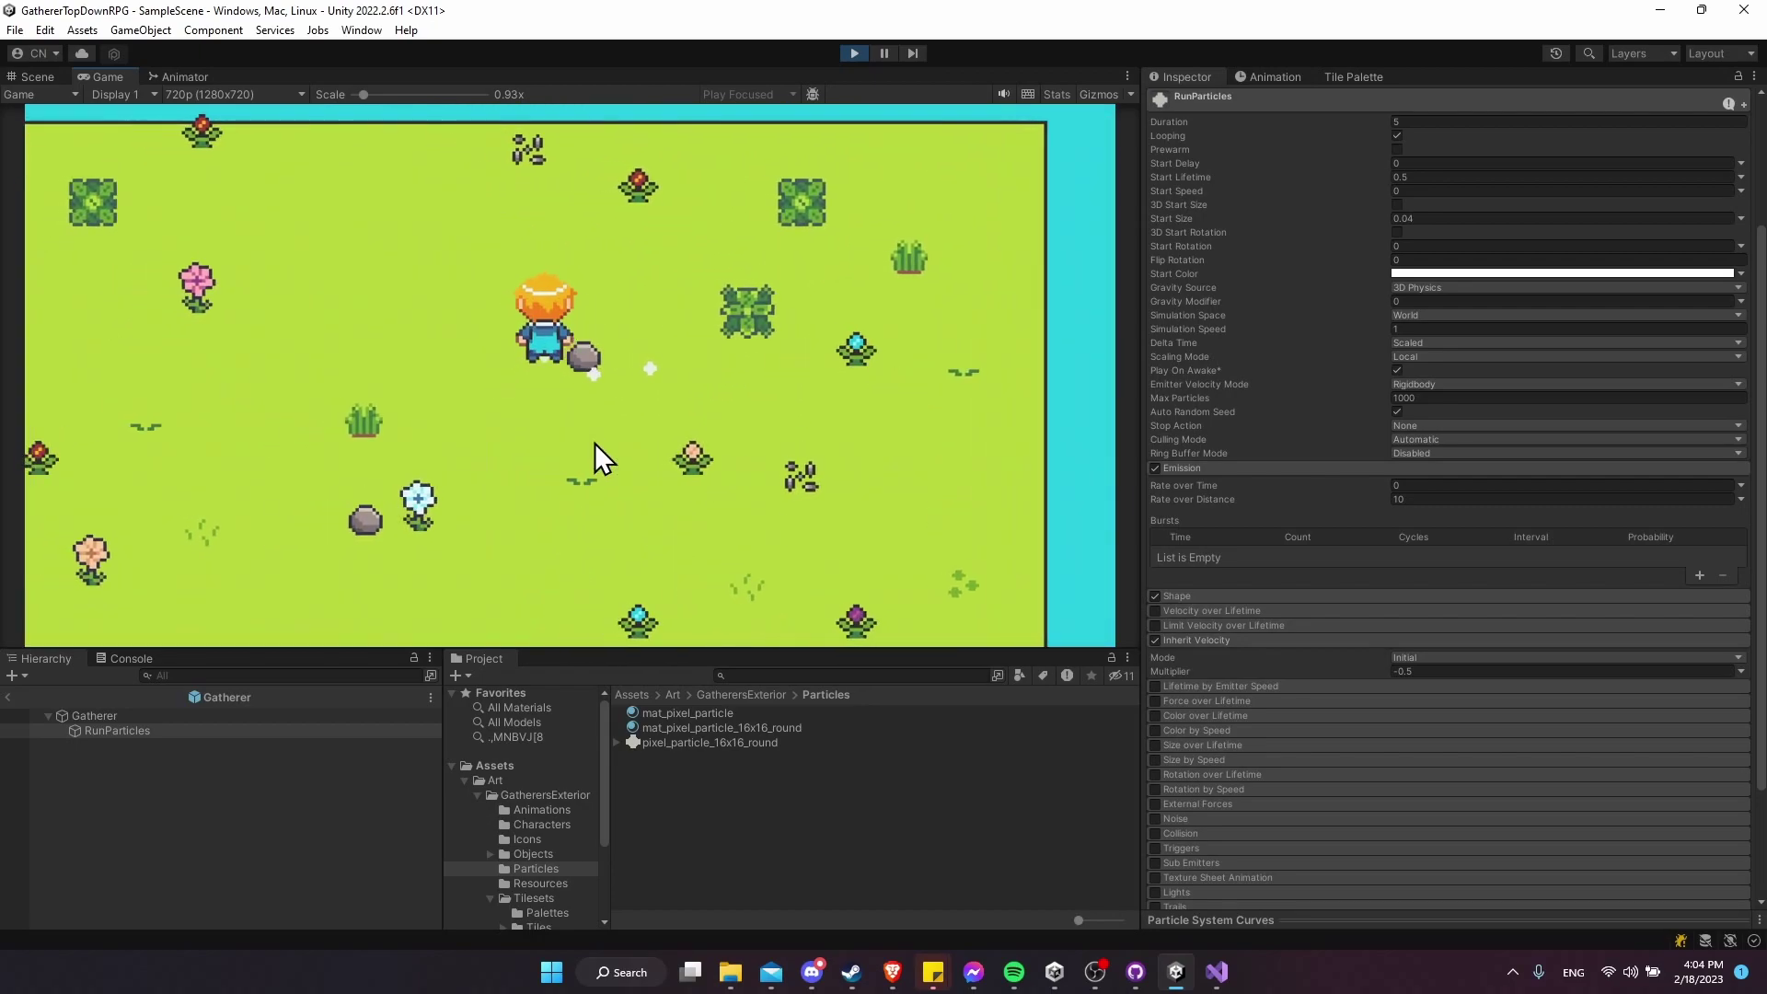
{"action": "key", "text": "w"}
{"action": "key", "text": "a"}
{"action": "key", "text": "s"}
{"action": "key", "text": "d"}
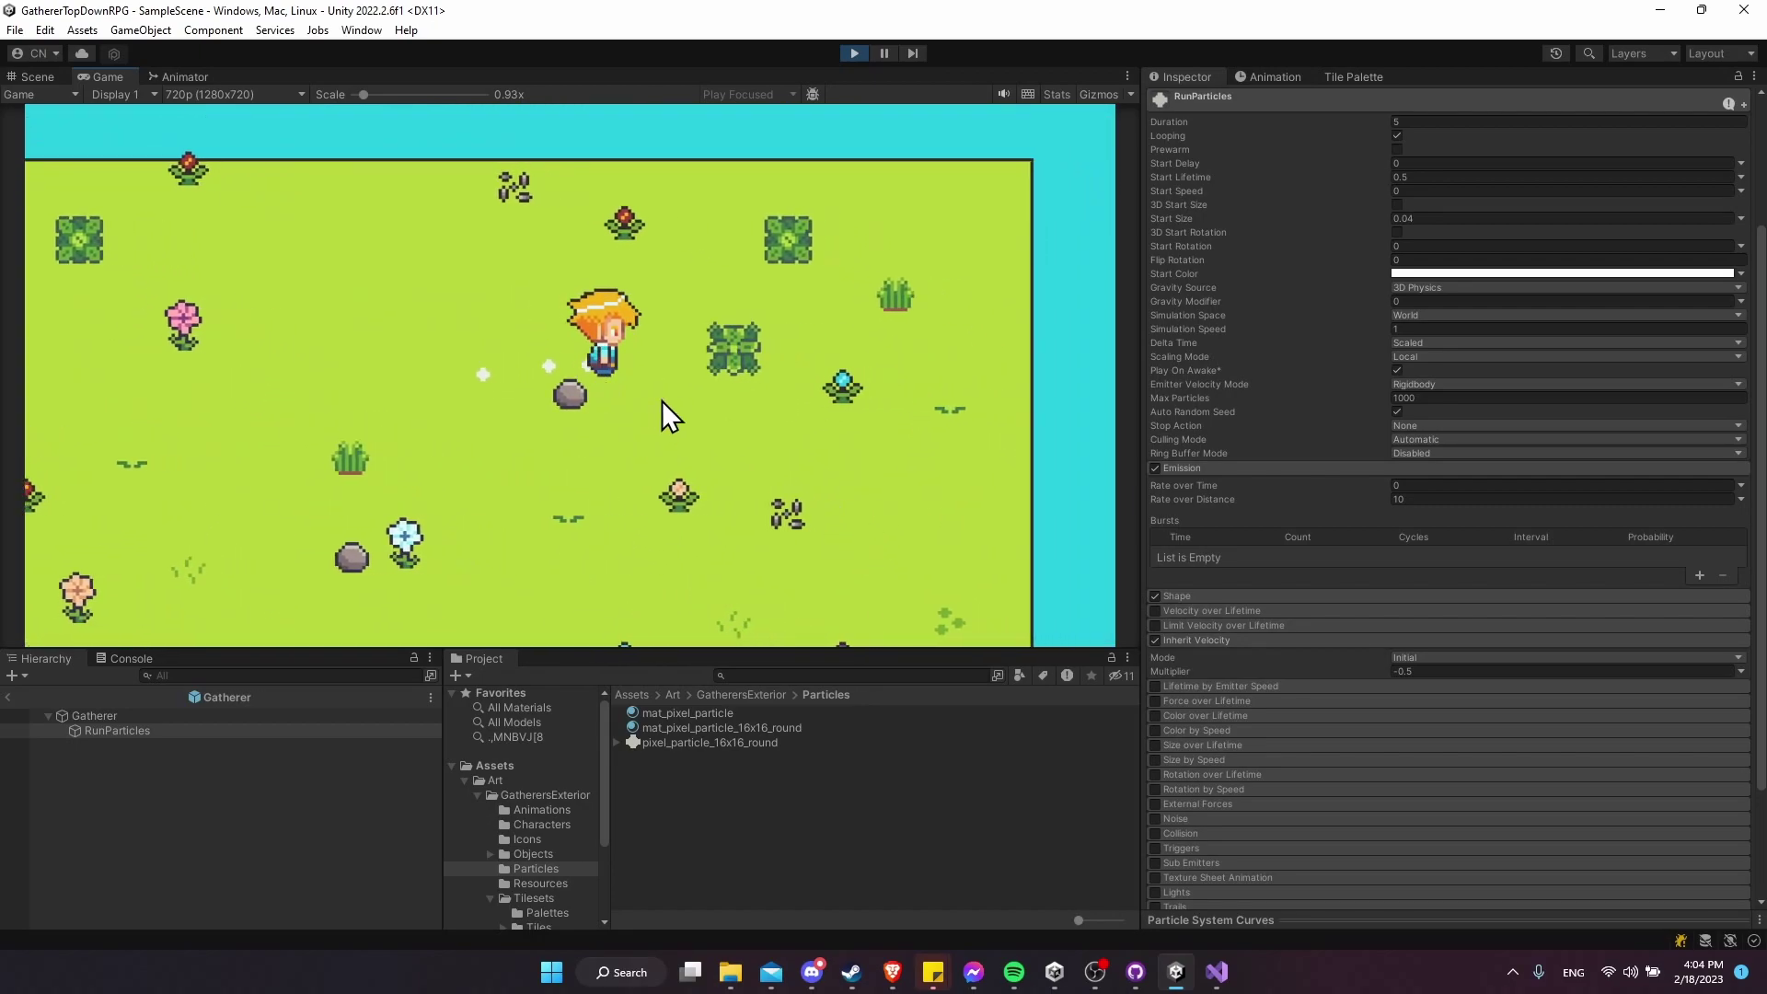
{"action": "key", "text": "s"}
{"action": "key", "text": "a"}
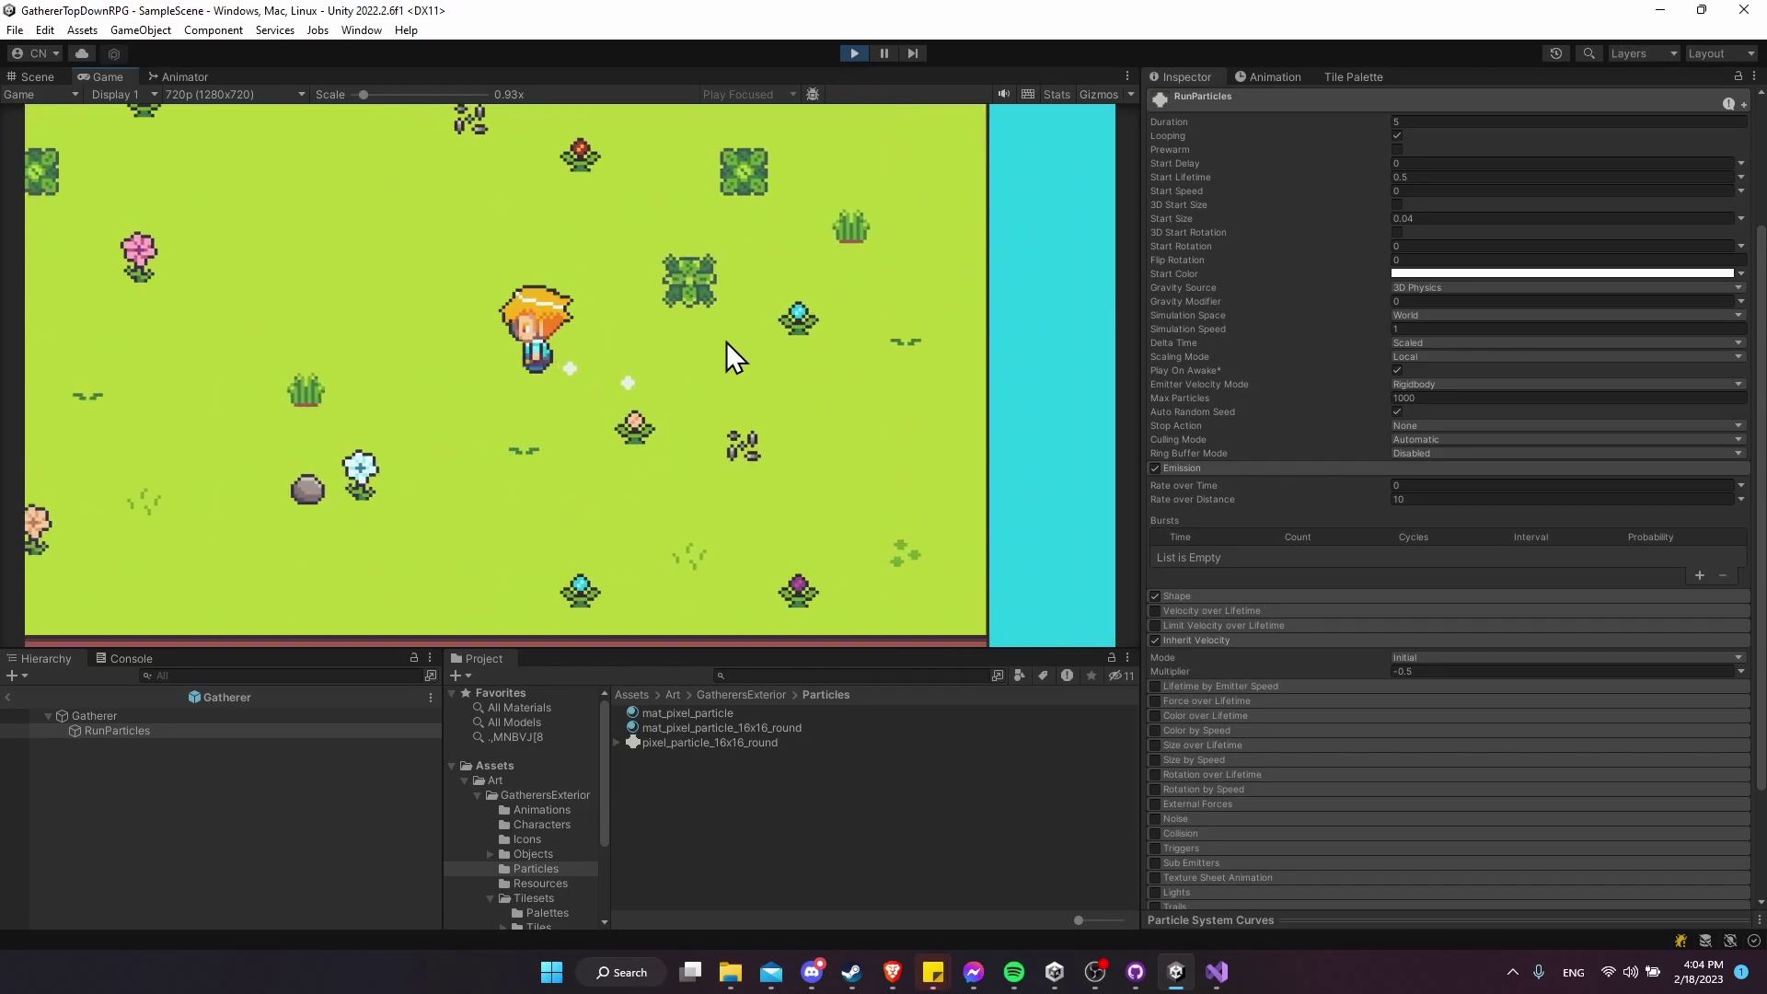
{"action": "left_click", "coordinate": [853, 53]}
Enable the Color over Lifetime module of RunParticles and open its color gradient for editing.
{"action": "left_click", "coordinate": [217, 731]}
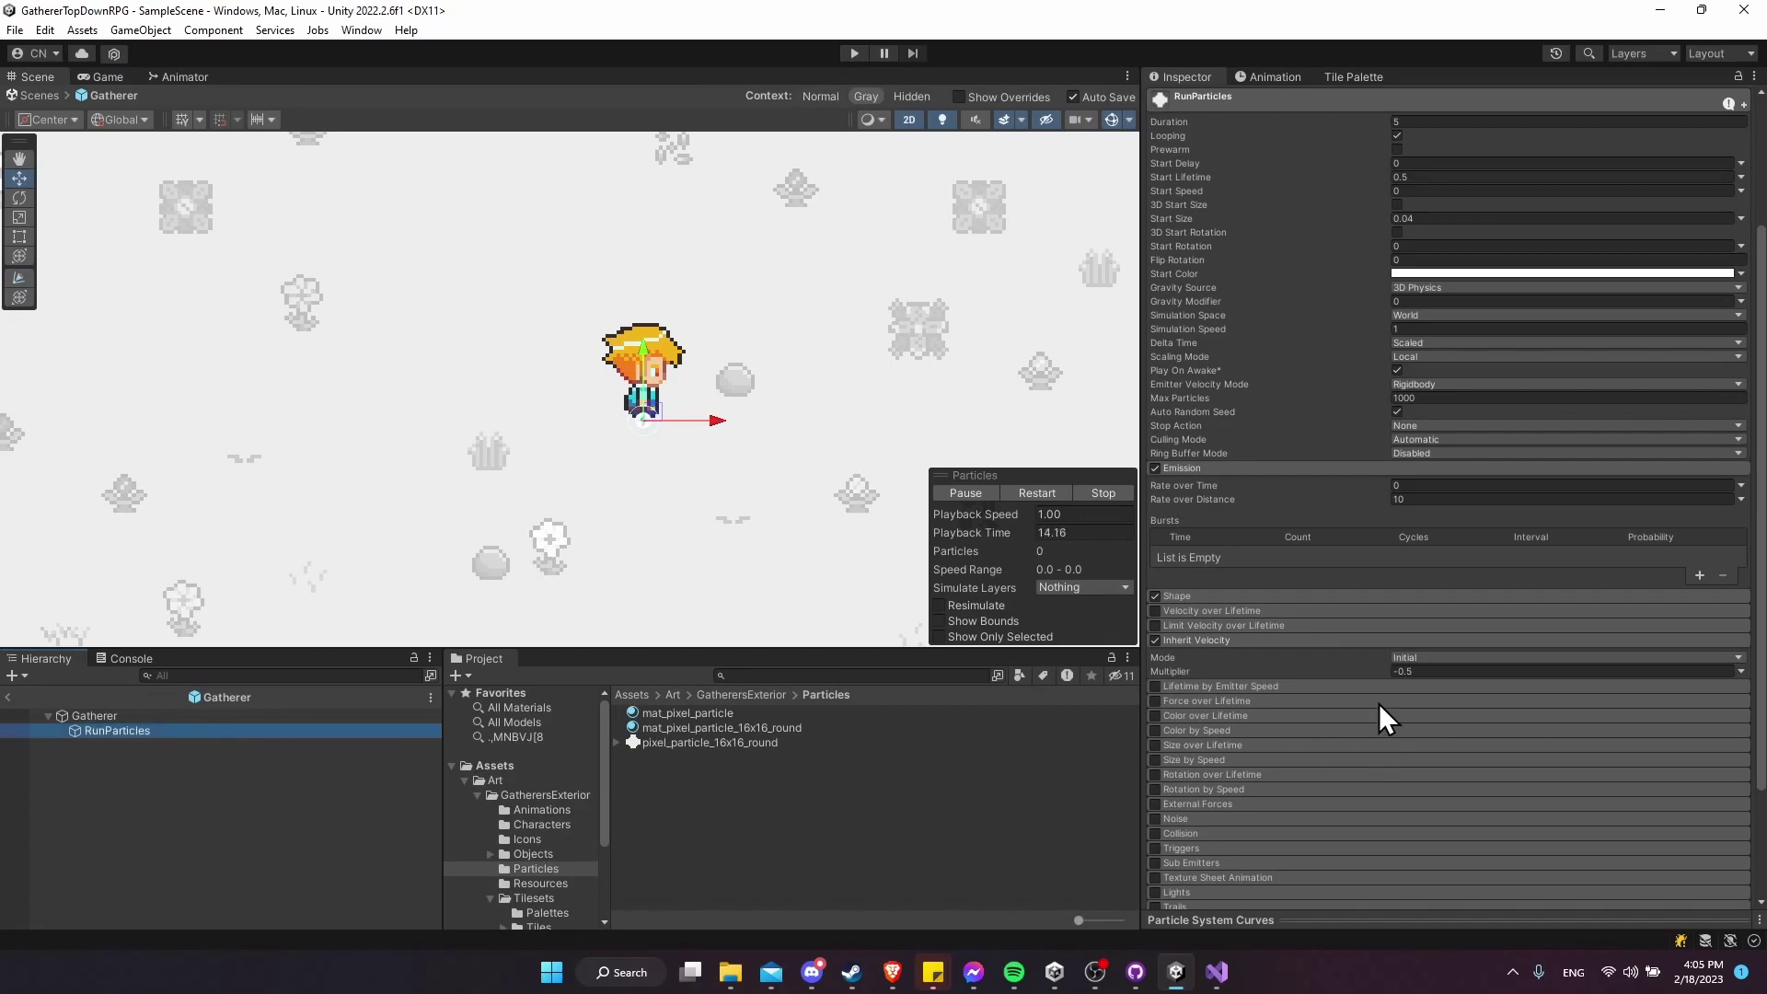
{"action": "scroll", "coordinate": [1378, 703], "scroll_direction": "down", "scroll_amount": 3}
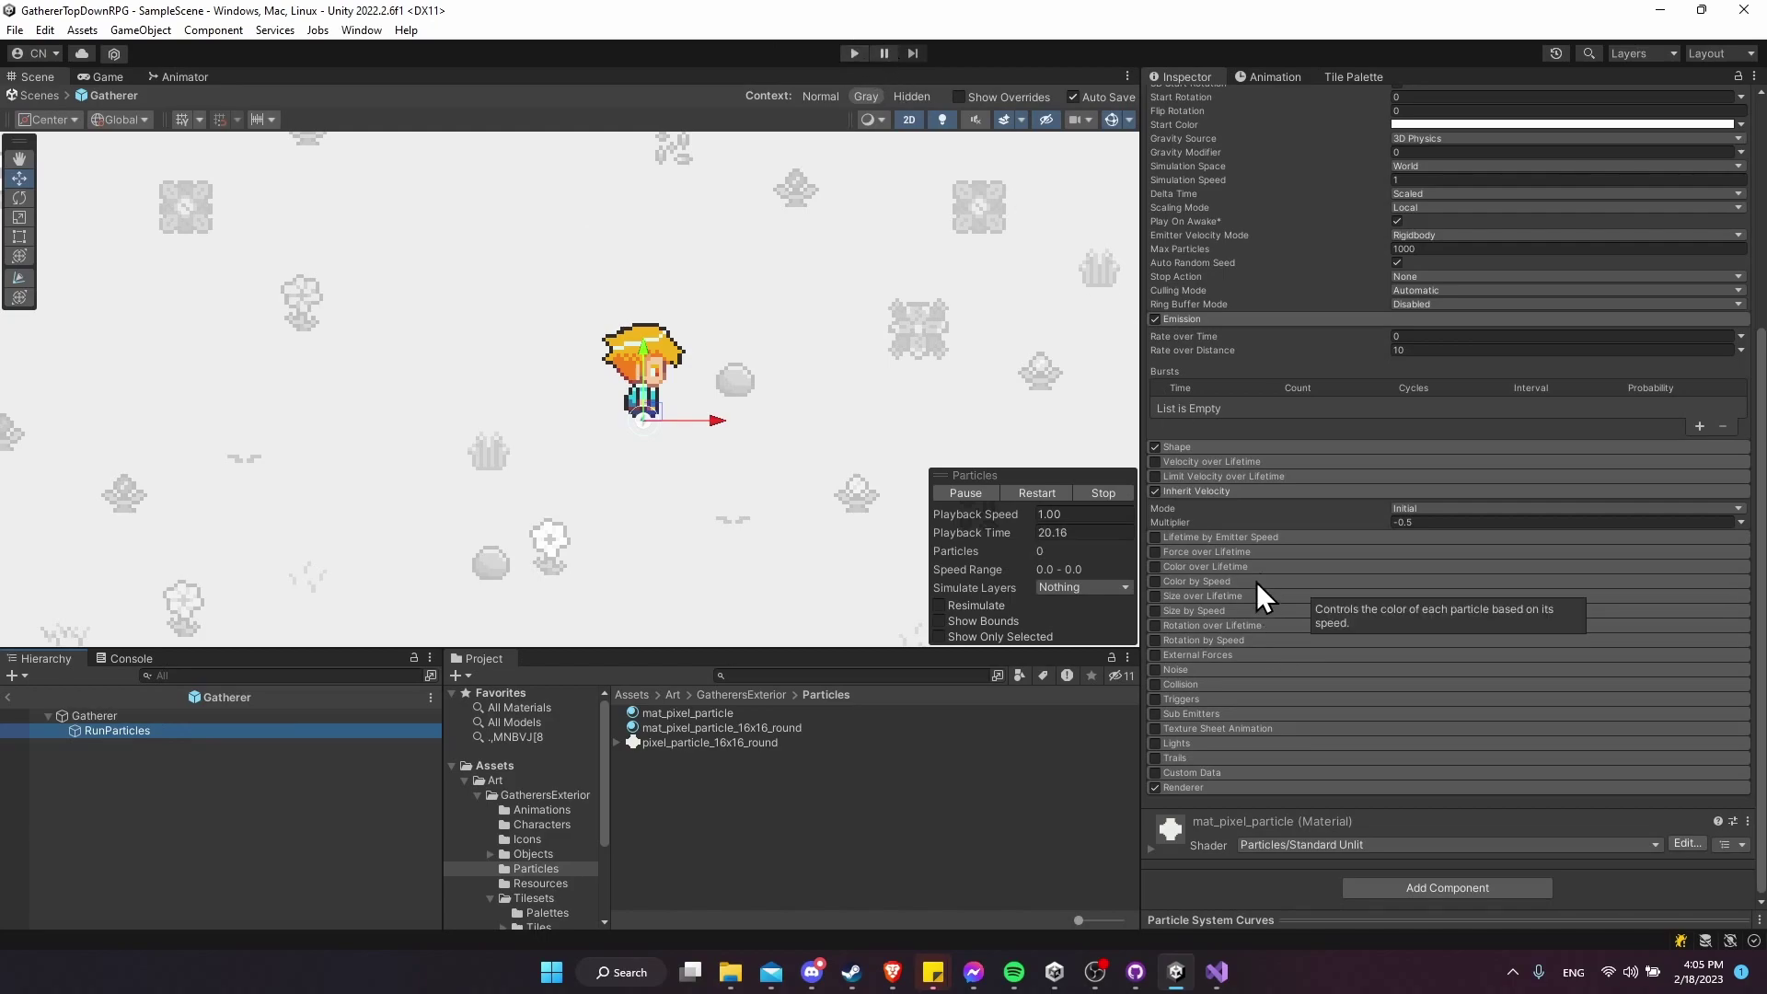
{"action": "left_click", "coordinate": [1155, 567]}
{"action": "left_click", "coordinate": [1192, 567]}
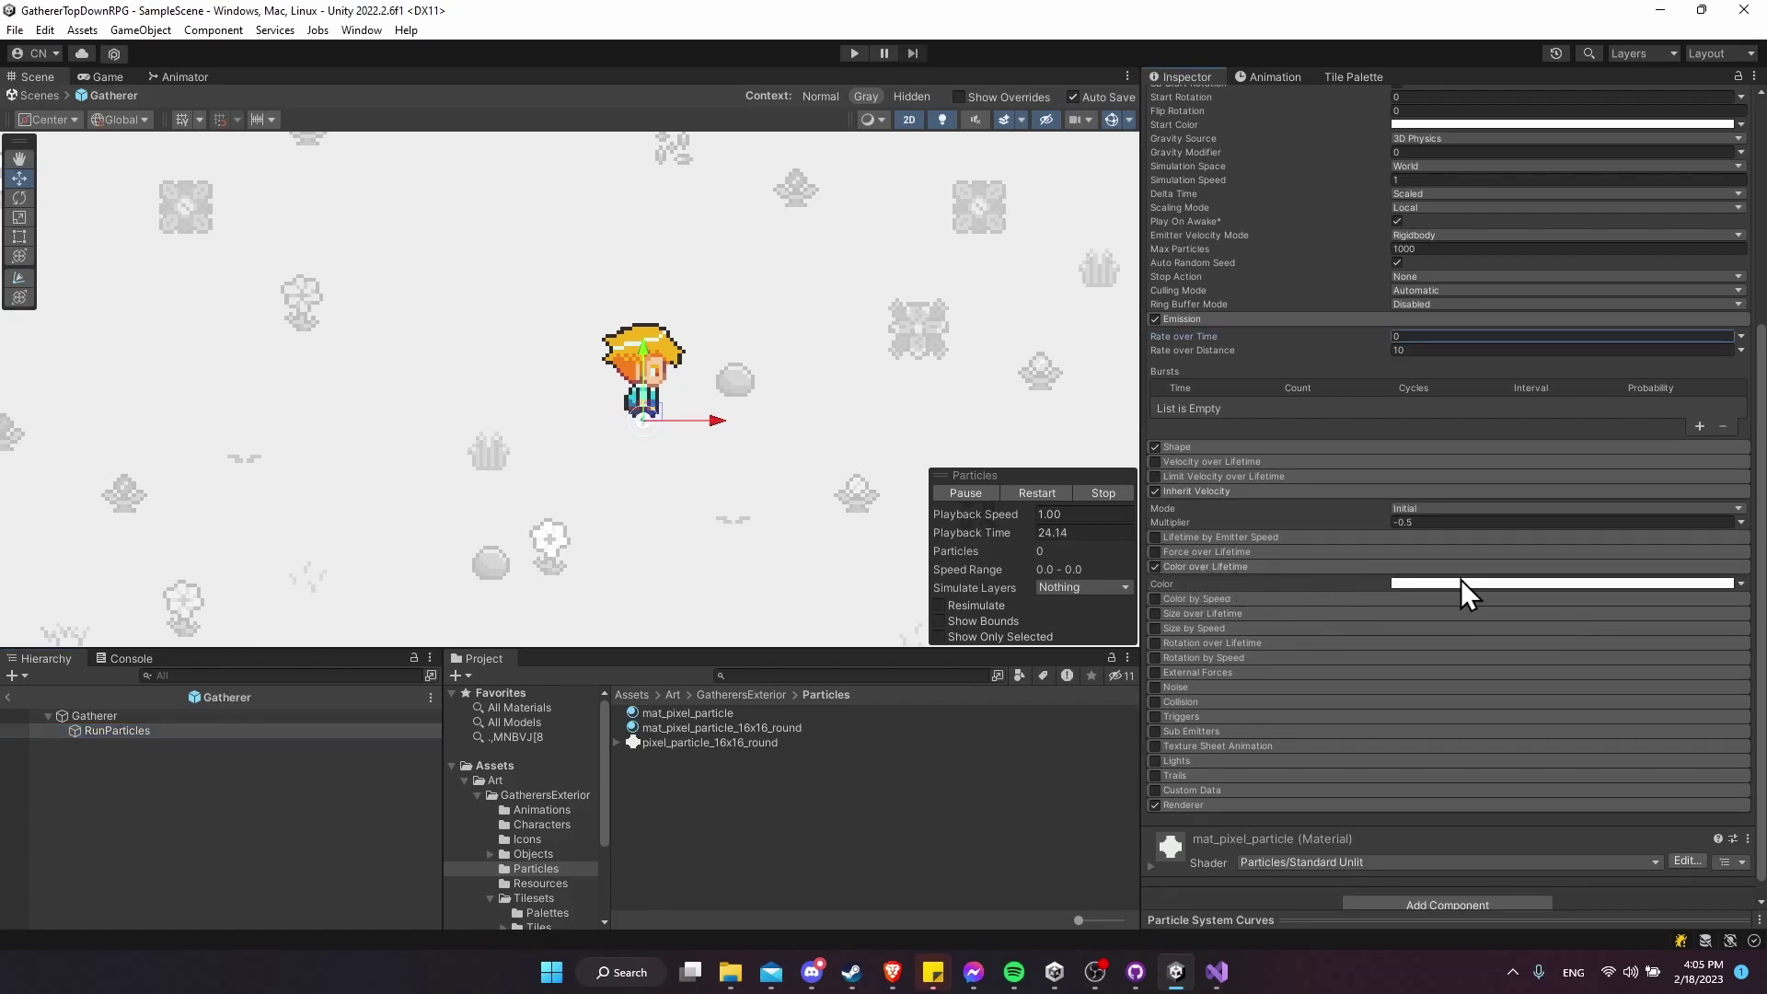
{"action": "left_click", "coordinate": [1417, 583]}
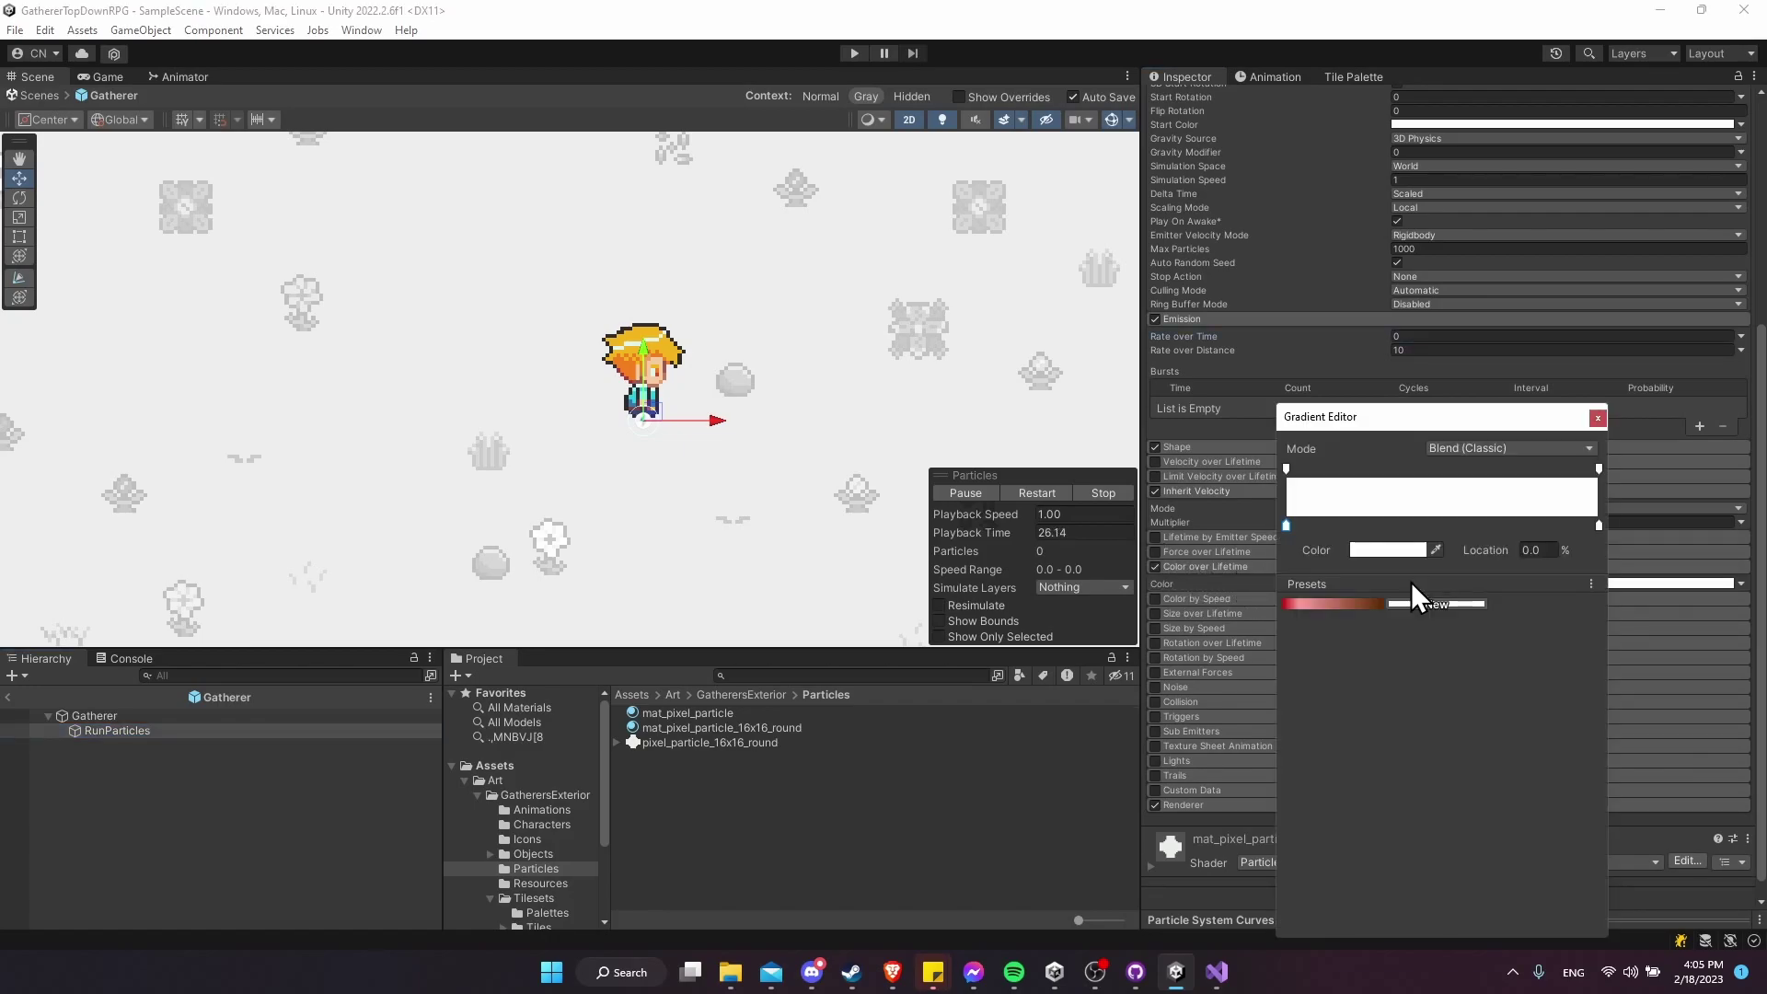
{"action": "left_click_drag", "start_coordinate": [1399, 425], "coordinate": [869, 352]}
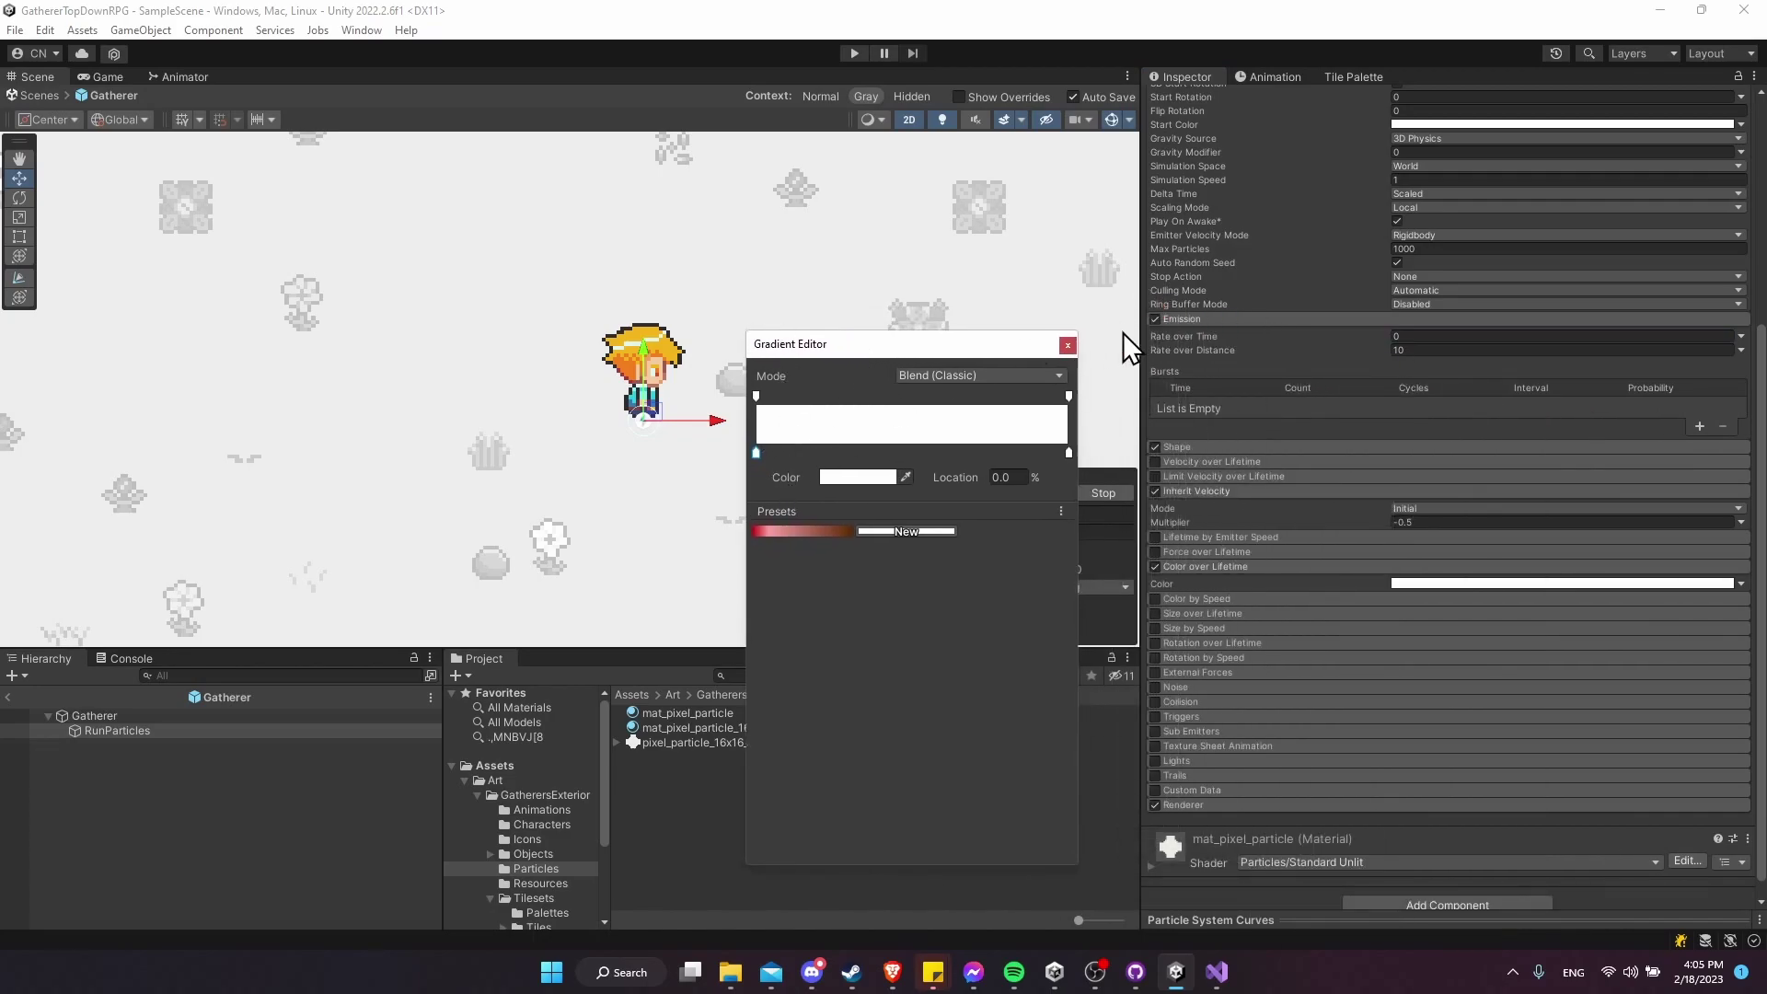
Set the alpha of the gradient's end key at 100% to 0 so the particles fade out.
{"action": "left_click", "coordinate": [1068, 397]}
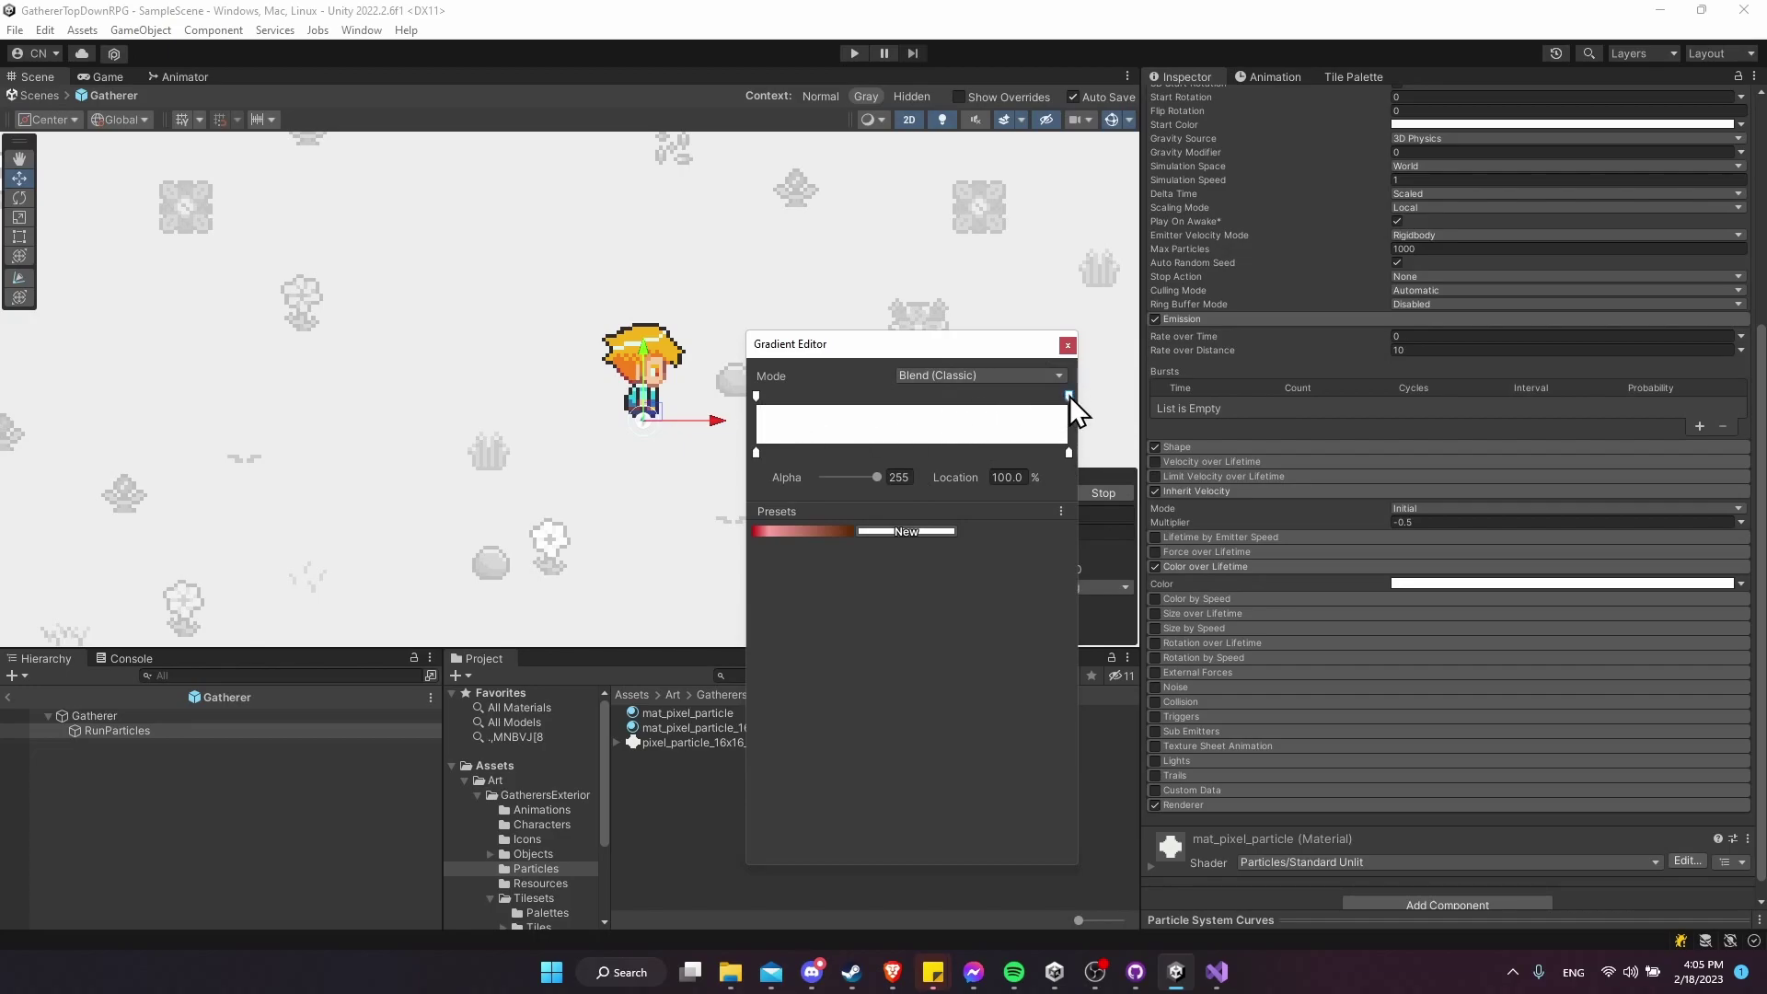
{"action": "left_click", "coordinate": [1068, 453]}
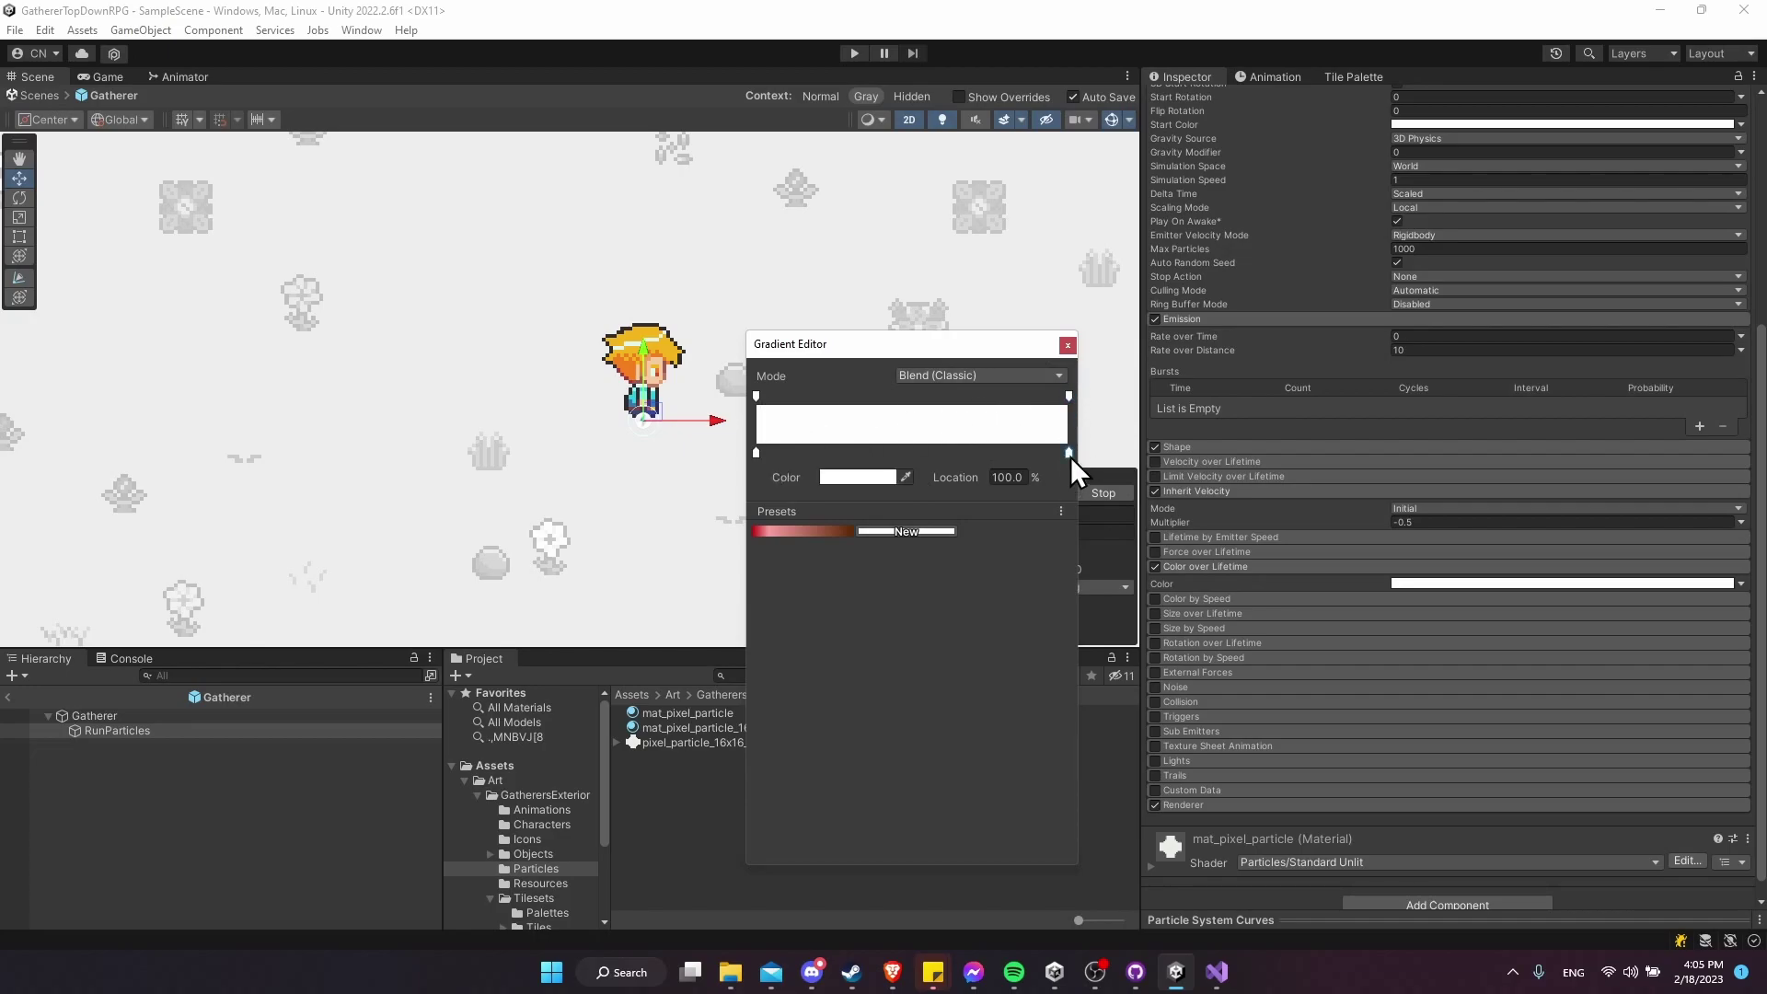
{"action": "left_click", "coordinate": [1068, 397]}
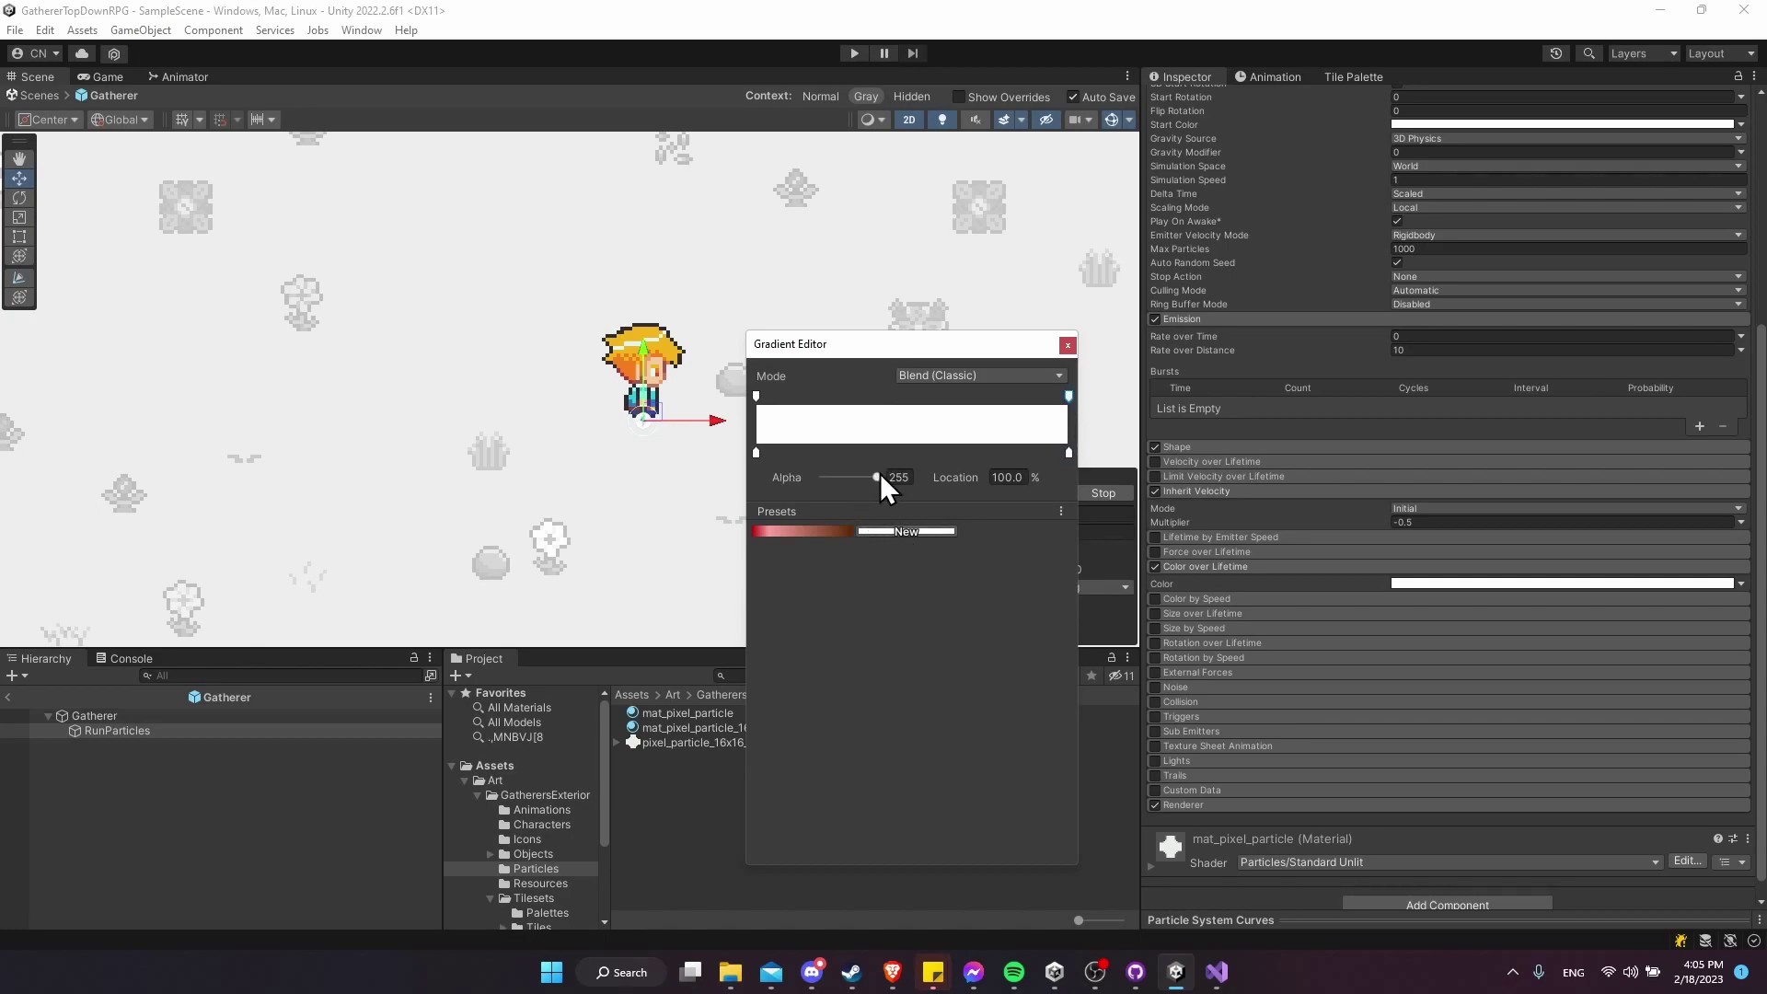
{"action": "left_click_drag", "start_coordinate": [877, 477], "coordinate": [824, 477]}
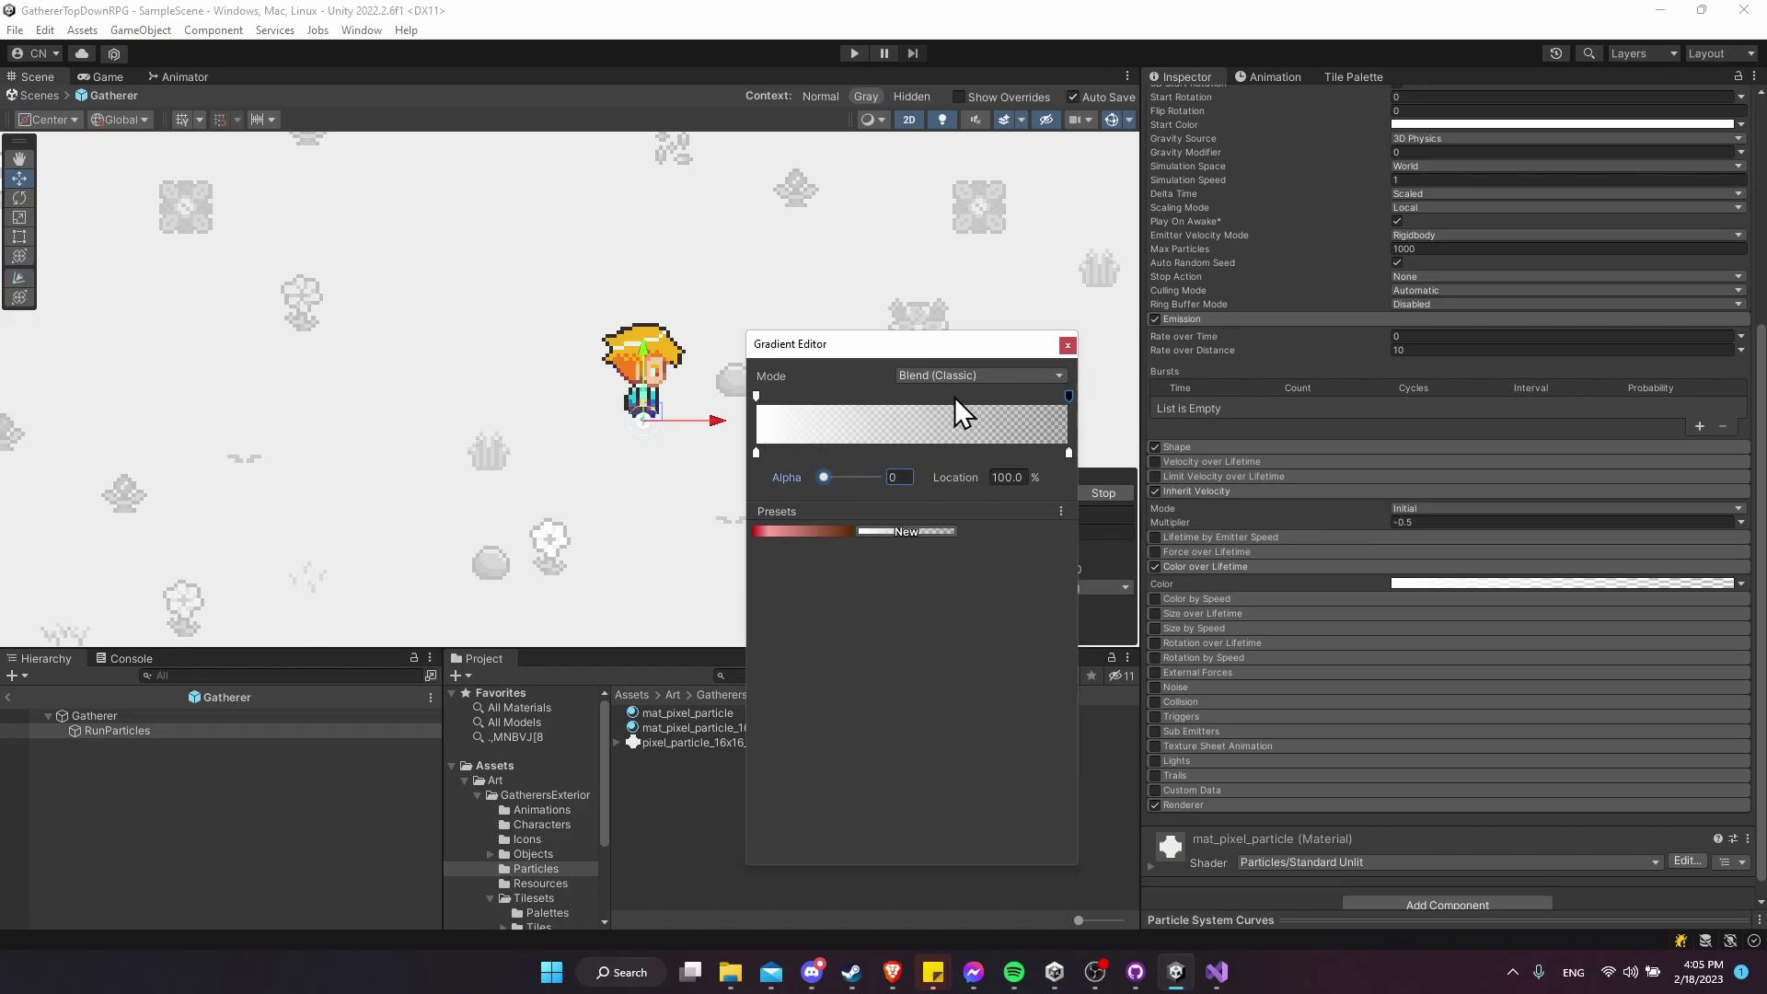
Run the game, walk the character around to examine how the particles fade over their lifetime, and stop the game.
{"action": "left_click", "coordinate": [854, 53]}
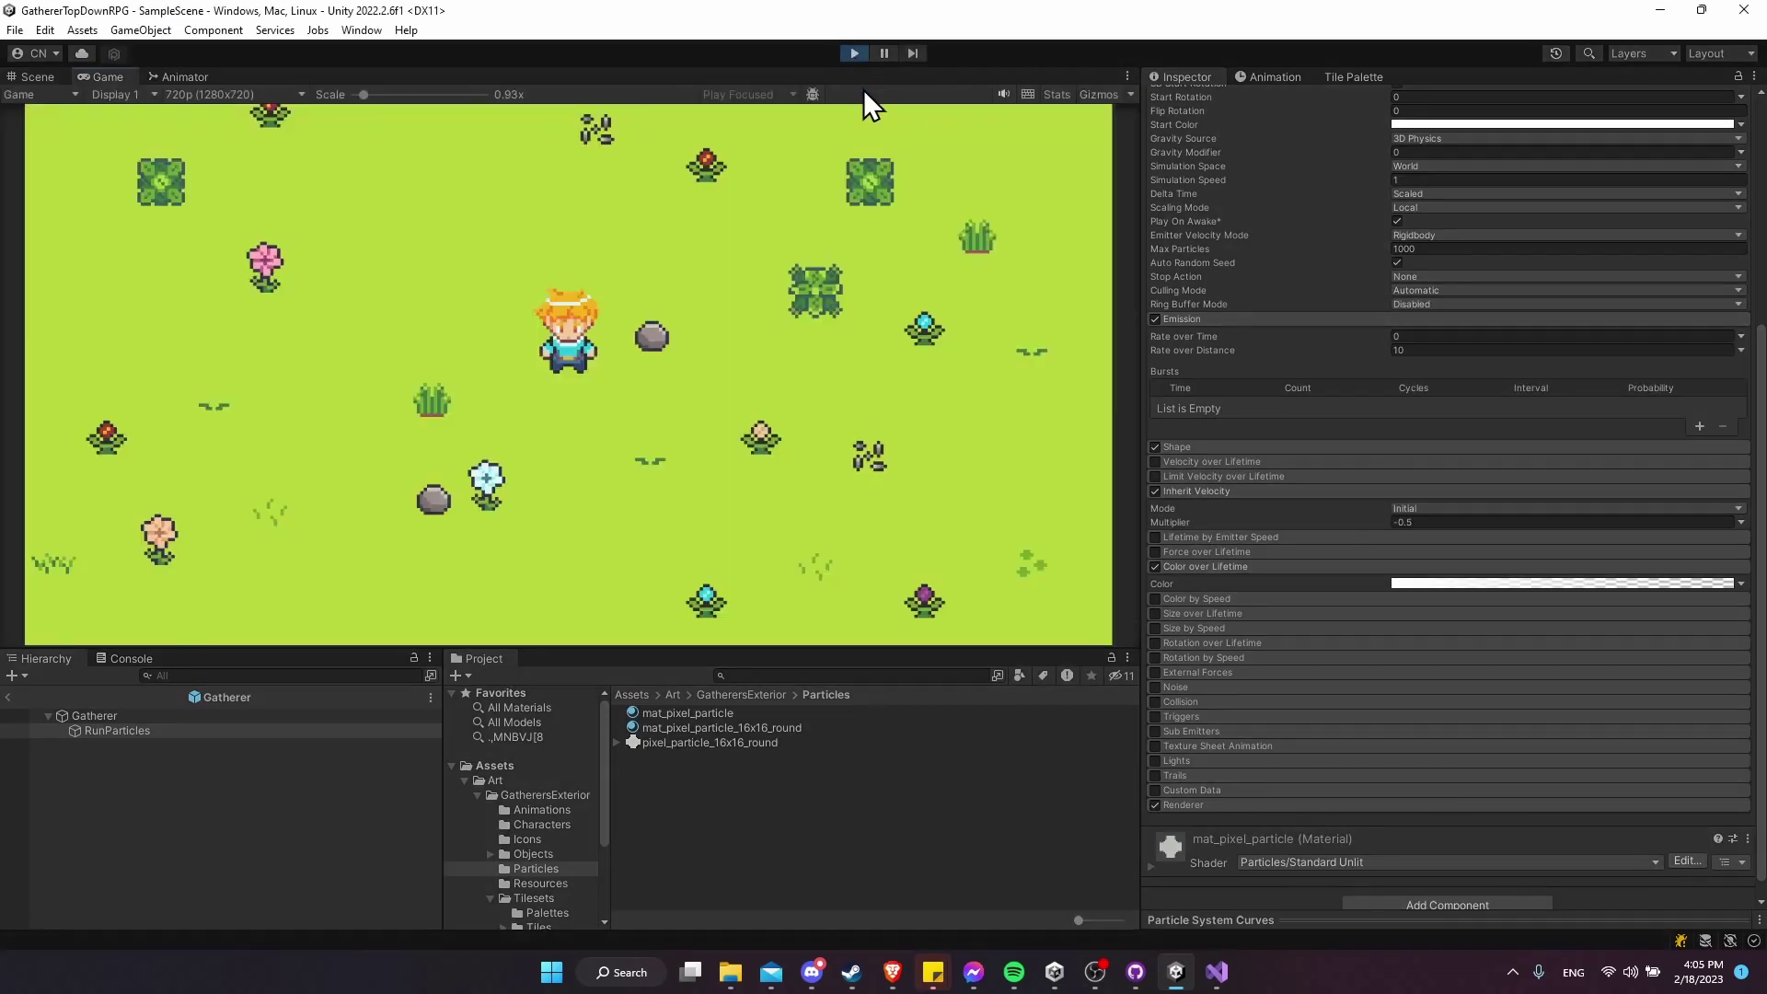
{"action": "key", "text": "s"}
{"action": "key", "text": "a"}
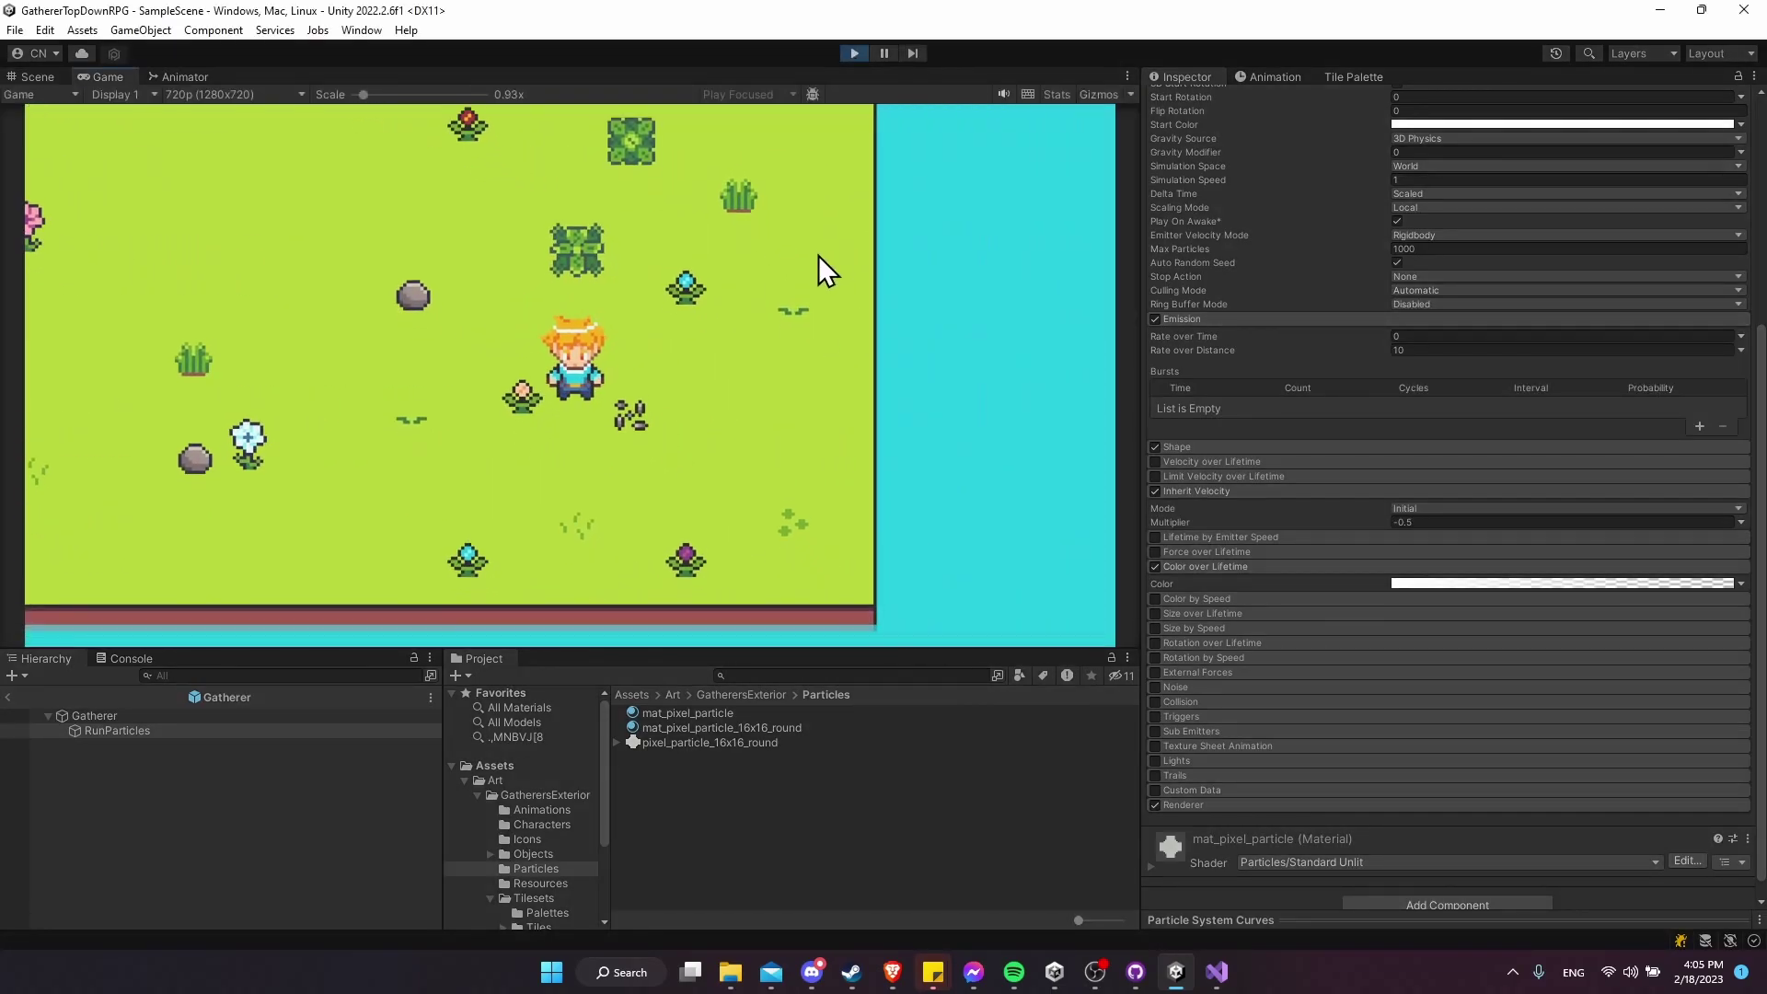
{"action": "key", "text": "w"}
{"action": "key", "text": "a"}
{"action": "key", "text": "w"}
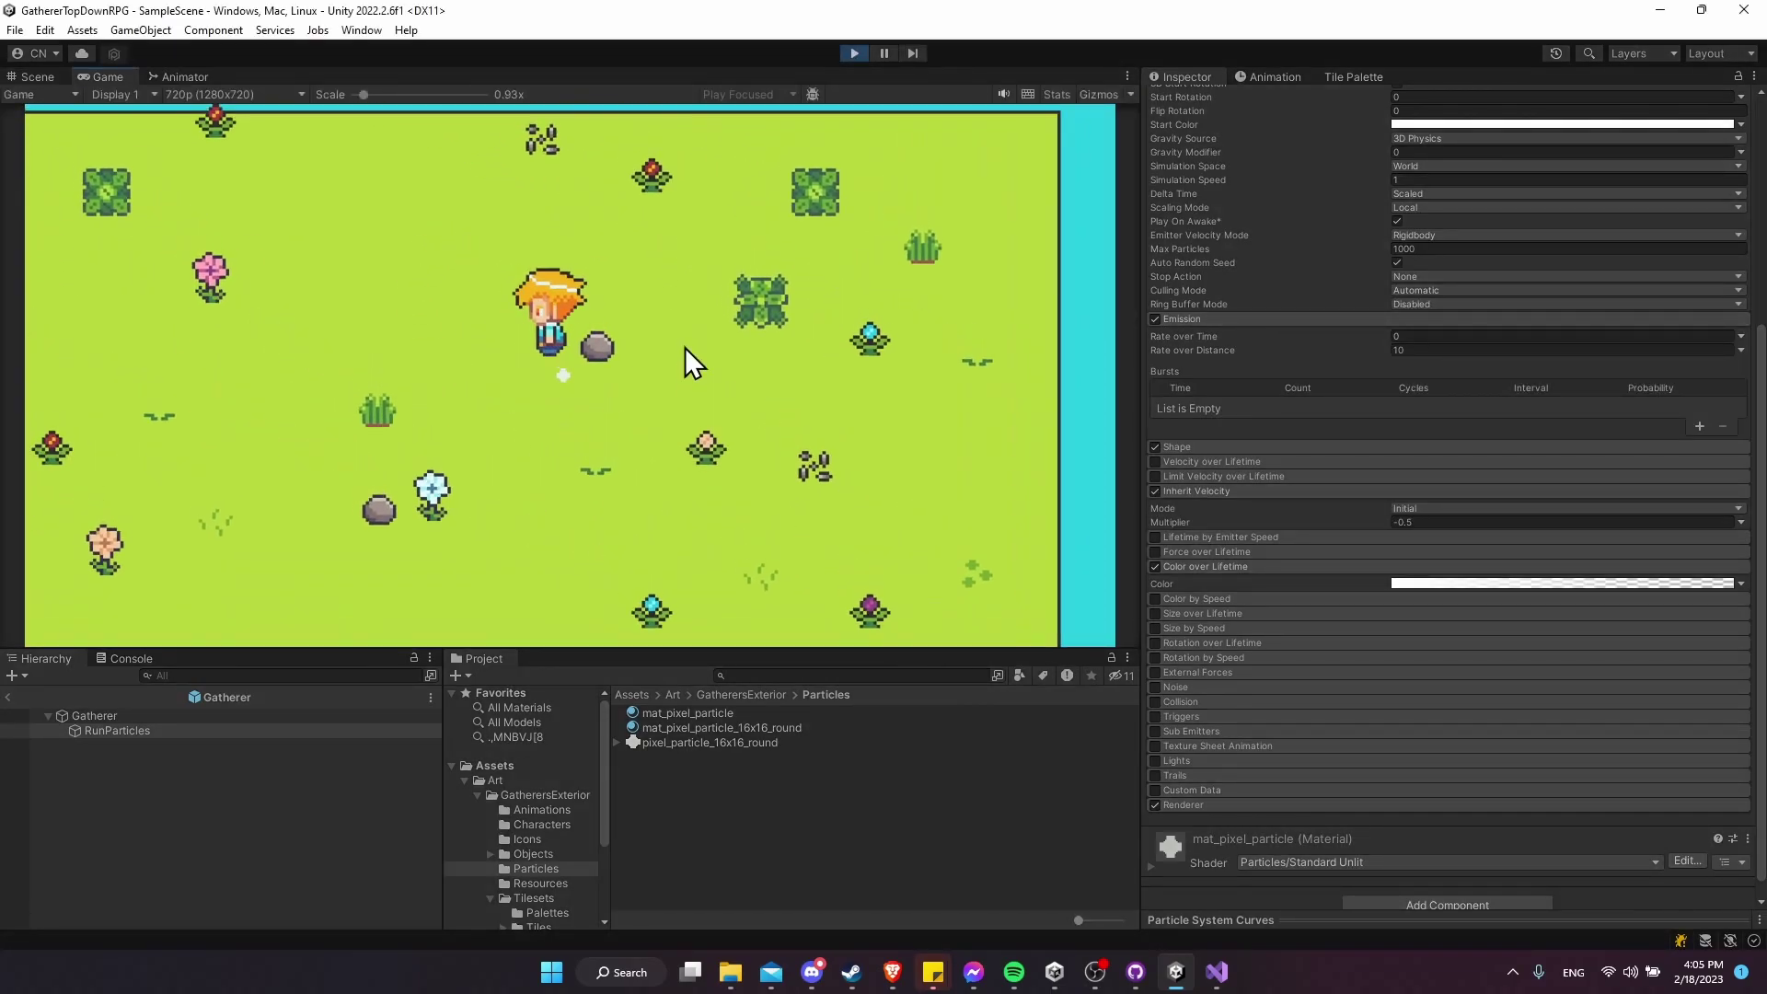
{"action": "key", "text": "s"}
{"action": "key", "text": "d"}
{"action": "left_click", "coordinate": [854, 52]}
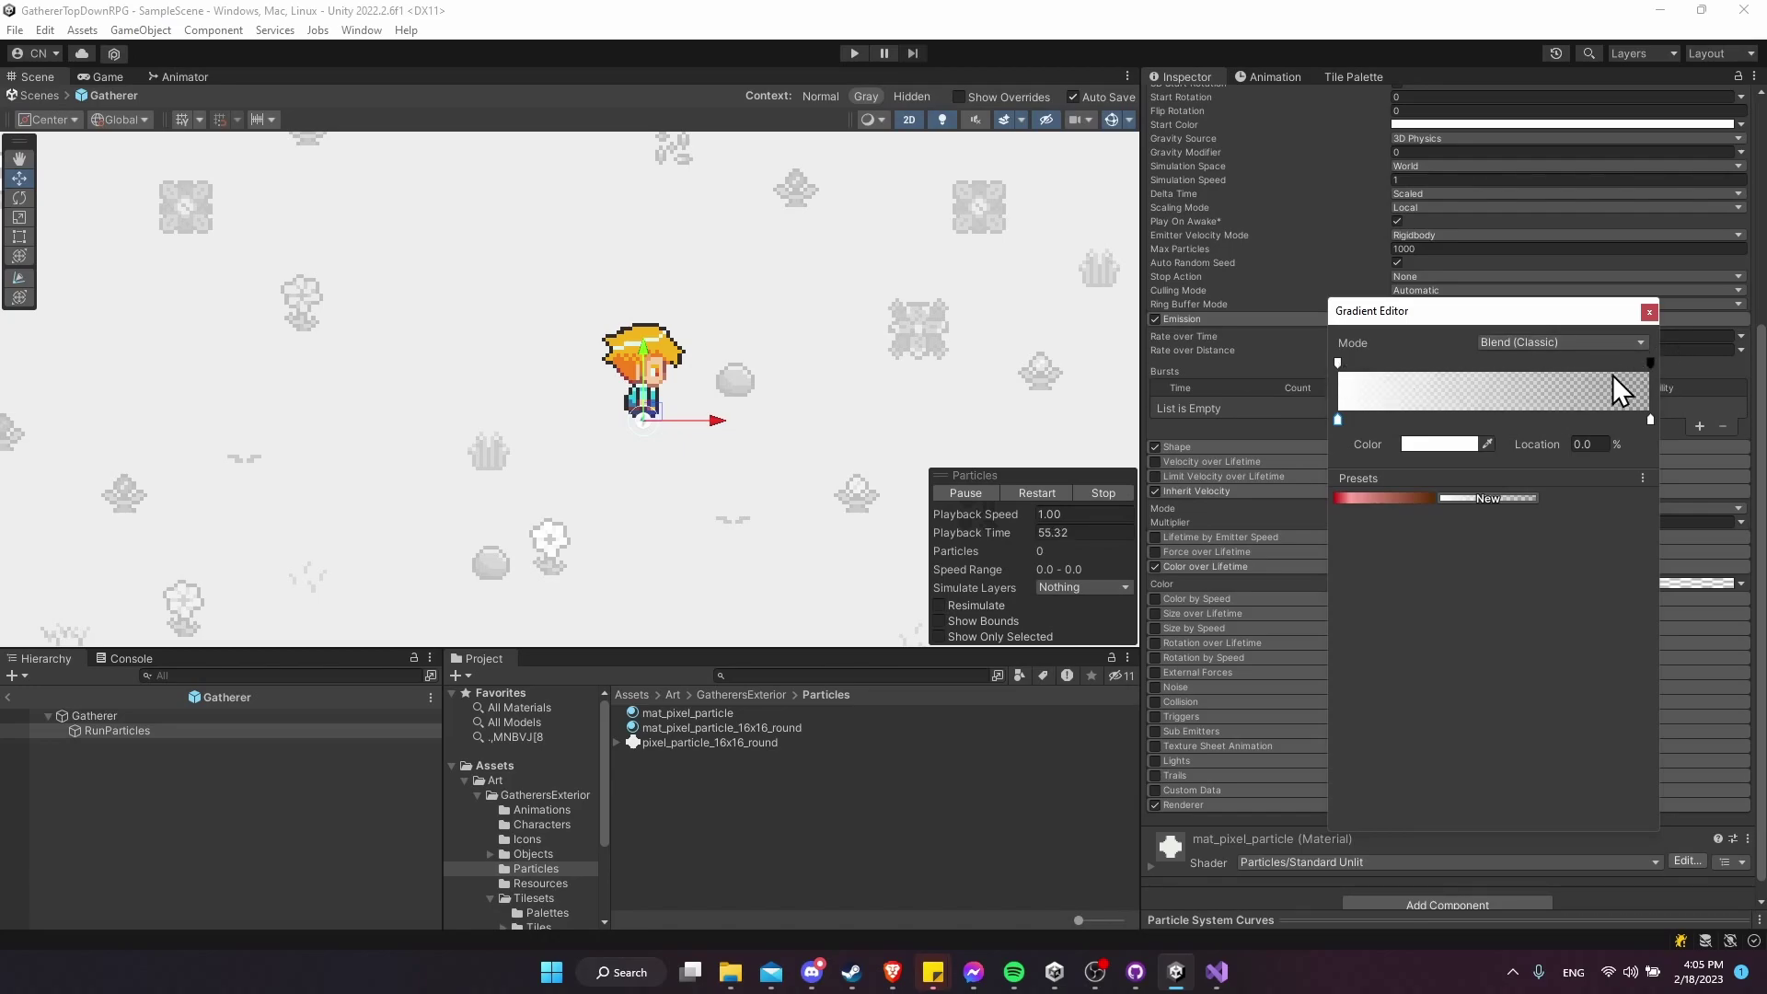
Add a fully opaque alpha key at about 80% of the Color over Lifetime gradient and close the gradient editor.
{"action": "left_click", "coordinate": [1467, 364]}
{"action": "left_click_drag", "start_coordinate": [1466, 363], "coordinate": [1595, 365]}
{"action": "left_click_drag", "start_coordinate": [1435, 443], "coordinate": [1530, 457]}
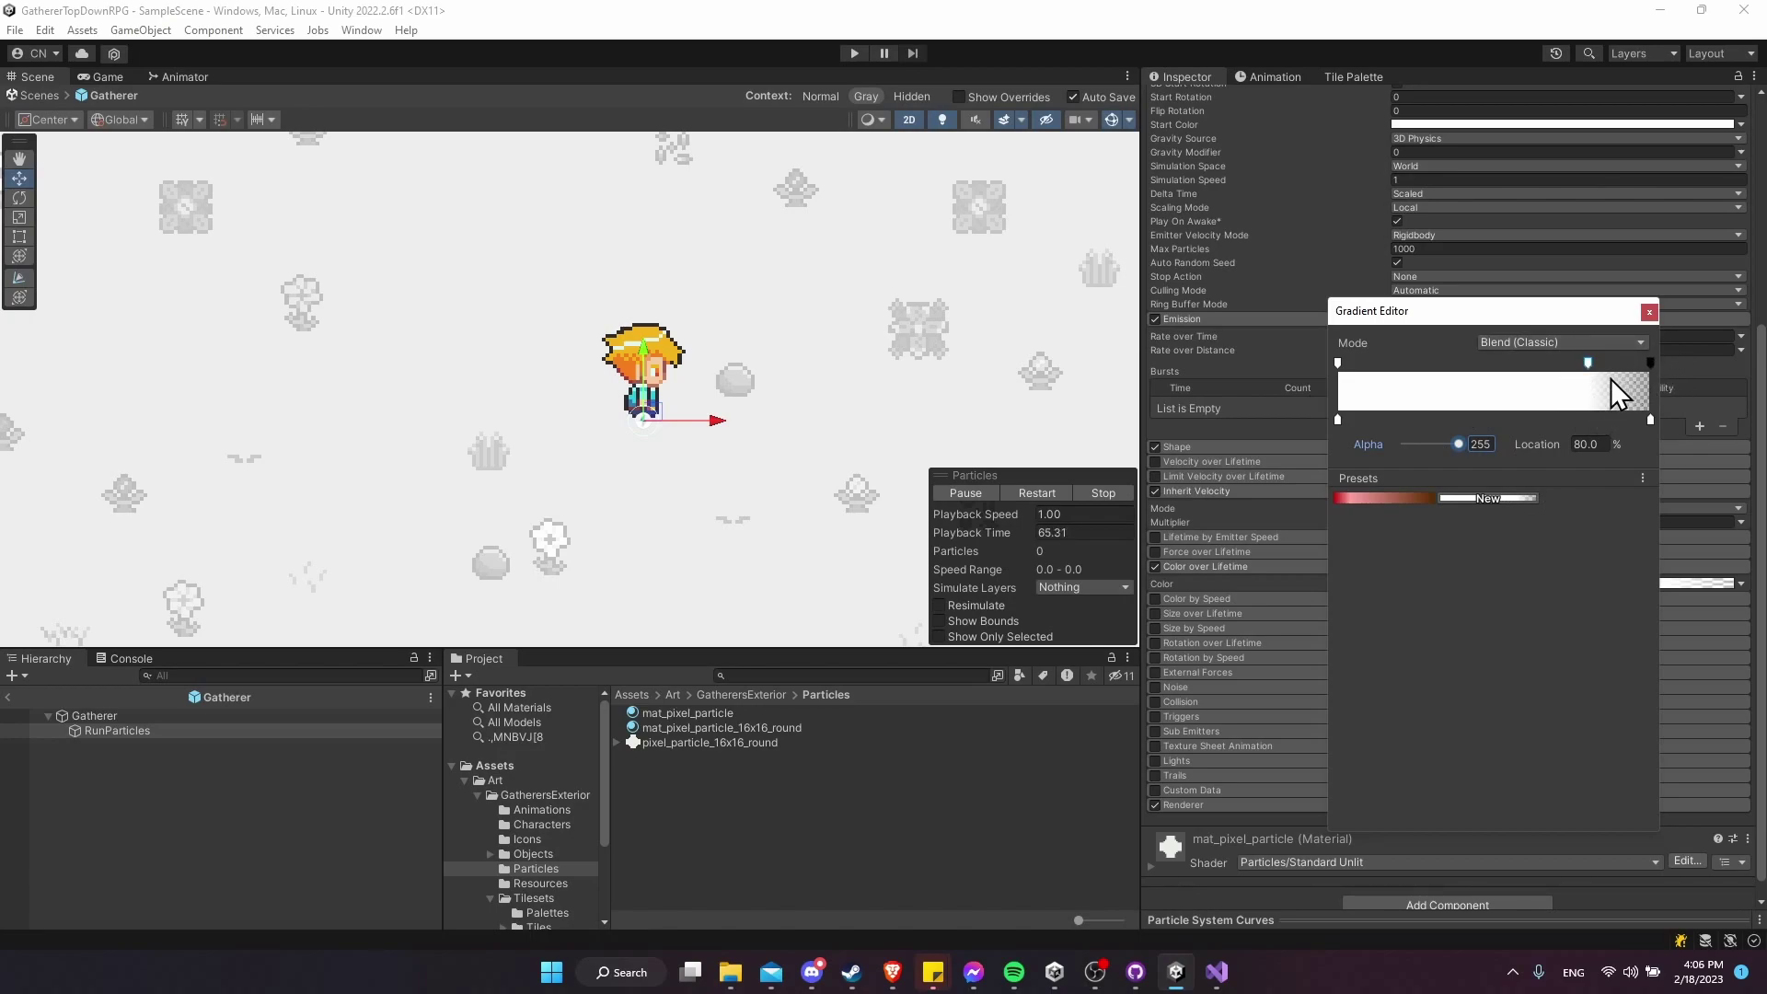
{"action": "left_click", "coordinate": [1648, 311]}
Play the game and move the character in several directions to examine the delayed particle fade, and stop the game.
{"action": "left_click", "coordinate": [852, 53]}
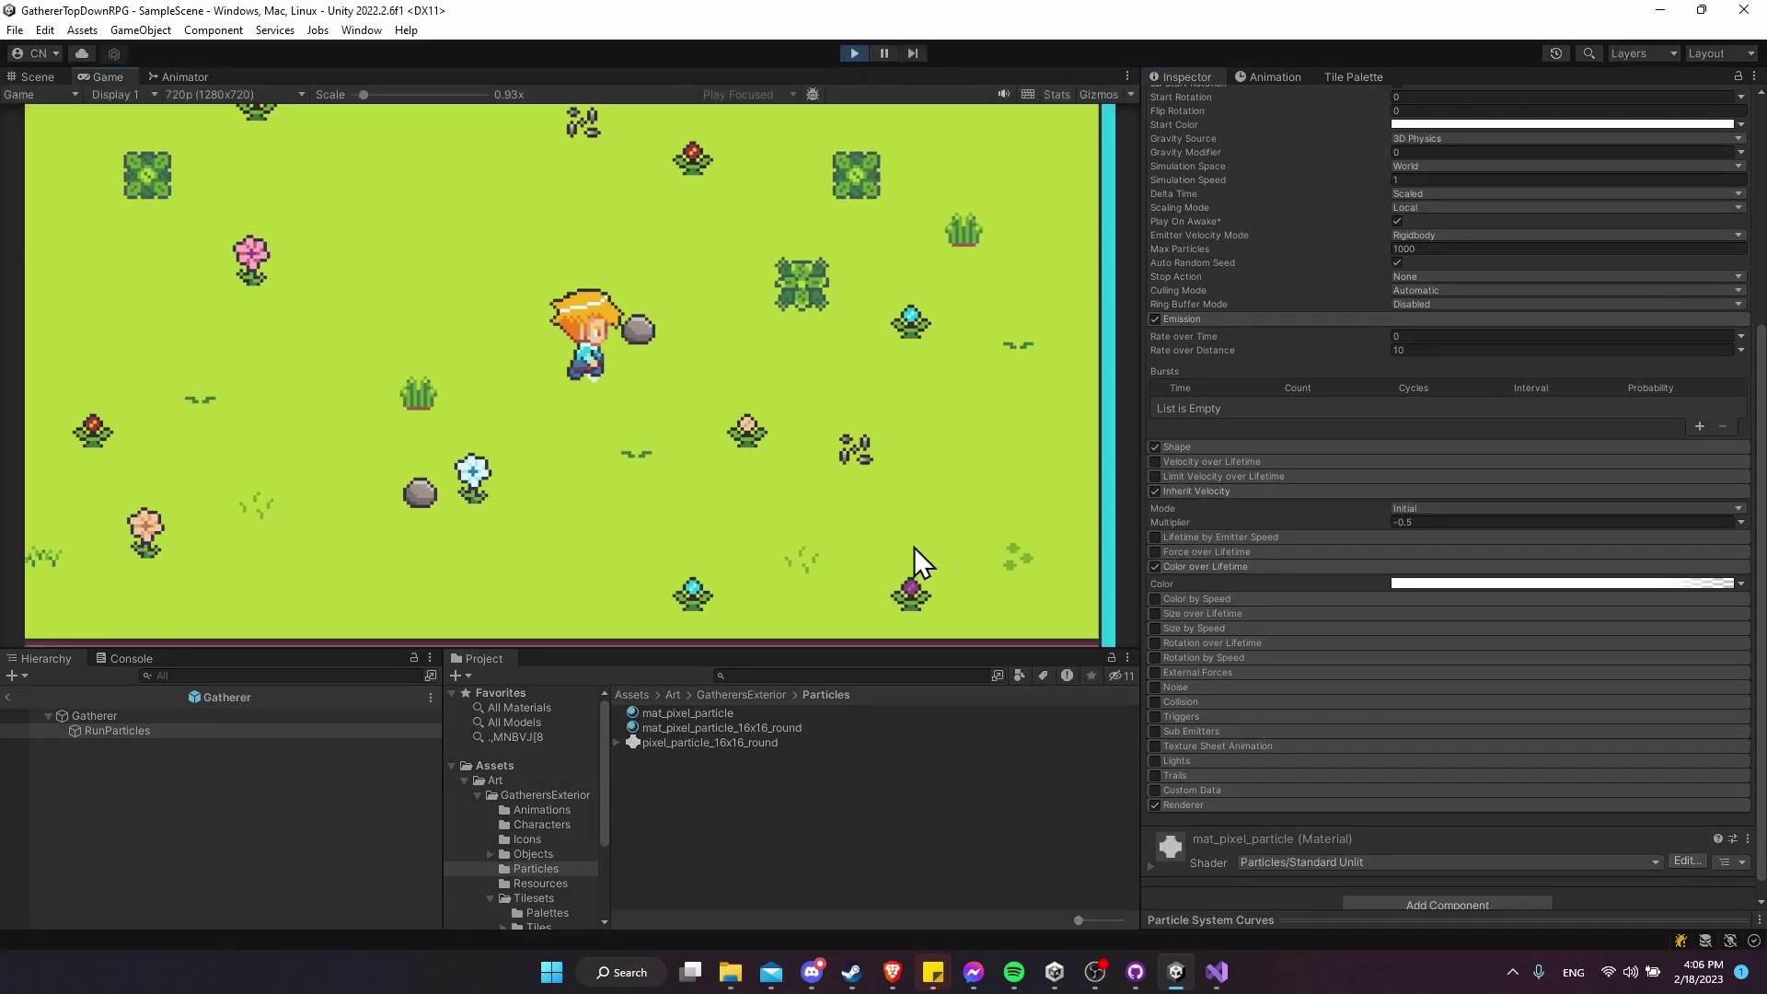
{"action": "key", "text": "d"}
{"action": "key", "text": "s"}
{"action": "key", "text": "a"}
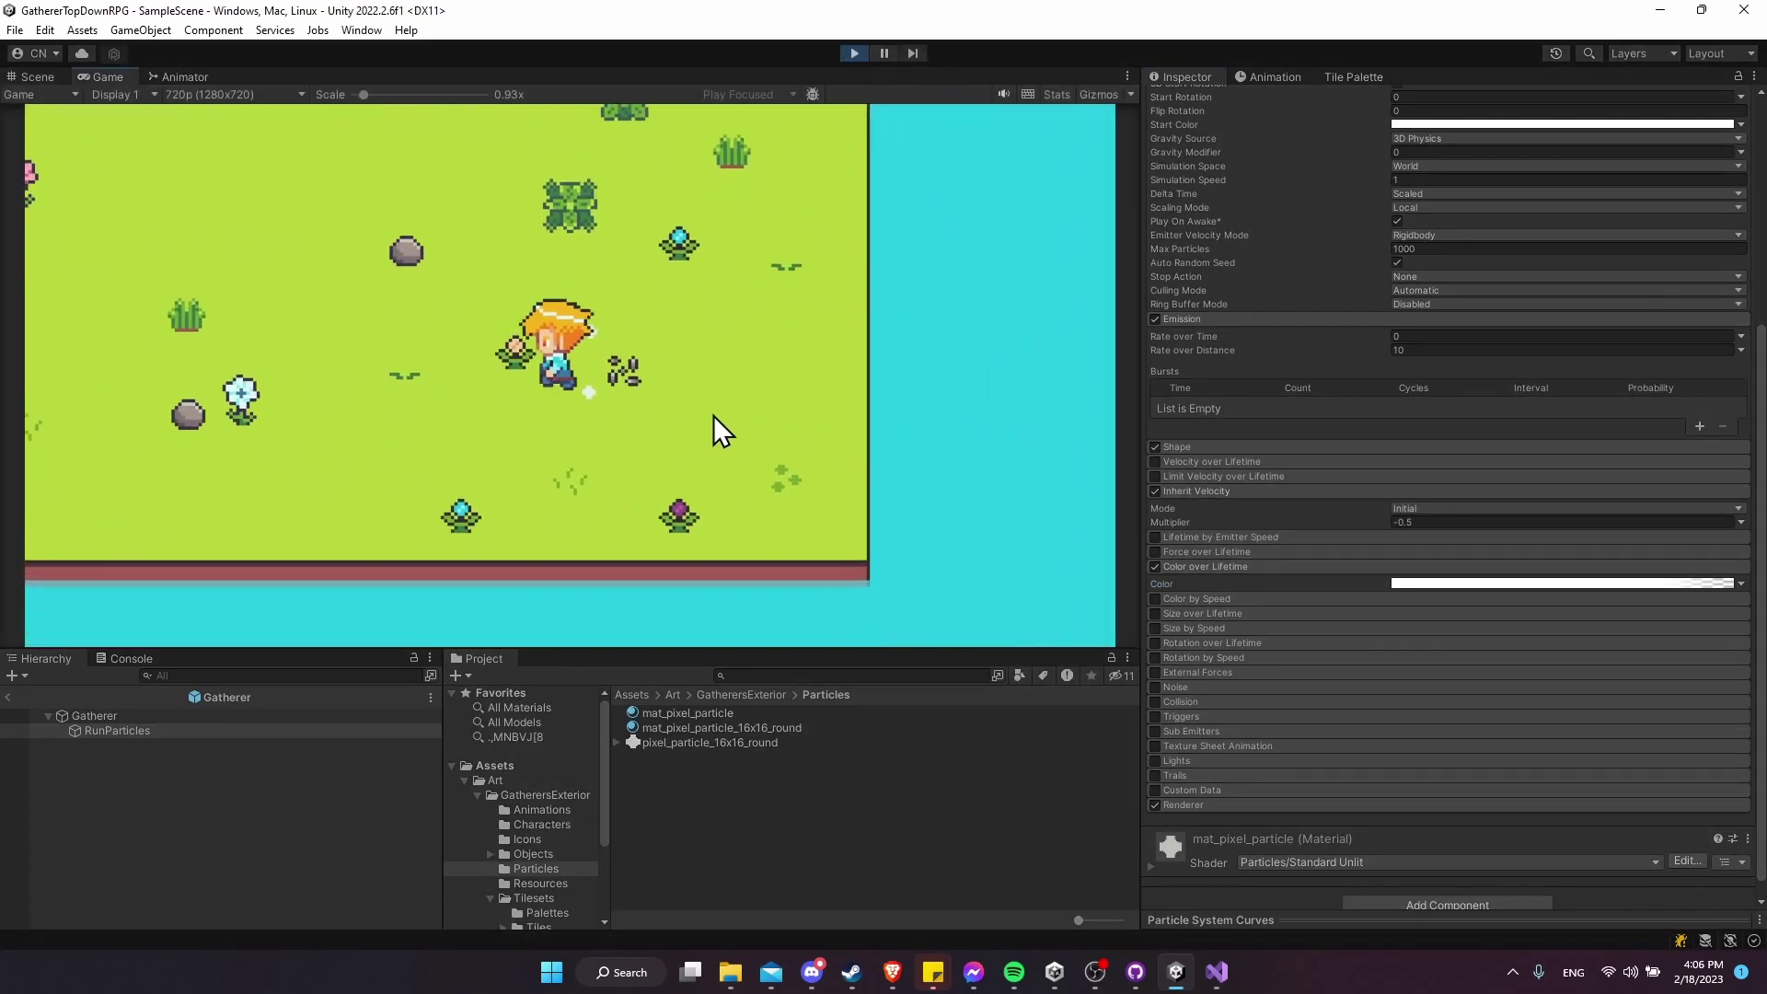
{"action": "key", "text": "w"}
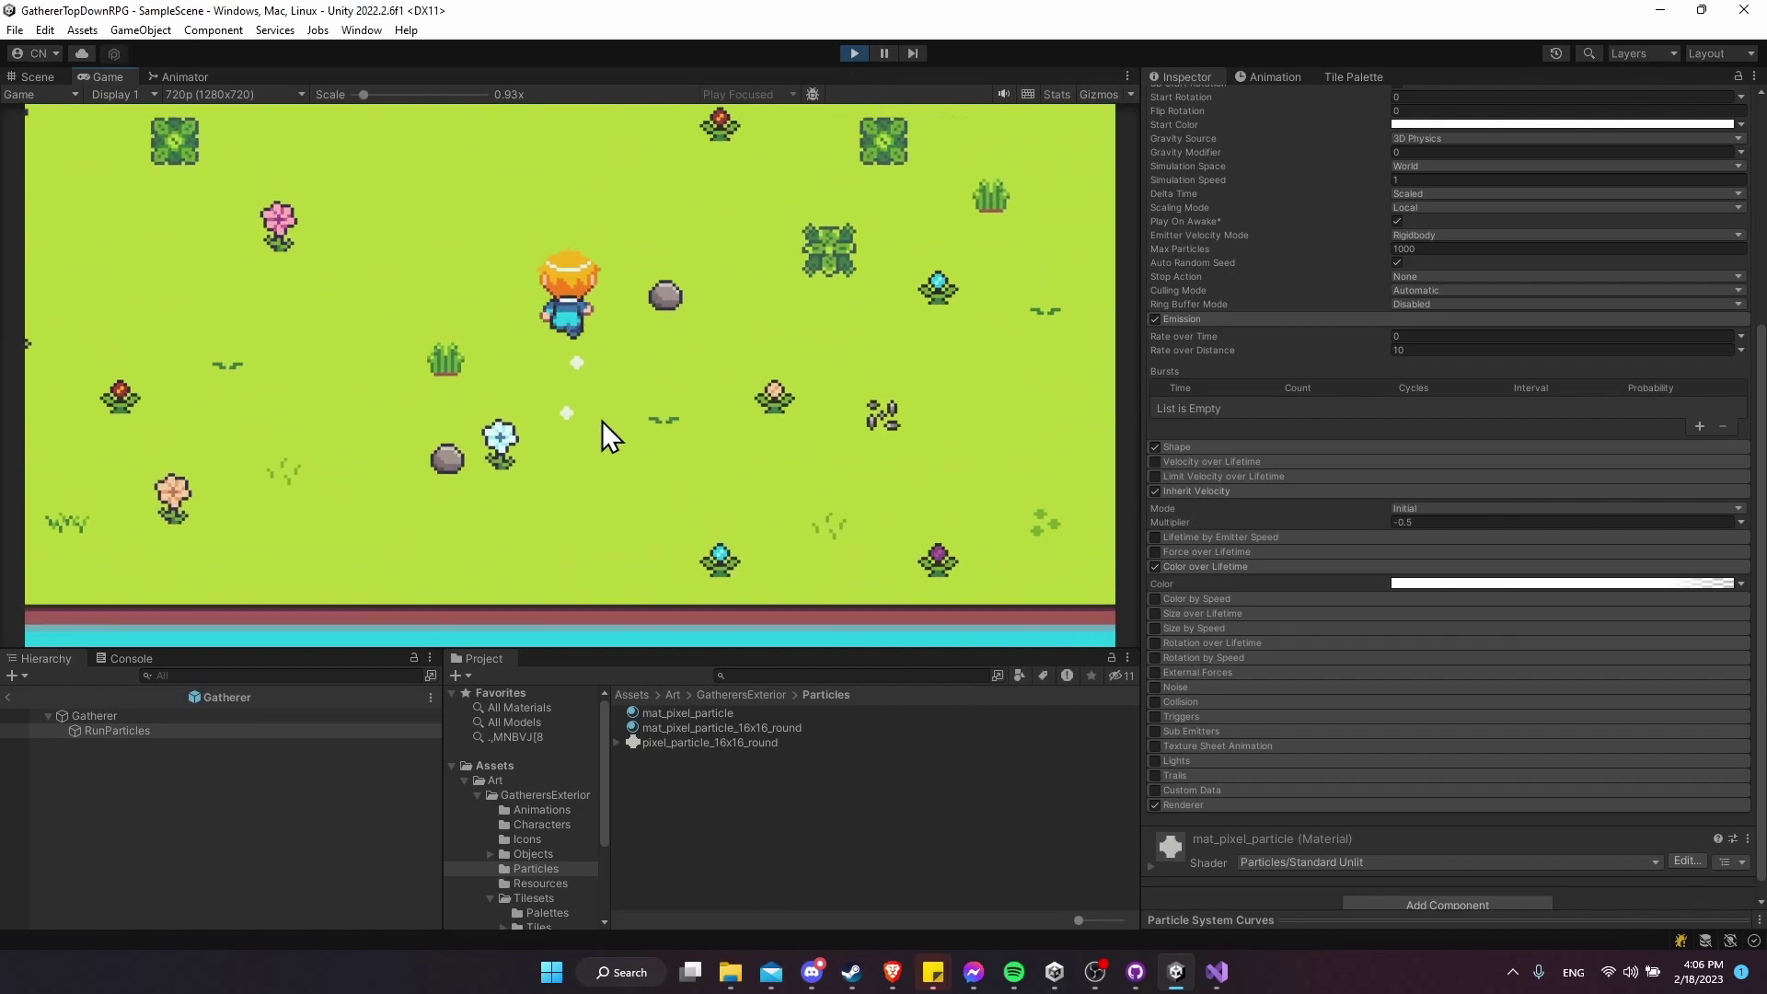
{"action": "key", "text": "d"}
{"action": "key", "text": "s"}
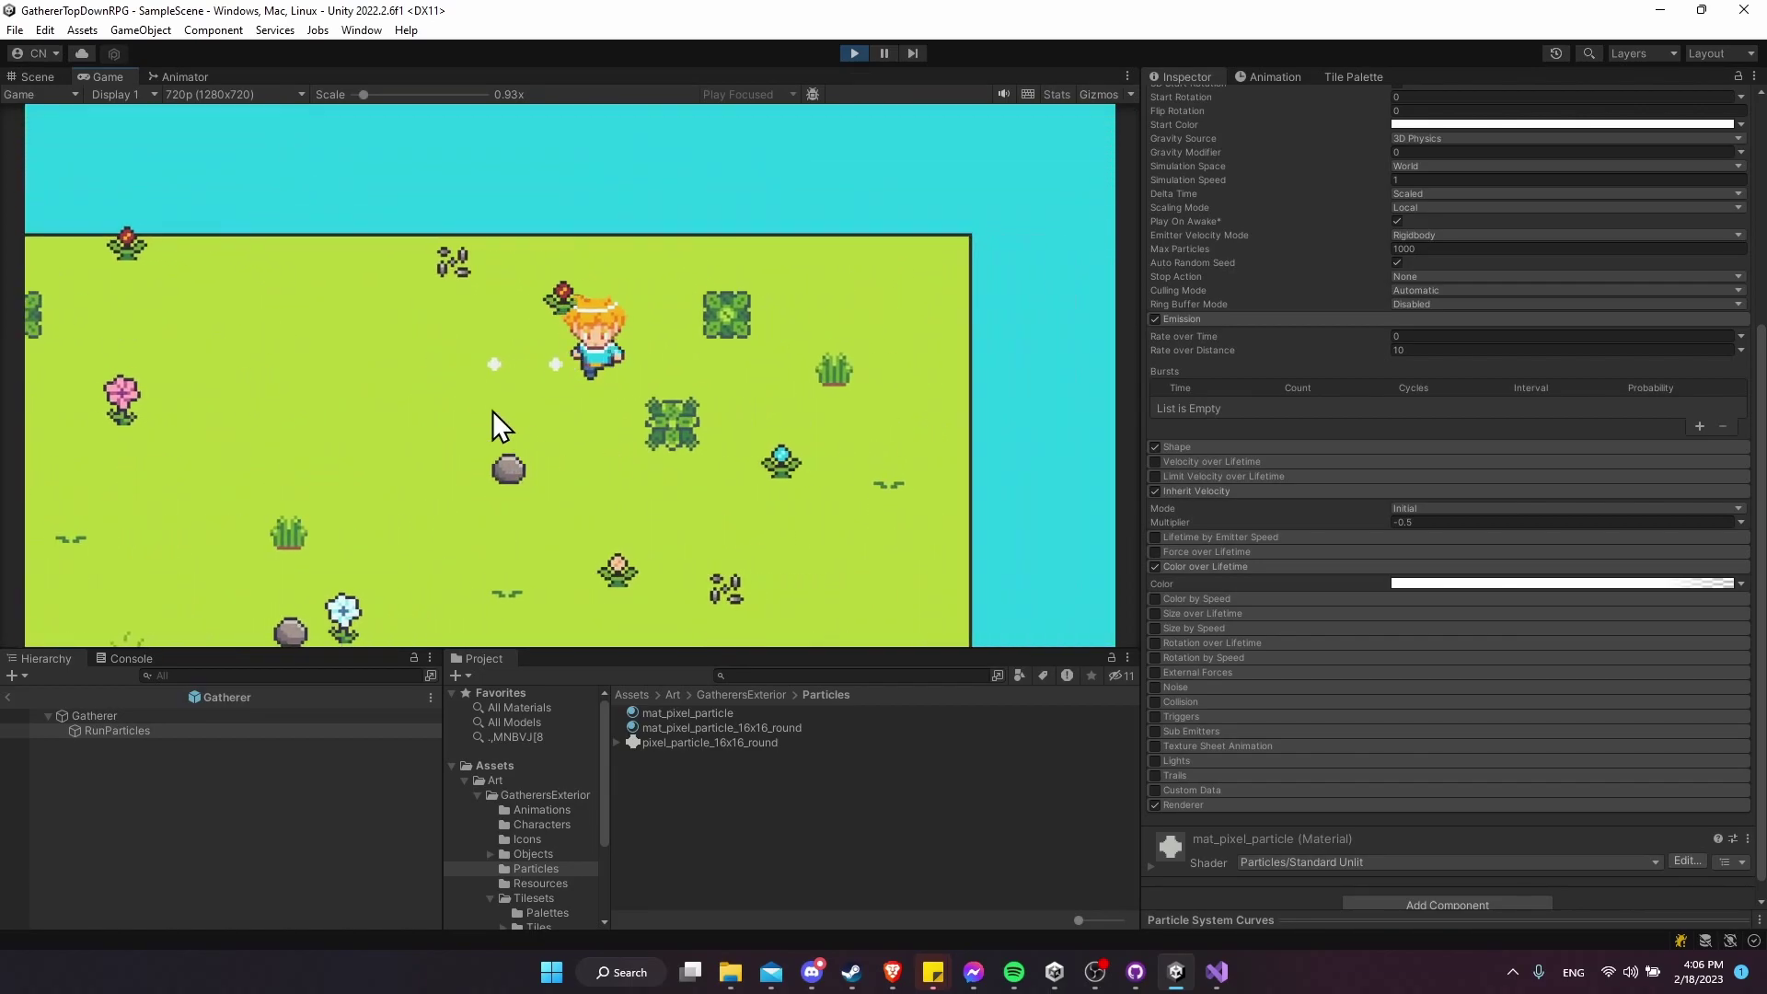
{"action": "left_click", "coordinate": [853, 53]}
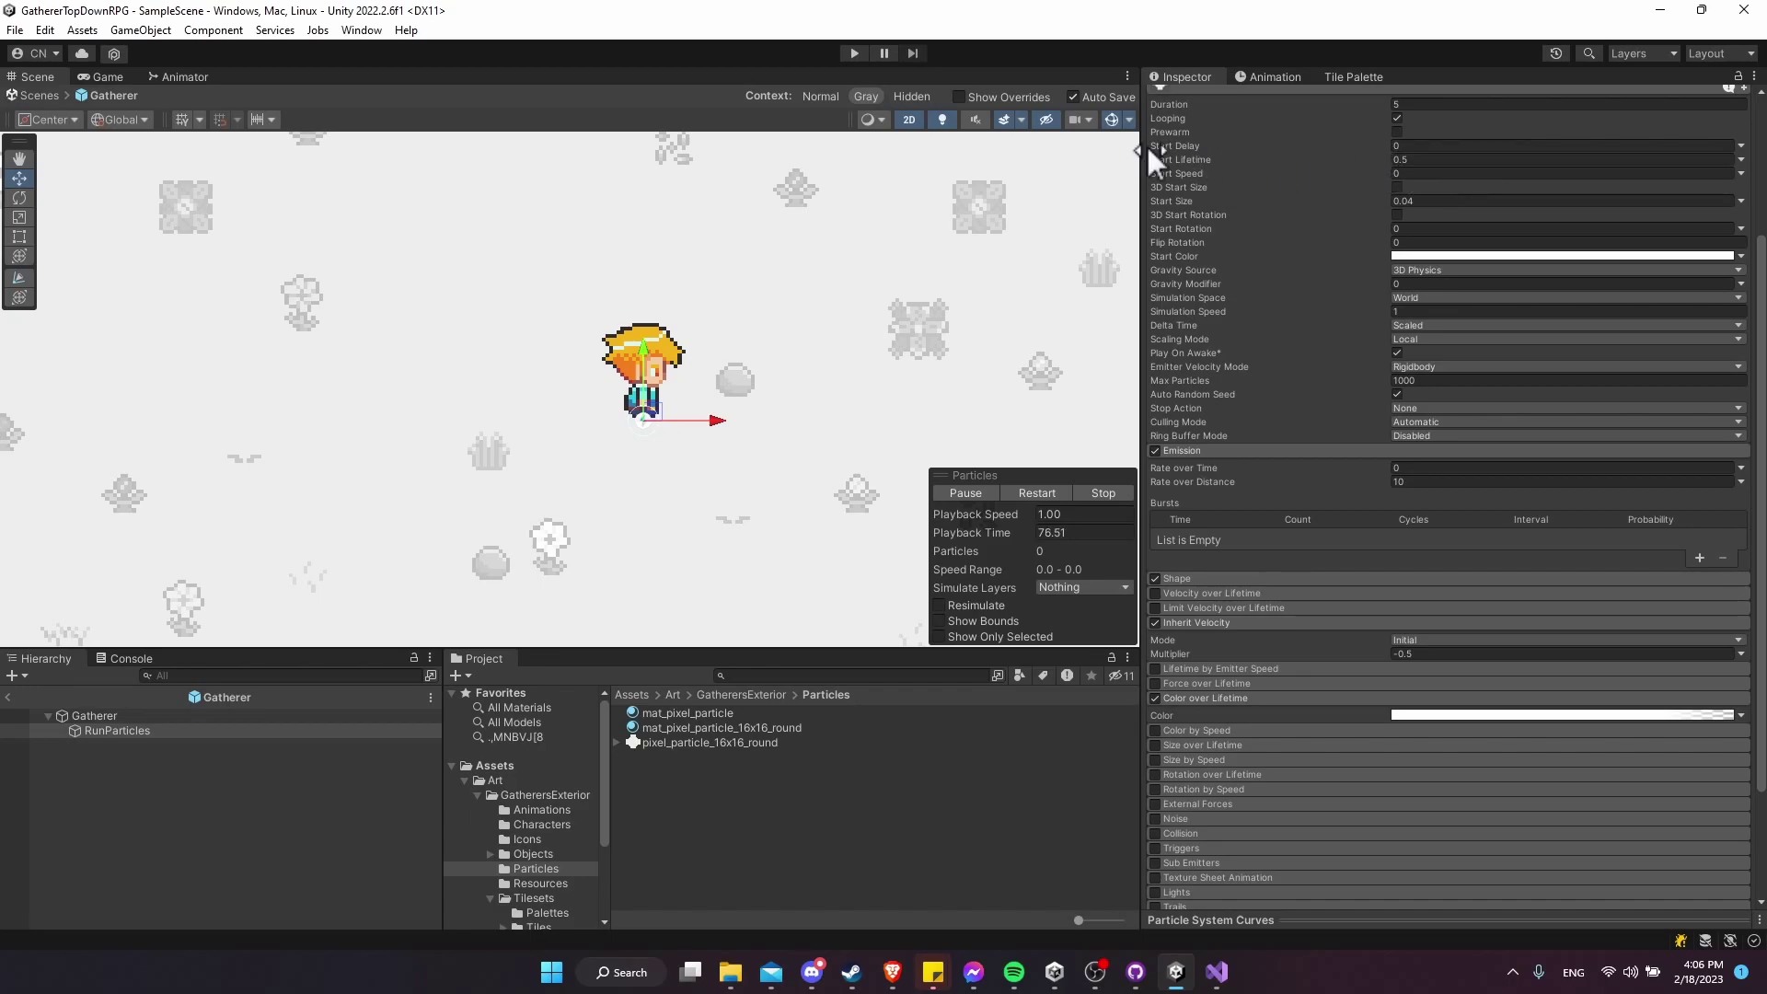
Run the game again, move the character across the map in all directions to review the finished running particles, and stop the game.
{"action": "left_click", "coordinate": [853, 53]}
{"action": "key", "text": "d"}
{"action": "key", "text": "s"}
{"action": "key", "text": "a"}
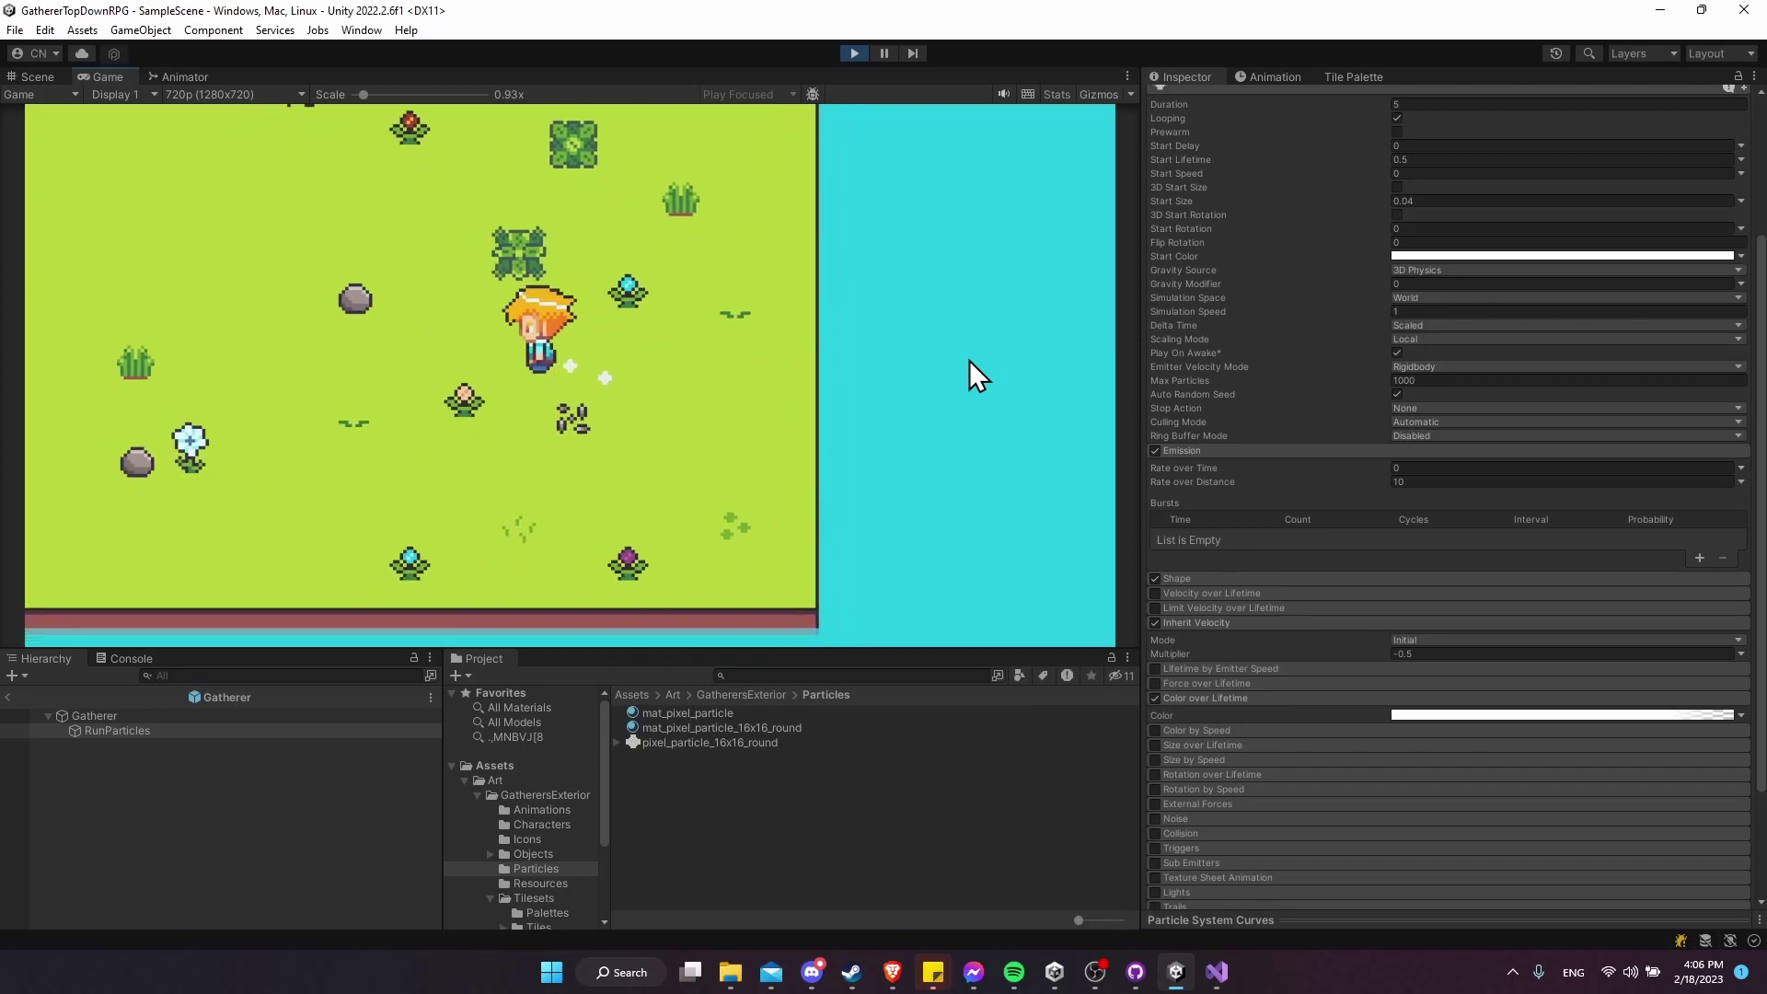
{"action": "key", "text": "a"}
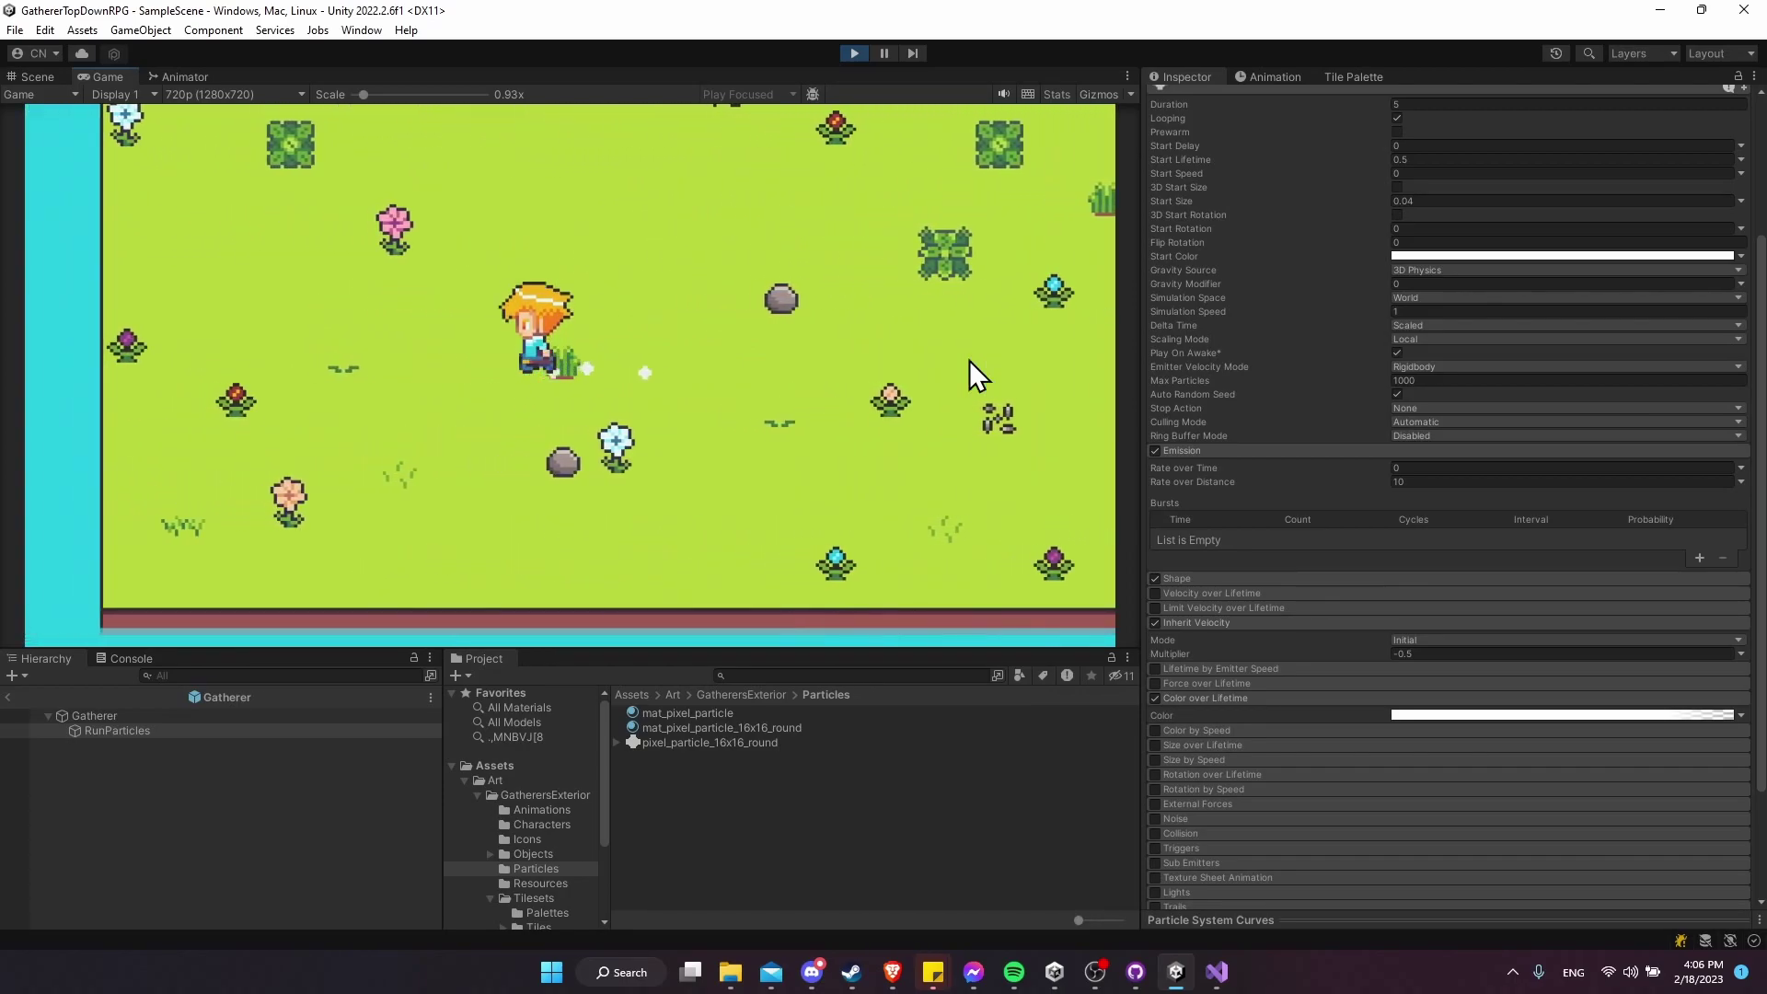
{"action": "key", "text": "w"}
{"action": "key", "text": "d"}
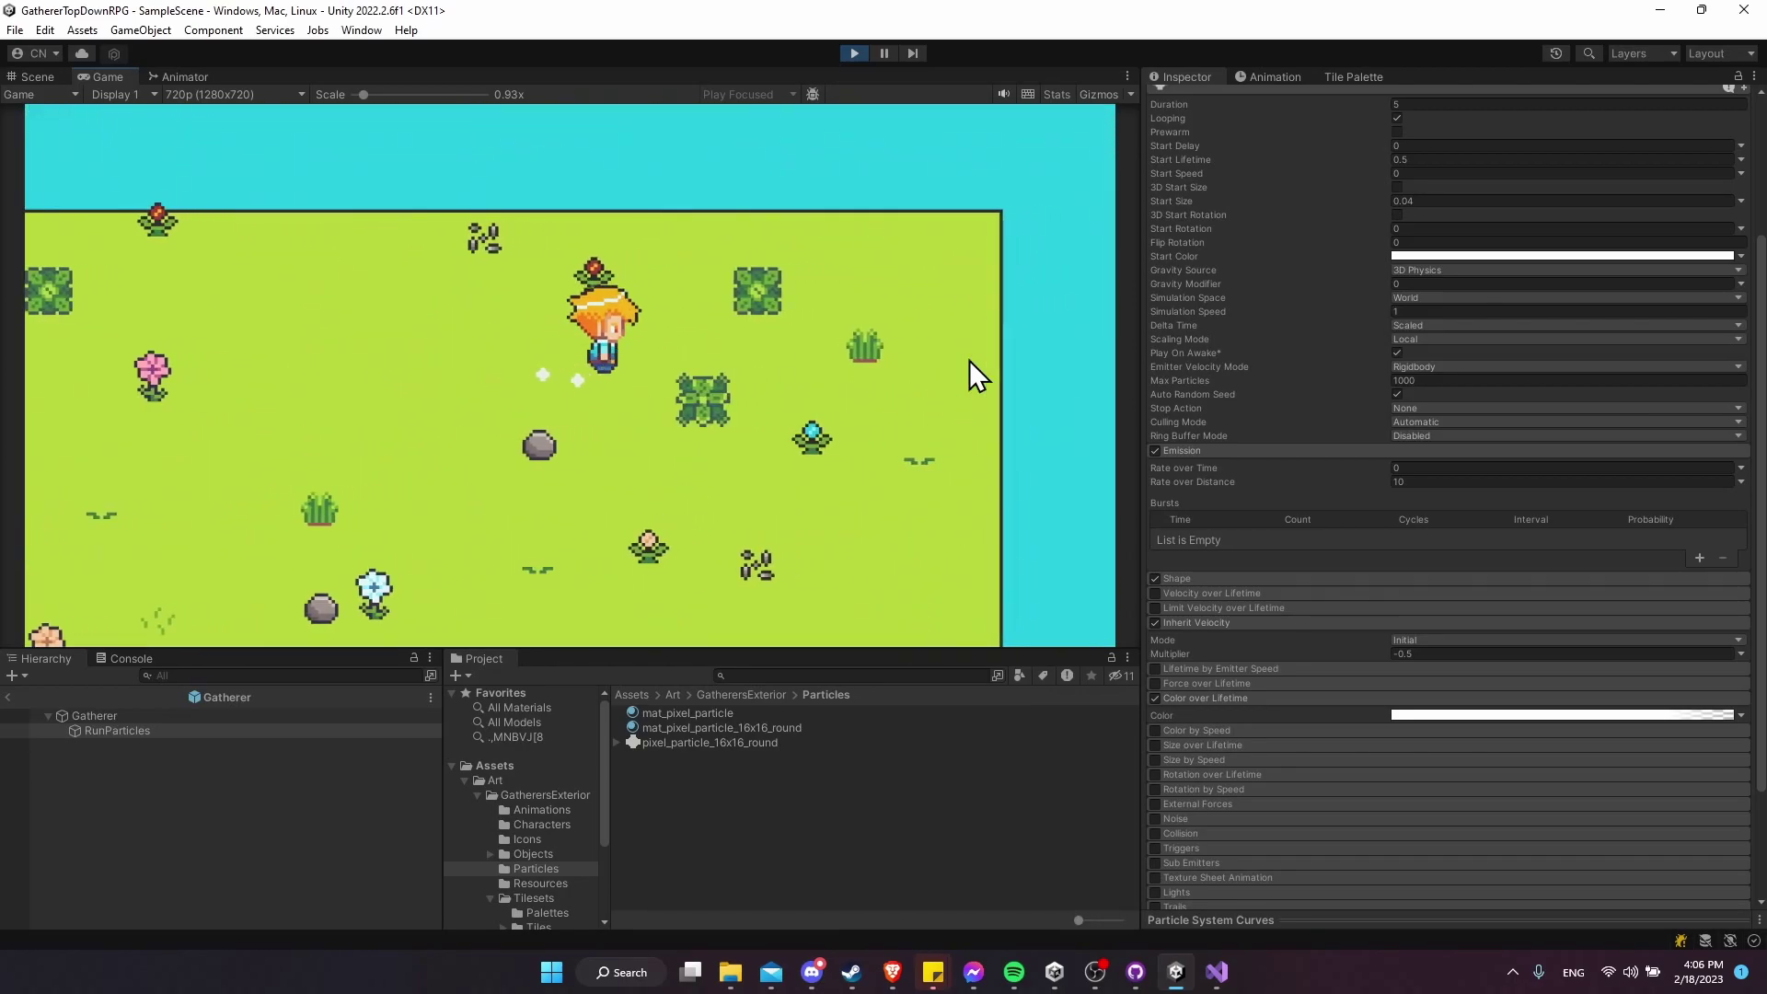
{"action": "key", "text": "s"}
{"action": "key", "text": "w"}
{"action": "key", "text": "a"}
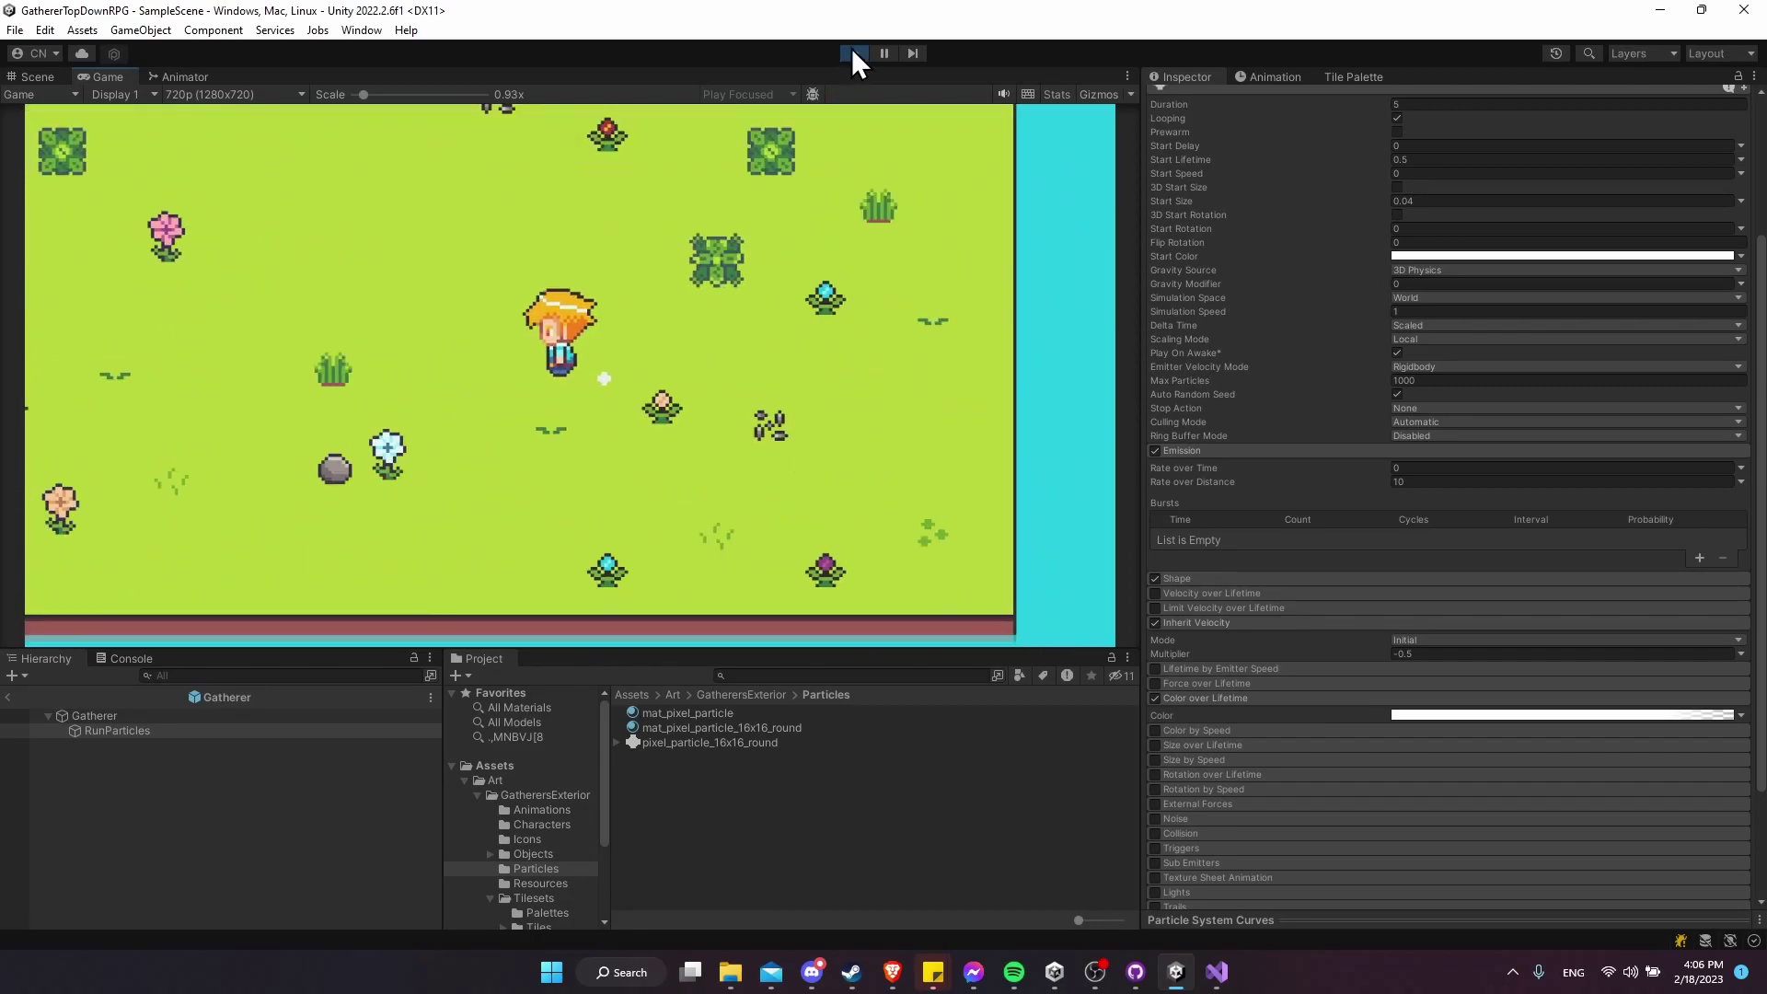
{"action": "key", "text": "a"}
{"action": "key", "text": "w"}
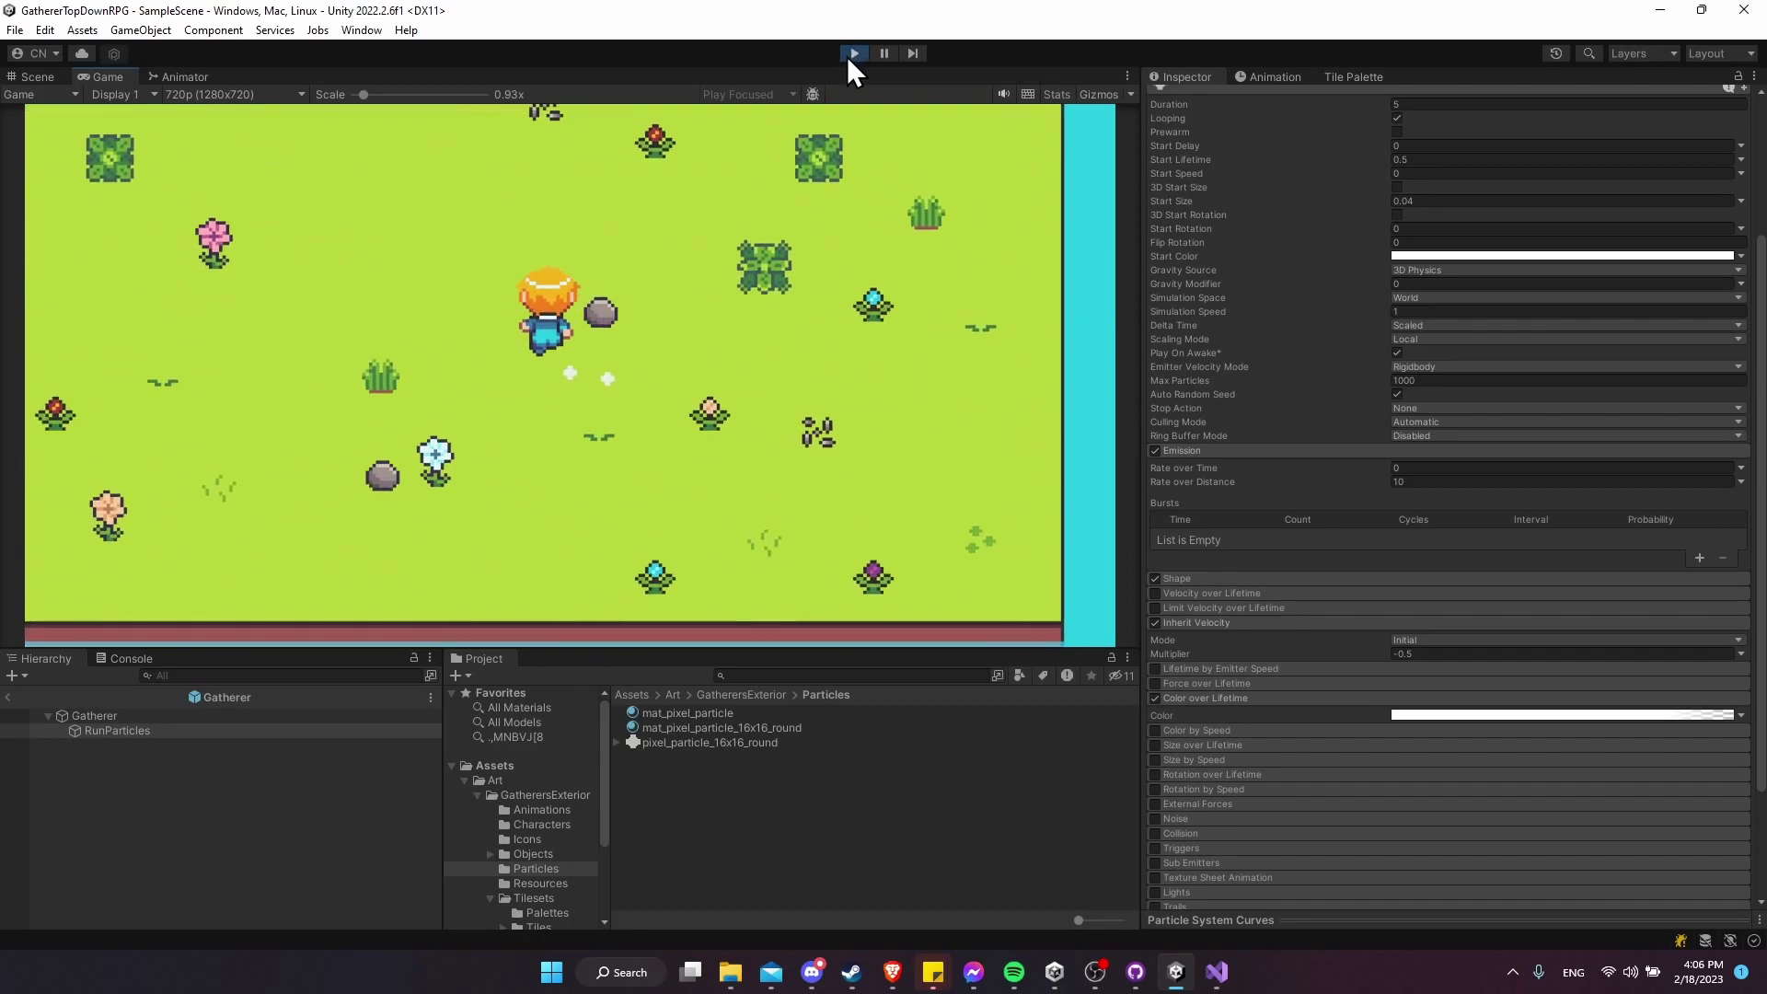
{"action": "key", "text": "s"}
{"action": "key", "text": "d"}
{"action": "key", "text": "w"}
{"action": "left_click", "coordinate": [854, 52]}
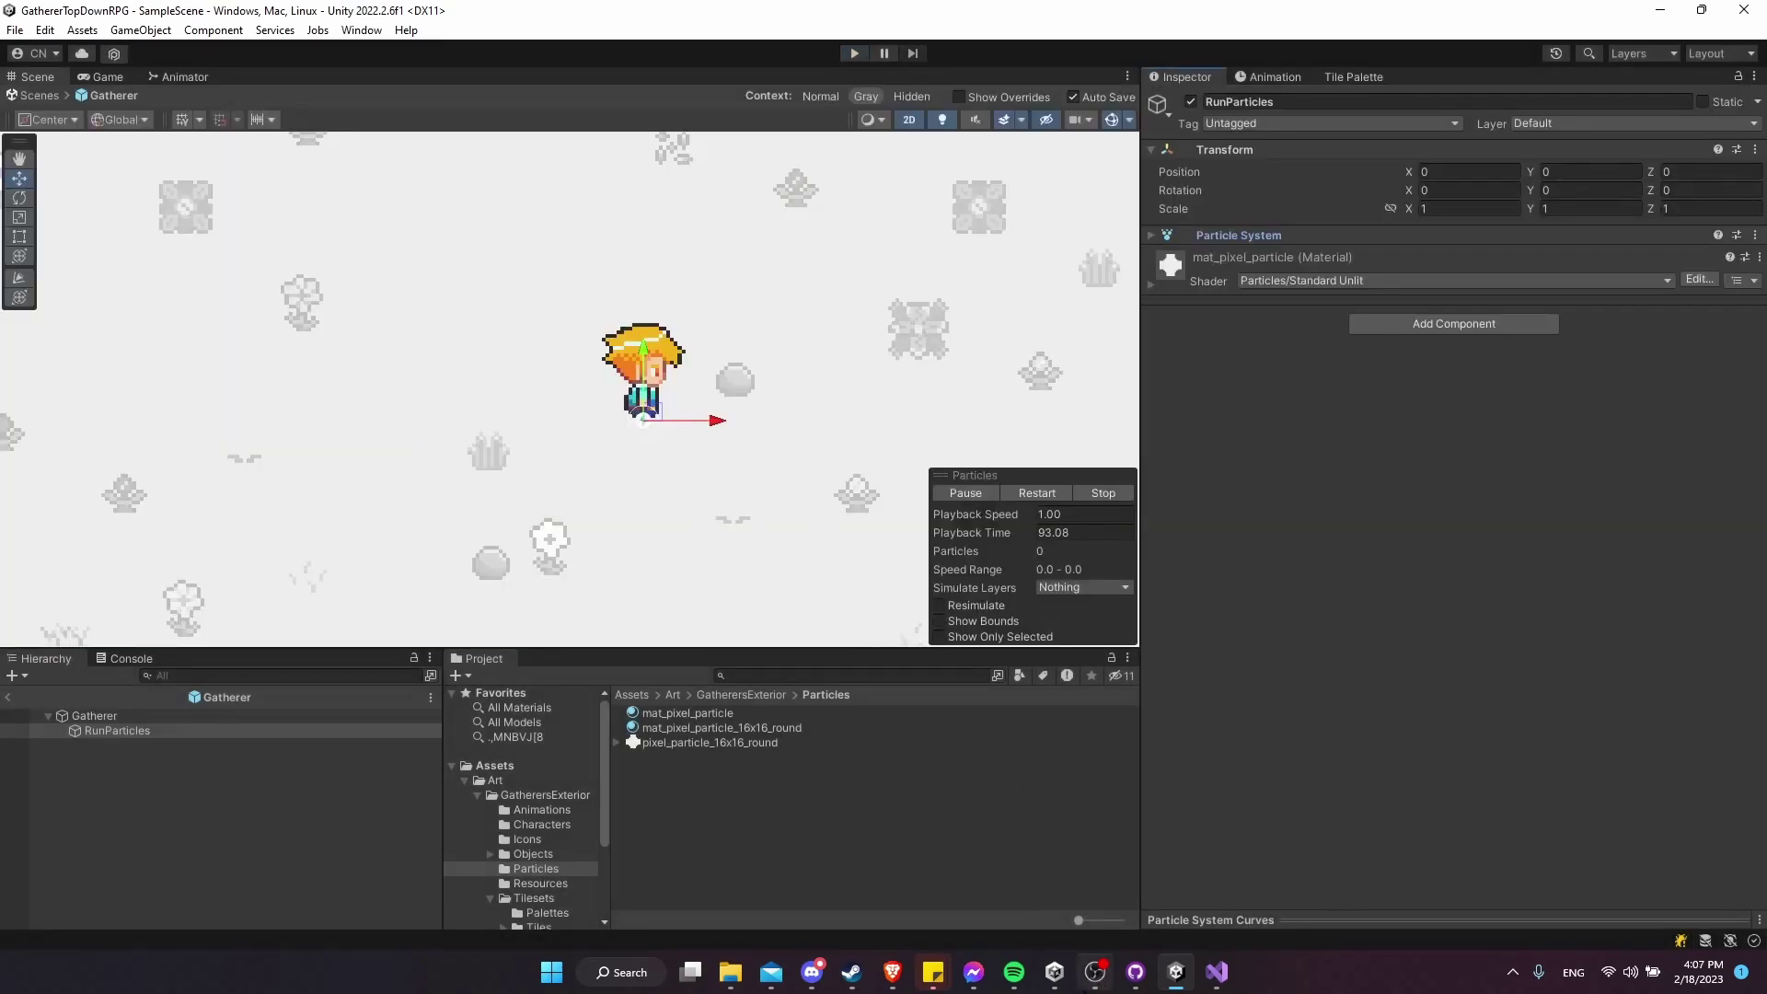